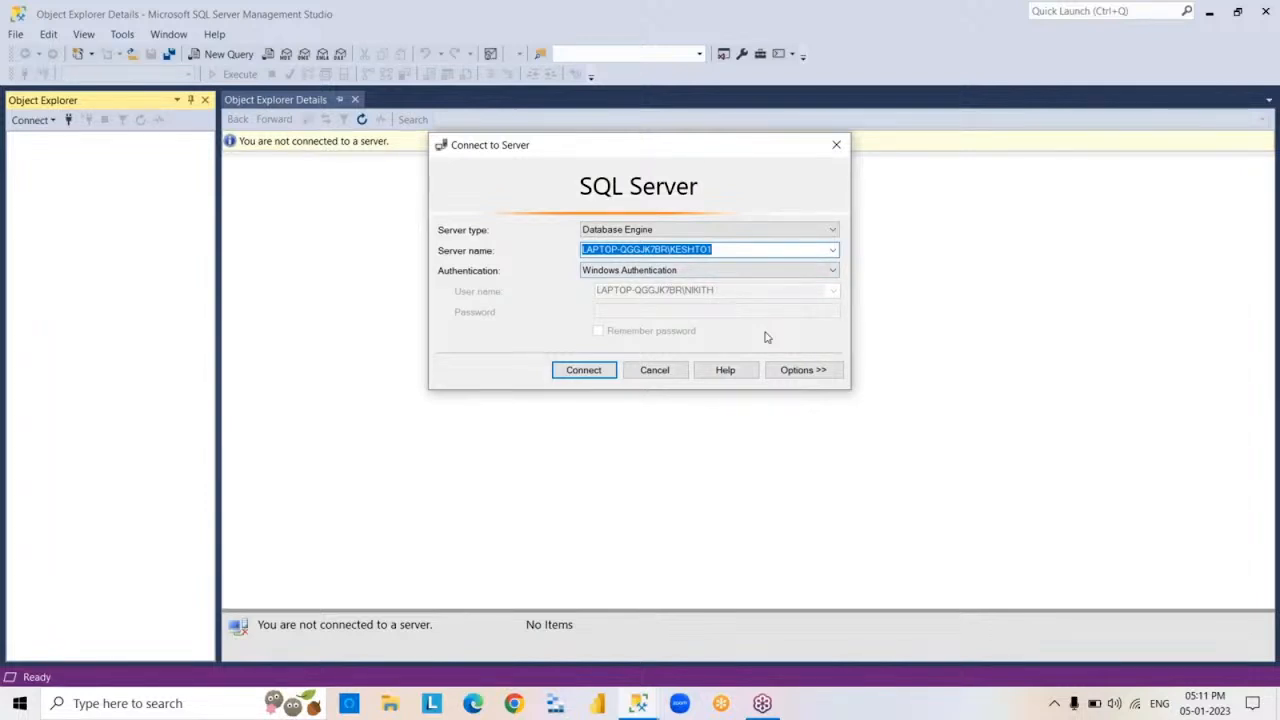
- Connect to the default SQL Server Database Engine instance with Windows Authentication, and minimize the window
{"action": "left_click", "coordinate": [583, 371]}
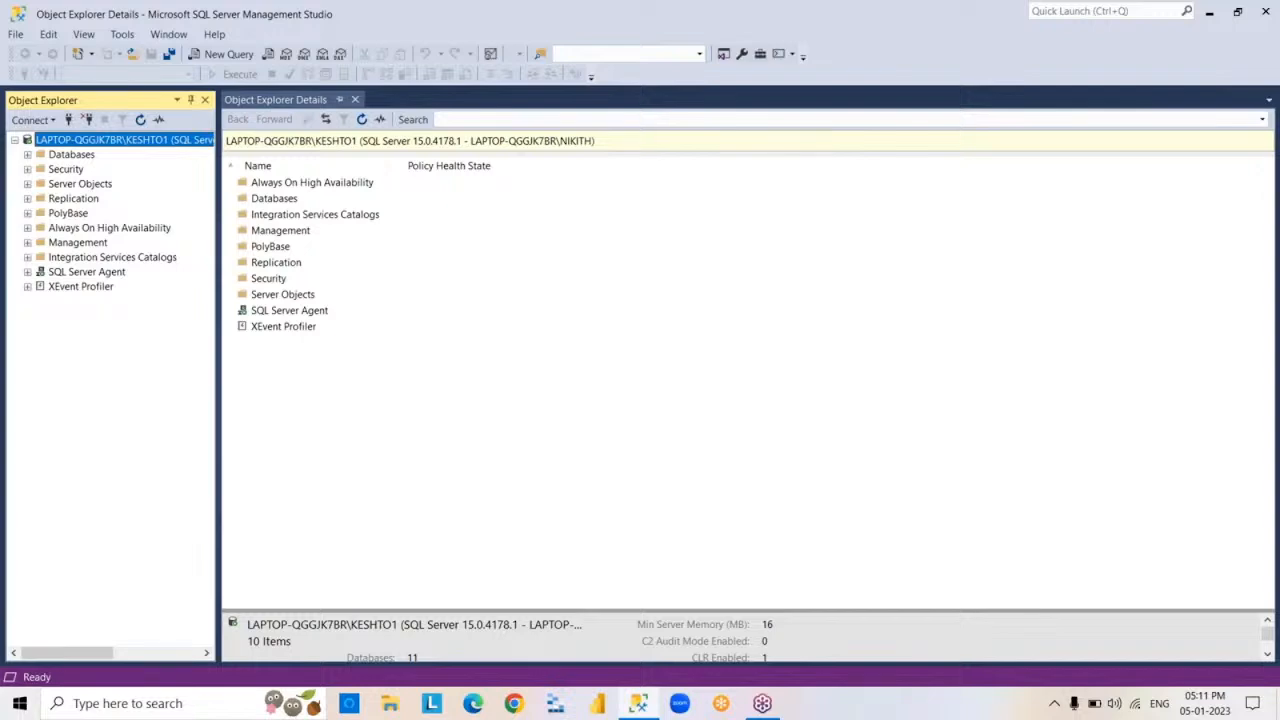
{"action": "left_click", "coordinate": [1211, 18]}
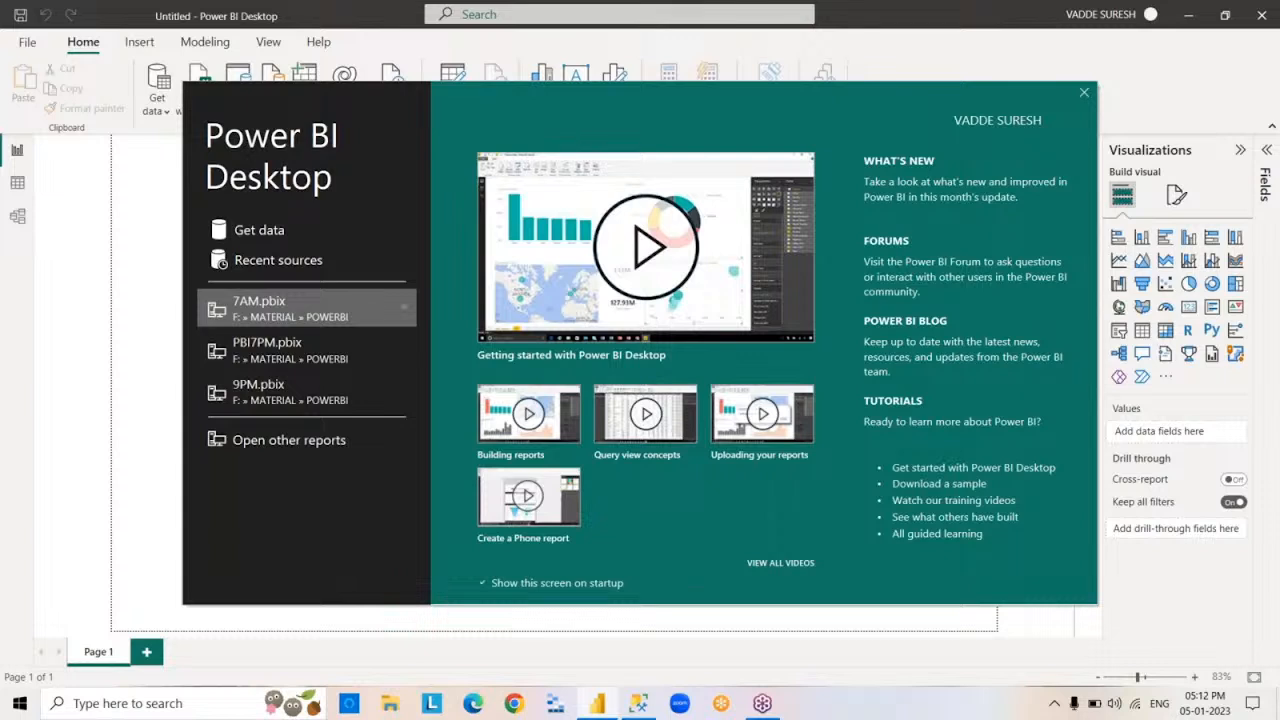
- Dismiss the Power BI Desktop start screen and minimize the empty report window
{"action": "left_click", "coordinate": [1084, 94]}
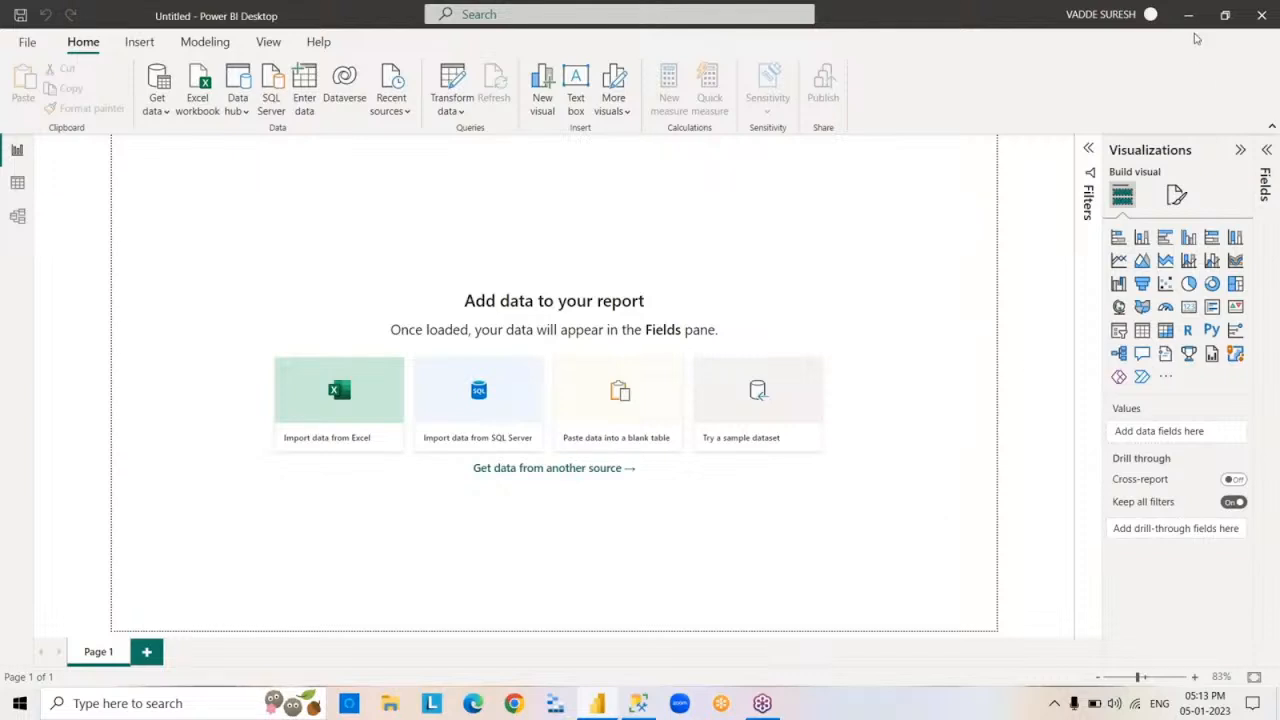
{"action": "left_click", "coordinate": [1189, 17]}
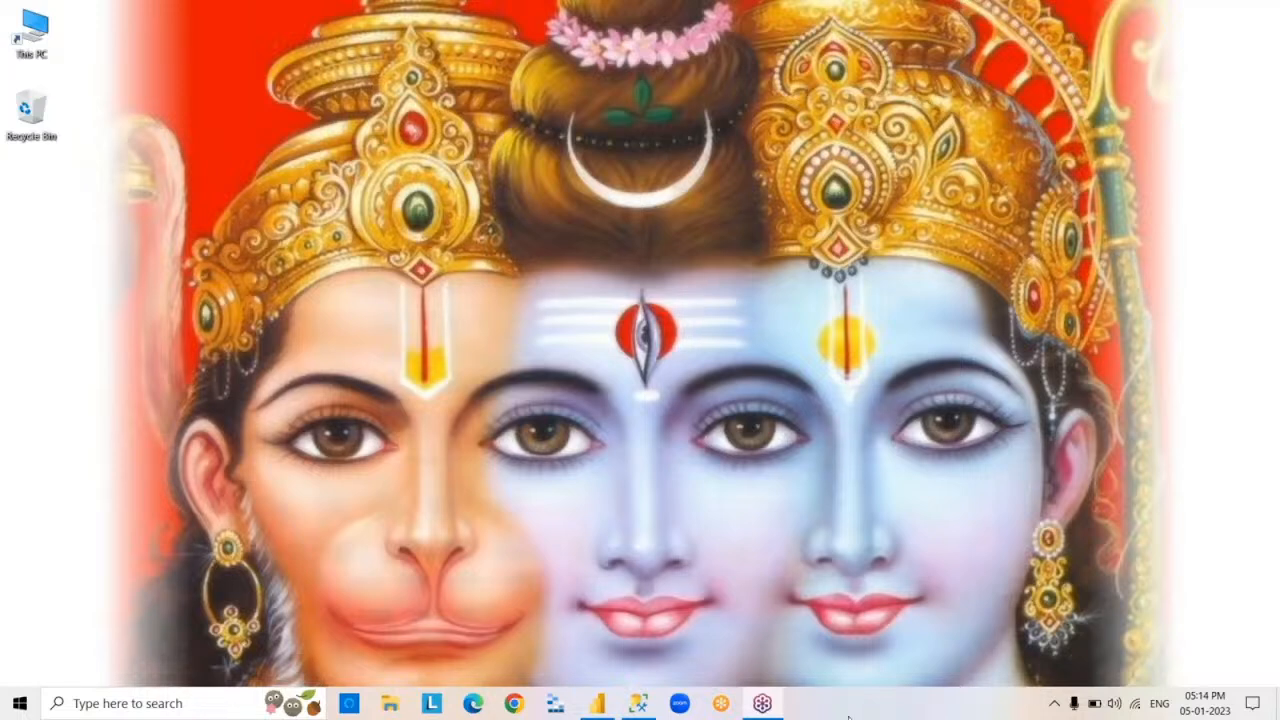
- Open Google in Chrome and search for "power bi desktop download"
{"action": "left_click", "coordinate": [513, 703]}
{"action": "left_click", "coordinate": [515, 705]}
{"action": "type", "text": "g"}
{"action": "key", "text": "Return"}
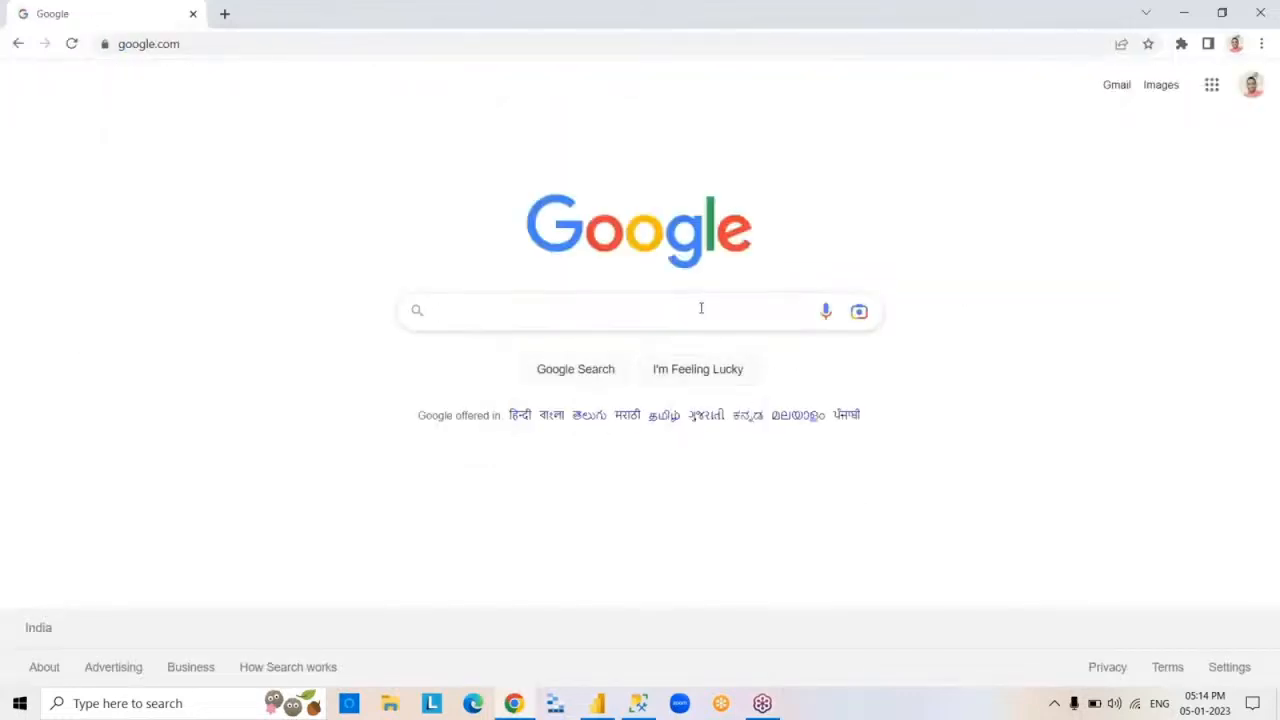
{"action": "left_click", "coordinate": [701, 308]}
{"action": "type", "text": "p"}
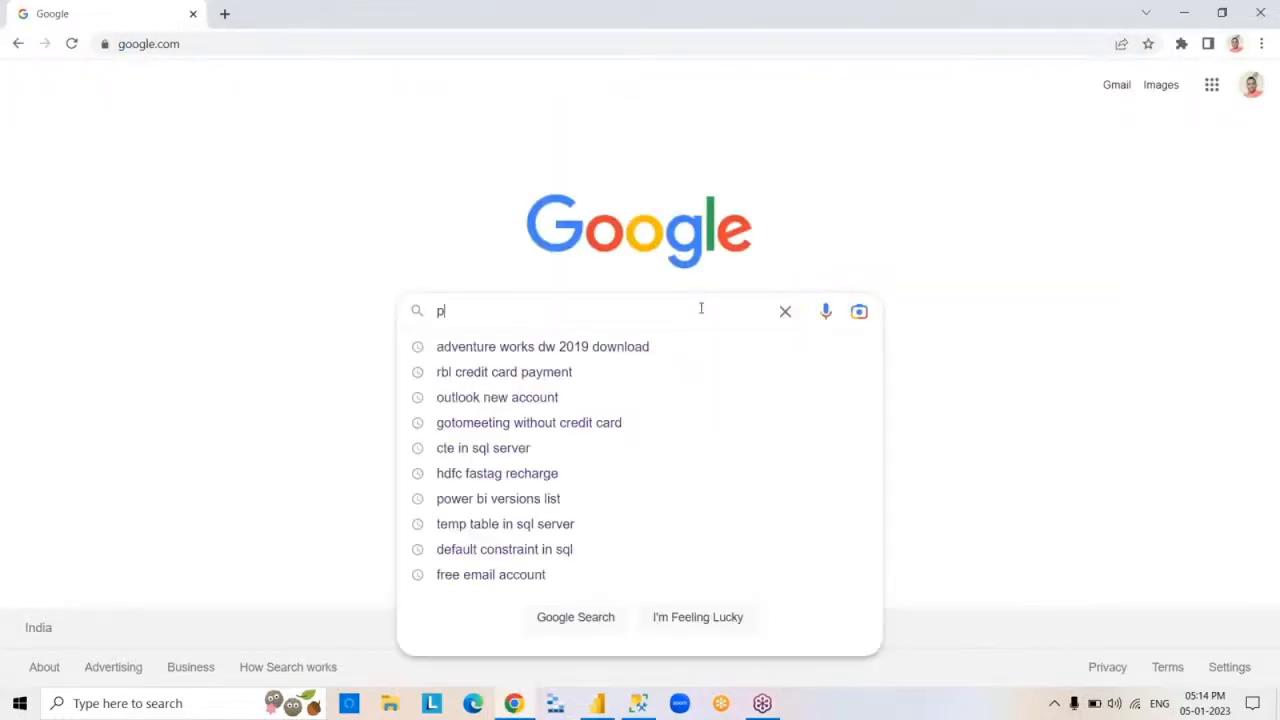
{"action": "type", "text": "ower bi de"}
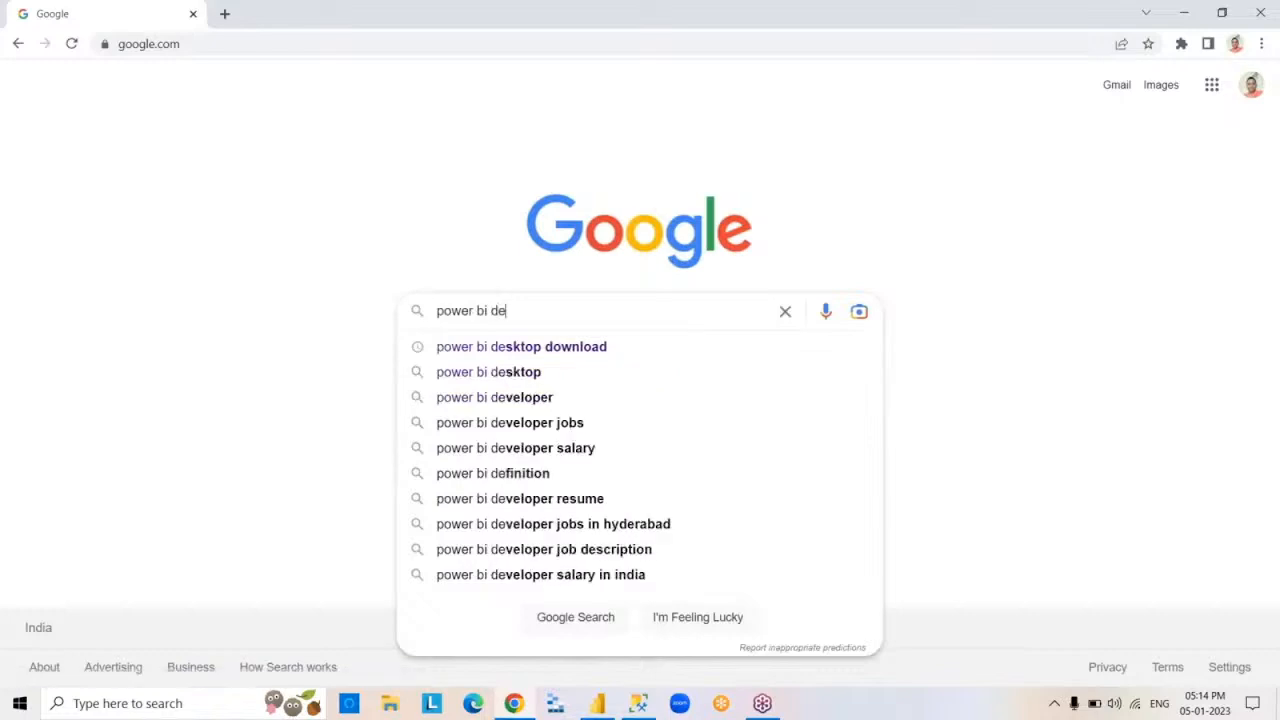
{"action": "left_click", "coordinate": [653, 347]}
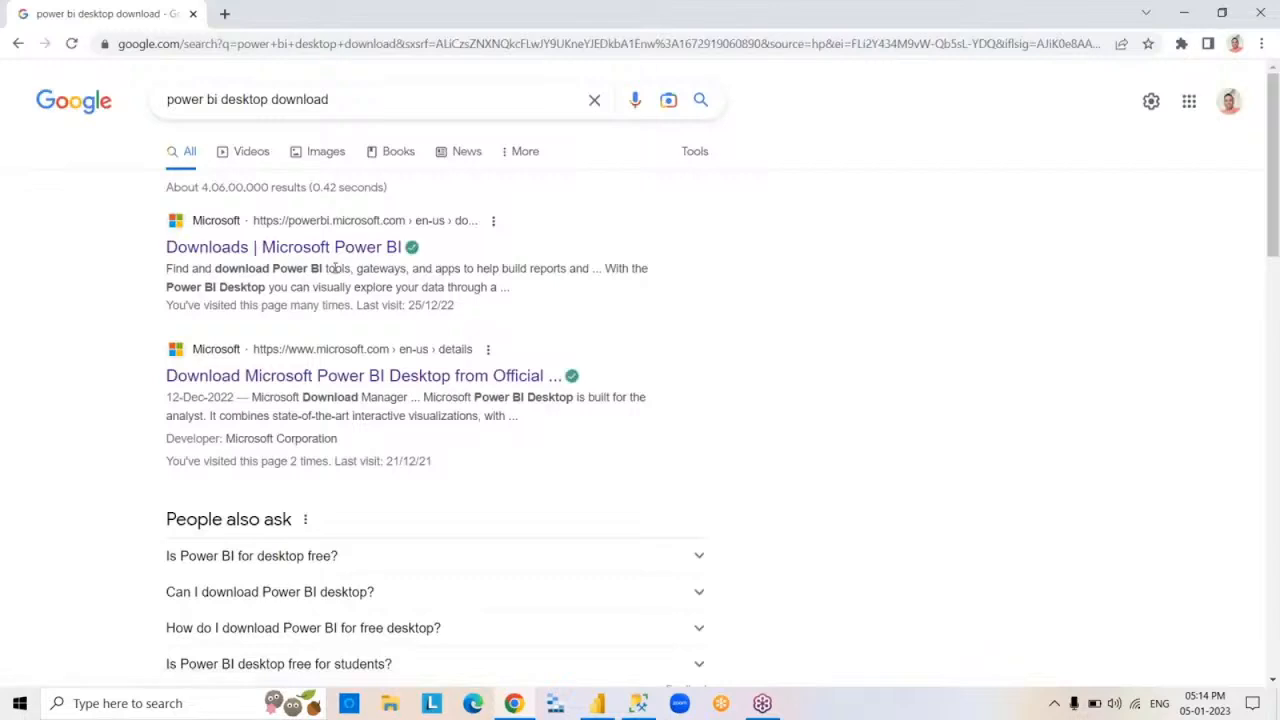
- Open Microsoft's Power BI downloads page from the results and go to the advanced download options for Power BI Desktop
{"action": "left_click", "coordinate": [368, 257]}
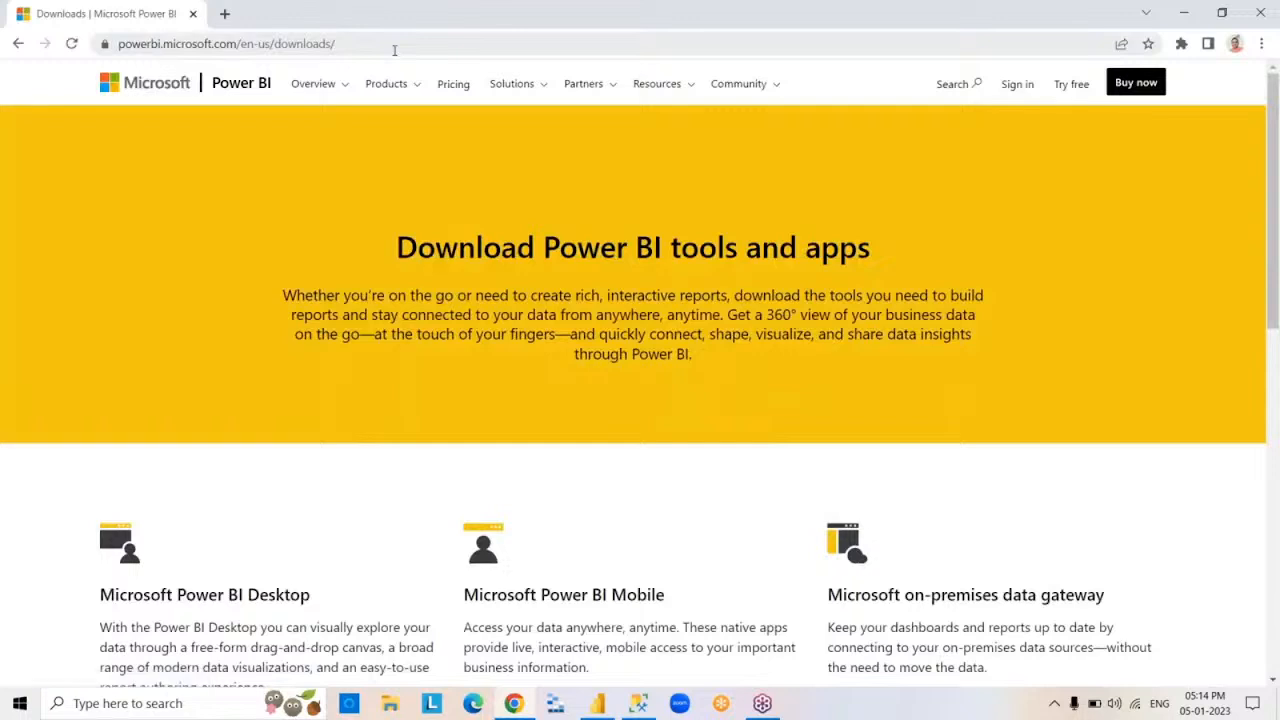
{"action": "left_click", "coordinate": [394, 50]}
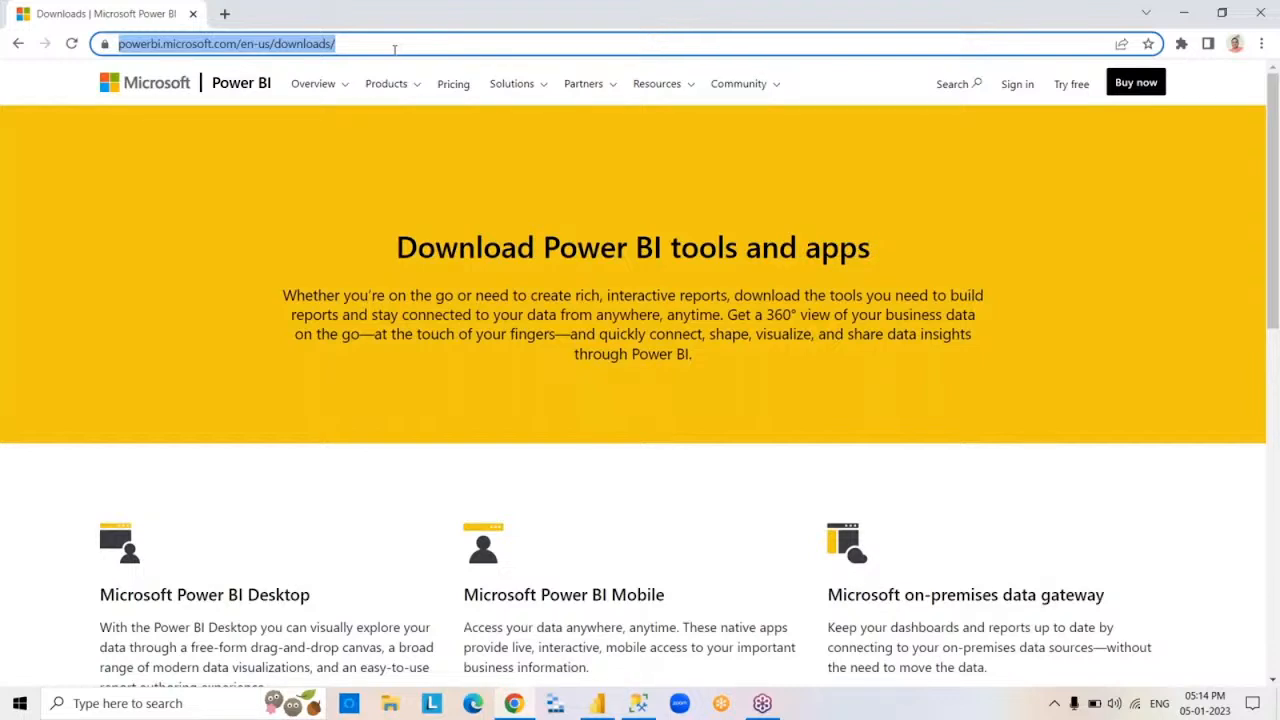
{"action": "left_click", "coordinate": [412, 45]}
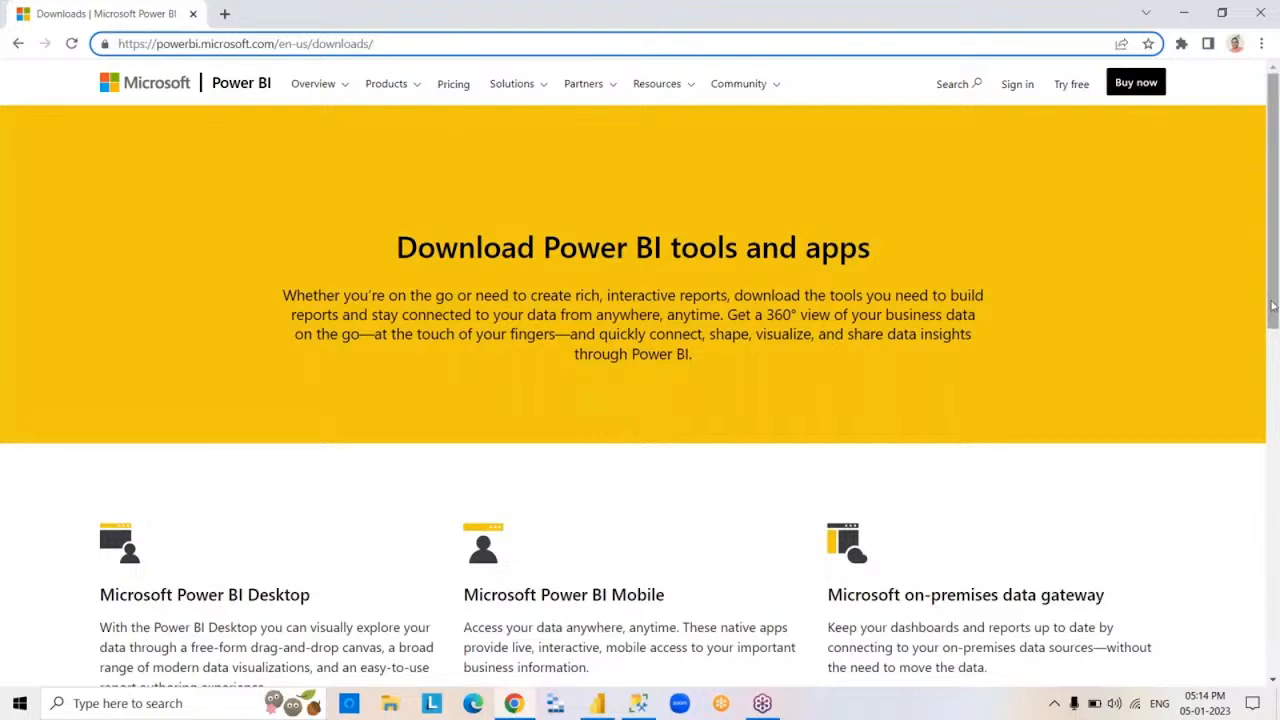
{"action": "scroll", "coordinate": [150, 222], "scroll_direction": "down", "scroll_amount": 4}
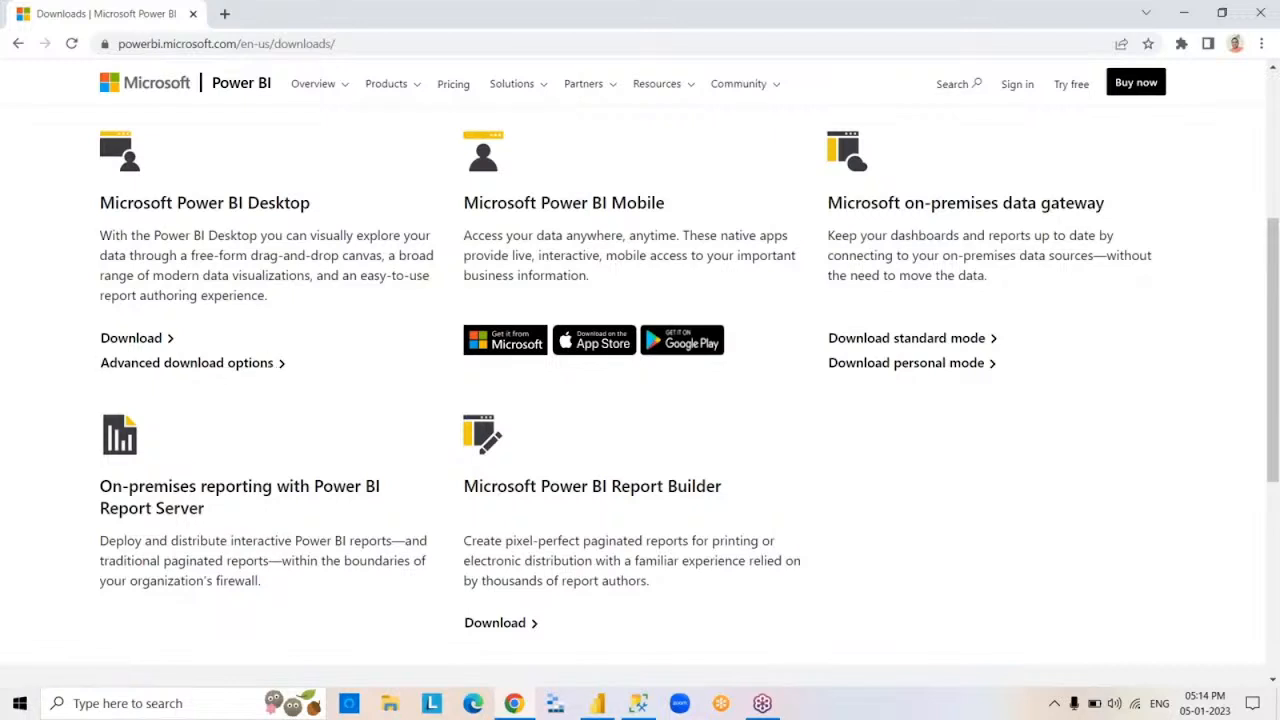
{"action": "left_click", "coordinate": [186, 362]}
{"action": "left_click", "coordinate": [193, 13]}
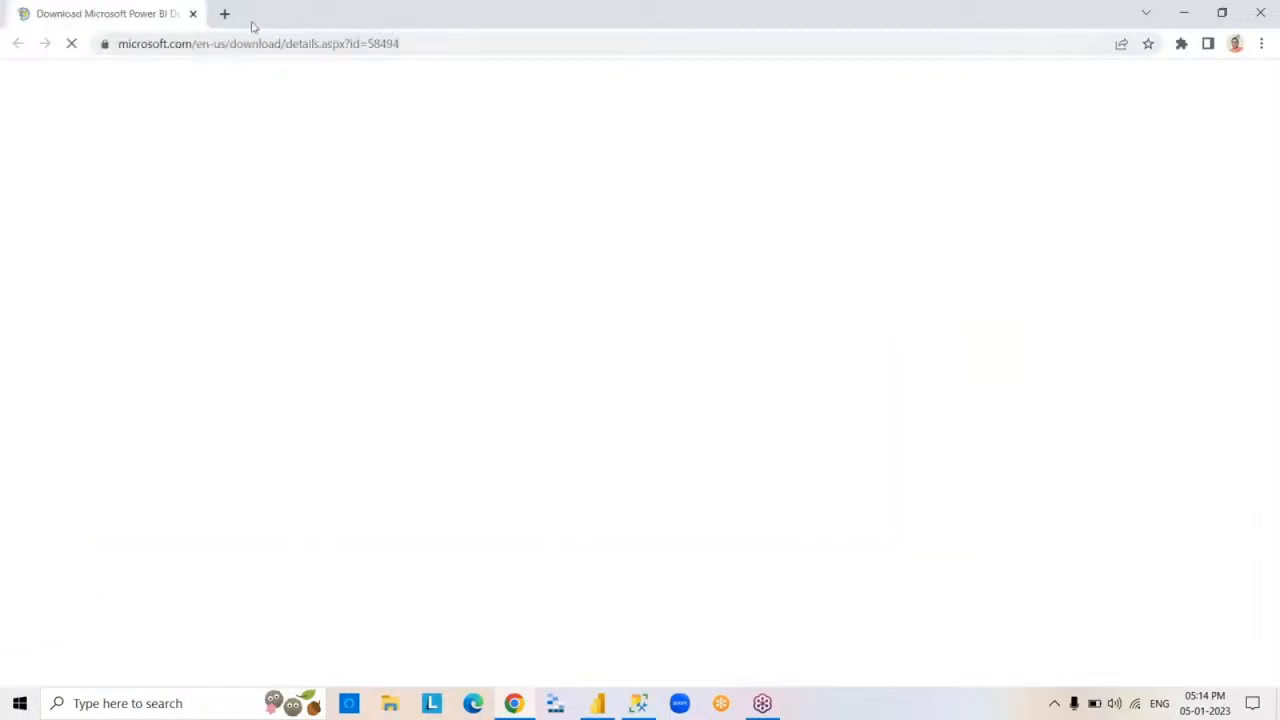
{"action": "left_click", "coordinate": [225, 14]}
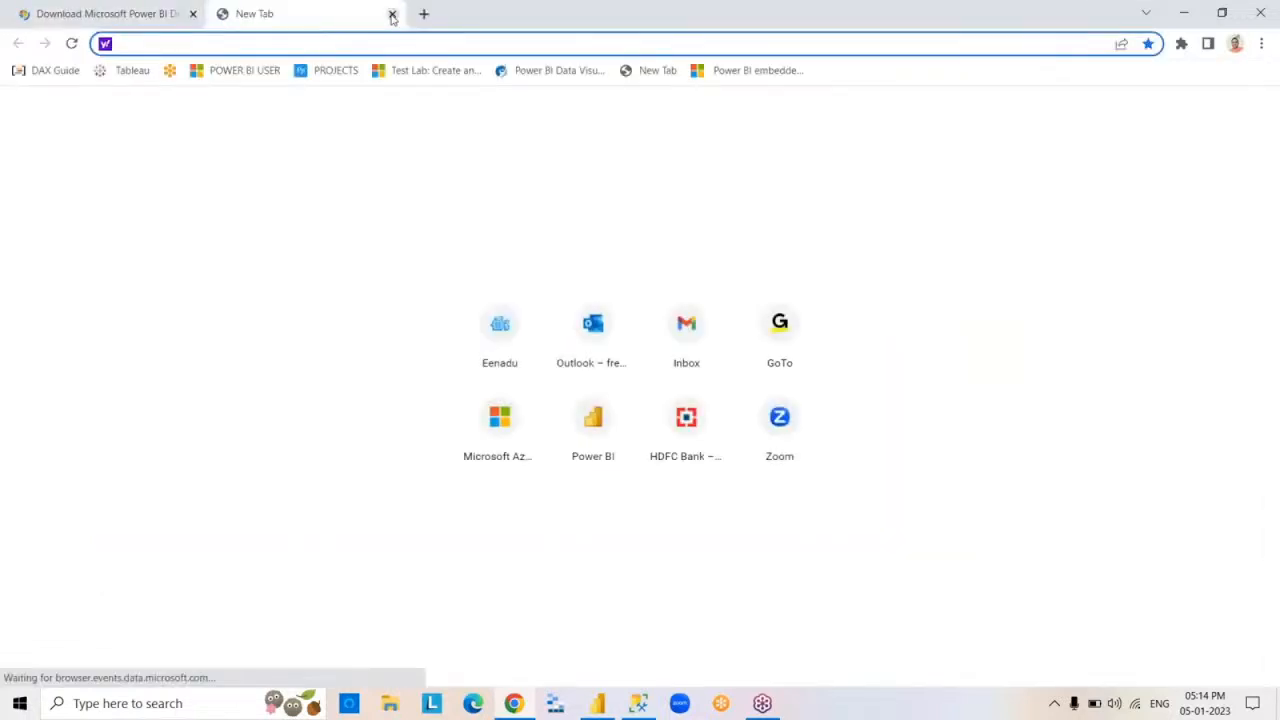
{"action": "left_click", "coordinate": [392, 15]}
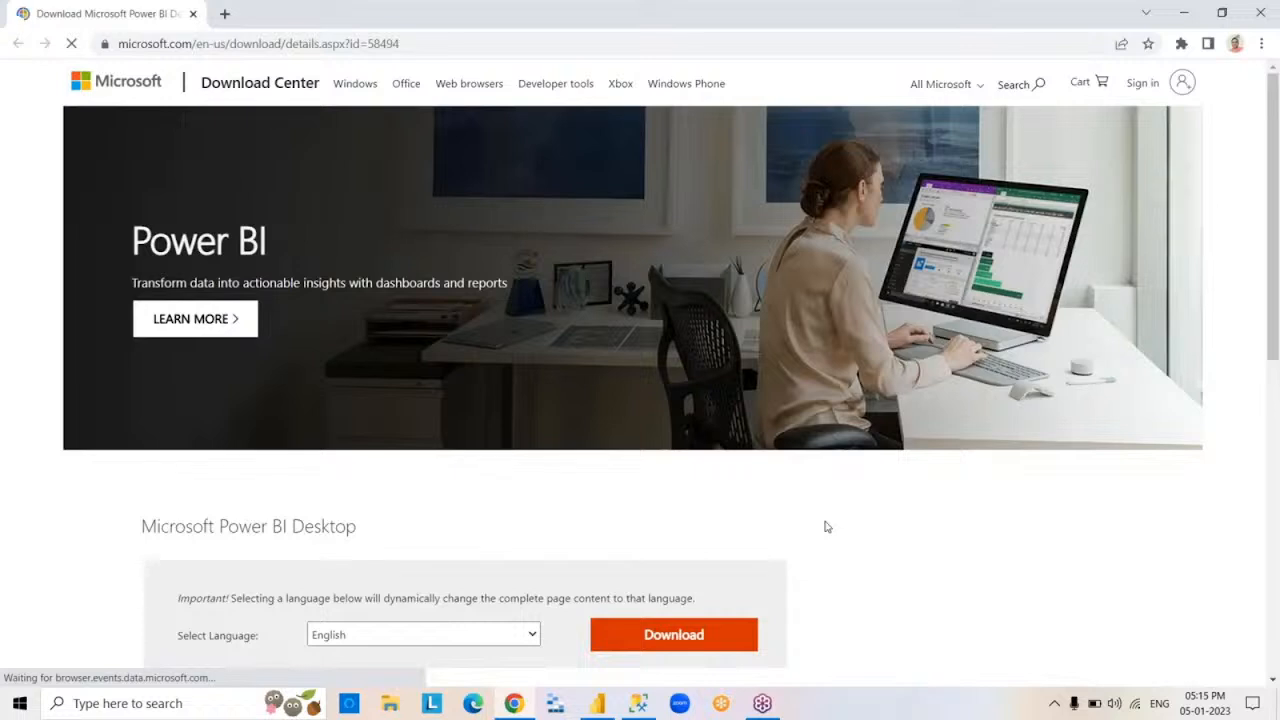
- Download the 64-bit Power BI Desktop installer, PBIDesktopSetup_x64.exe, in English
{"action": "left_click", "coordinate": [694, 641]}
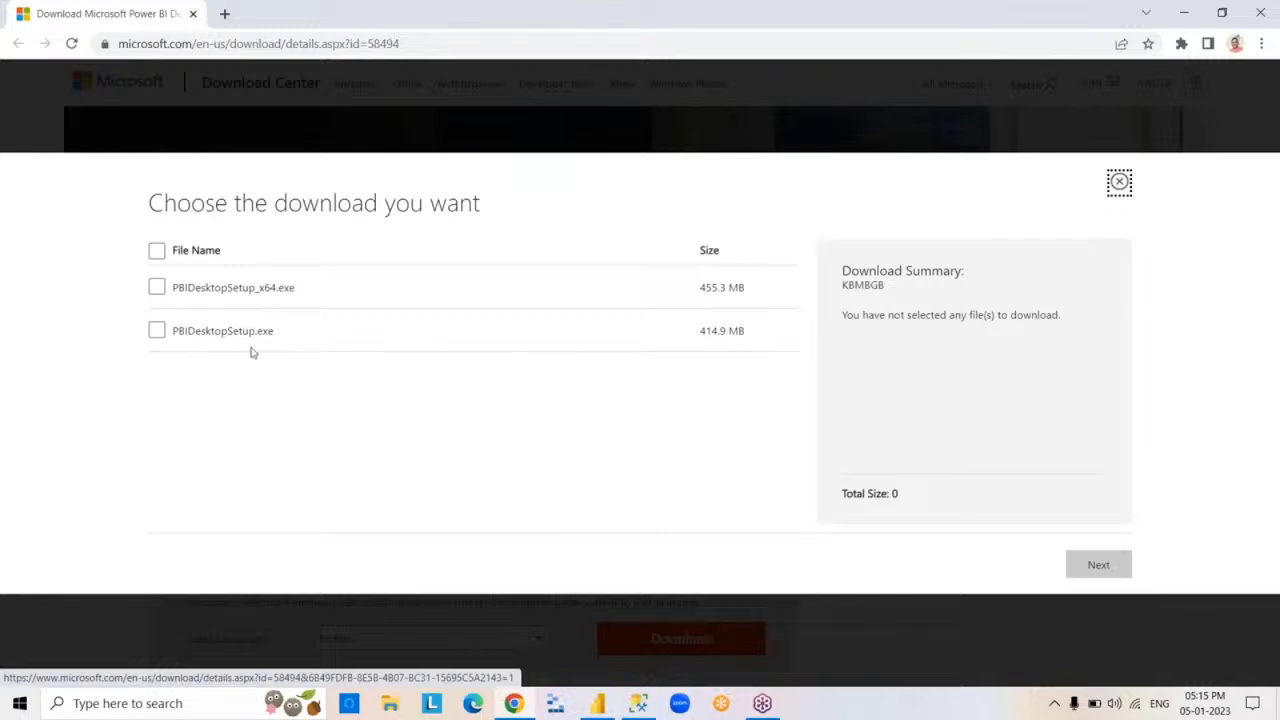
{"action": "left_click", "coordinate": [157, 288]}
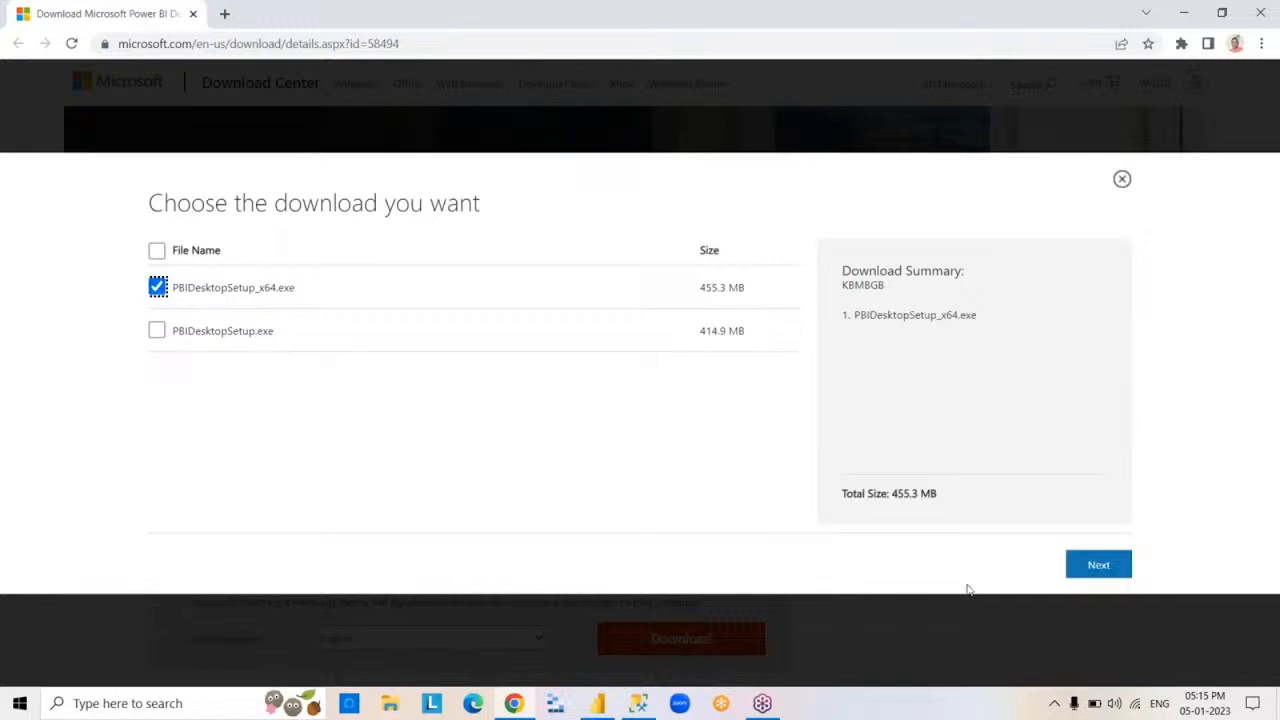
{"action": "left_click", "coordinate": [1099, 566]}
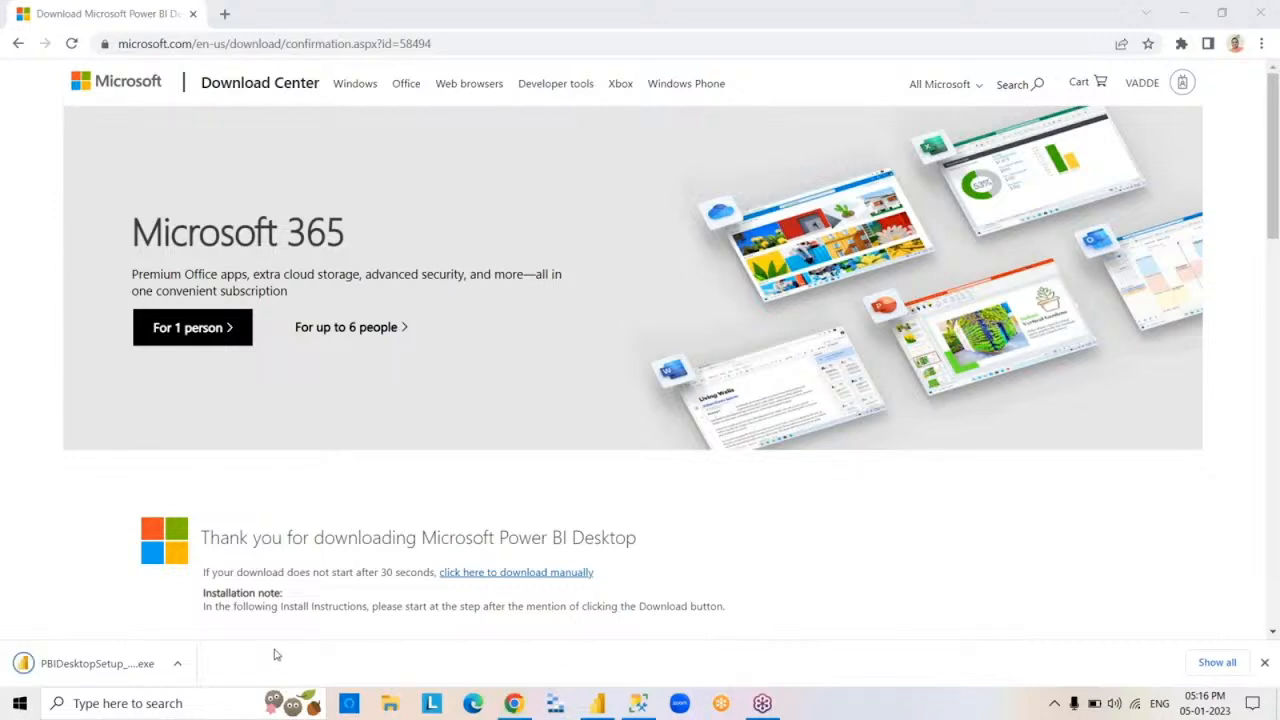
- Launch the downloaded PBIDesktopSetup_x64.exe from the browser and close Chrome
{"action": "left_click", "coordinate": [100, 676]}
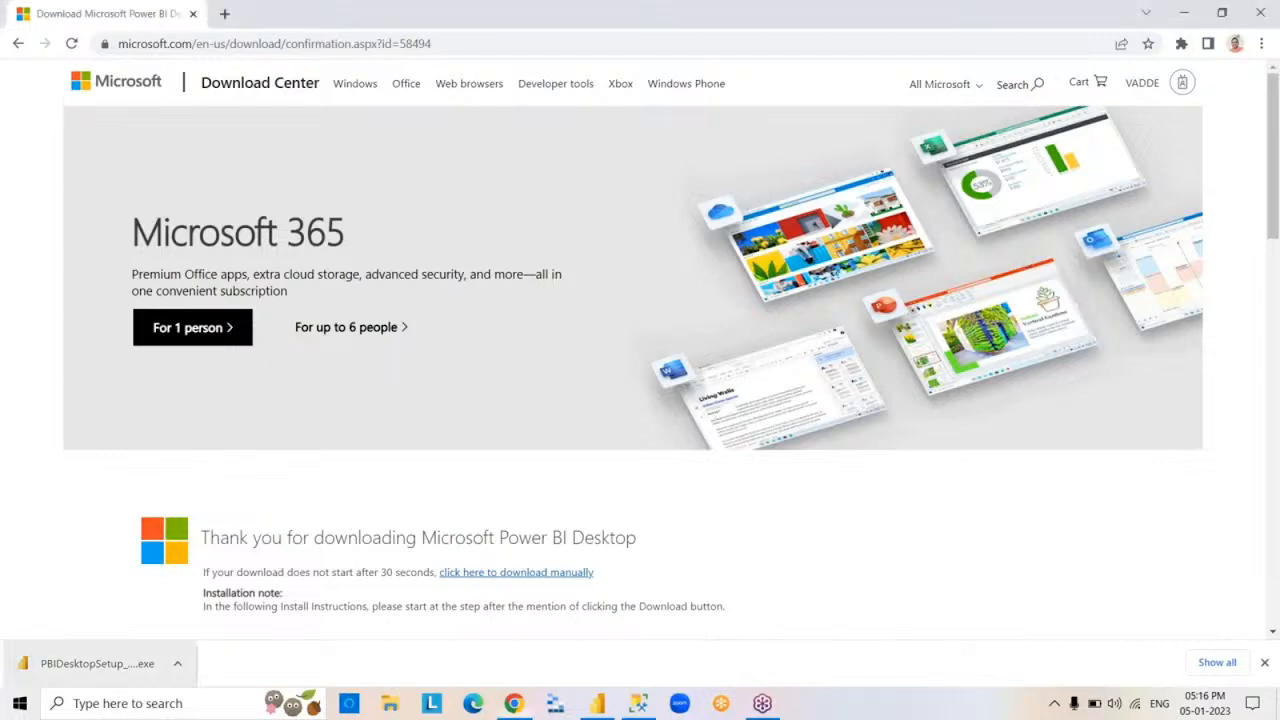
{"action": "left_click", "coordinate": [1266, 664]}
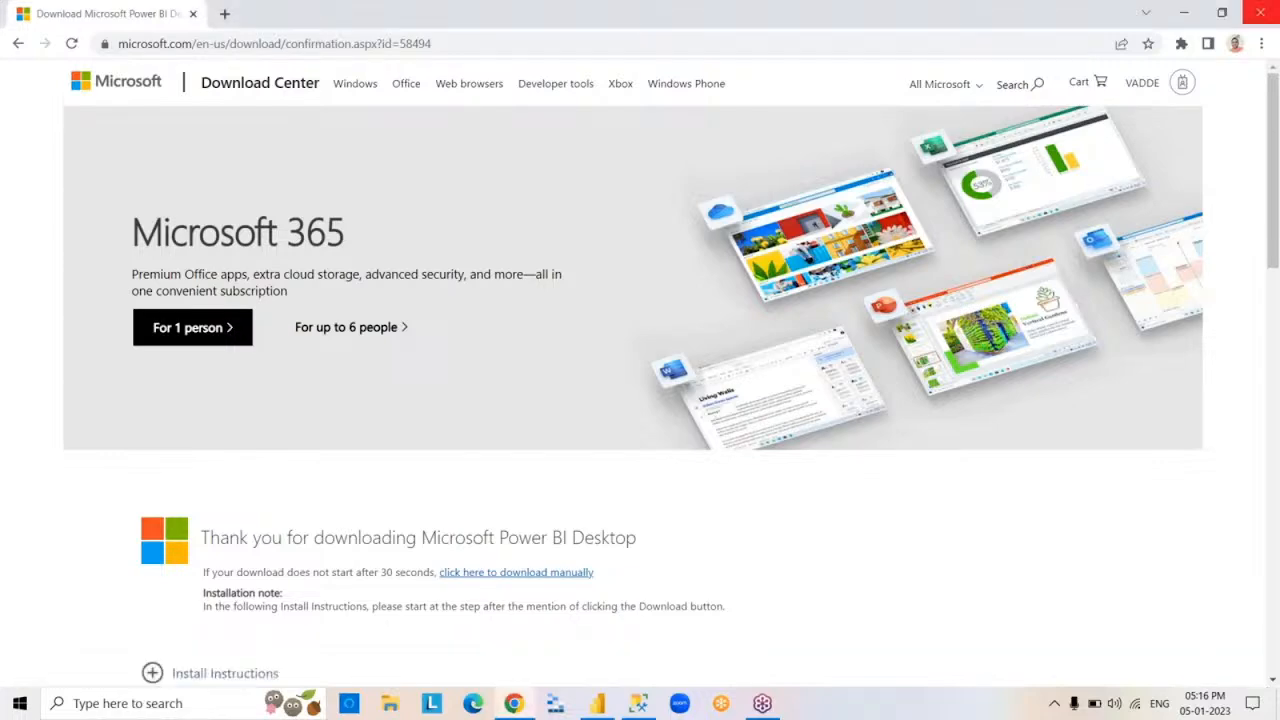
{"action": "left_click", "coordinate": [1265, 12]}
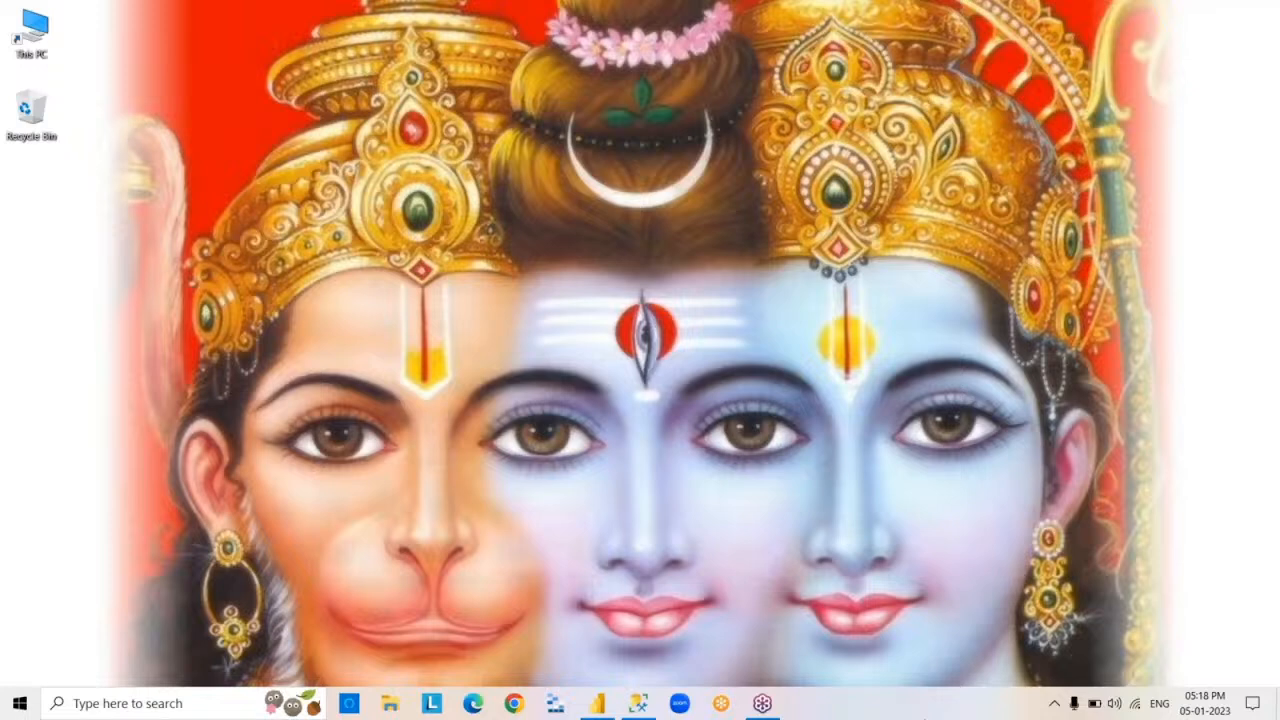
- Open the Downloads folder in File Explorer
{"action": "left_click", "coordinate": [392, 704]}
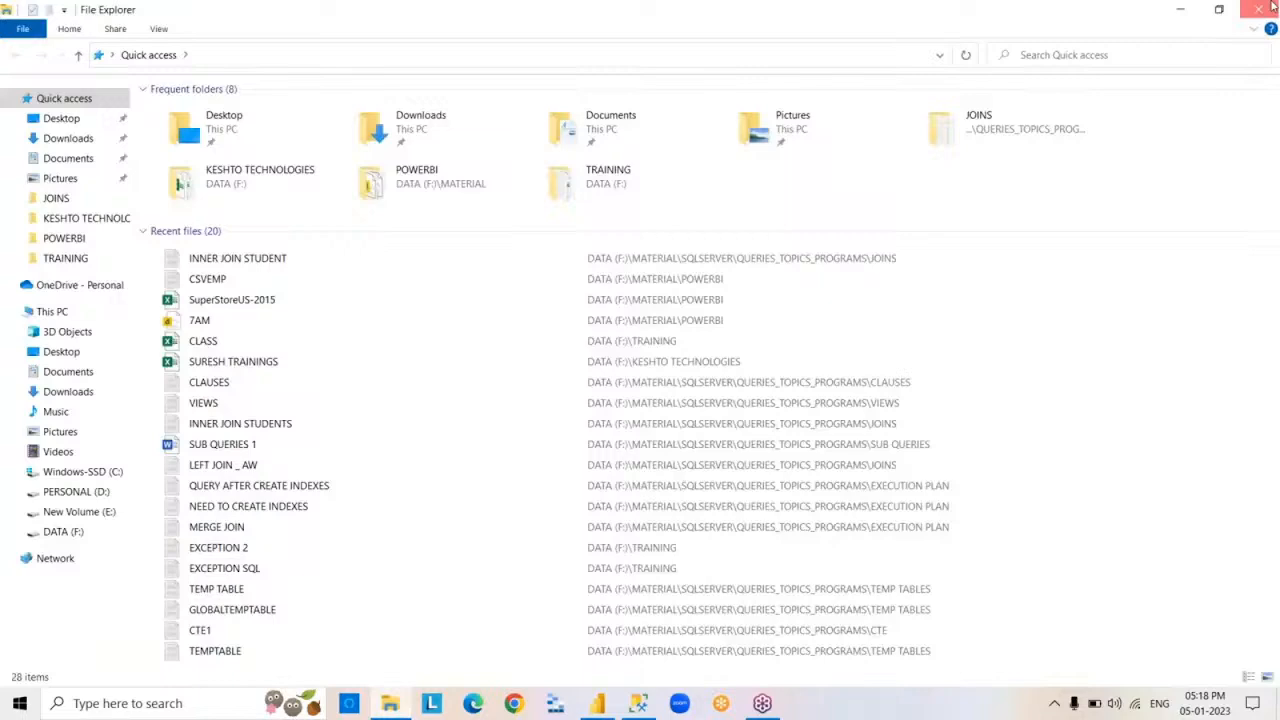
{"action": "left_click", "coordinate": [1272, 8]}
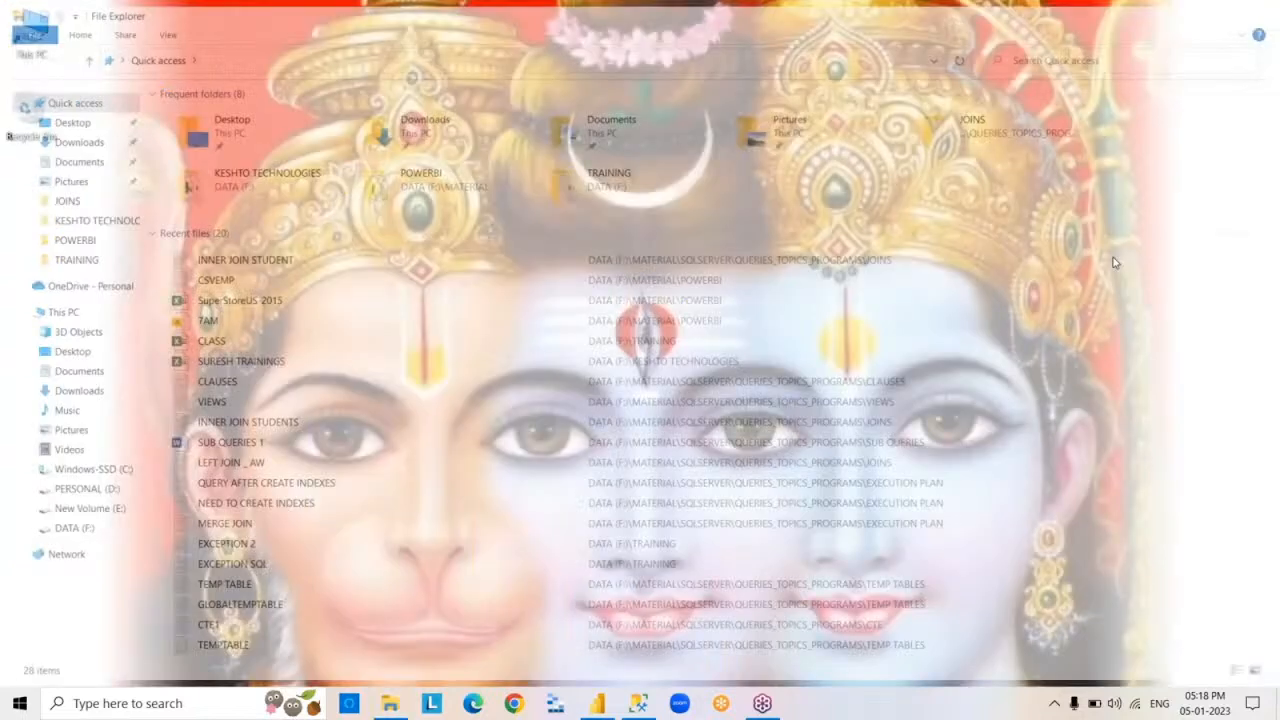
{"action": "left_click", "coordinate": [390, 704]}
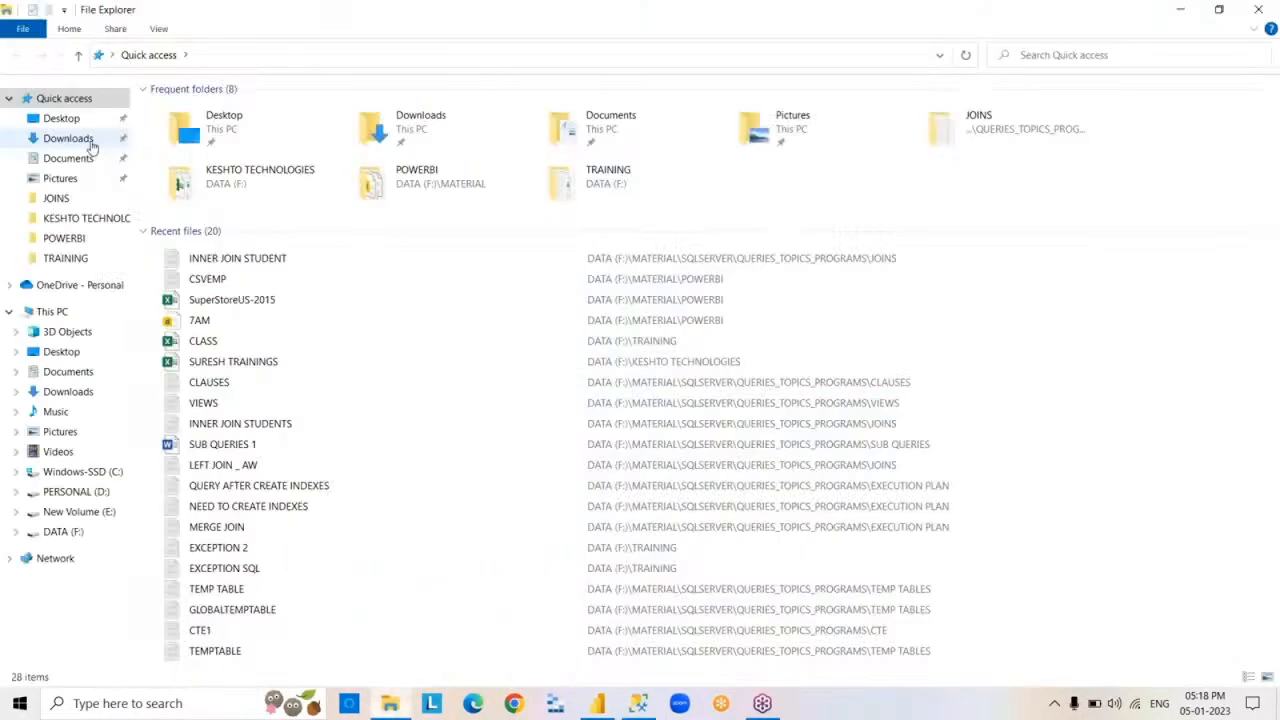
{"action": "left_click", "coordinate": [89, 139]}
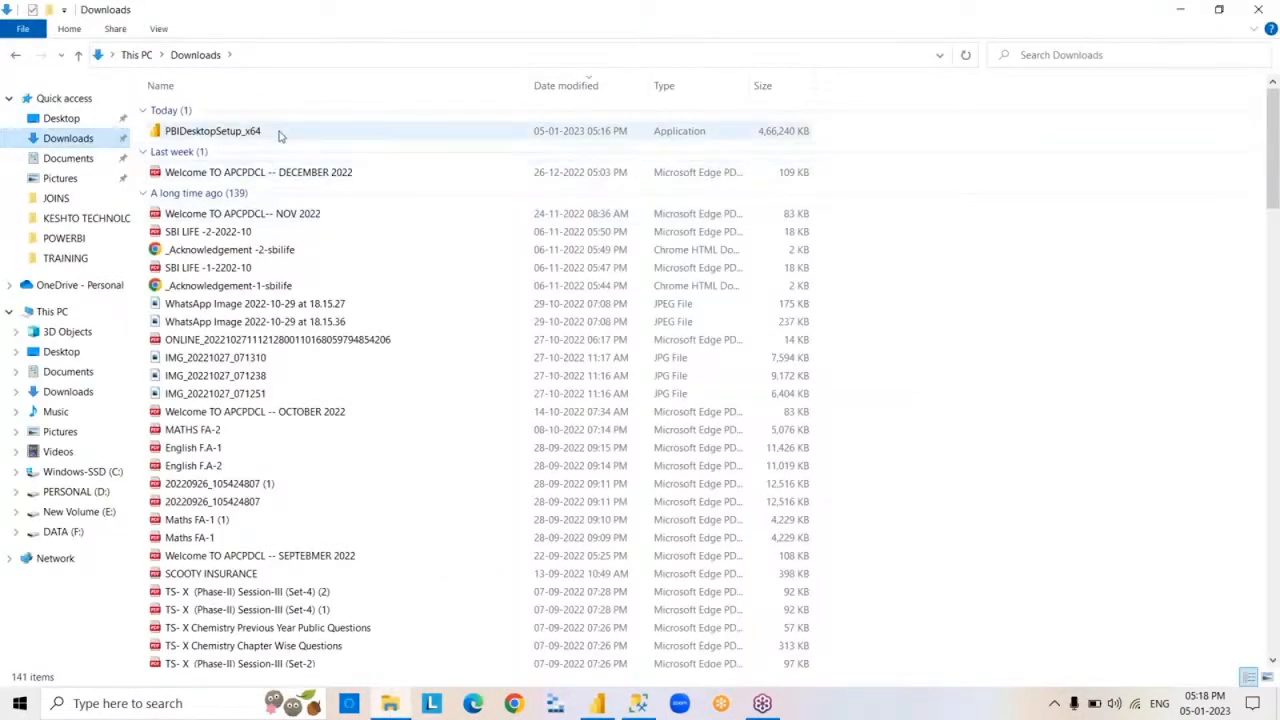
- Try to install Power BI Desktop with PBIDesktopSetup_x64, ignoring the request to close the running application, and exit the setup wizard
{"action": "left_click", "coordinate": [278, 134]}
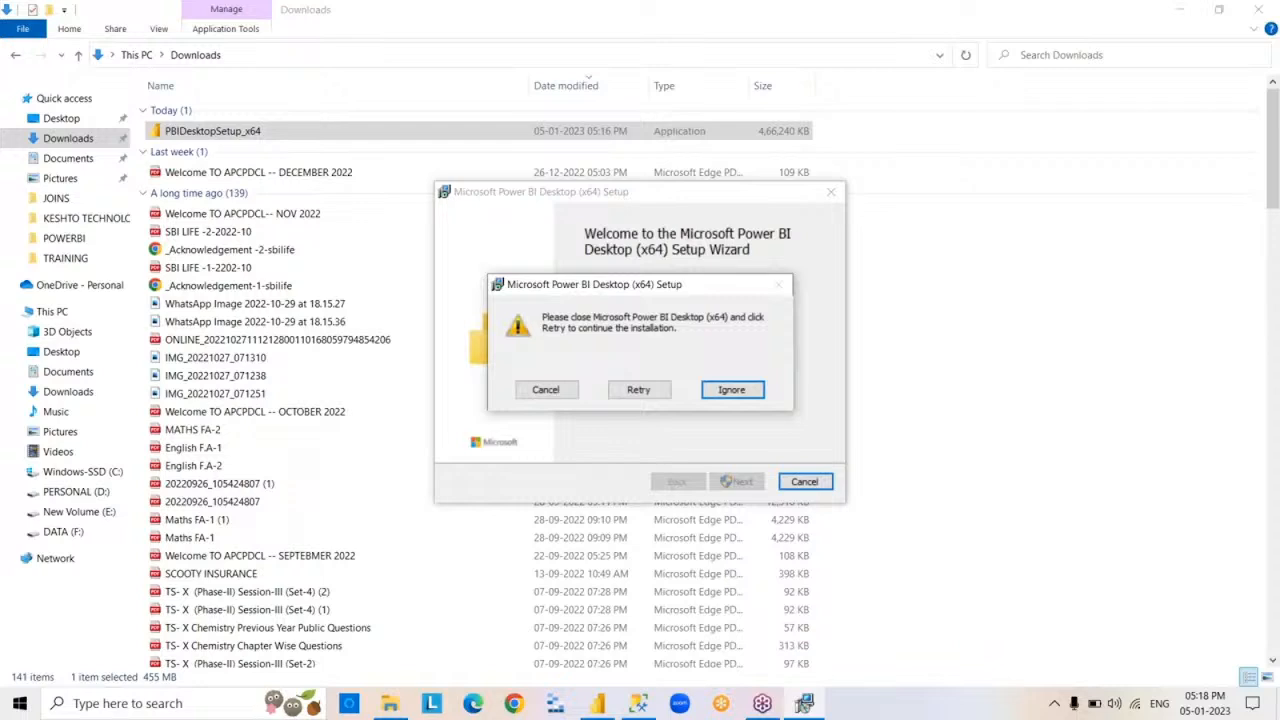
{"action": "left_click", "coordinate": [727, 396]}
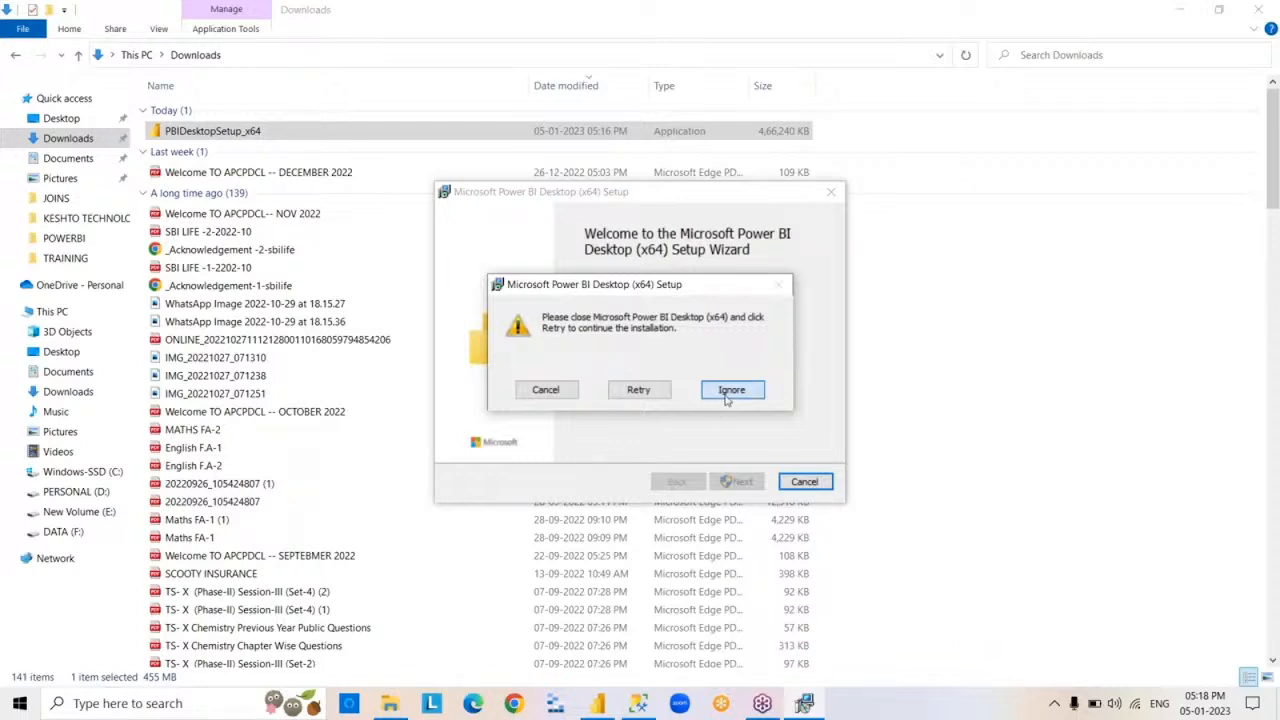
{"action": "left_click", "coordinate": [655, 396]}
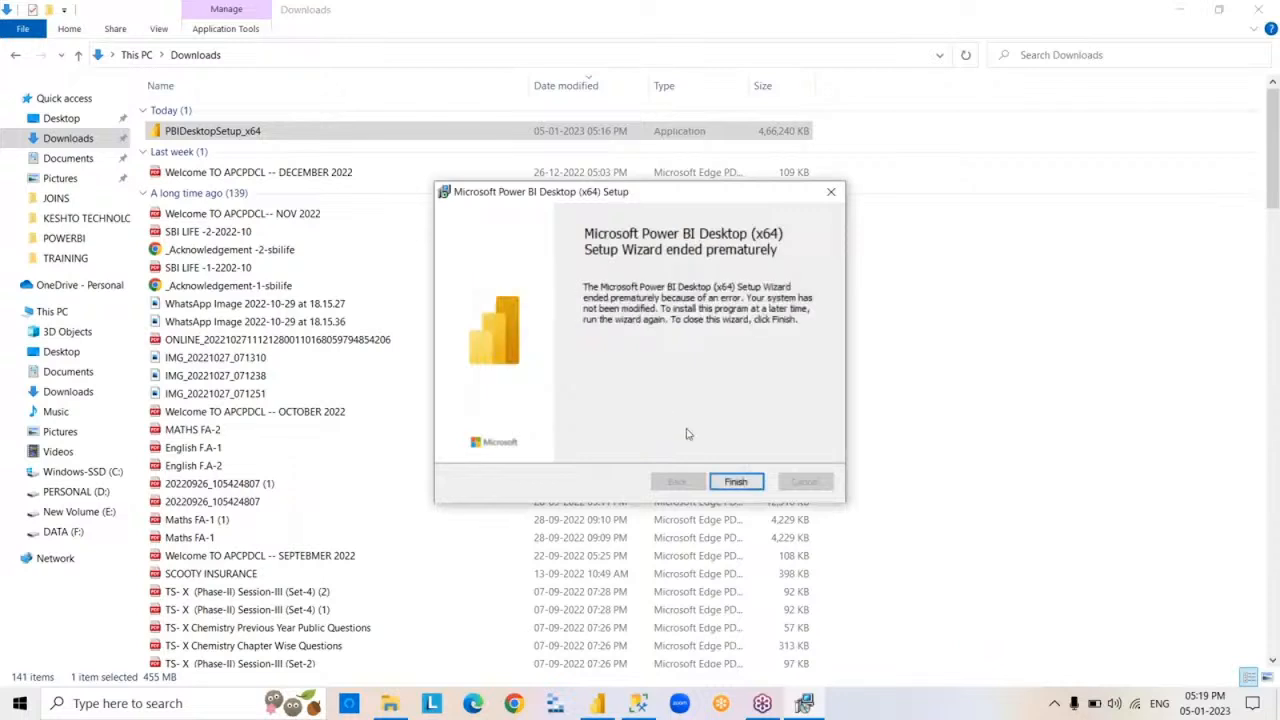
{"action": "left_click", "coordinate": [745, 483]}
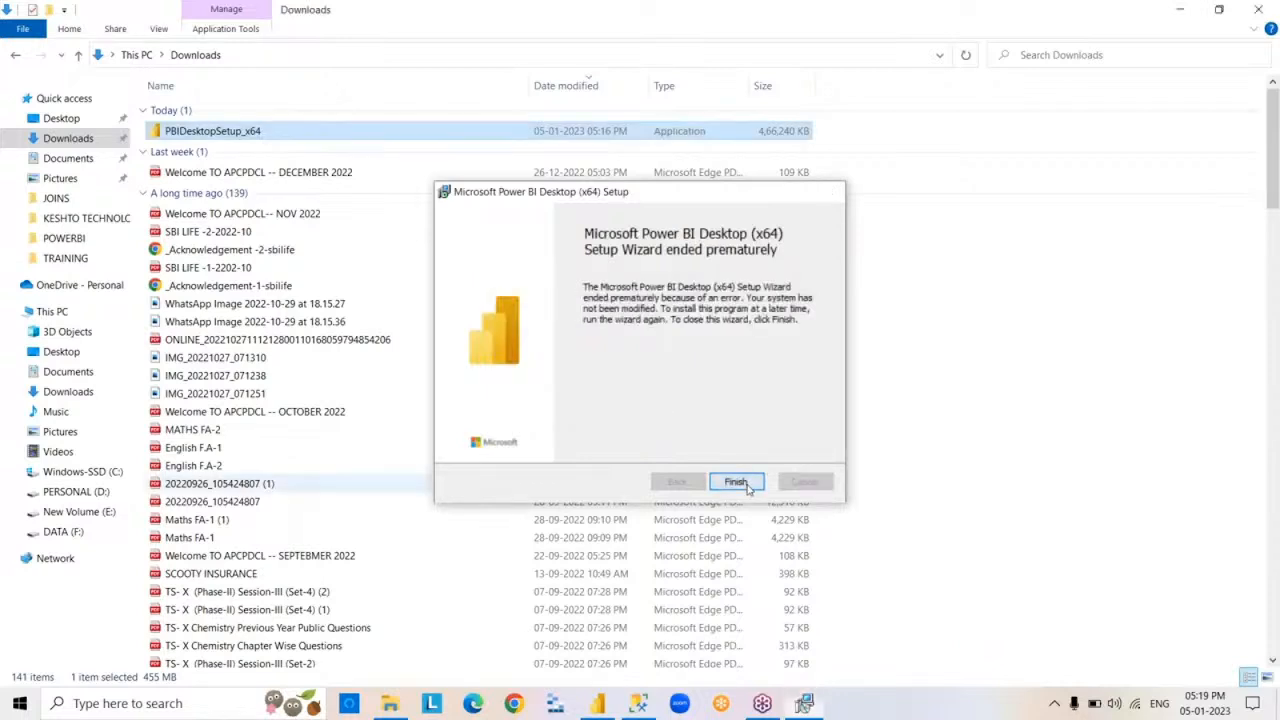
- Rerun PBIDesktopSetup_x64, retry the running-application check before ignoring it, and exit the setup wizard
{"action": "double_click", "coordinate": [293, 138]}
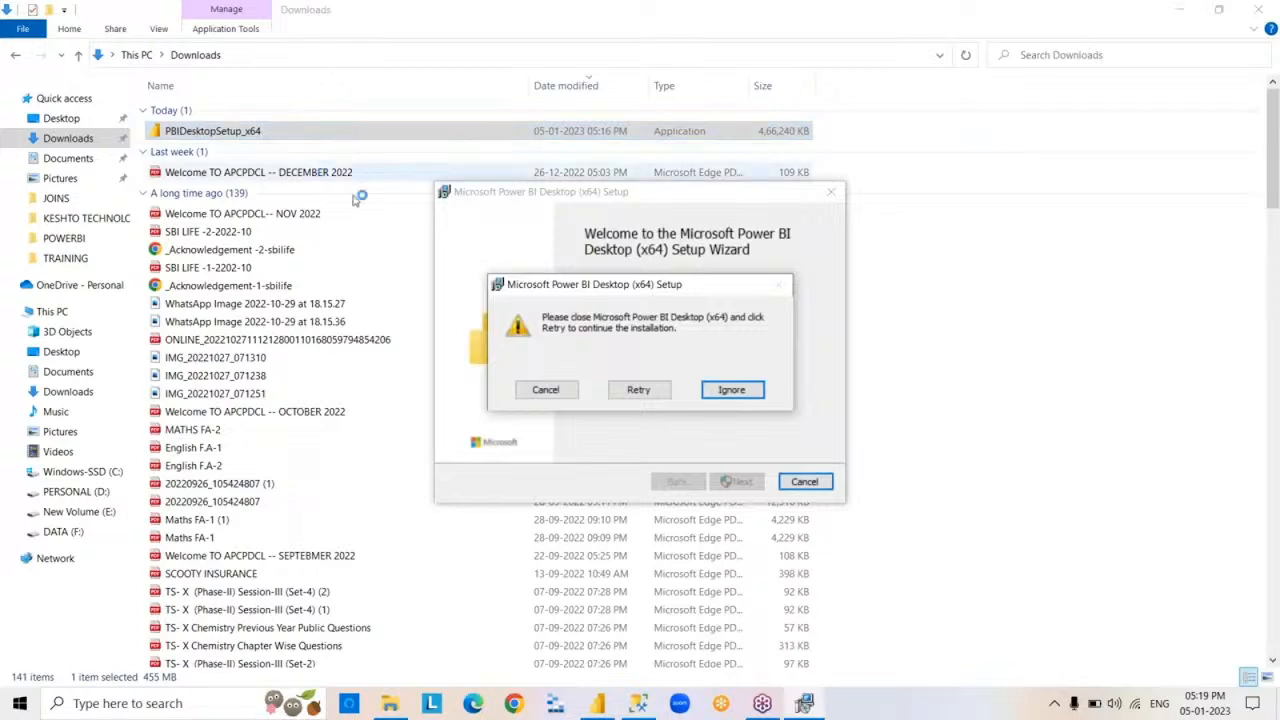
{"action": "left_click", "coordinate": [624, 392]}
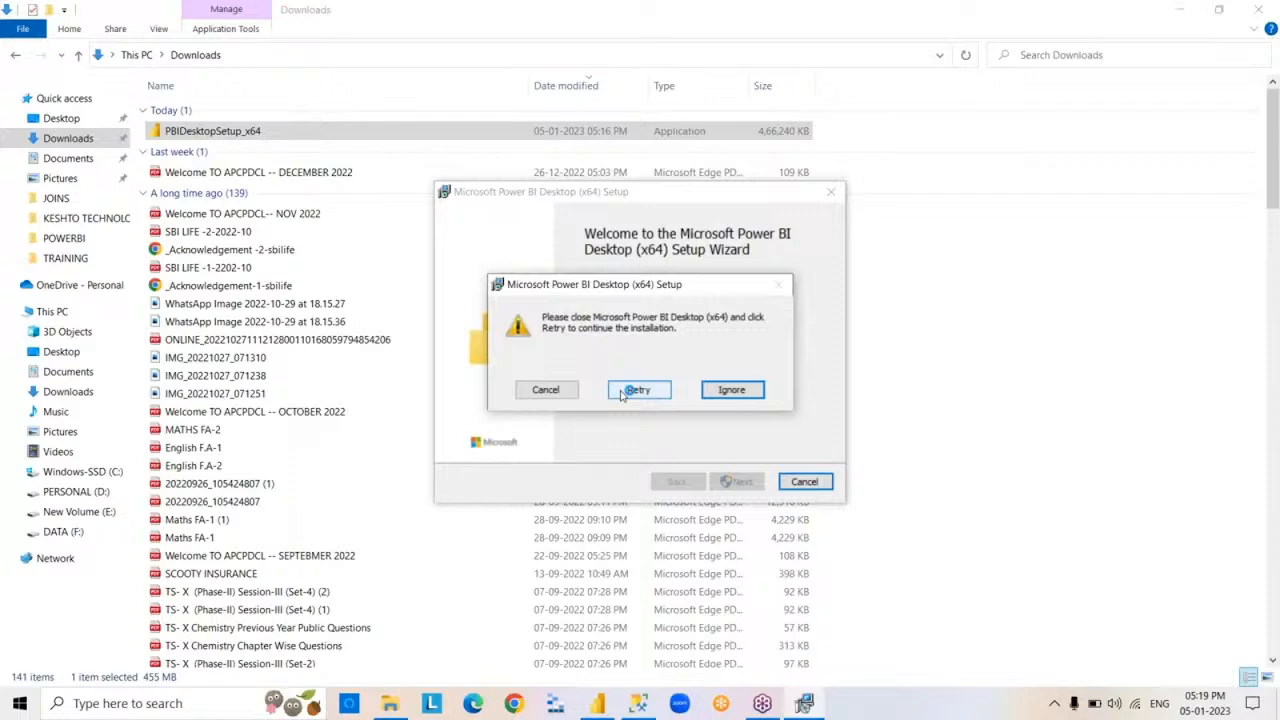
{"action": "left_click", "coordinate": [623, 392]}
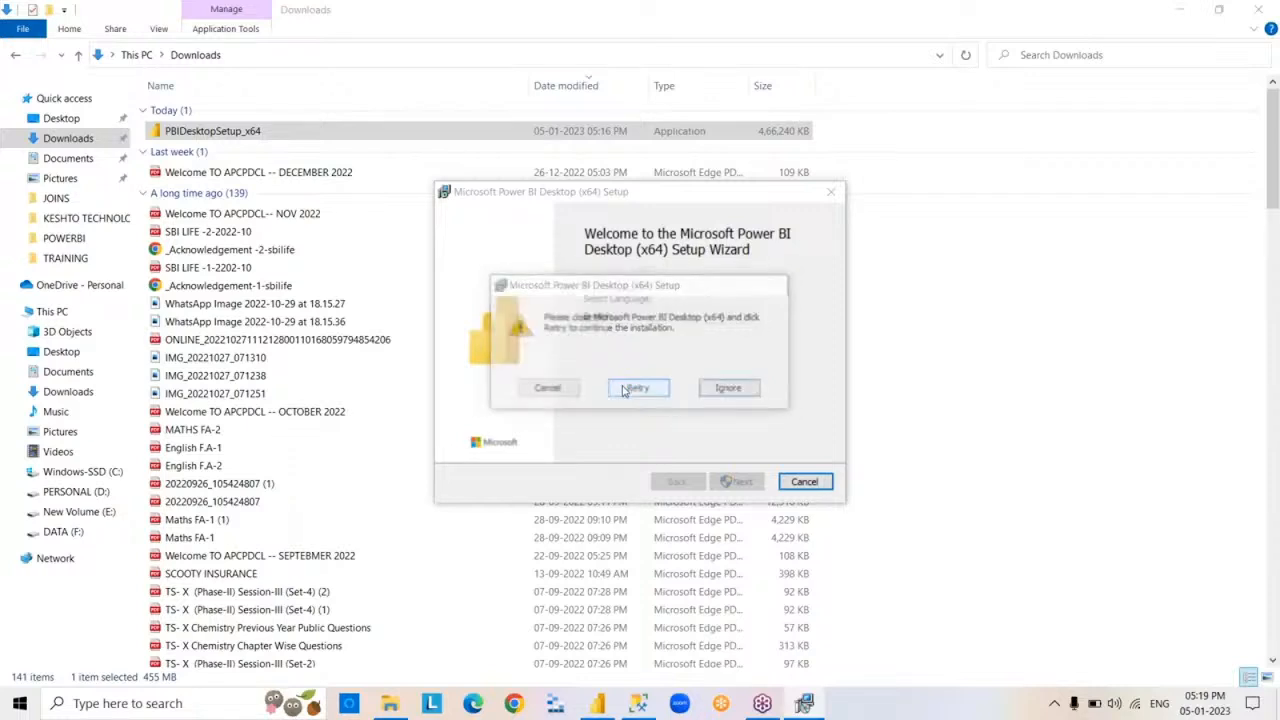
{"action": "left_click", "coordinate": [754, 394]}
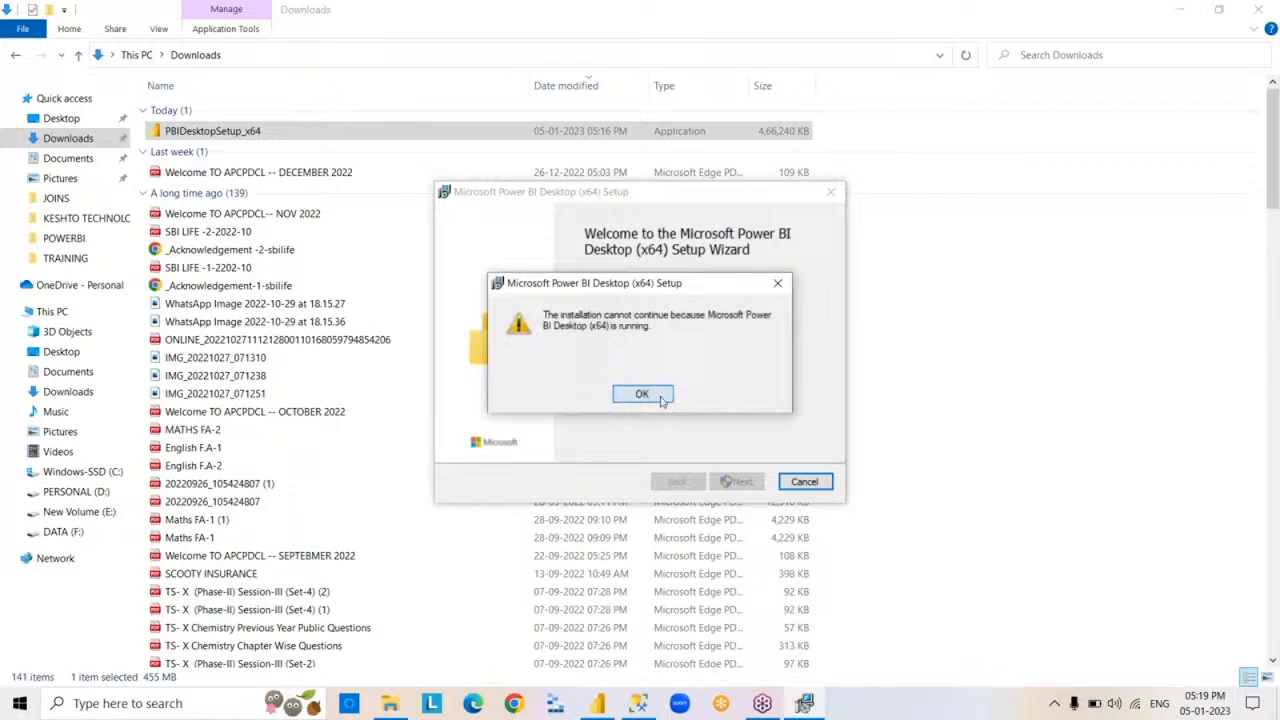
{"action": "left_click", "coordinate": [660, 399]}
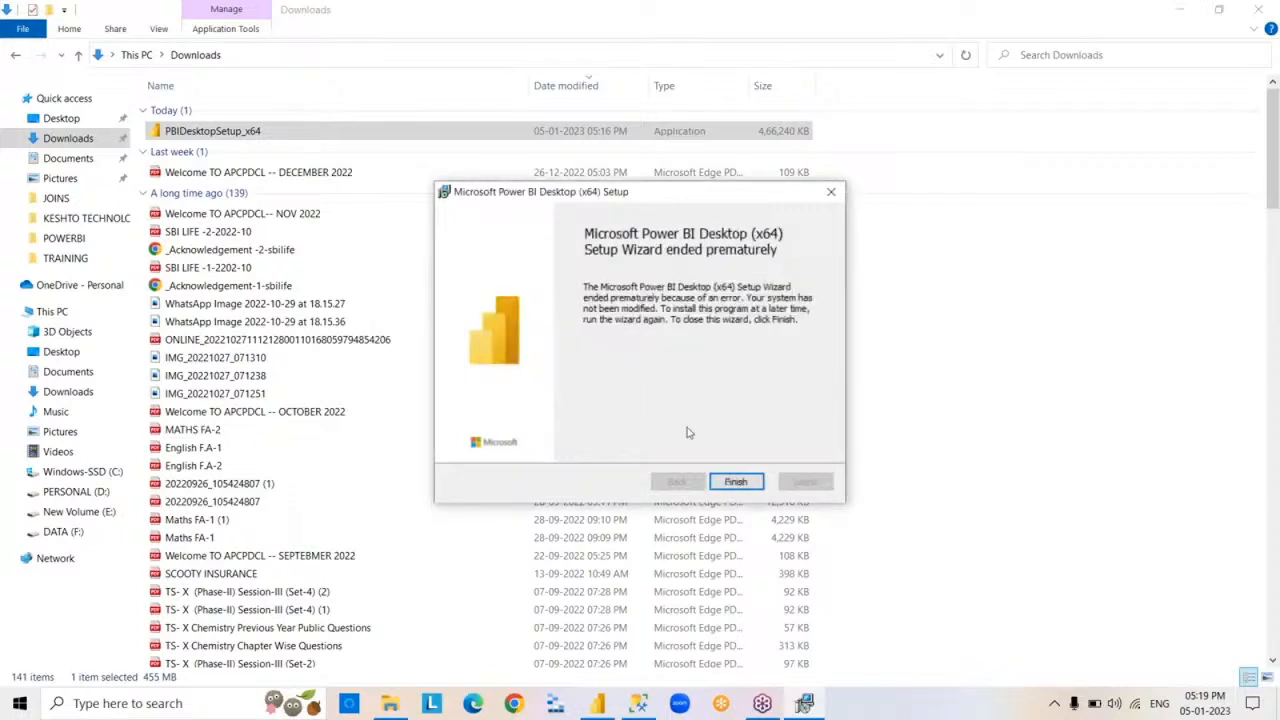
{"action": "left_click", "coordinate": [736, 482]}
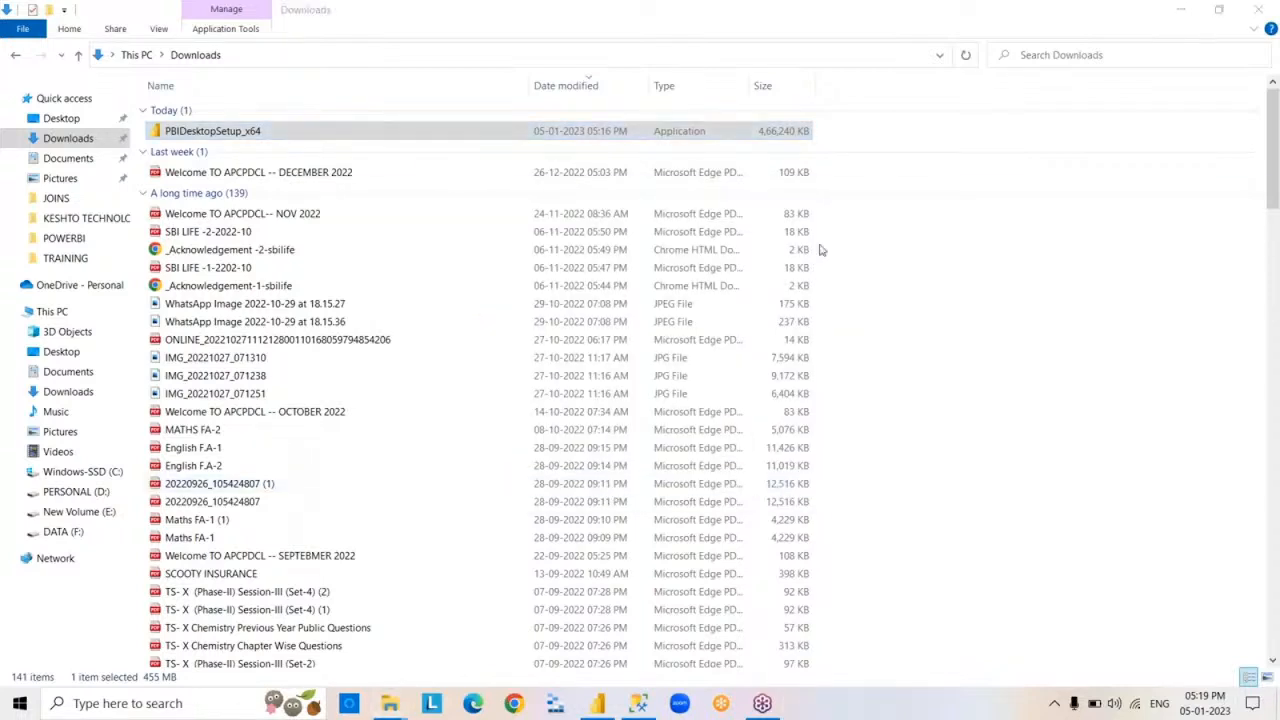
- Try to permanently delete PBIDesktopSetup_x64 from the Downloads folder, and close File Explorer
{"action": "key", "text": "shift+Delete"}
{"action": "key", "text": "Return"}
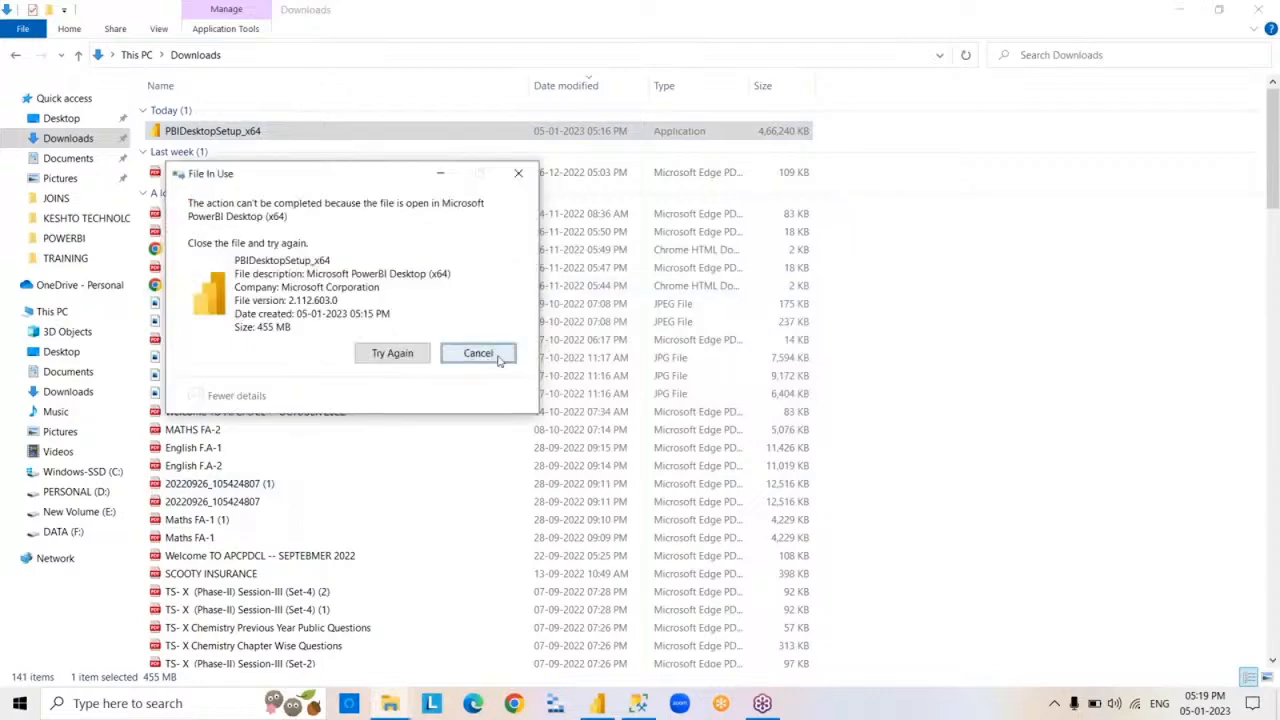
{"action": "left_click", "coordinate": [478, 354]}
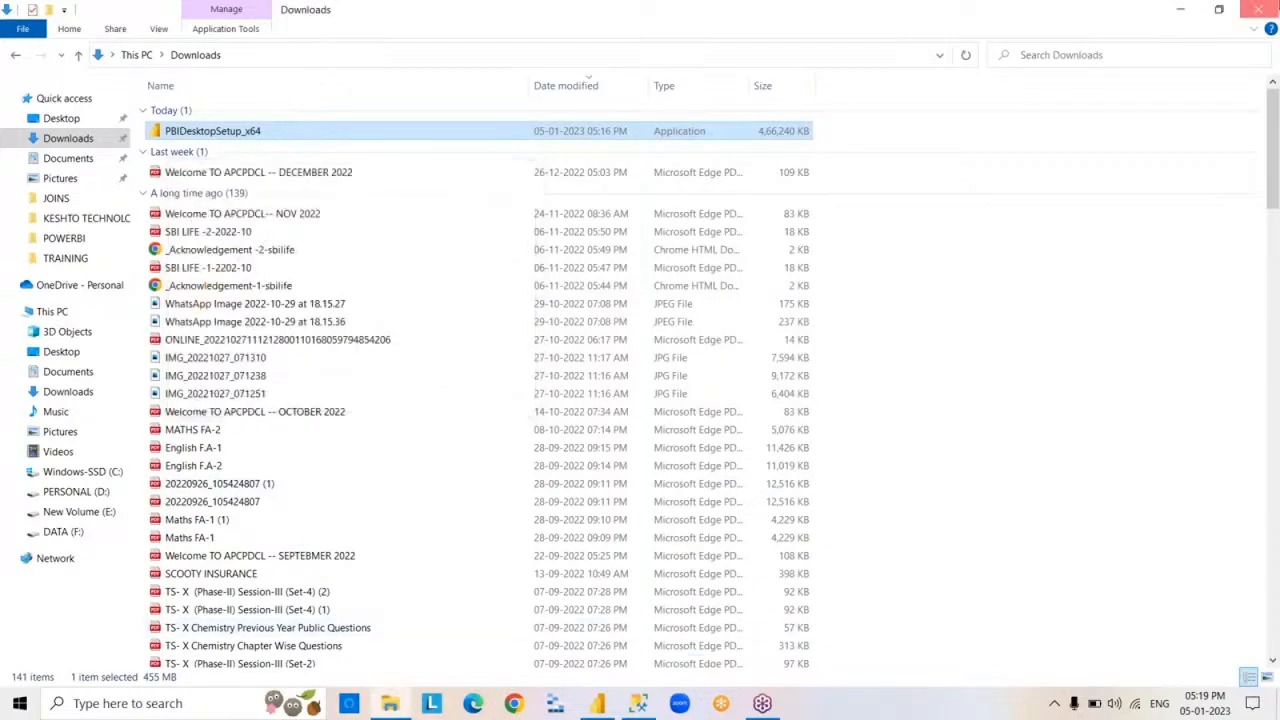
{"action": "left_click", "coordinate": [1258, 9]}
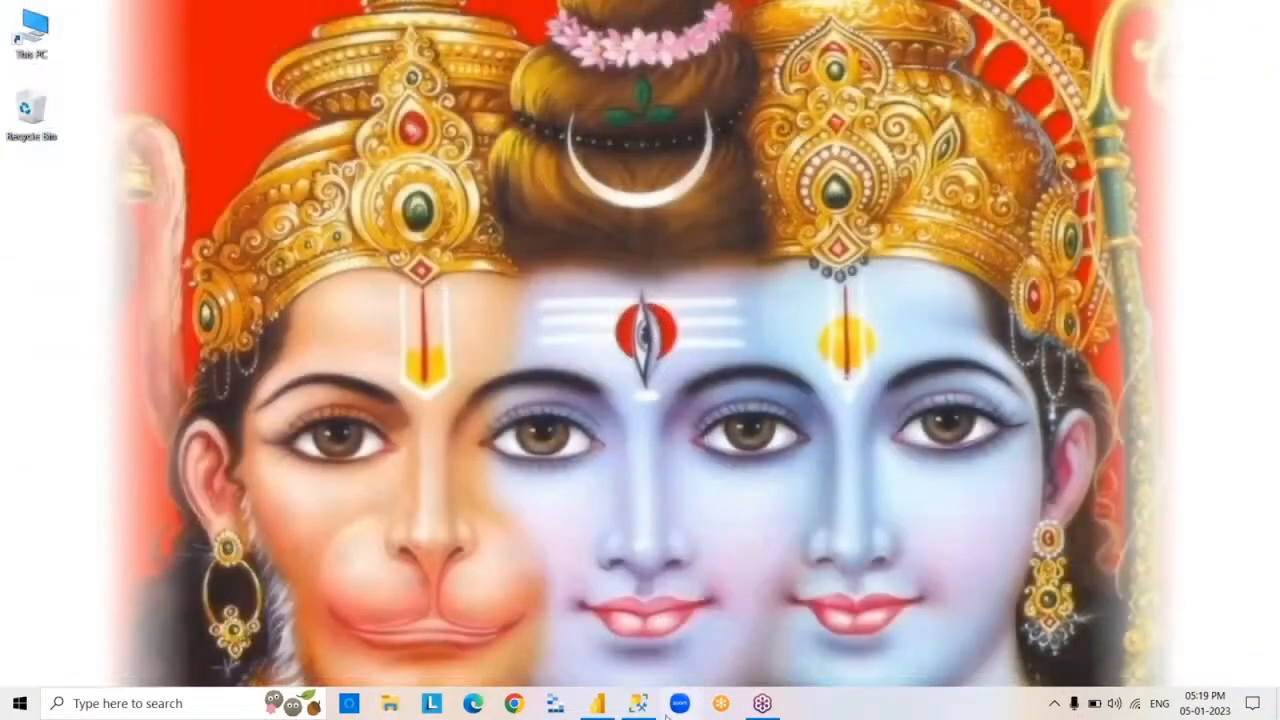
- Switch to Power BI Desktop and expand the Fields pane
{"action": "left_click", "coordinate": [597, 704]}
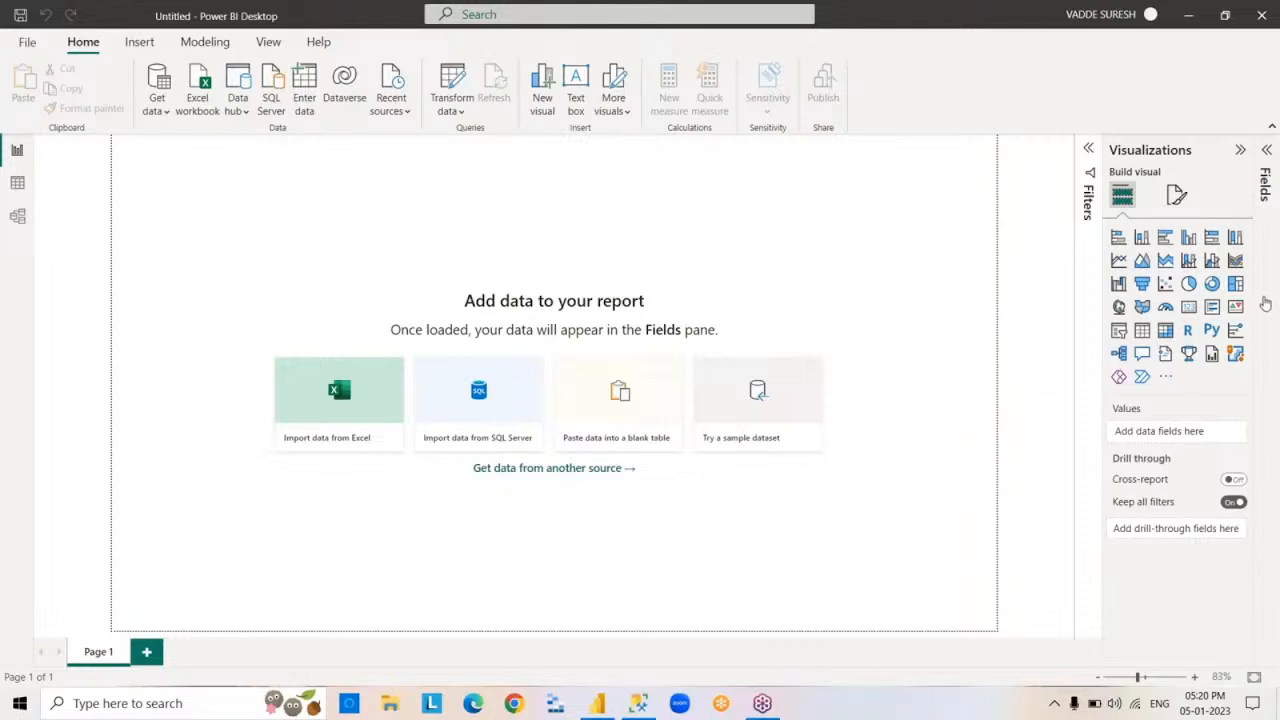
{"action": "left_click", "coordinate": [1266, 300]}
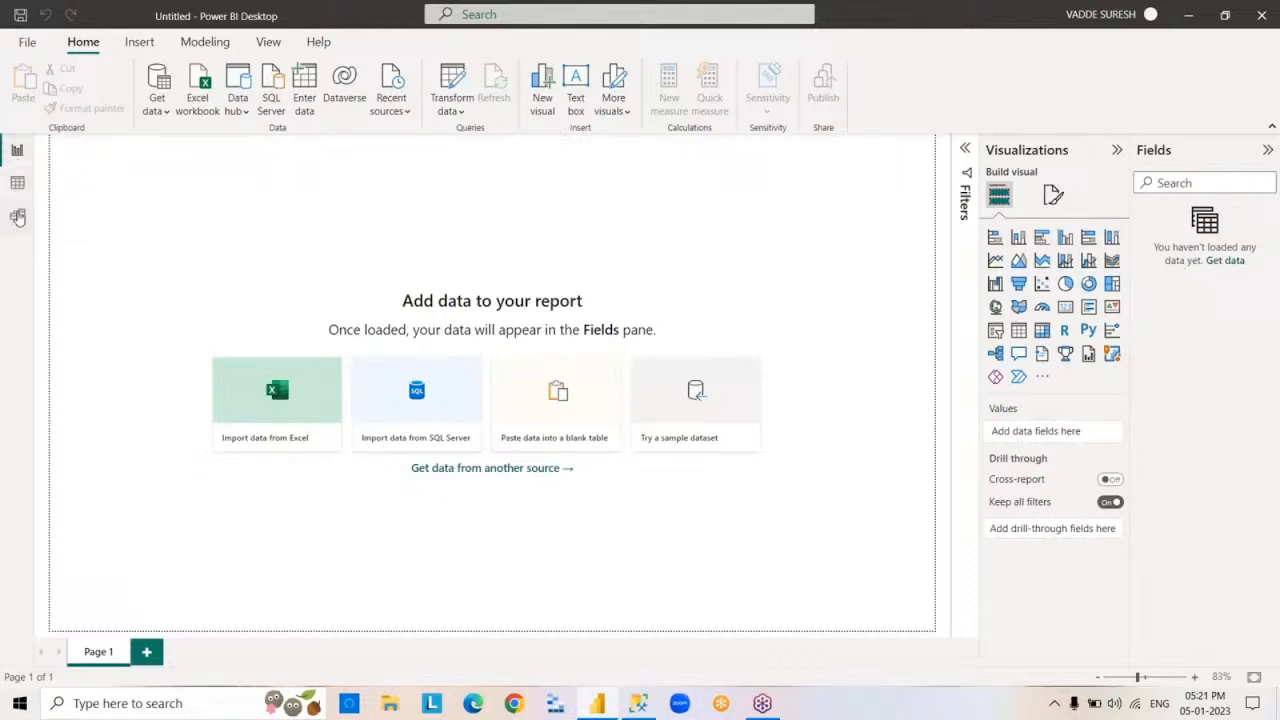
- Look at the empty Data view, return to the Report view and review the list of common data sources
{"action": "left_click", "coordinate": [17, 182]}
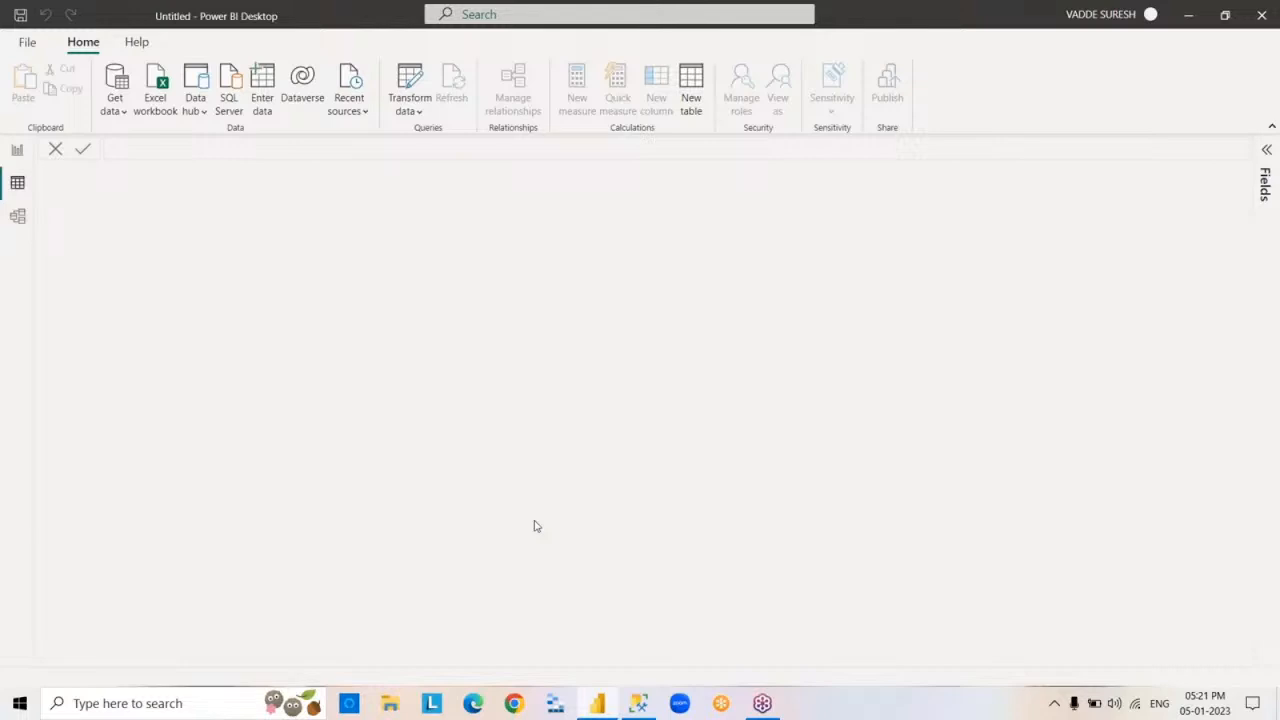
{"action": "left_click", "coordinate": [17, 152]}
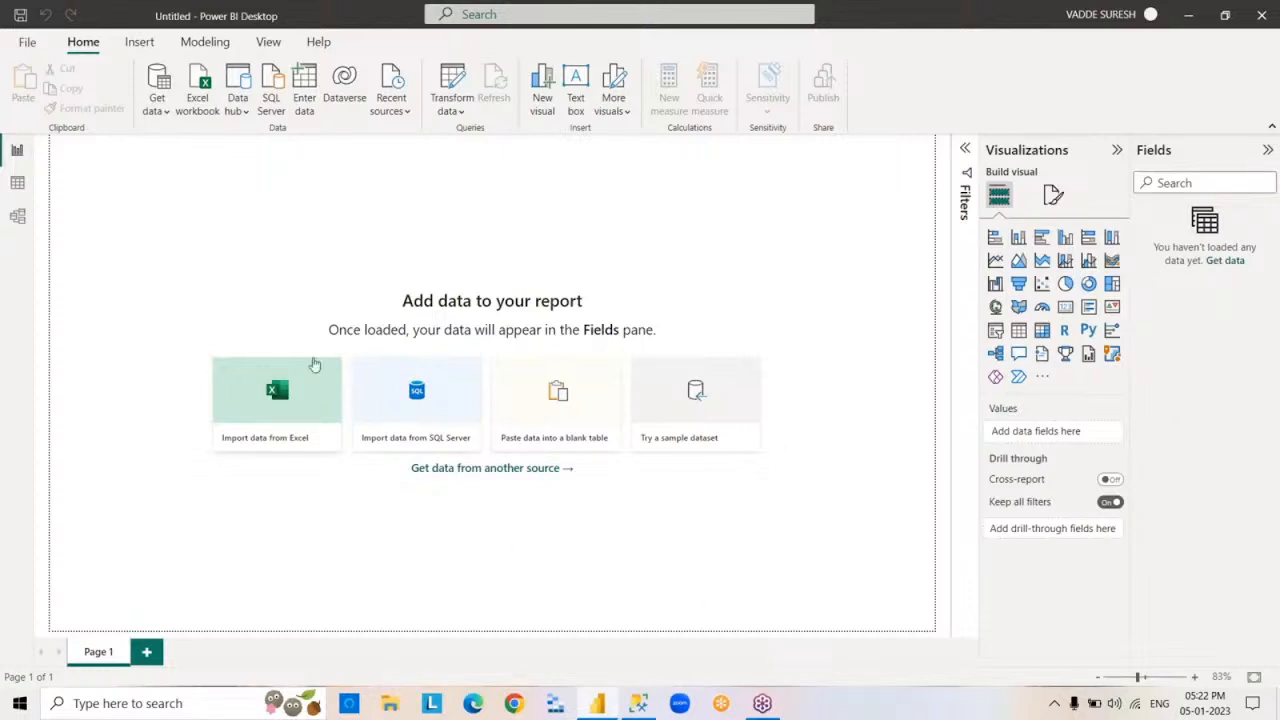
{"action": "left_click", "coordinate": [168, 116]}
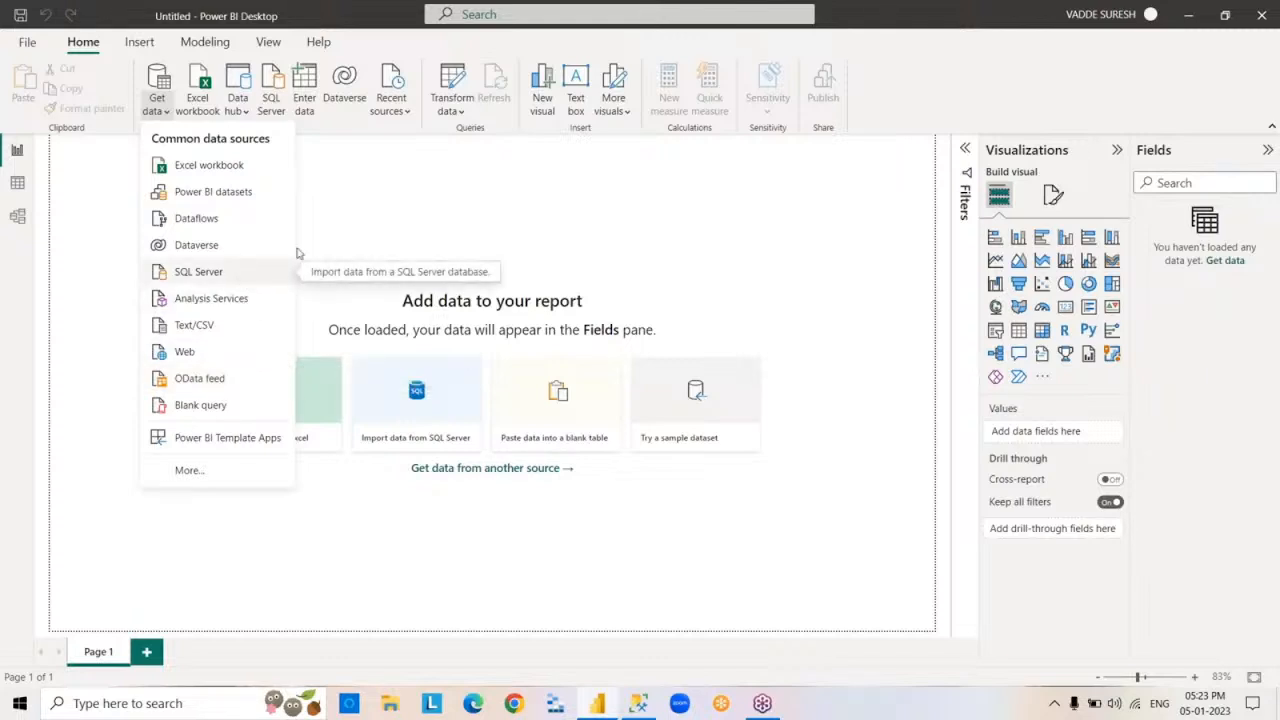
{"action": "left_click", "coordinate": [609, 209]}
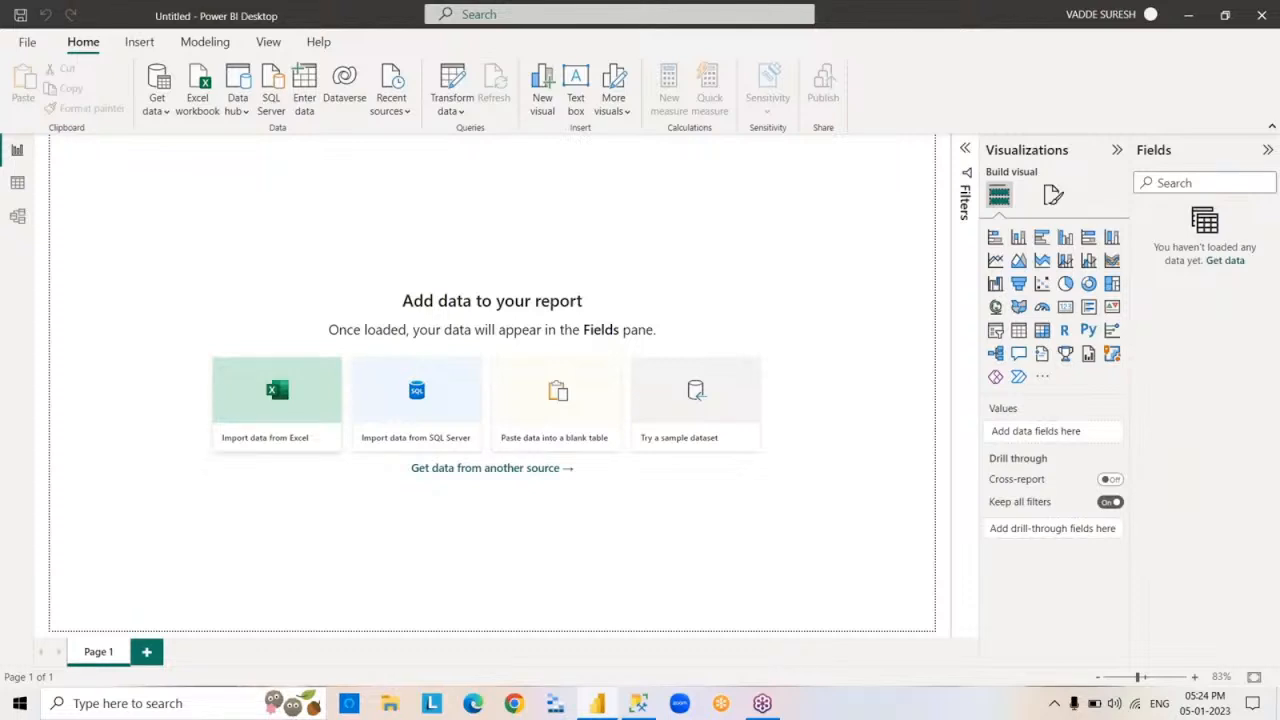
- Save the report as a Power BI file named 5PM in the MATERIAL\POWERBI folder on drive F
{"action": "left_click", "coordinate": [28, 44]}
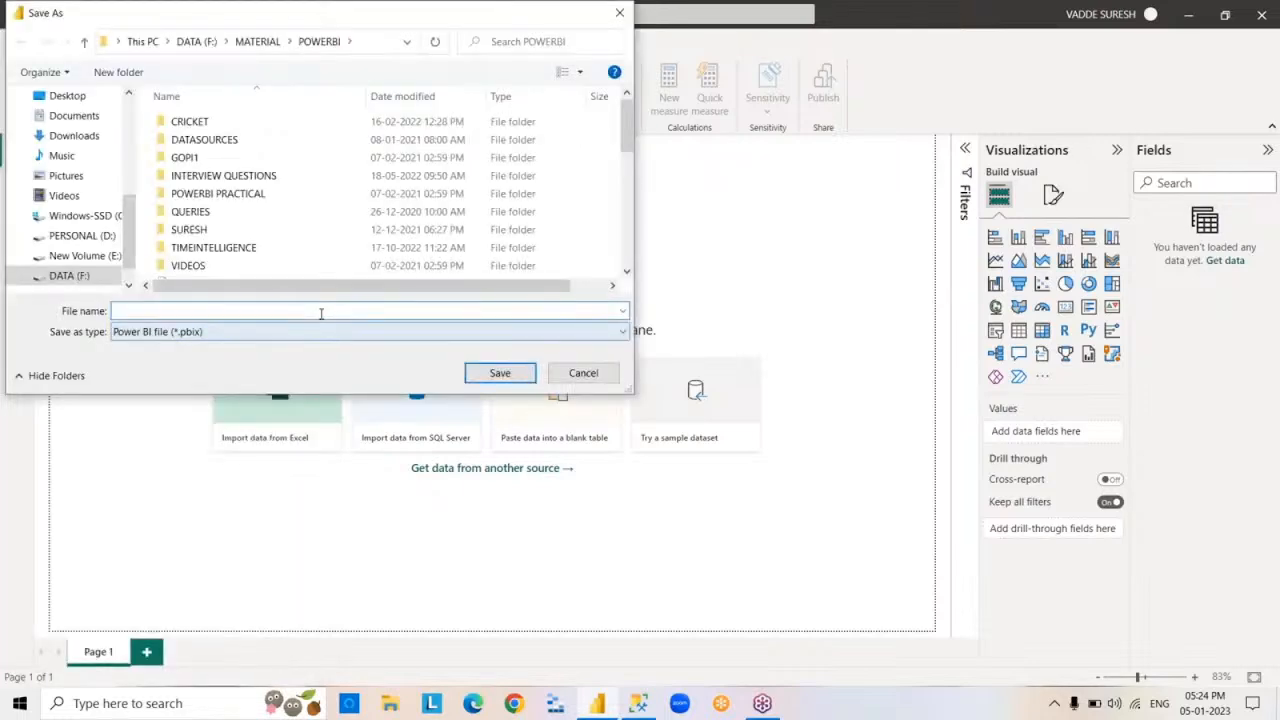
{"action": "type", "text": "5PM"}
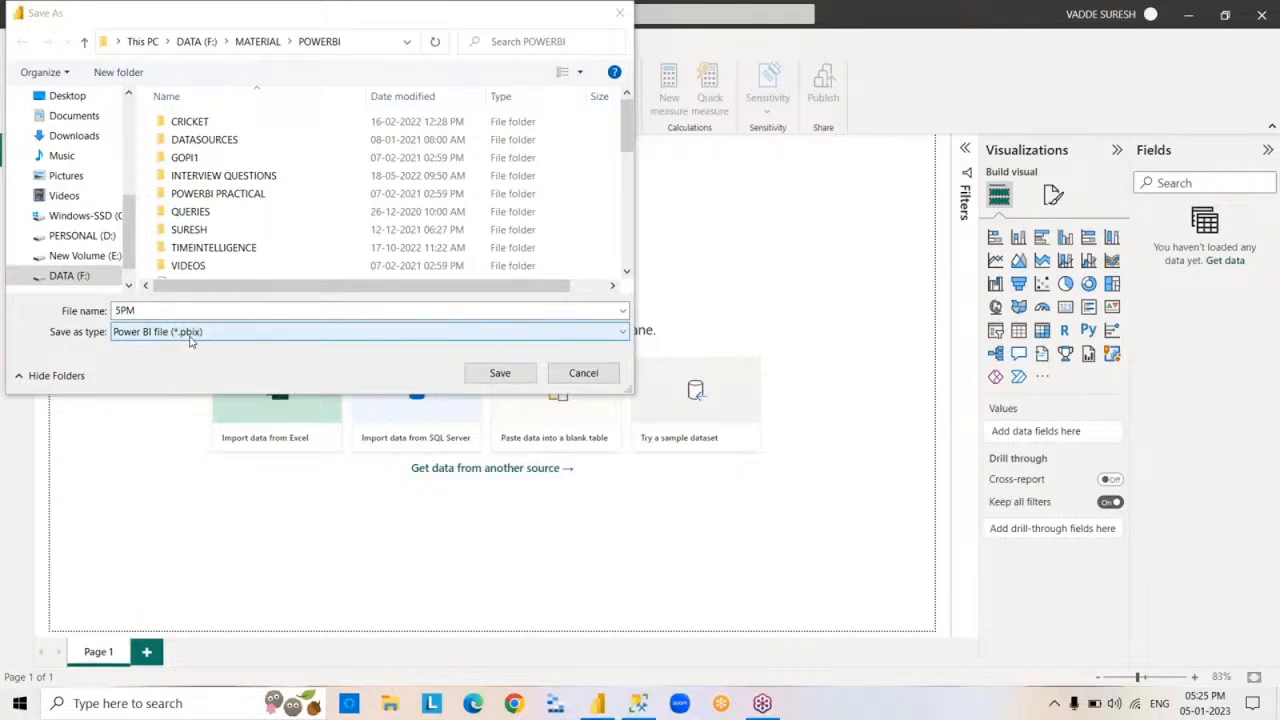
{"action": "key", "text": "Return"}
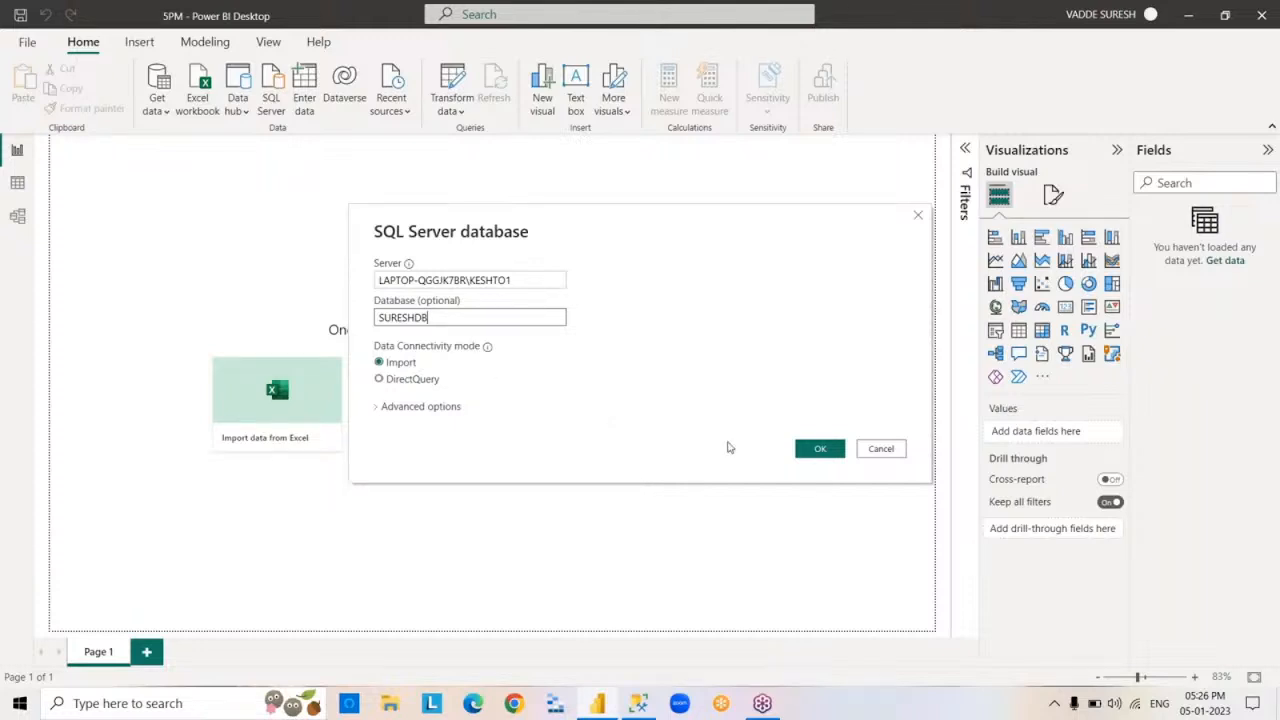
- Connect to the SURESHDB SQL Server database in Import mode and load the EMP, DEPT and DEPT1 tables
{"action": "left_click", "coordinate": [814, 450]}
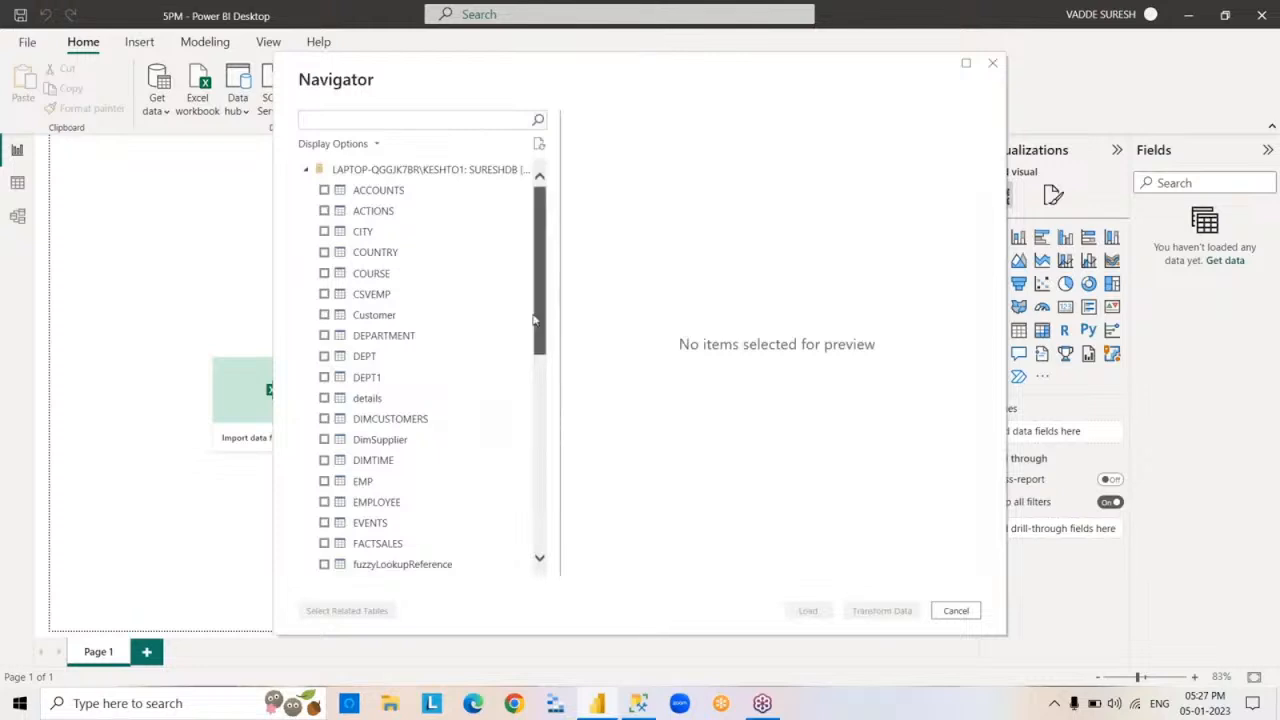
{"action": "left_click_drag", "start_coordinate": [534, 321], "coordinate": [549, 201]}
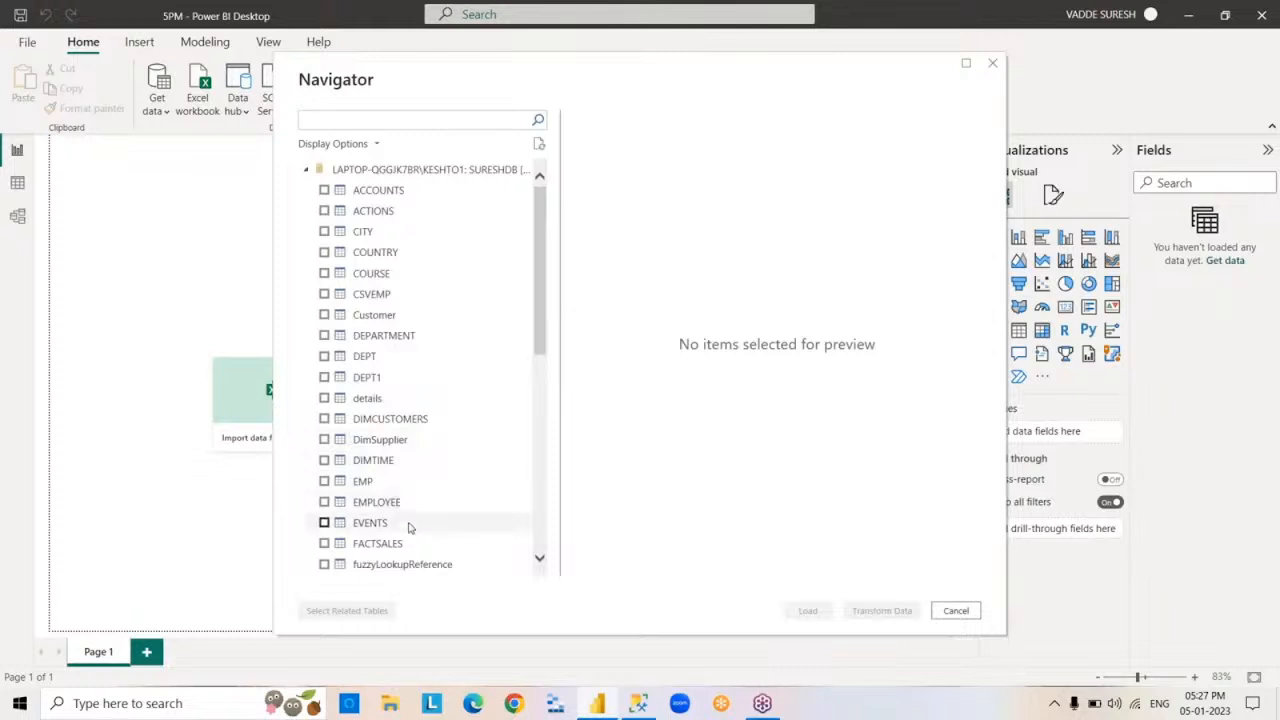
{"action": "left_click", "coordinate": [323, 481]}
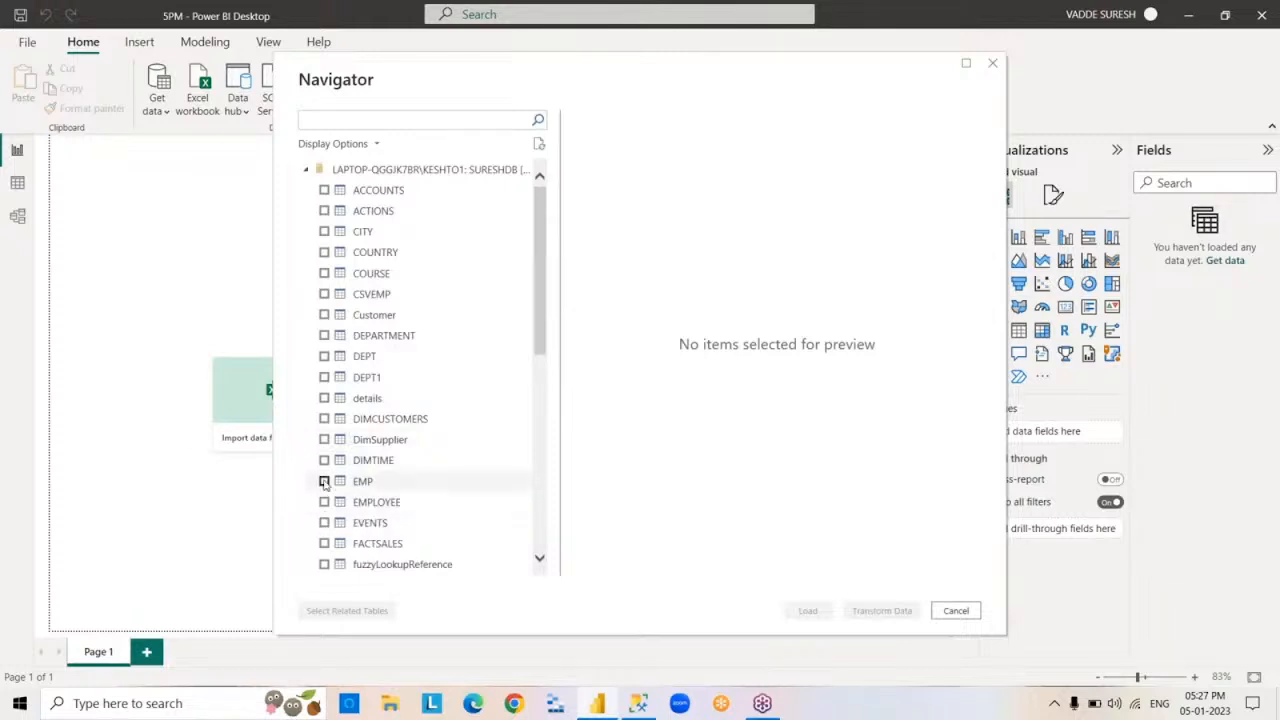
{"action": "left_click", "coordinate": [323, 356]}
{"action": "left_click", "coordinate": [323, 377]}
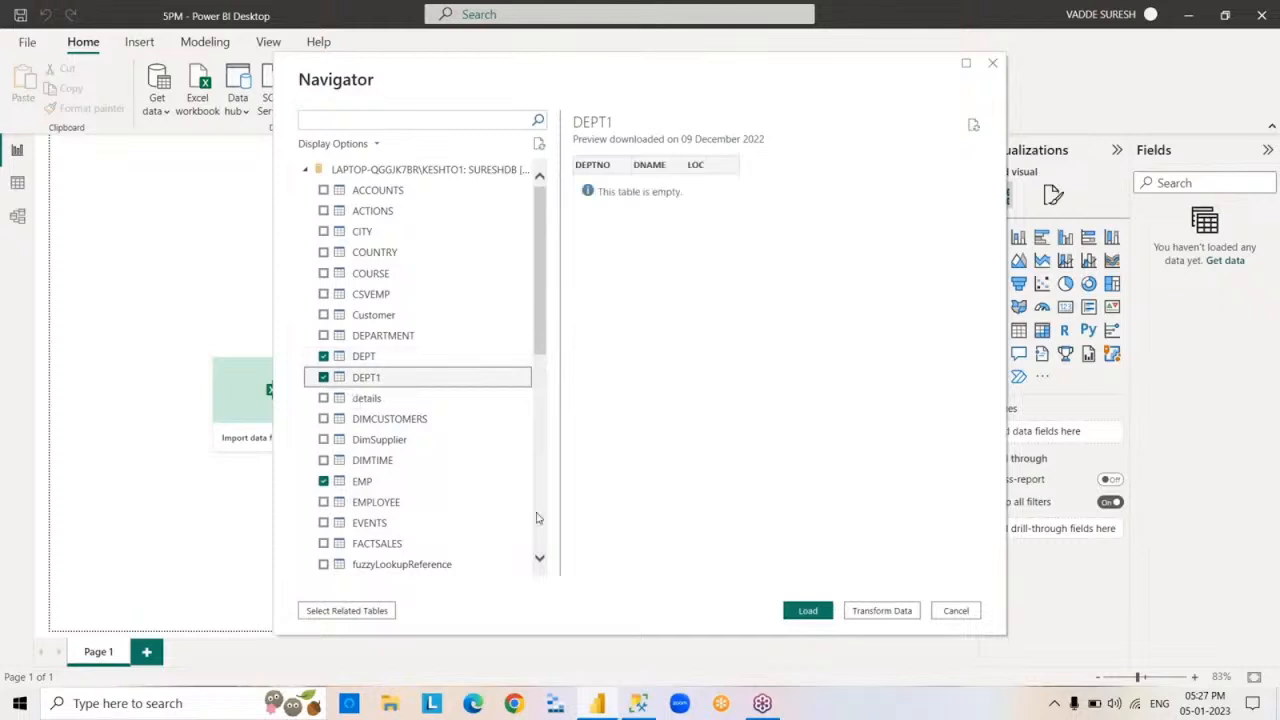
{"action": "left_click", "coordinate": [808, 611]}
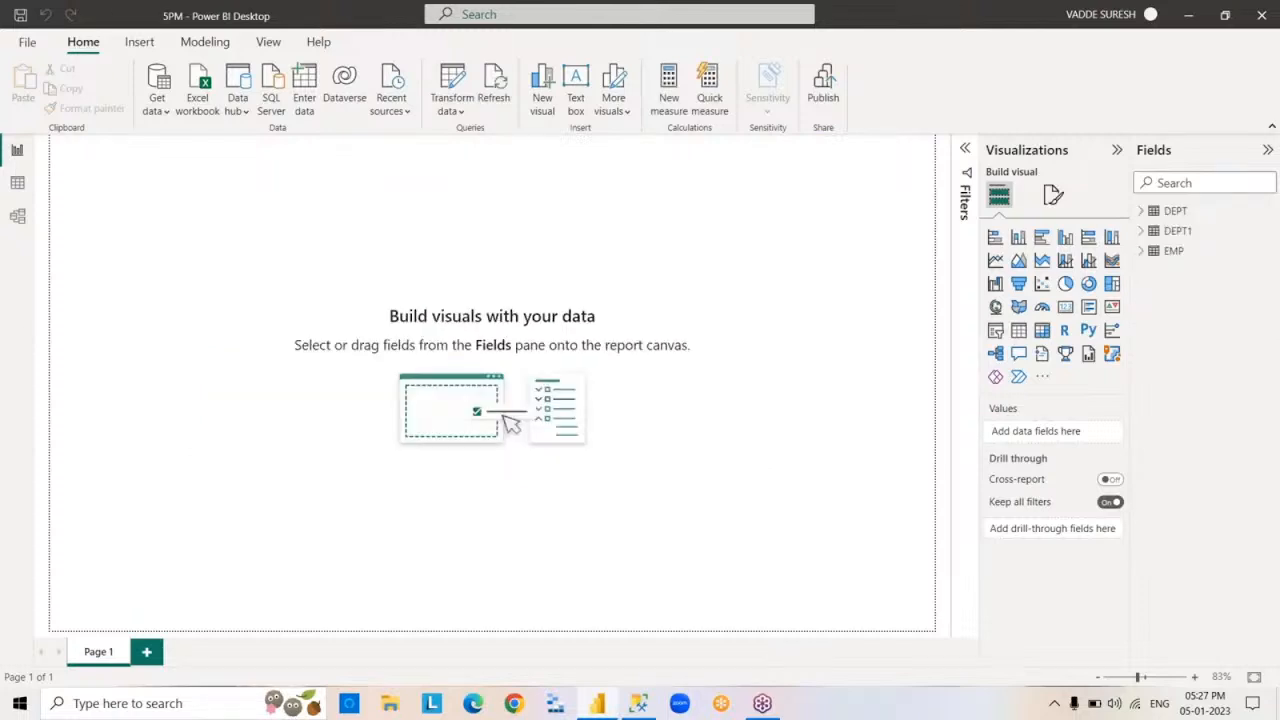
- Examine the EMP table's fields and its rows in the Data view
{"action": "left_click", "coordinate": [1143, 250]}
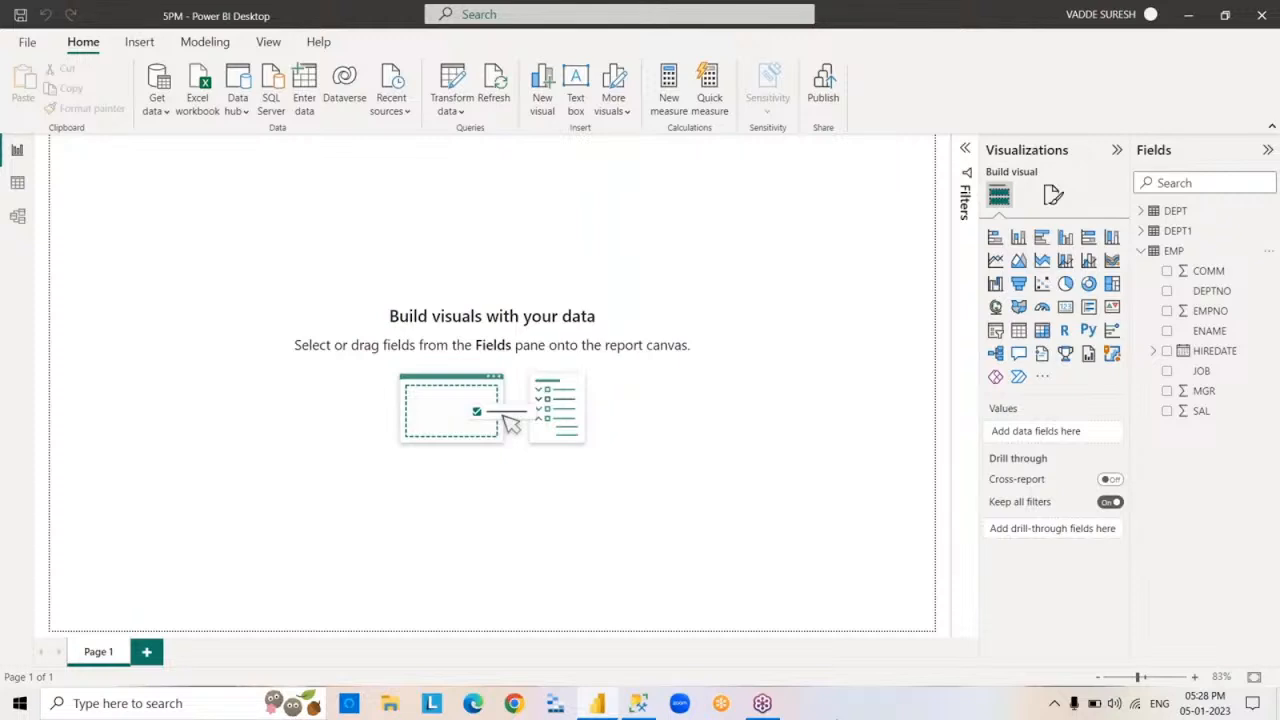
{"action": "left_click", "coordinate": [1141, 251]}
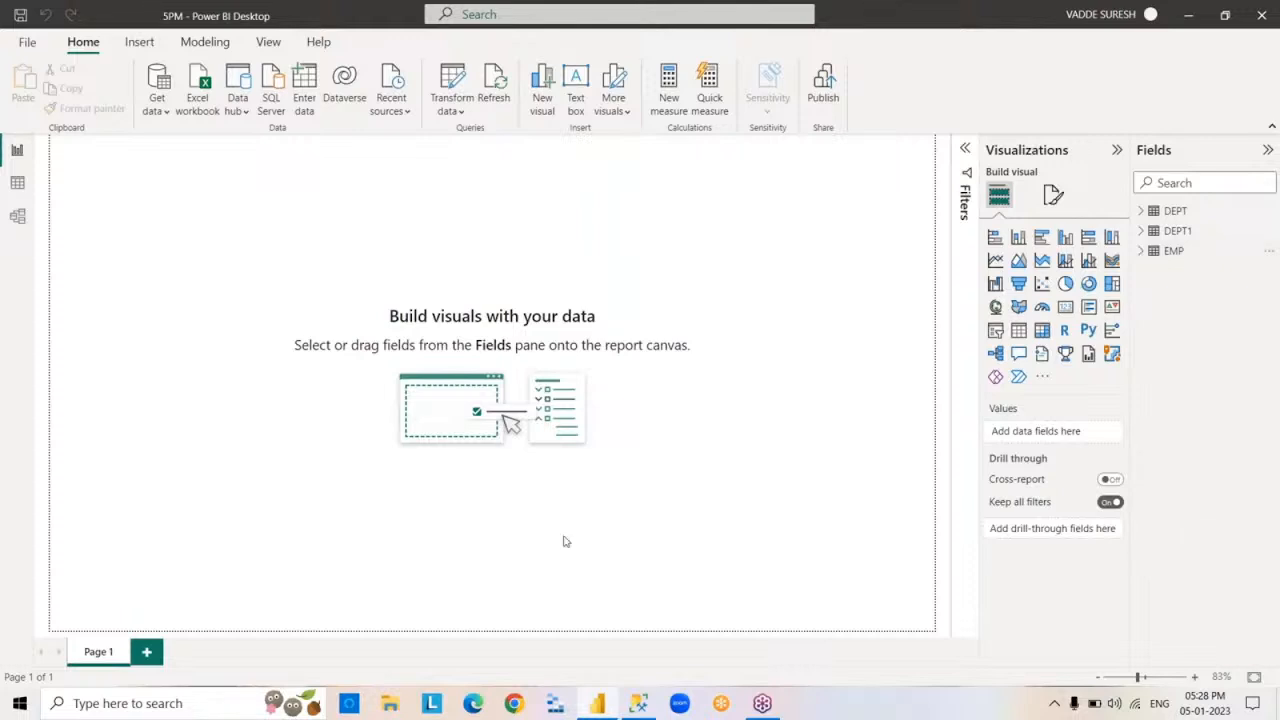
{"action": "left_click", "coordinate": [18, 186]}
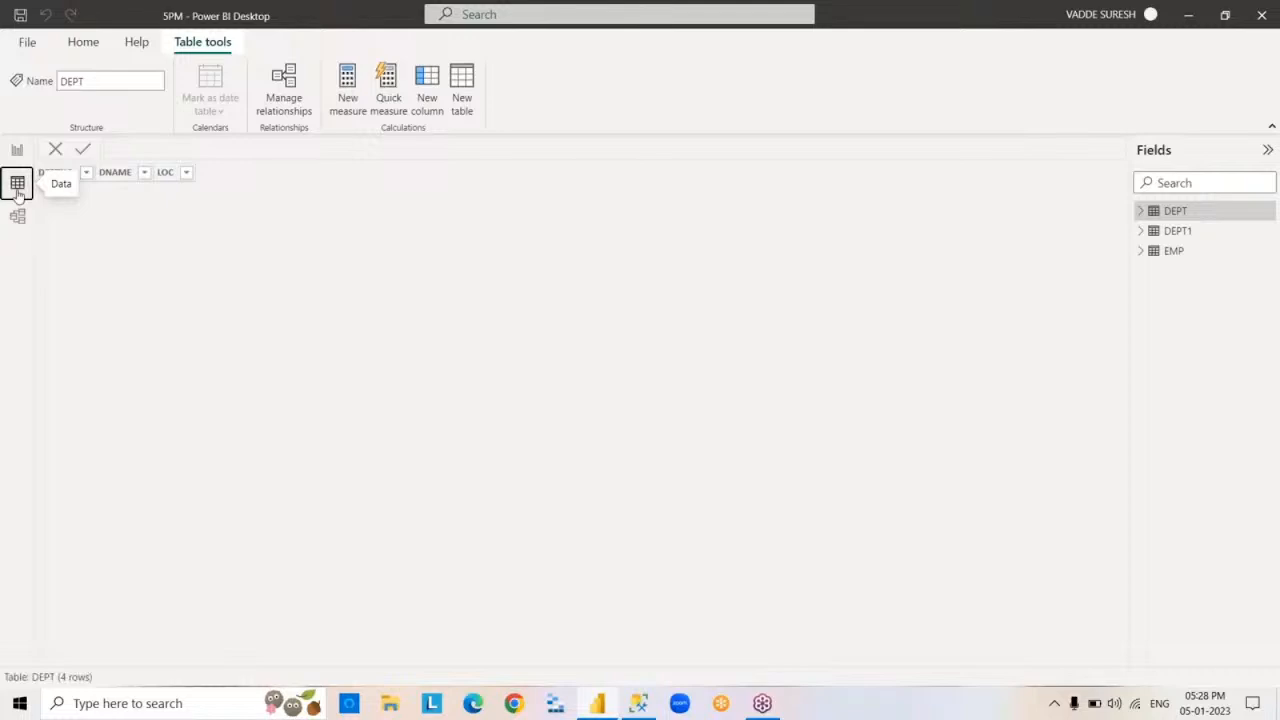
{"action": "left_click", "coordinate": [1168, 256]}
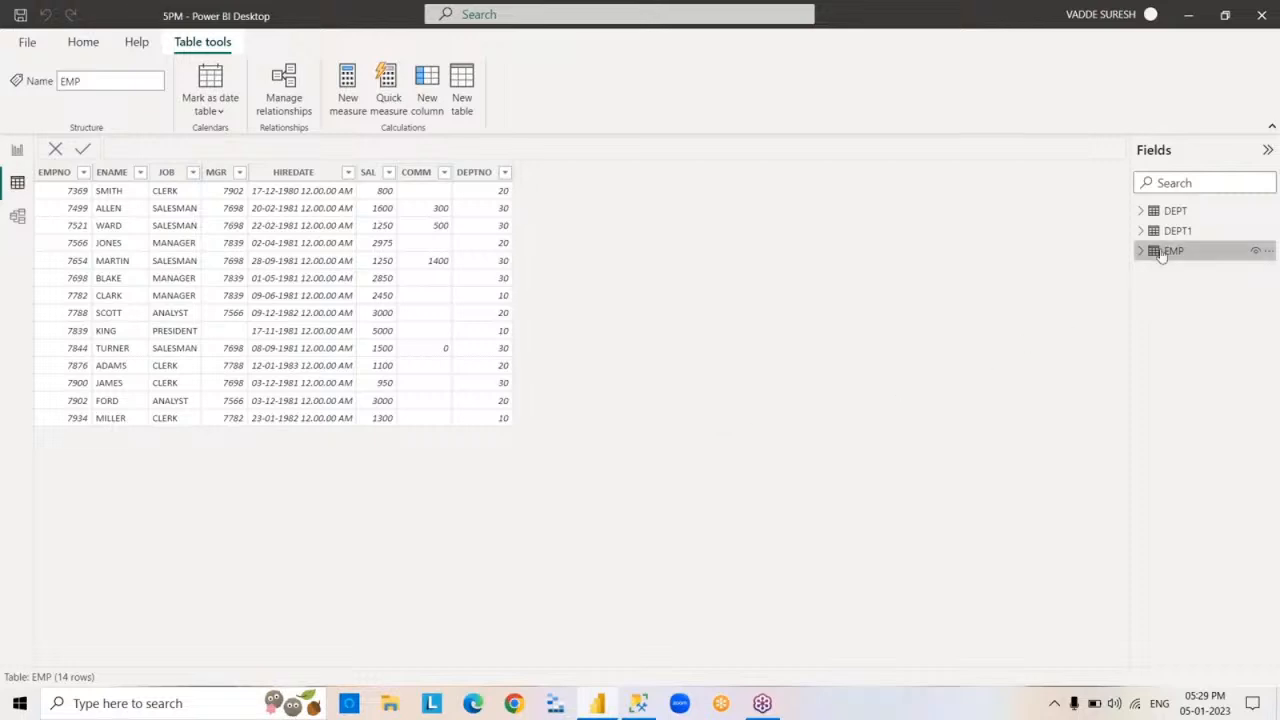
{"action": "mouse_move", "coordinate": [1156, 255]}
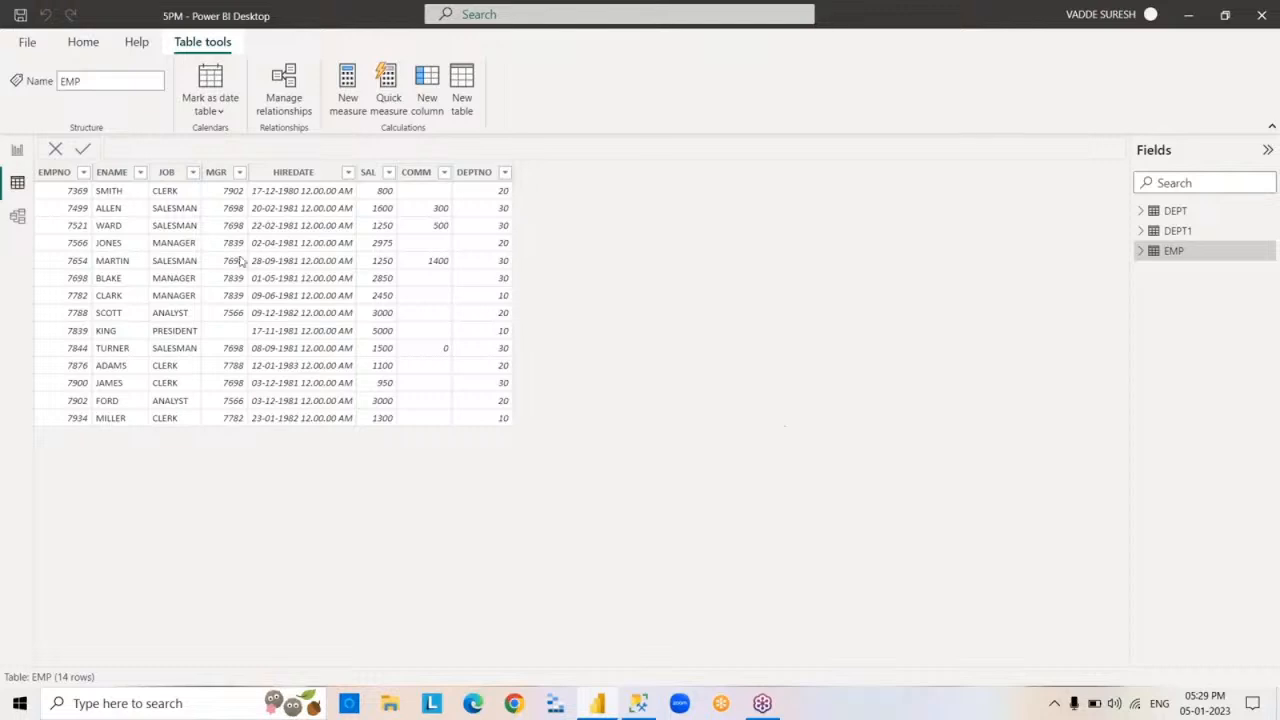
- Set up a new SQL Server connection to LAPTOP-QGGJK7BR\KESHTO1, database SURESHDB, in DirectQuery mode
{"action": "left_click", "coordinate": [83, 42]}
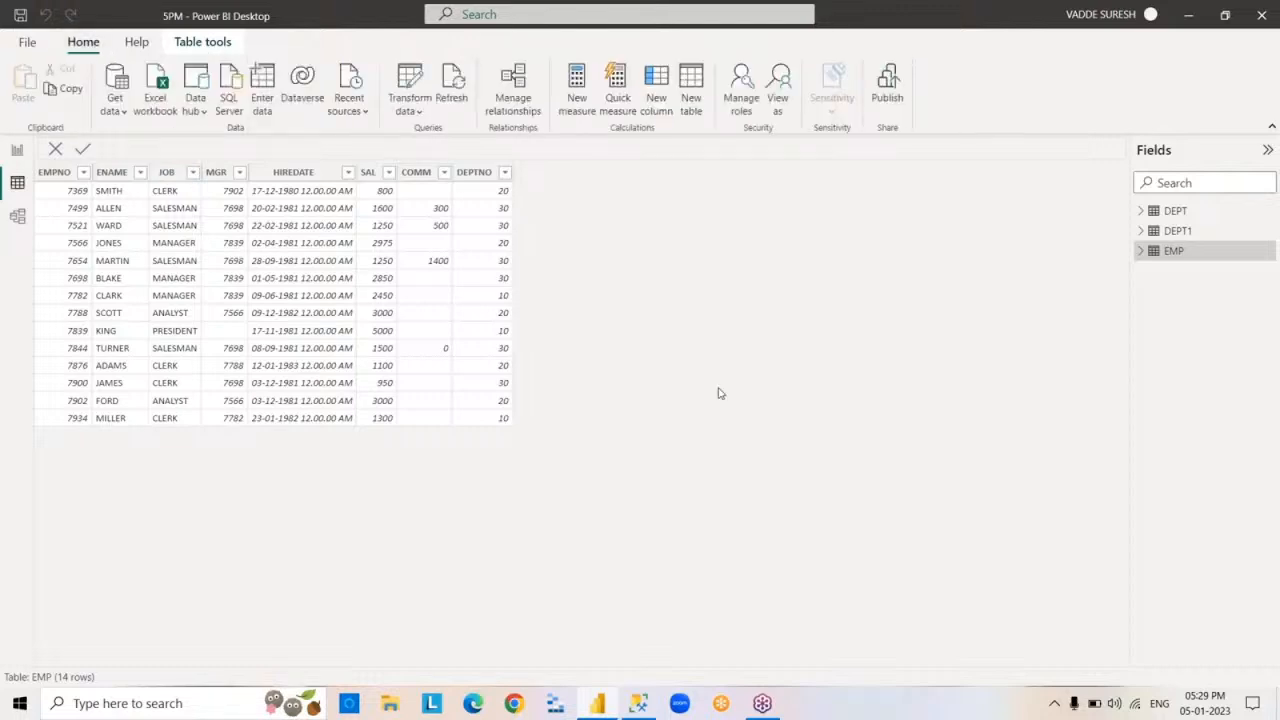
{"action": "left_click", "coordinate": [125, 116]}
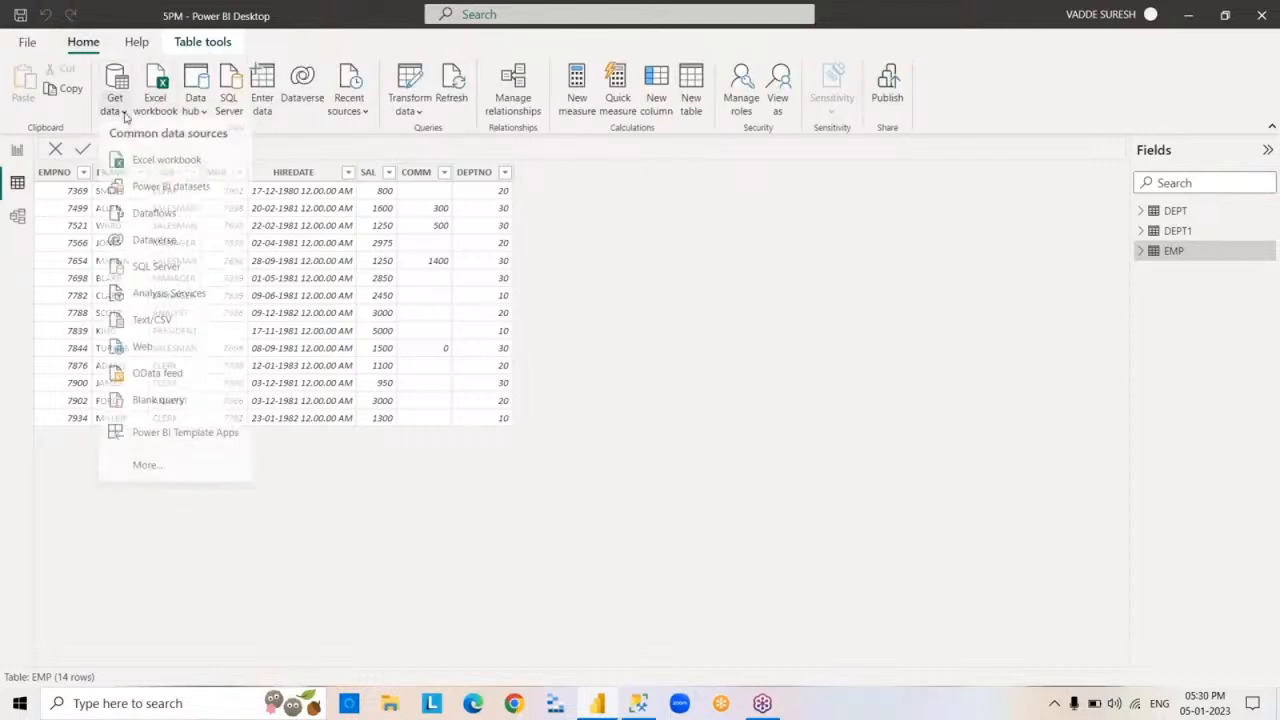
{"action": "left_click", "coordinate": [203, 270]}
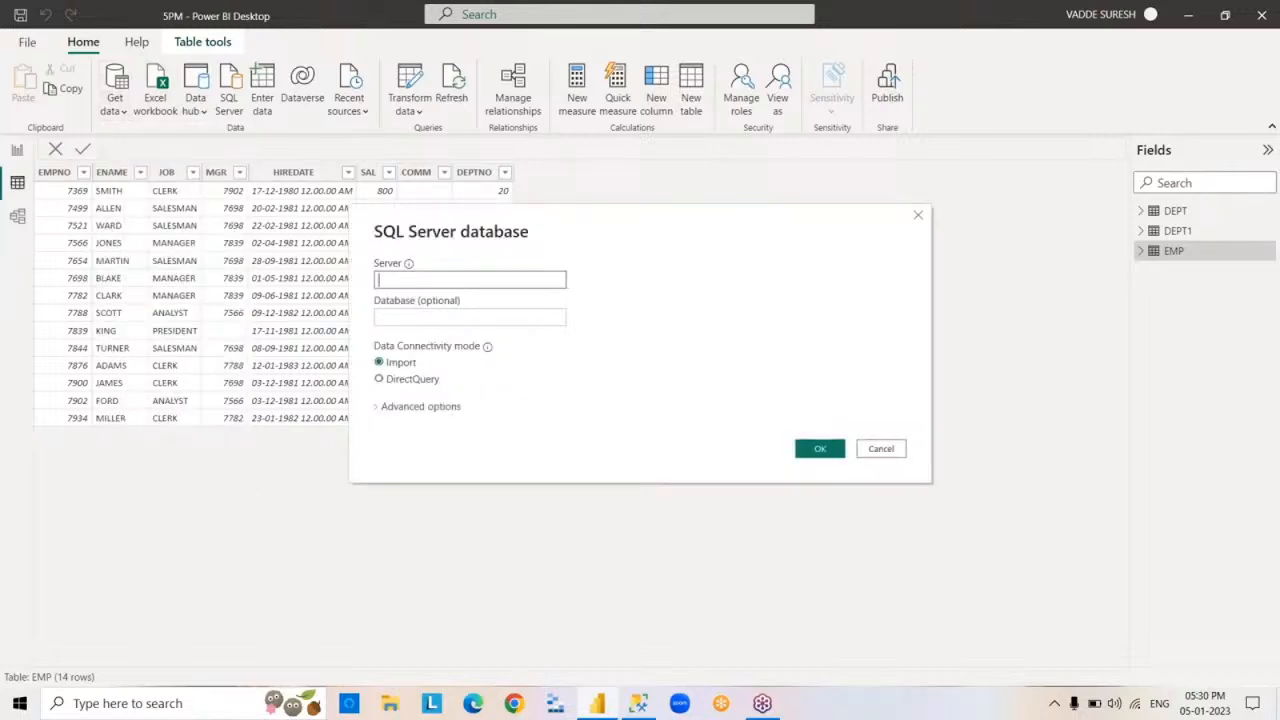
{"action": "type", "text": "LAPTOP-QGGJK7BR\\KESHTO1"}
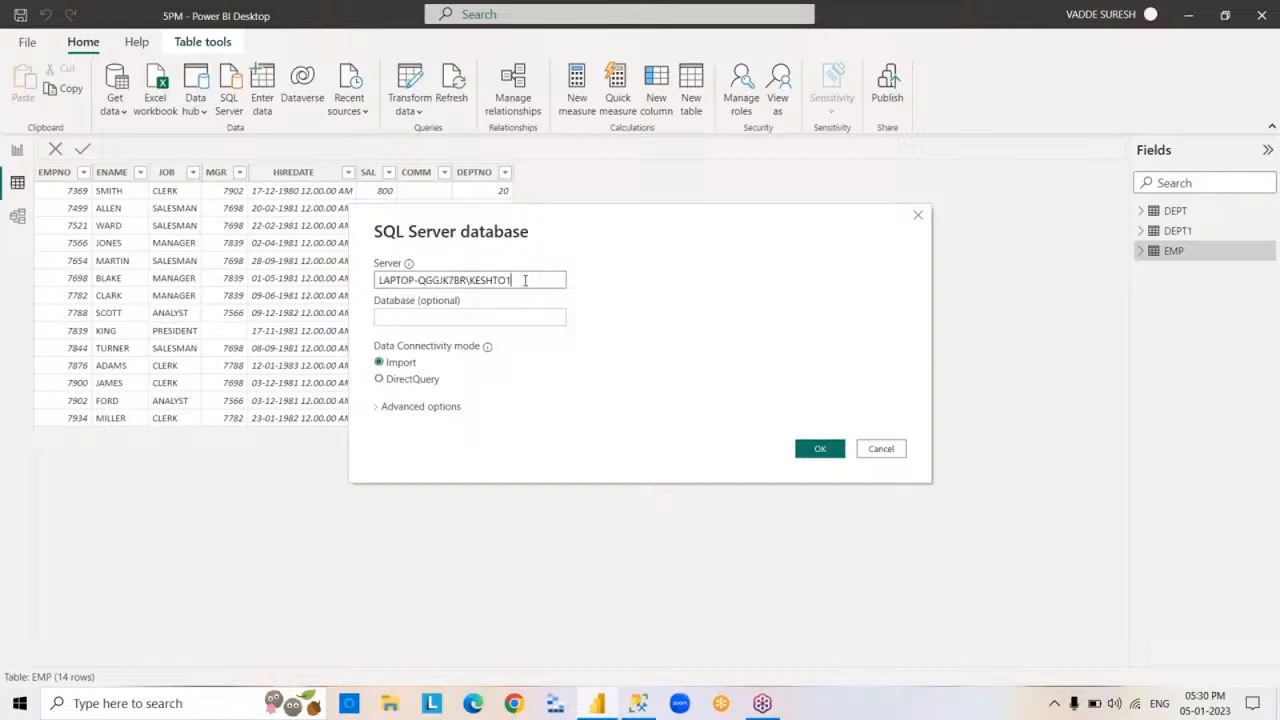
{"action": "left_click", "coordinate": [499, 321]}
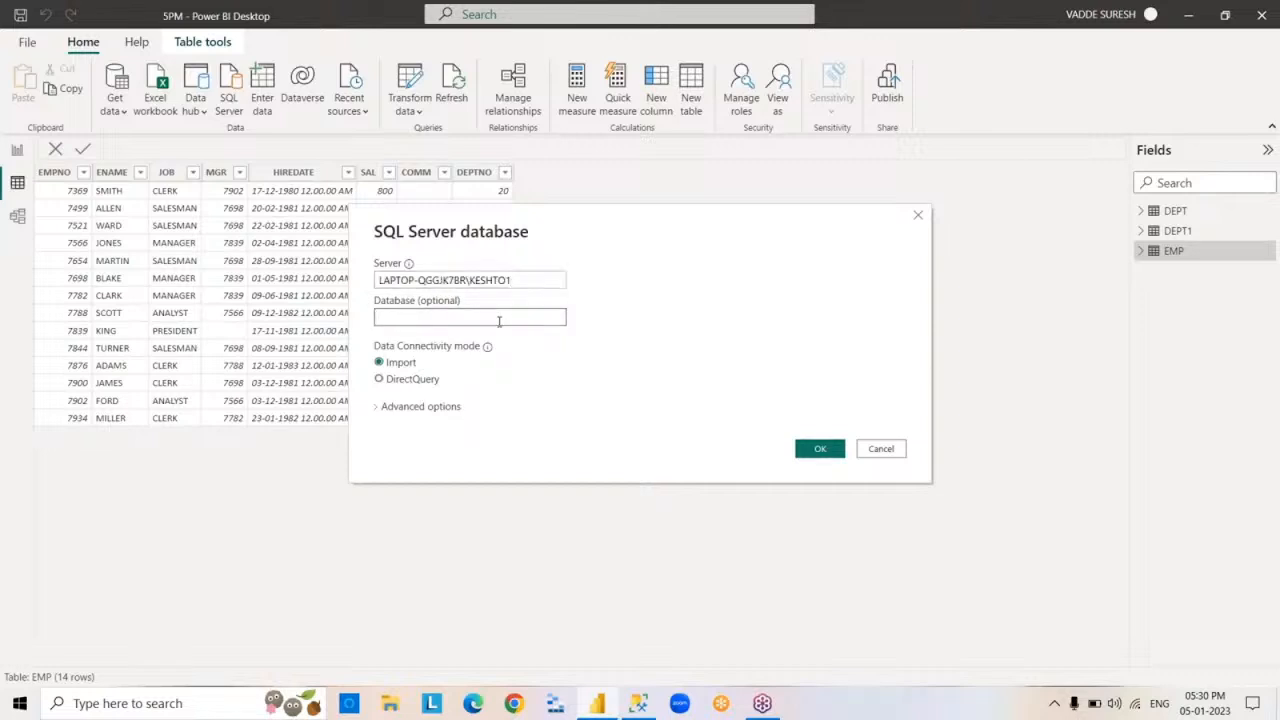
{"action": "type", "text": "SURESHDB"}
{"action": "left_click", "coordinate": [379, 379]}
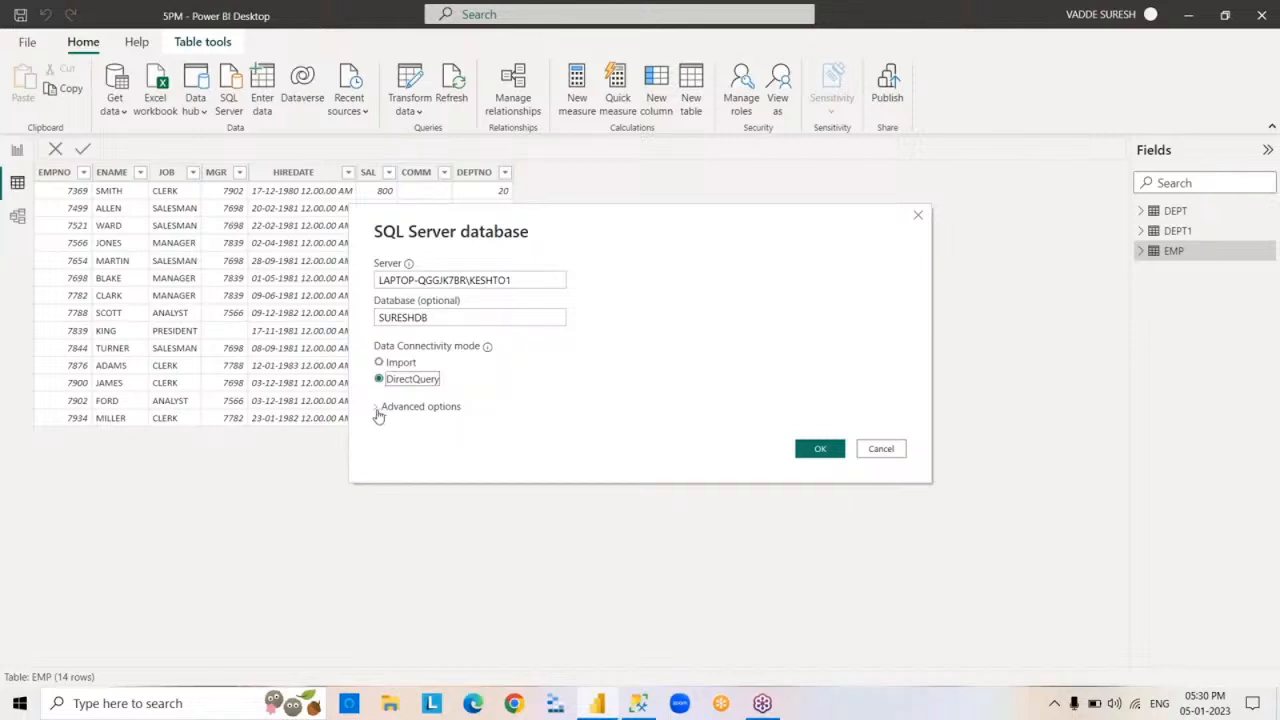
- Add the SQL statement SELECT*FROM EMP in the connection's advanced options and load the query result
{"action": "left_click", "coordinate": [377, 407]}
{"action": "left_click", "coordinate": [432, 486]}
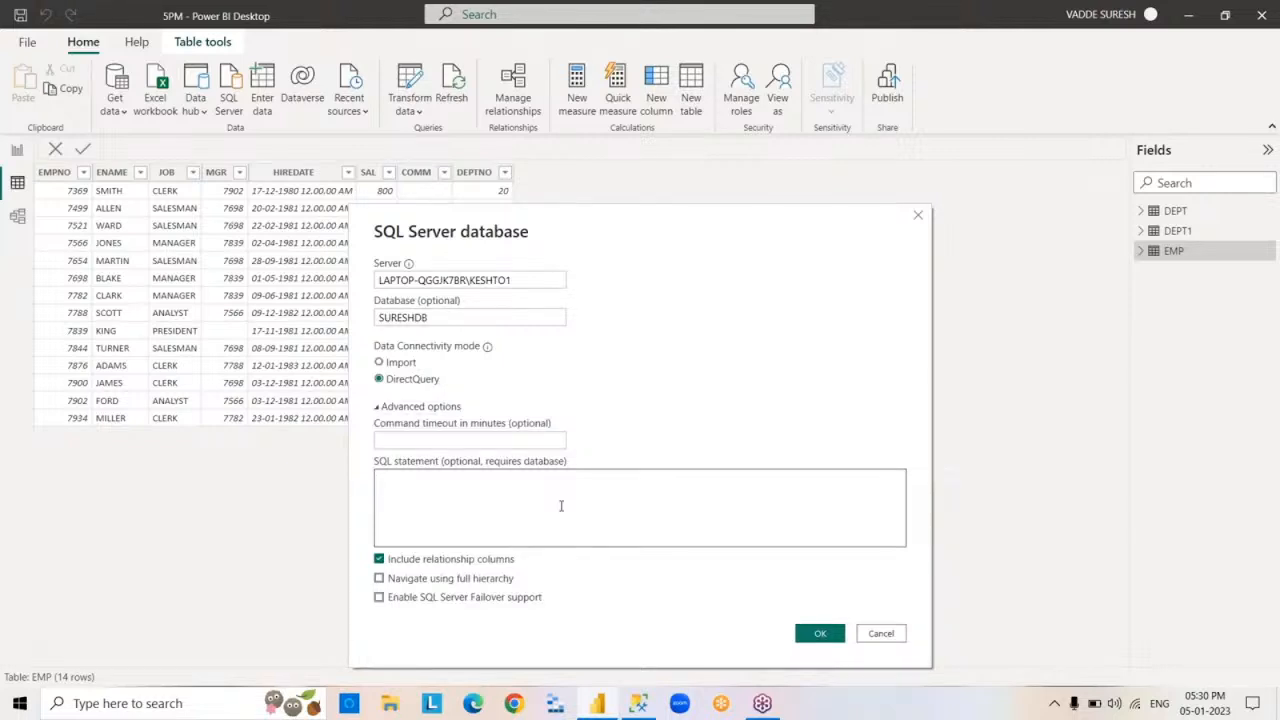
{"action": "type", "text": "SELECT*FROM EMP"}
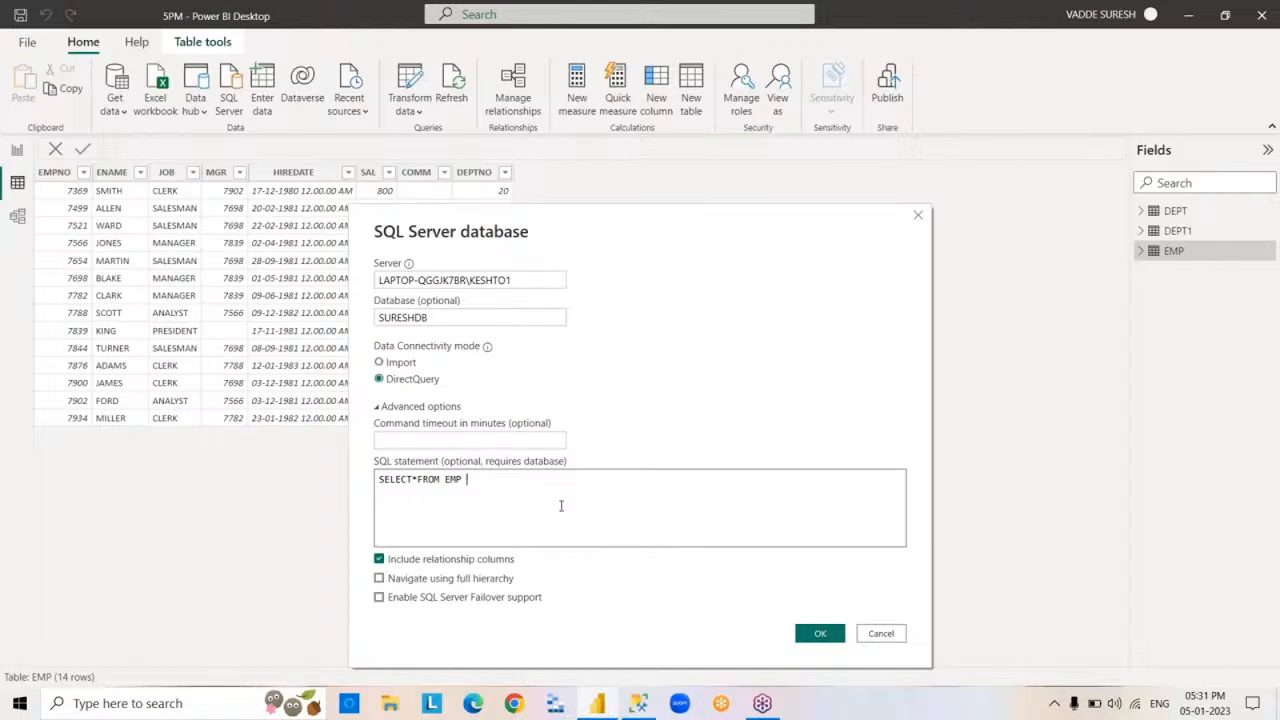
{"action": "left_click", "coordinate": [815, 634]}
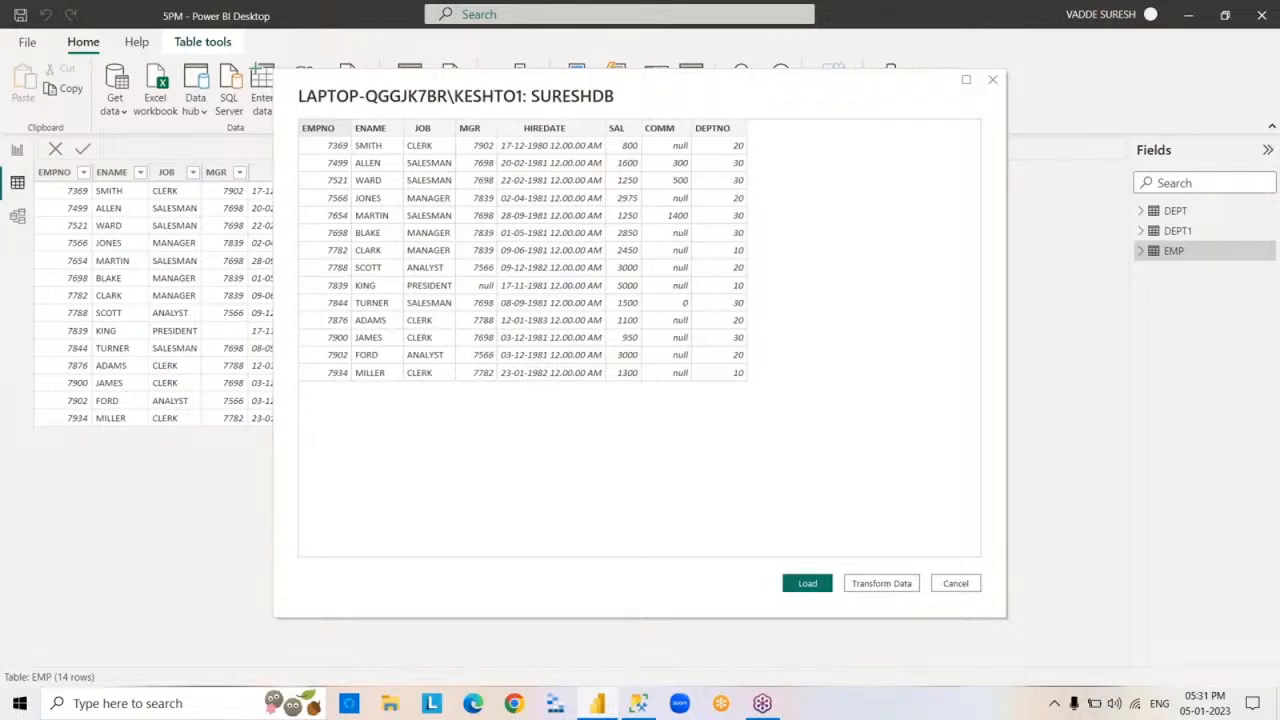
{"action": "left_click", "coordinate": [810, 590]}
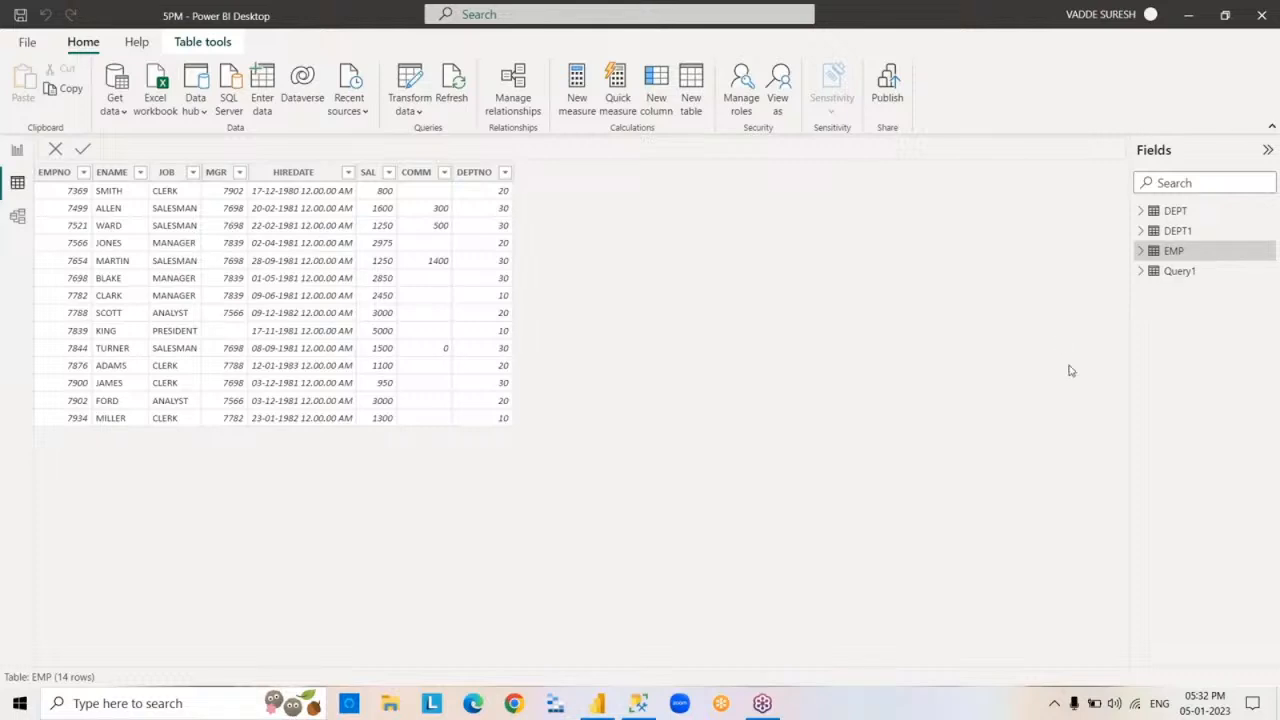
- Rename the Query1 table to EMP1 and expand its field list
{"action": "double_click", "coordinate": [1178, 273]}
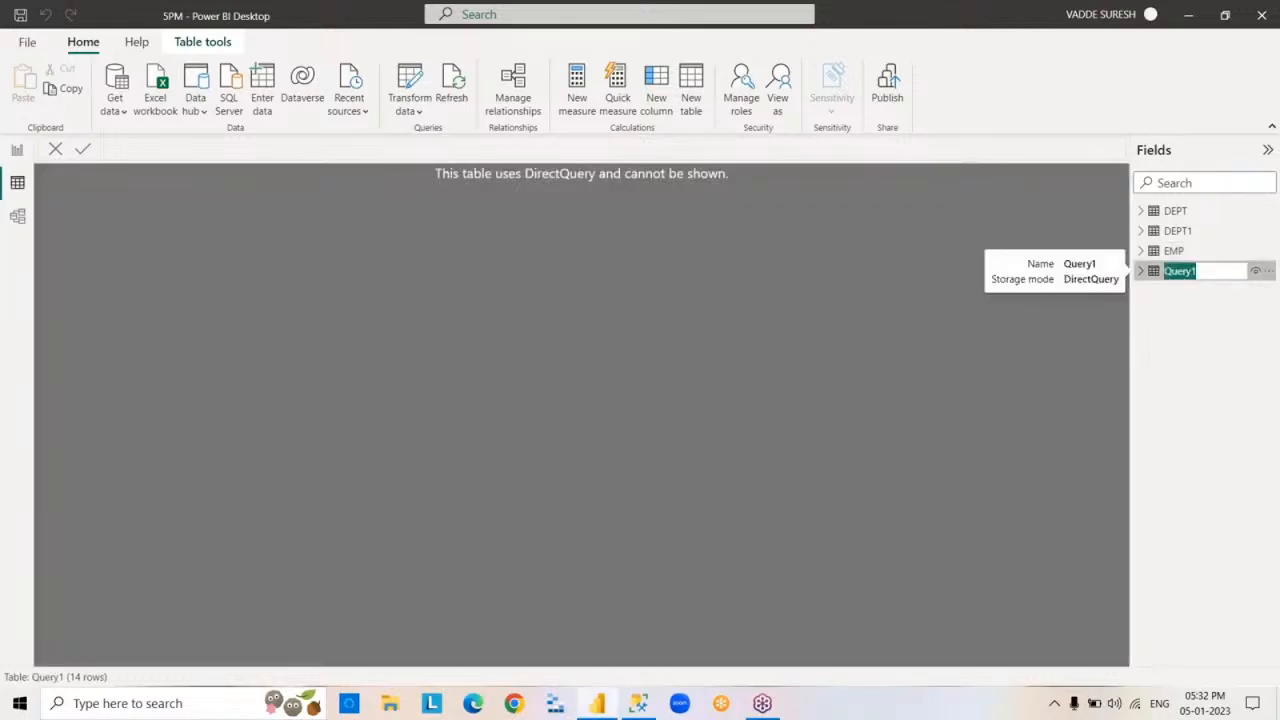
{"action": "type", "text": "EMP1"}
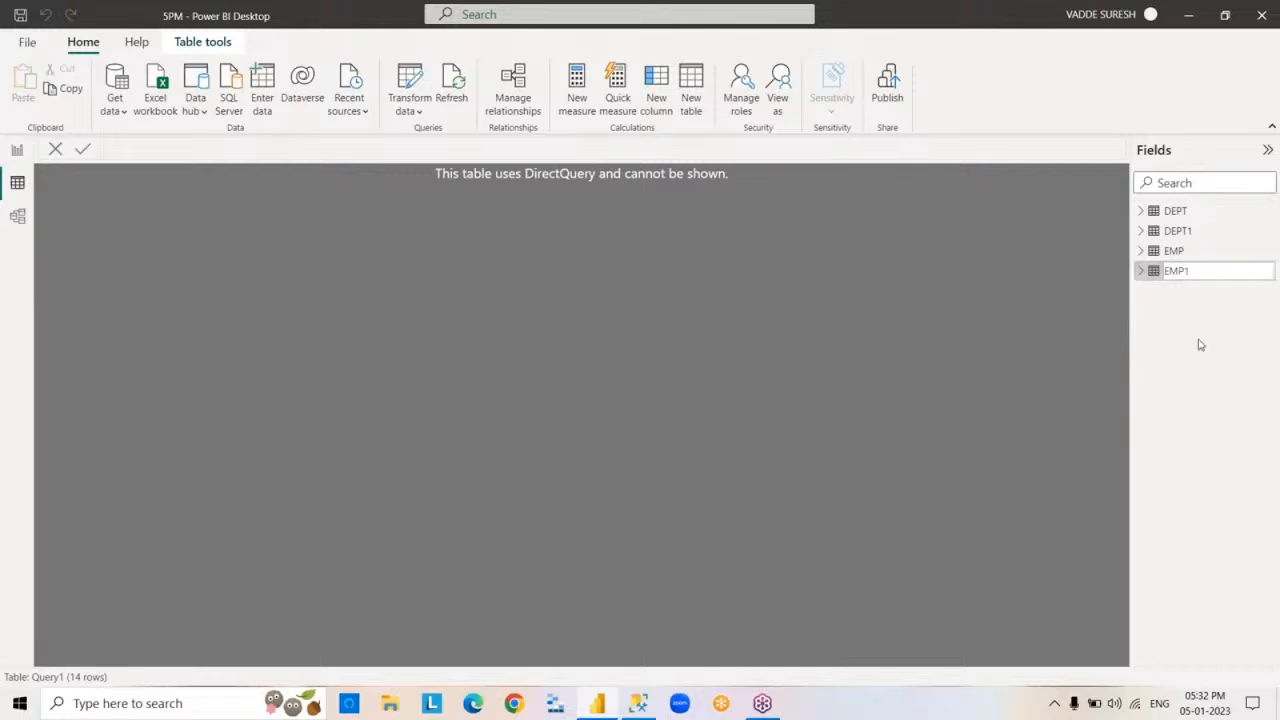
{"action": "key", "text": "Return"}
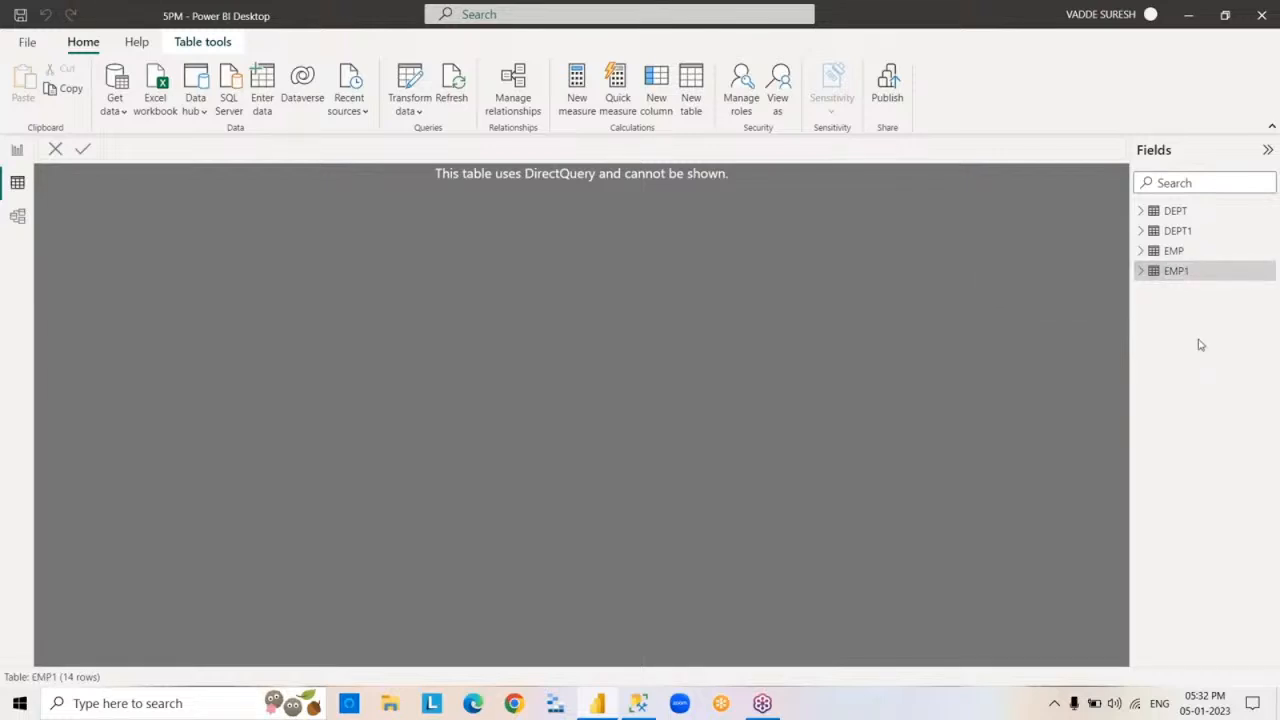
{"action": "left_click", "coordinate": [1141, 273]}
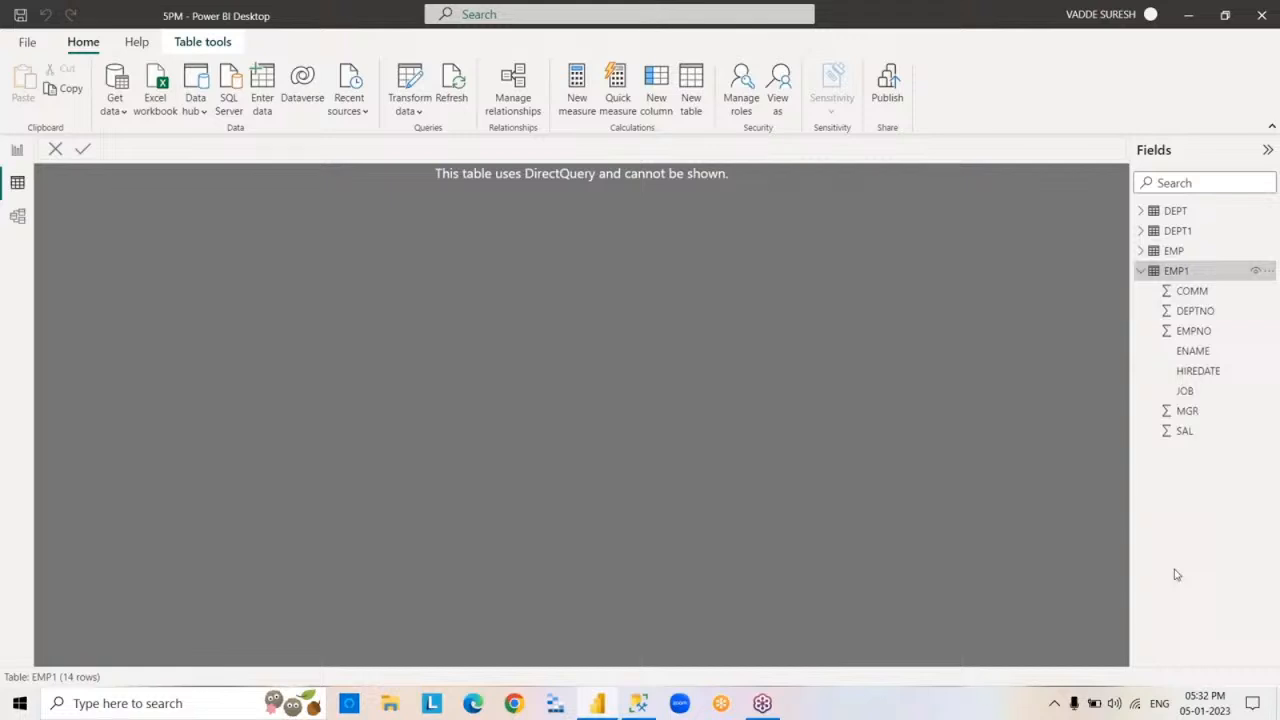
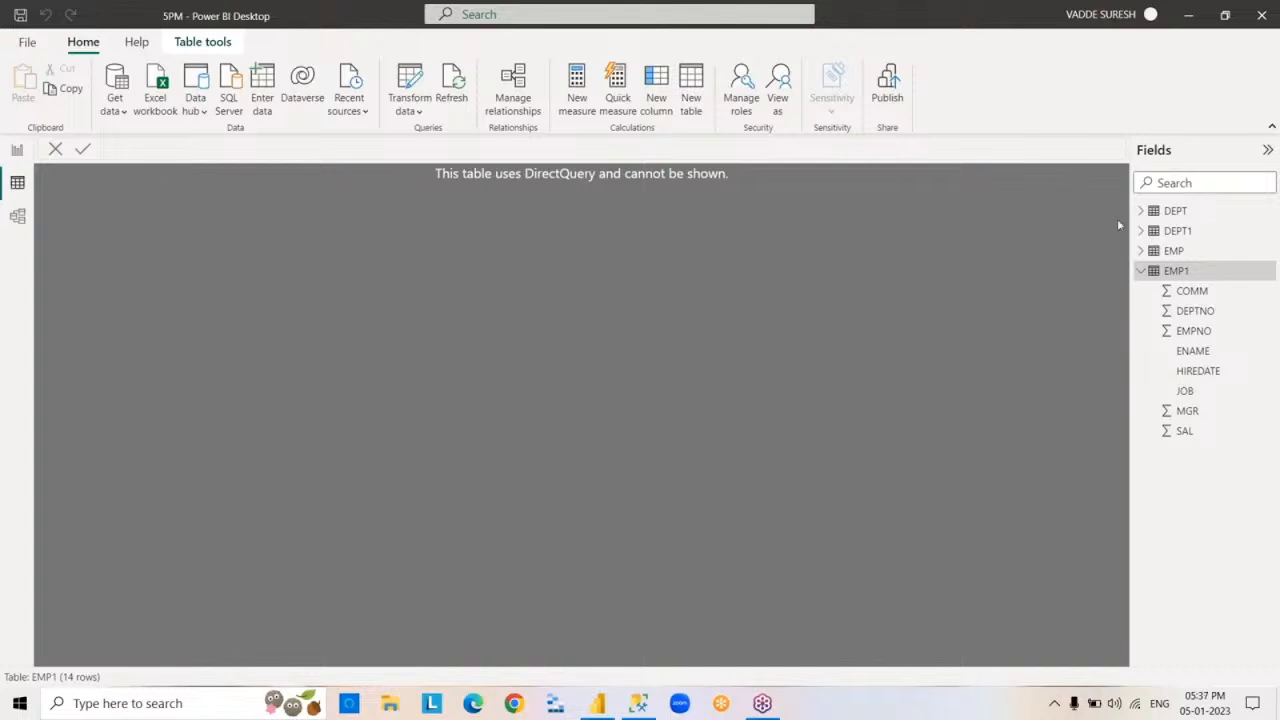
- Collapse the EMP1 field list and display the rows of the EMP table
{"action": "left_click", "coordinate": [1143, 270]}
{"action": "left_click", "coordinate": [1172, 251]}
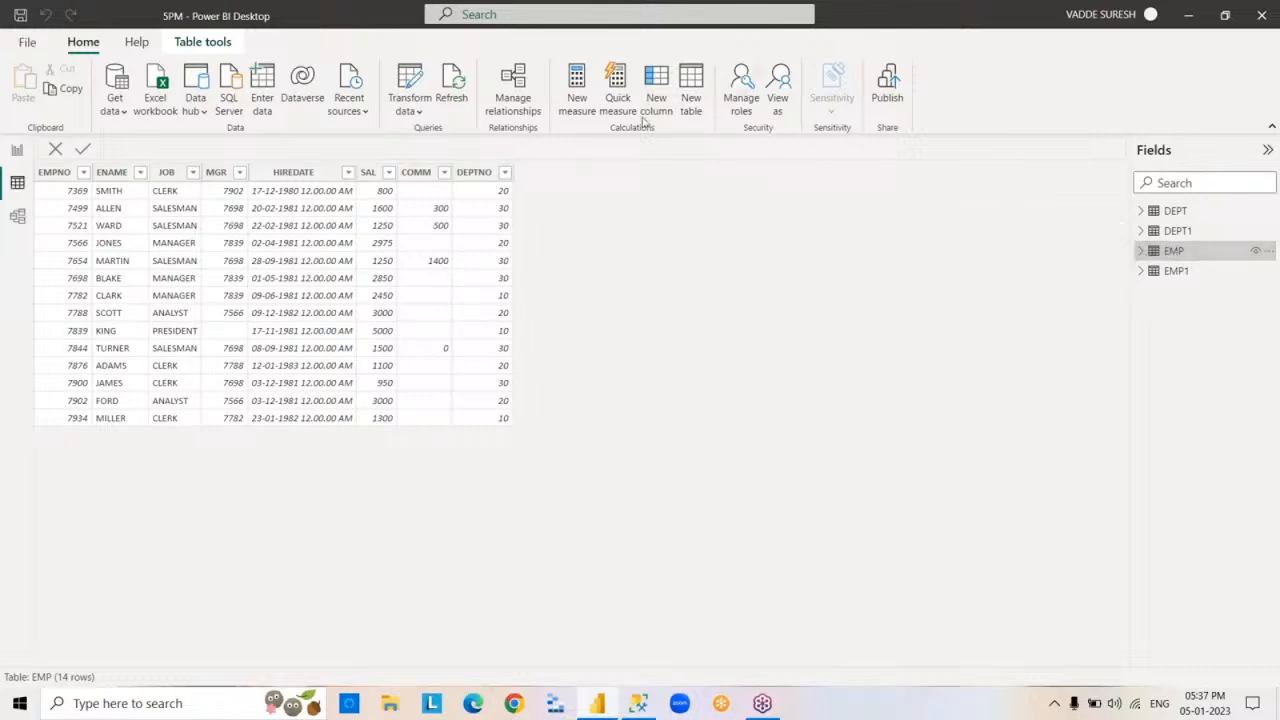
- Start an Excel workbook import and open the SuperStoreUS-2015 file from the POWERBI folder in Excel for inspection
{"action": "left_click", "coordinate": [115, 106]}
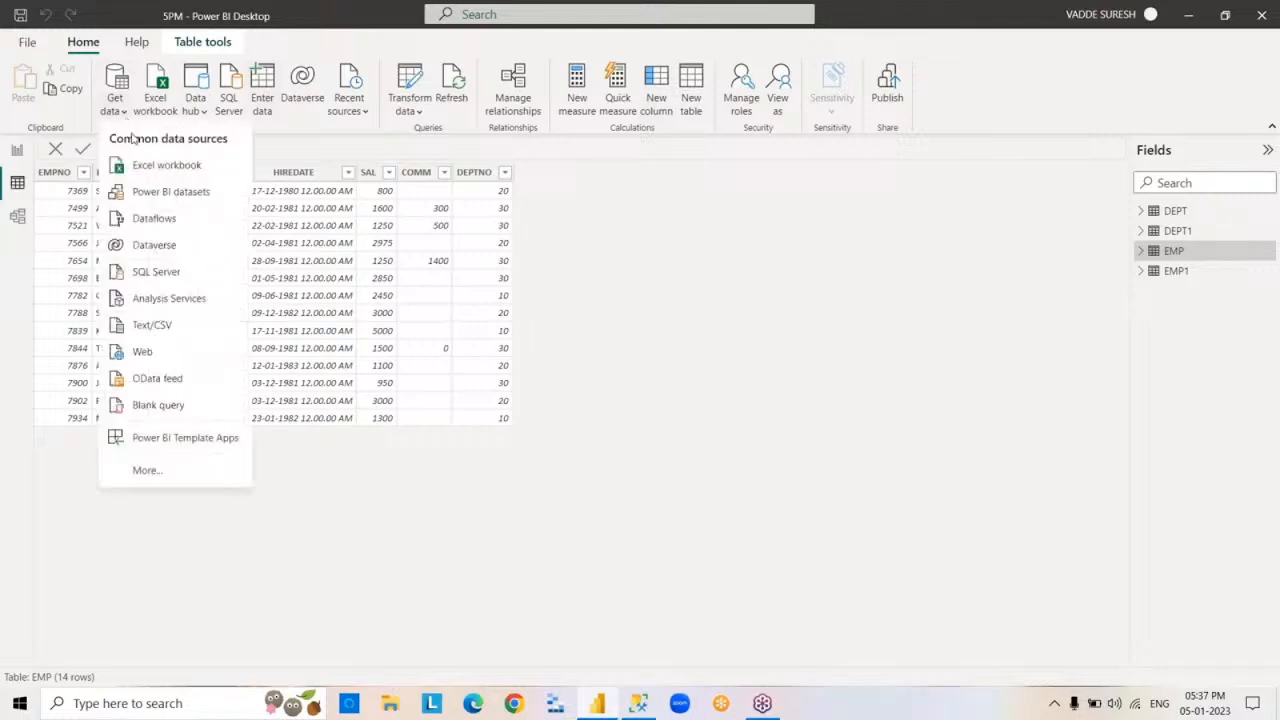
{"action": "left_click", "coordinate": [213, 168]}
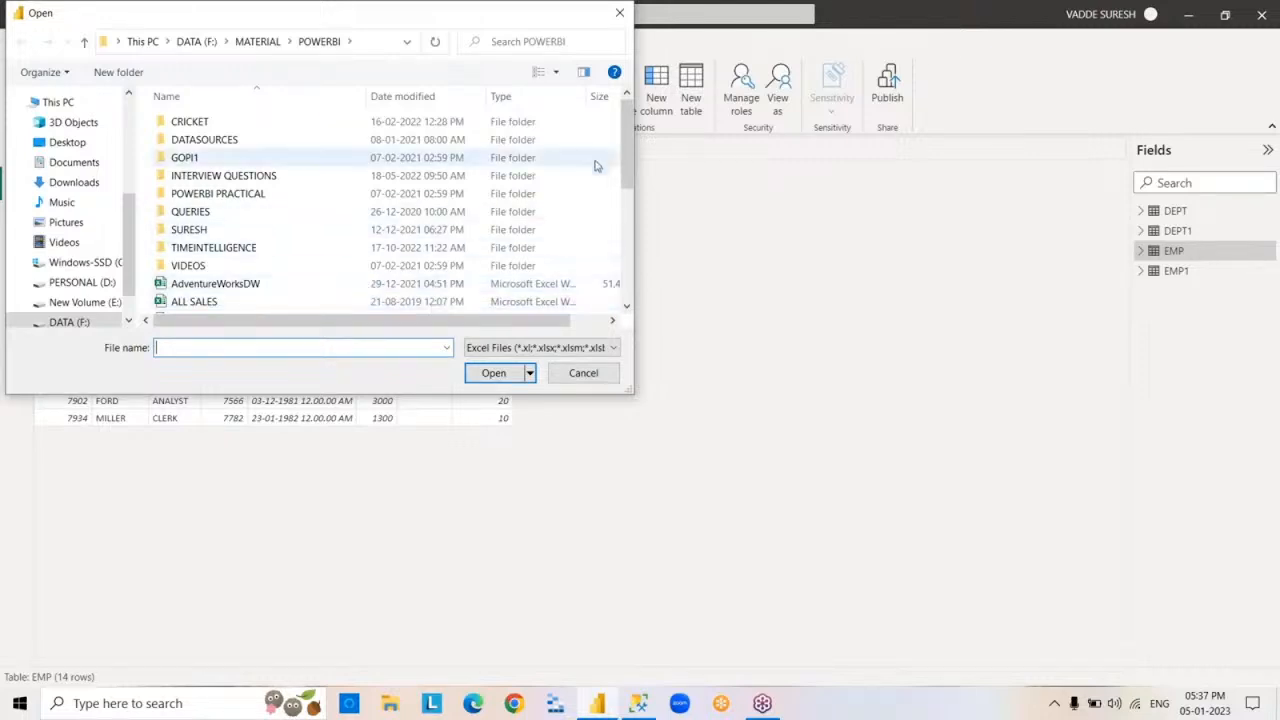
{"action": "left_click_drag", "start_coordinate": [631, 150], "coordinate": [649, 274]}
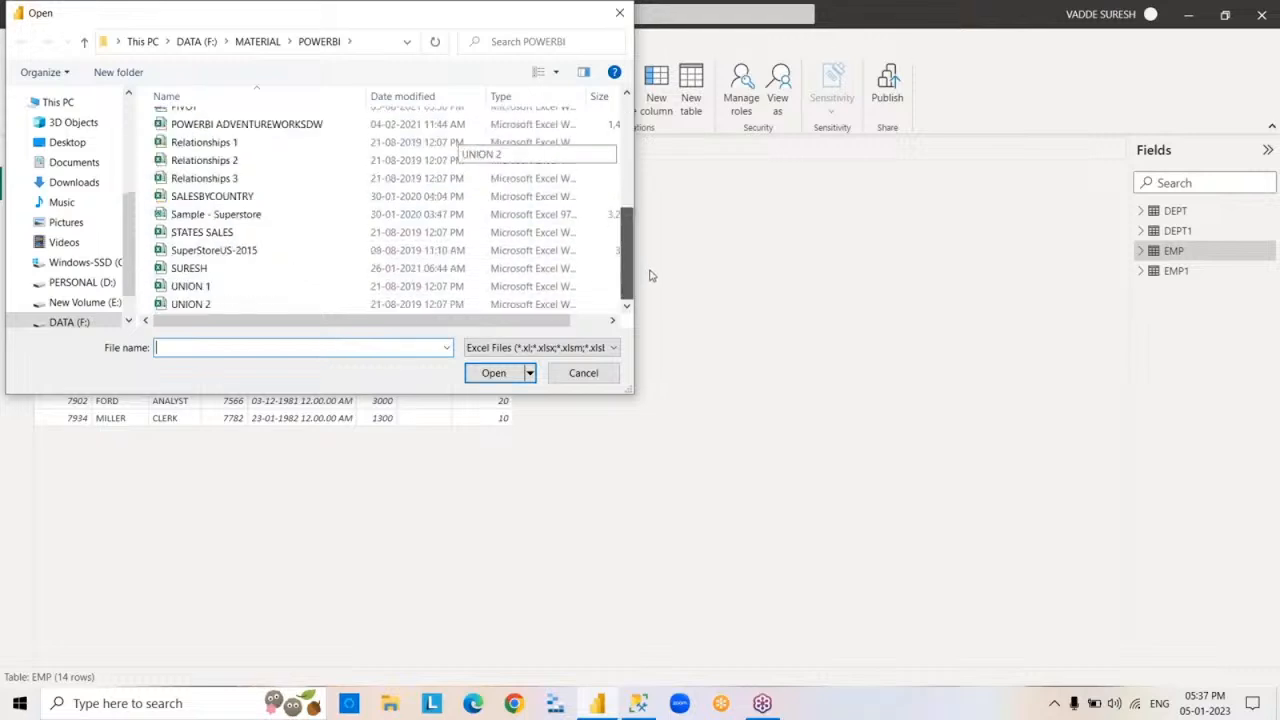
{"action": "left_click", "coordinate": [294, 258]}
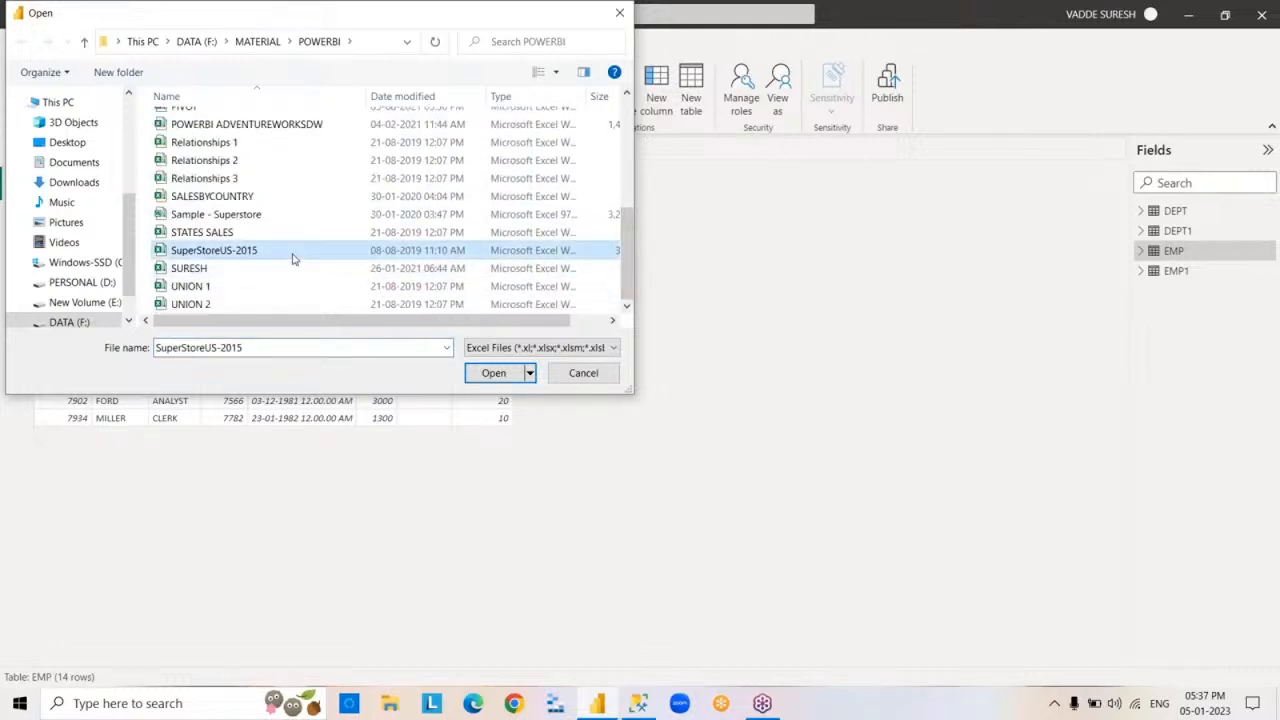
{"action": "right_click", "coordinate": [293, 259]}
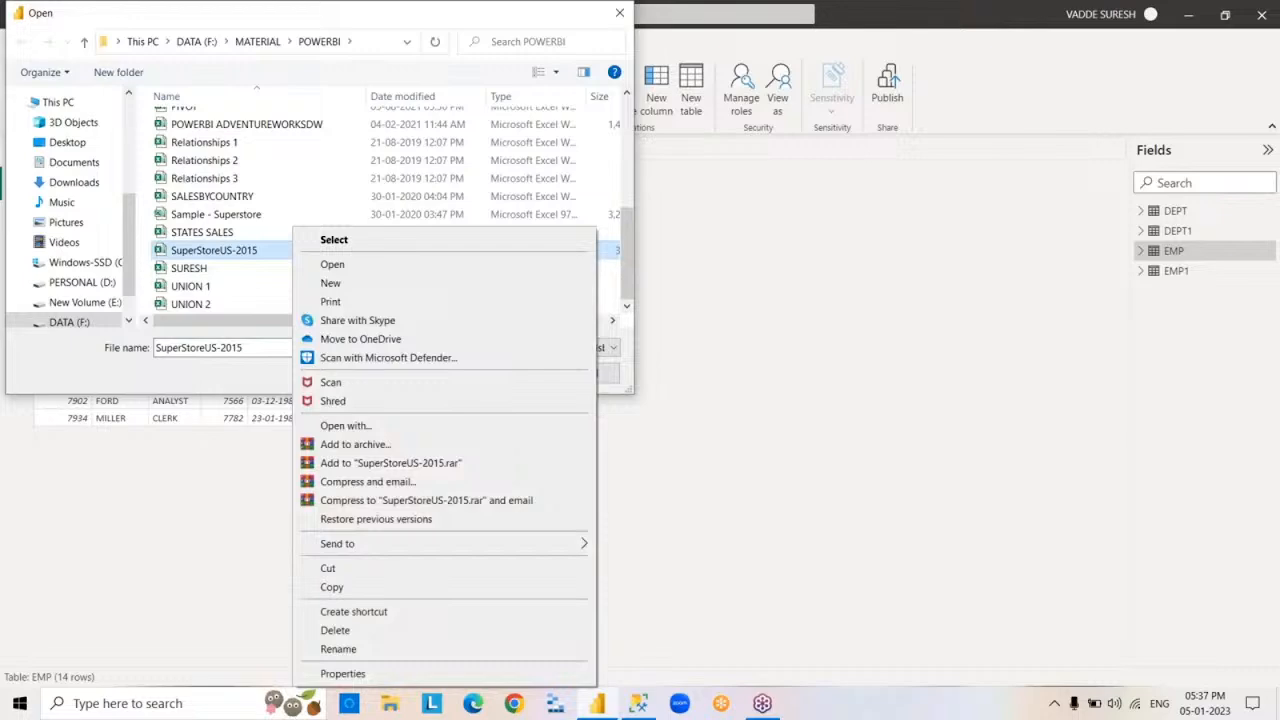
{"action": "left_click", "coordinate": [372, 271]}
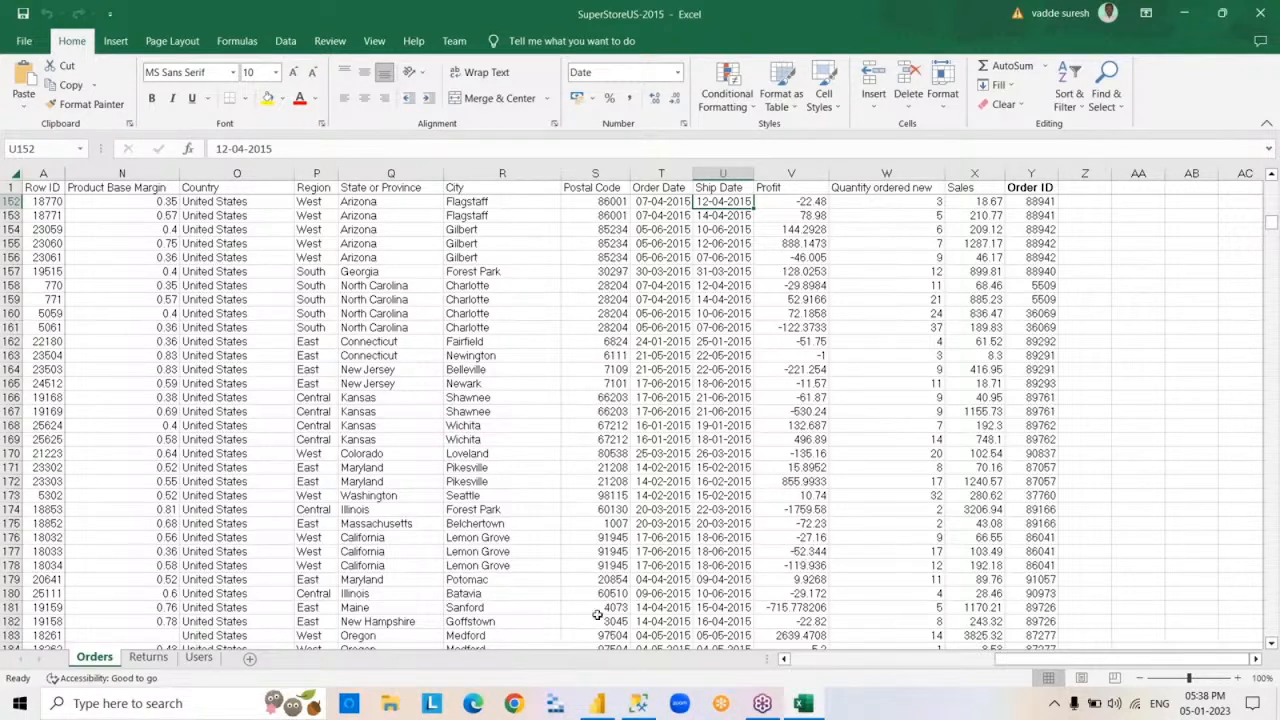
- Look through the Returns, Users and Orders sheets of the SuperStoreUS-2015 workbook and close it
{"action": "left_click", "coordinate": [148, 657]}
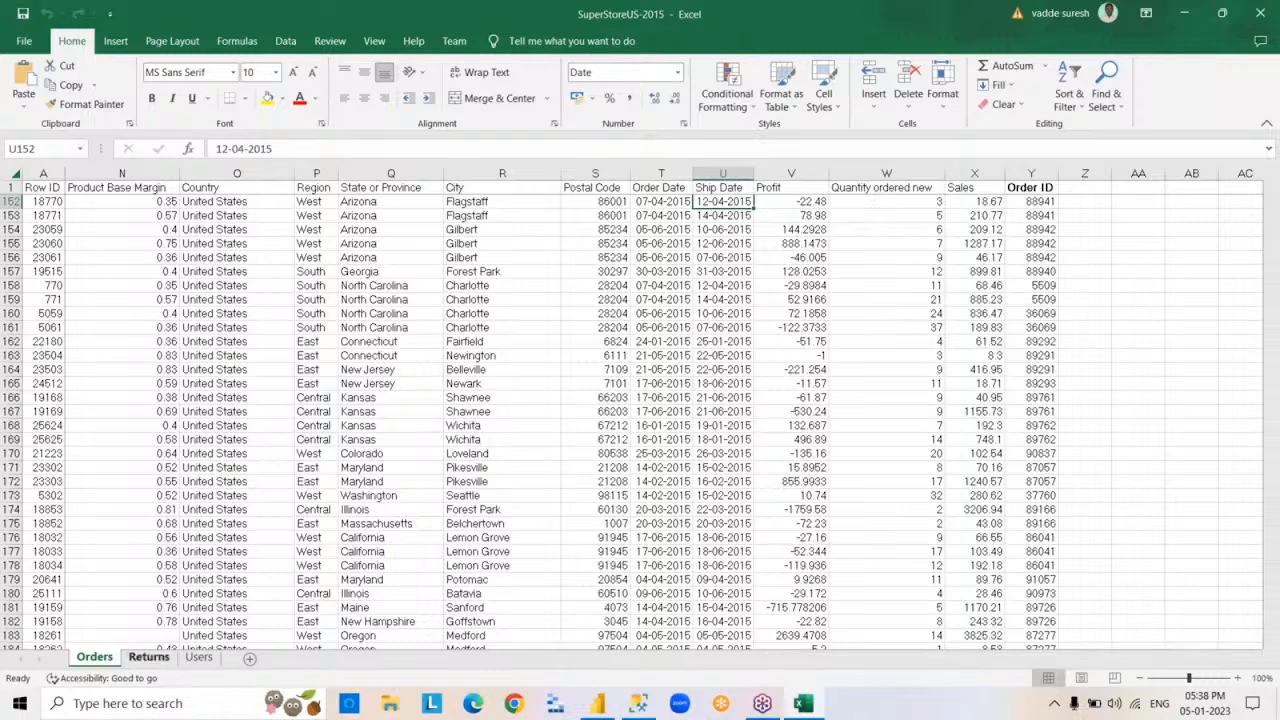
{"action": "left_click", "coordinate": [196, 660]}
{"action": "left_click", "coordinate": [148, 657]}
{"action": "left_click", "coordinate": [94, 657]}
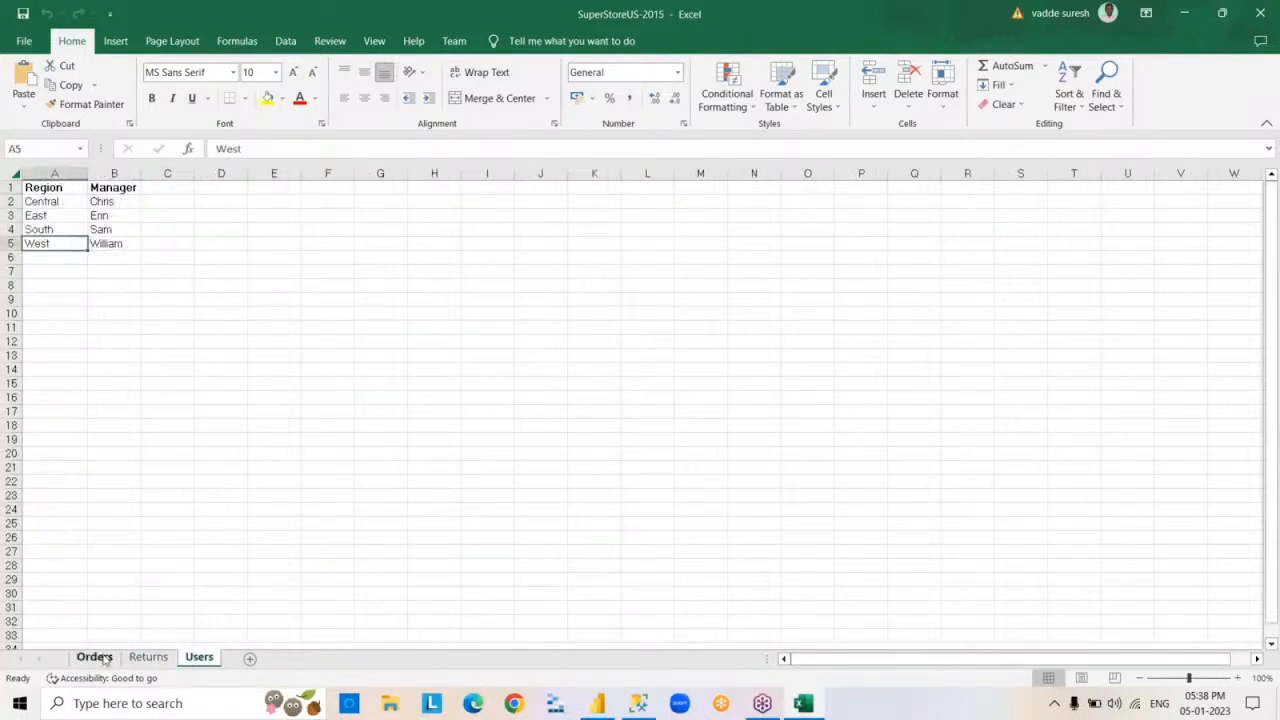
{"action": "left_click", "coordinate": [1260, 13]}
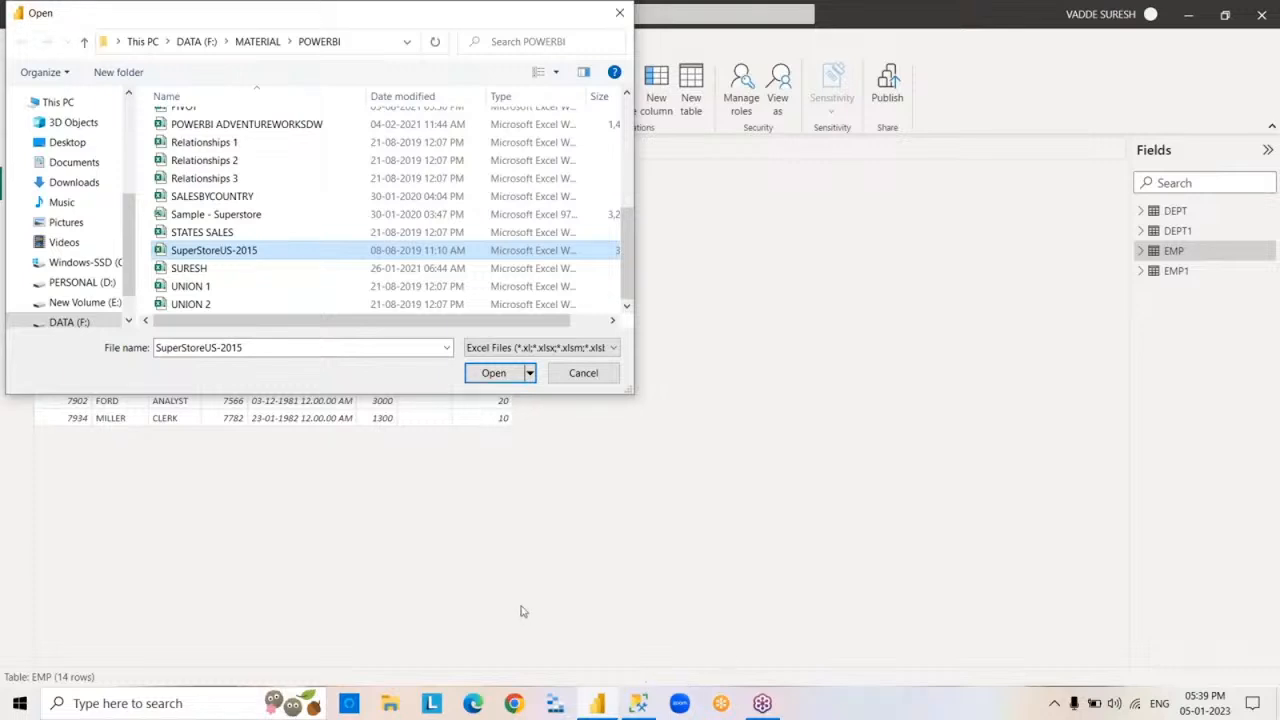
- Load the Orders, Returns and Users sheets from SuperStoreUS-2015 into the report, accepting the additional data source
{"action": "left_click", "coordinate": [482, 380]}
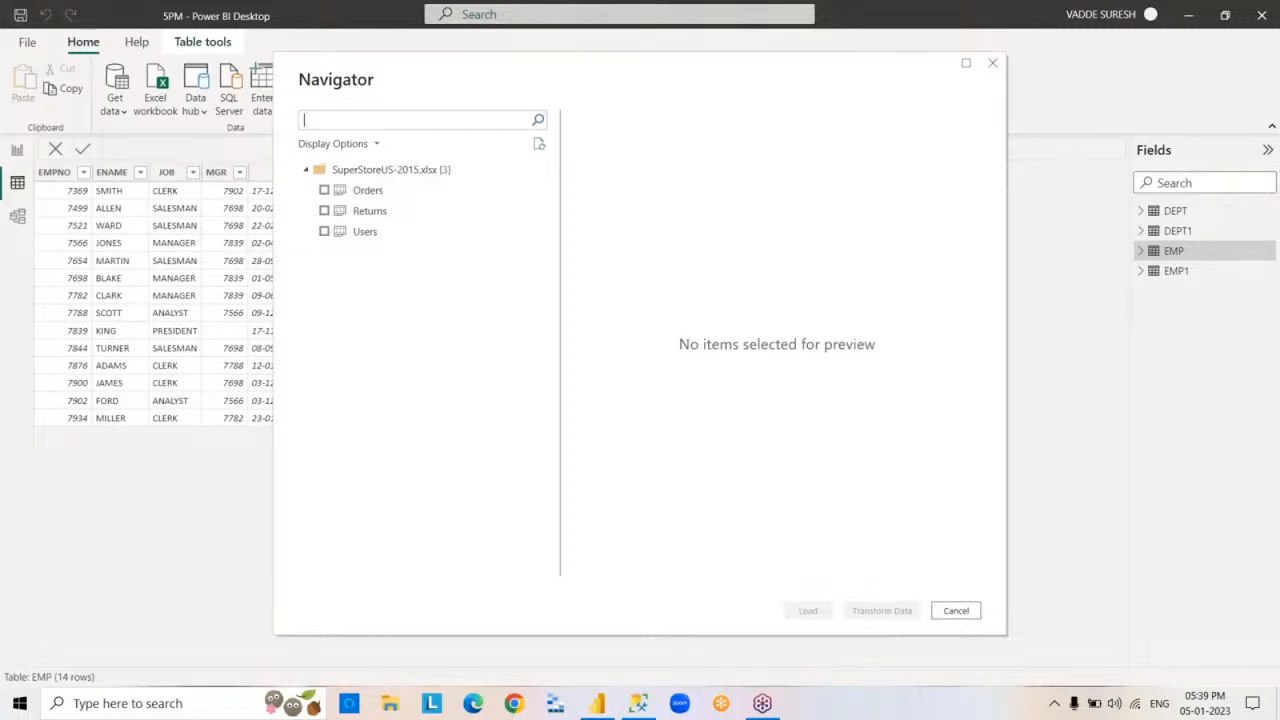
{"action": "left_click", "coordinate": [324, 190]}
{"action": "left_click", "coordinate": [324, 211]}
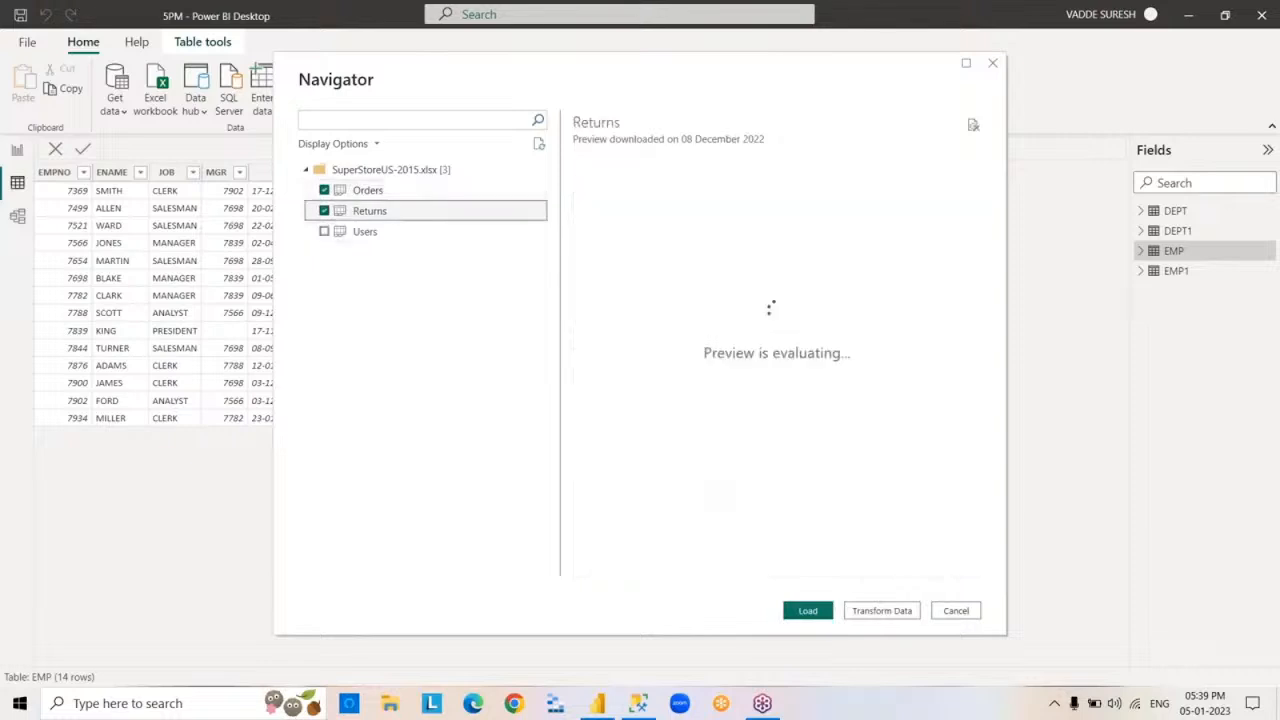
{"action": "left_click", "coordinate": [324, 231]}
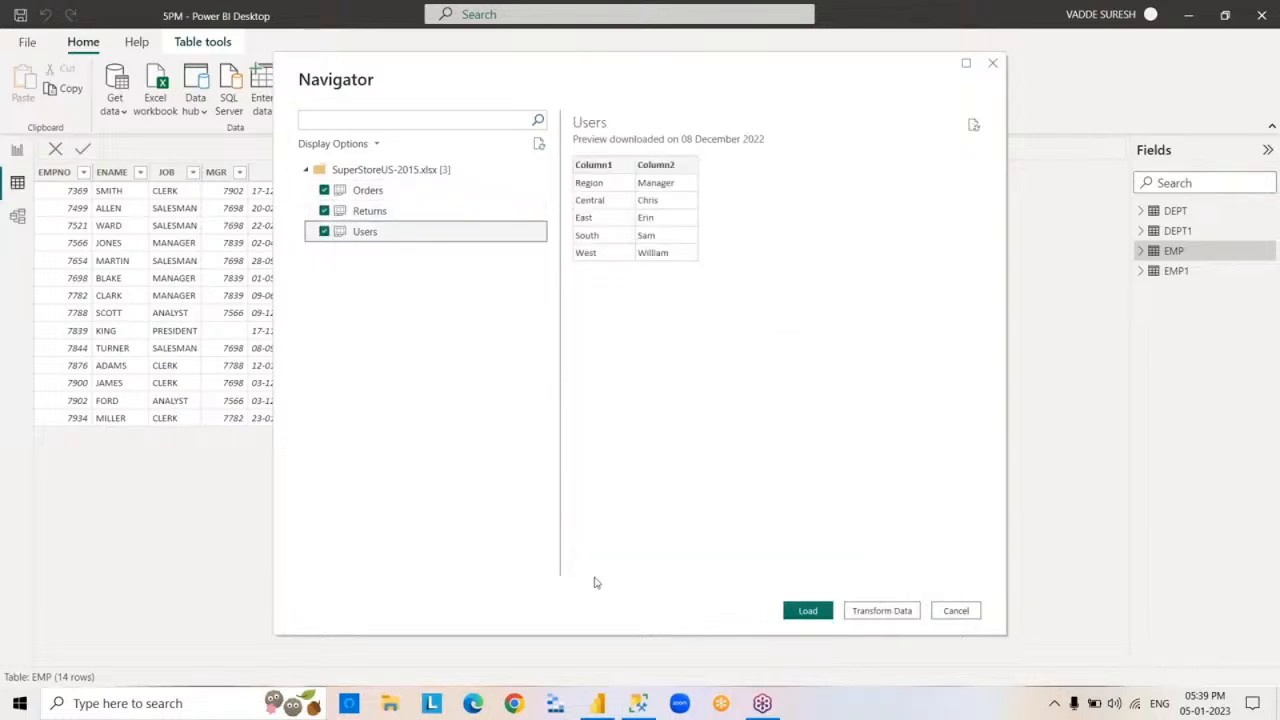
{"action": "left_click", "coordinate": [808, 614]}
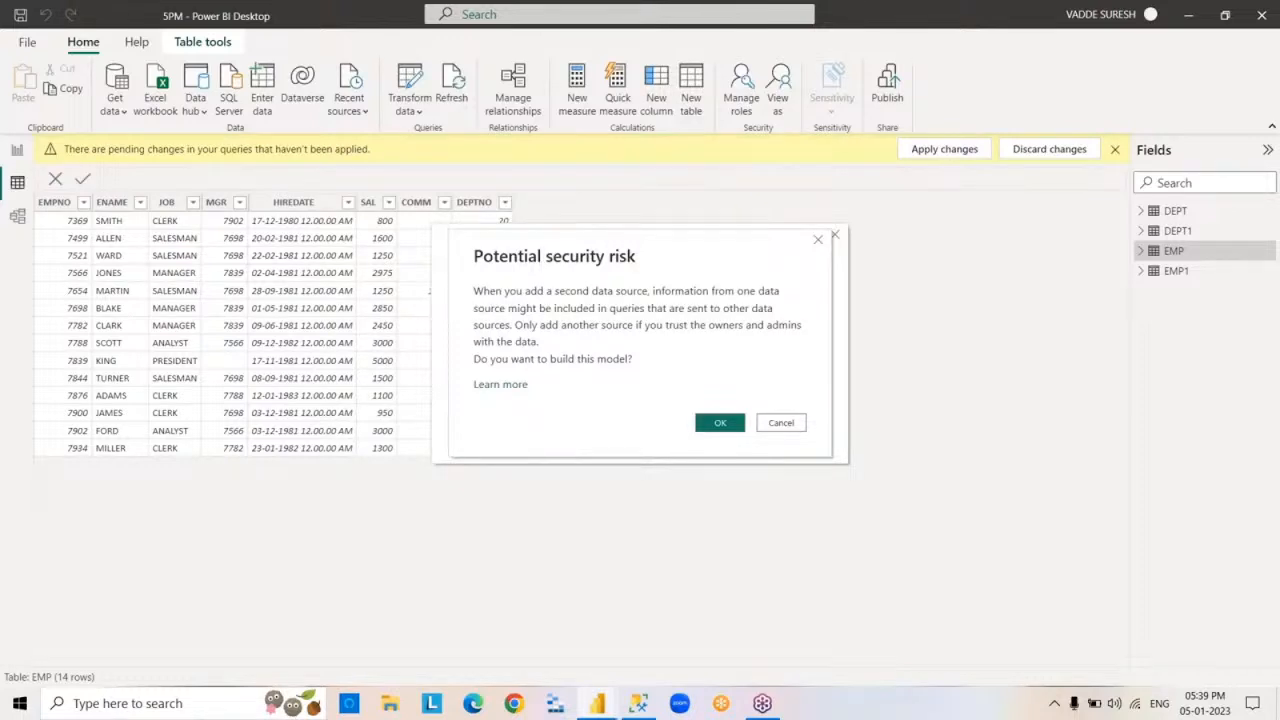
{"action": "left_click", "coordinate": [729, 425]}
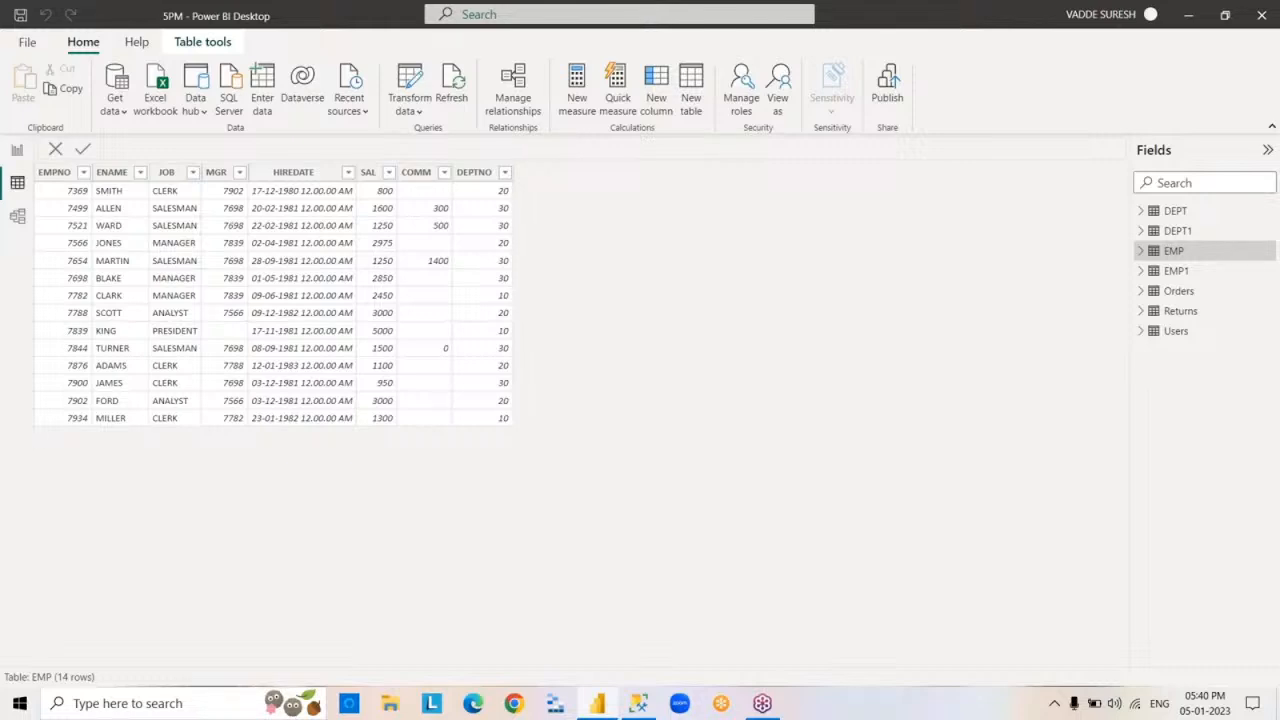
- View the rows of the Orders, Returns, Users and EMP tables one after another
{"action": "left_click", "coordinate": [1173, 292]}
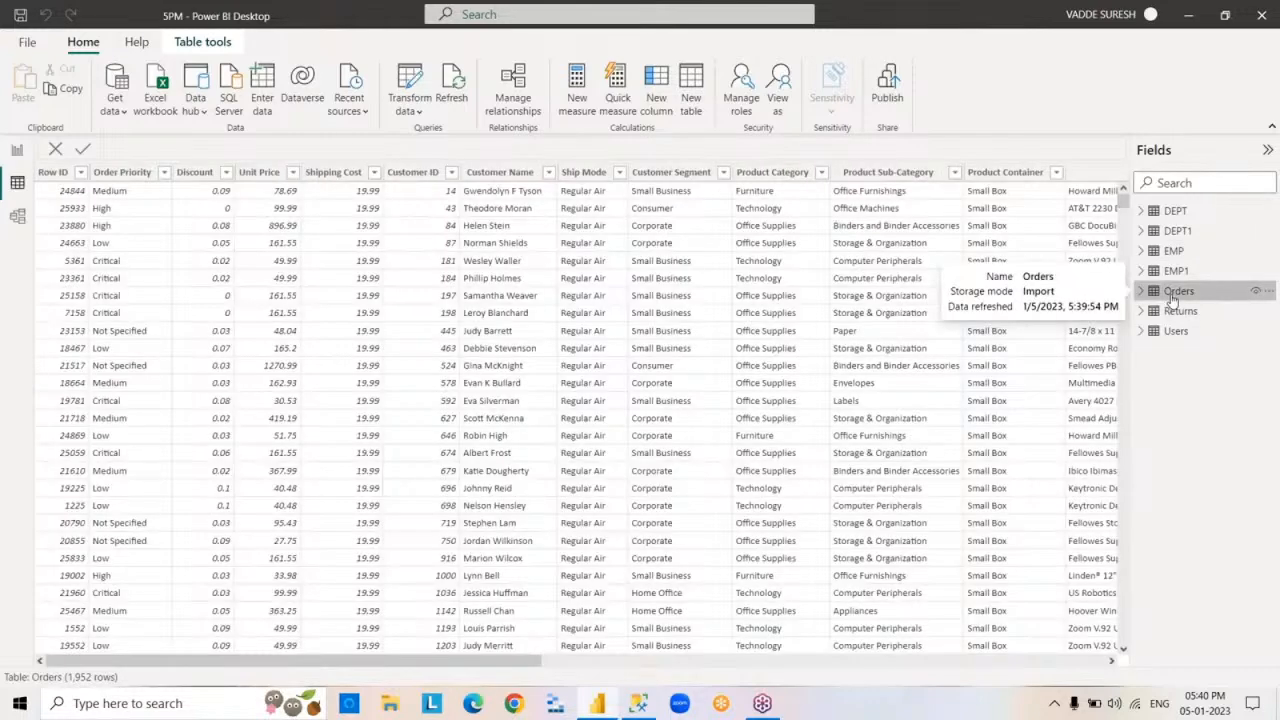
{"action": "left_click", "coordinate": [1178, 311]}
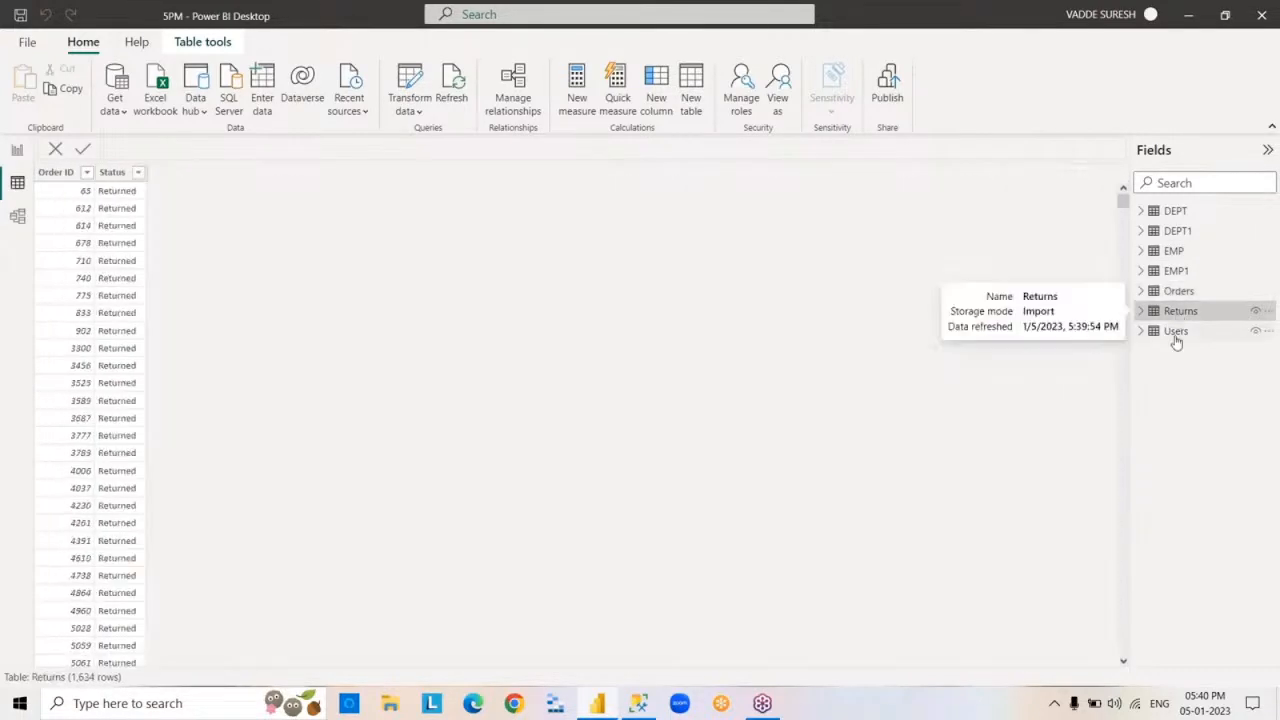
{"action": "left_click", "coordinate": [1176, 338]}
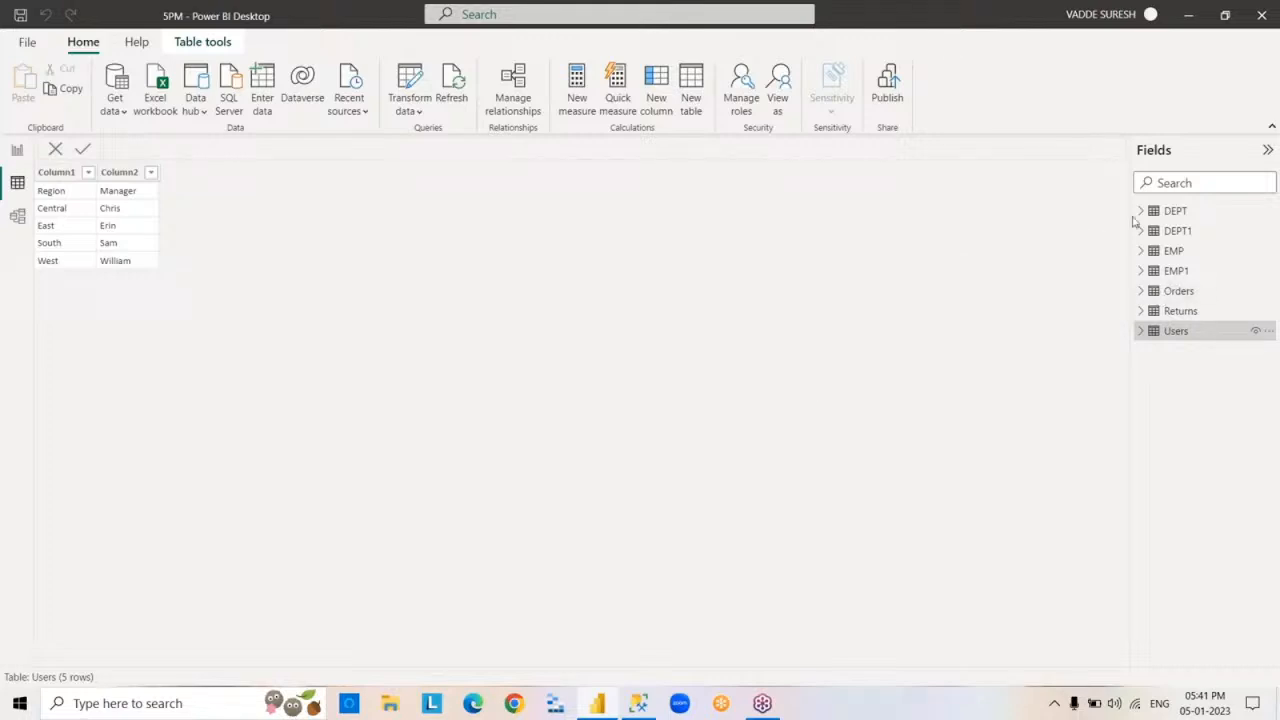
{"action": "left_click", "coordinate": [1172, 251]}
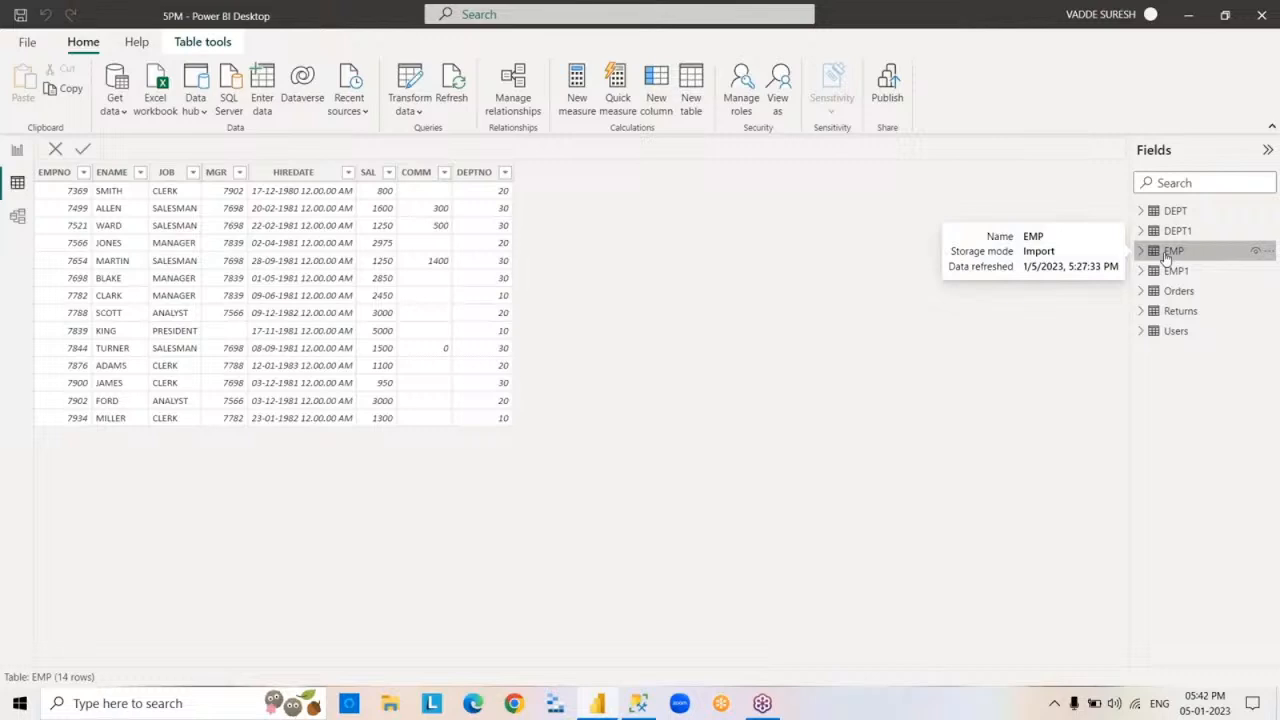
- Start a Text/CSV import, select the CSVEMP file and inspect its raw contents in Notepad
{"action": "left_click", "coordinate": [121, 112]}
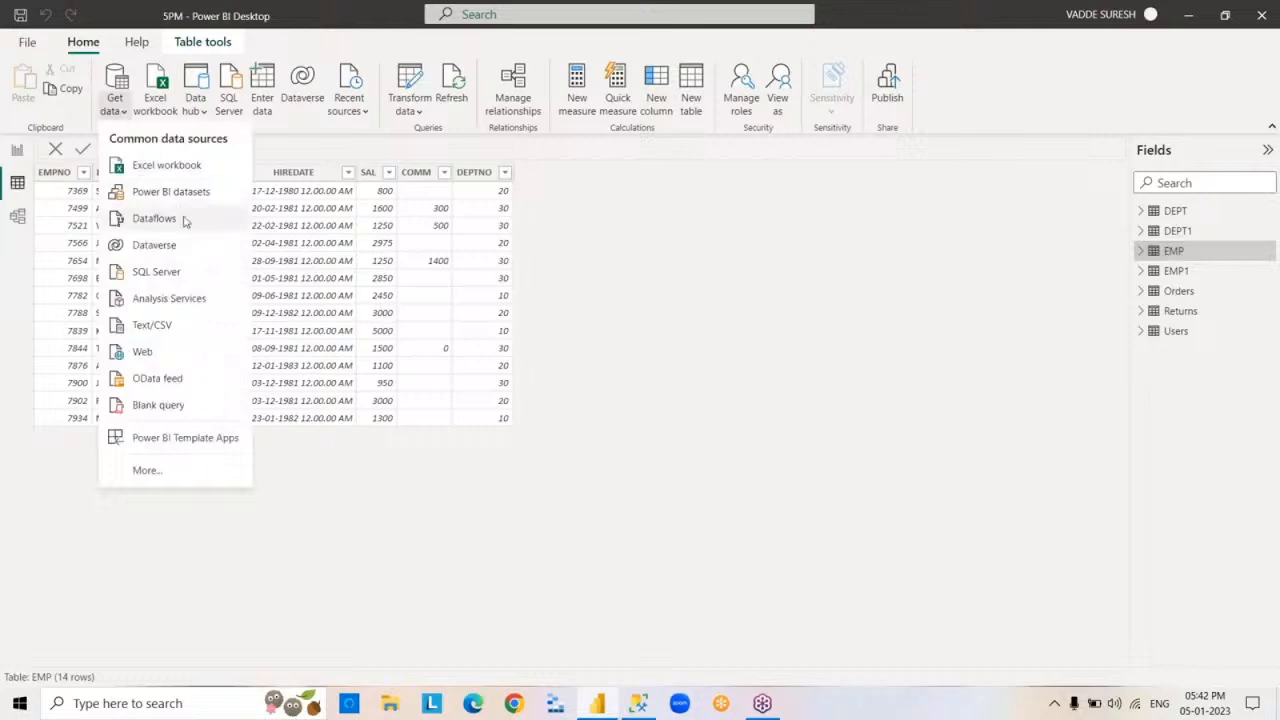
{"action": "left_click", "coordinate": [190, 328]}
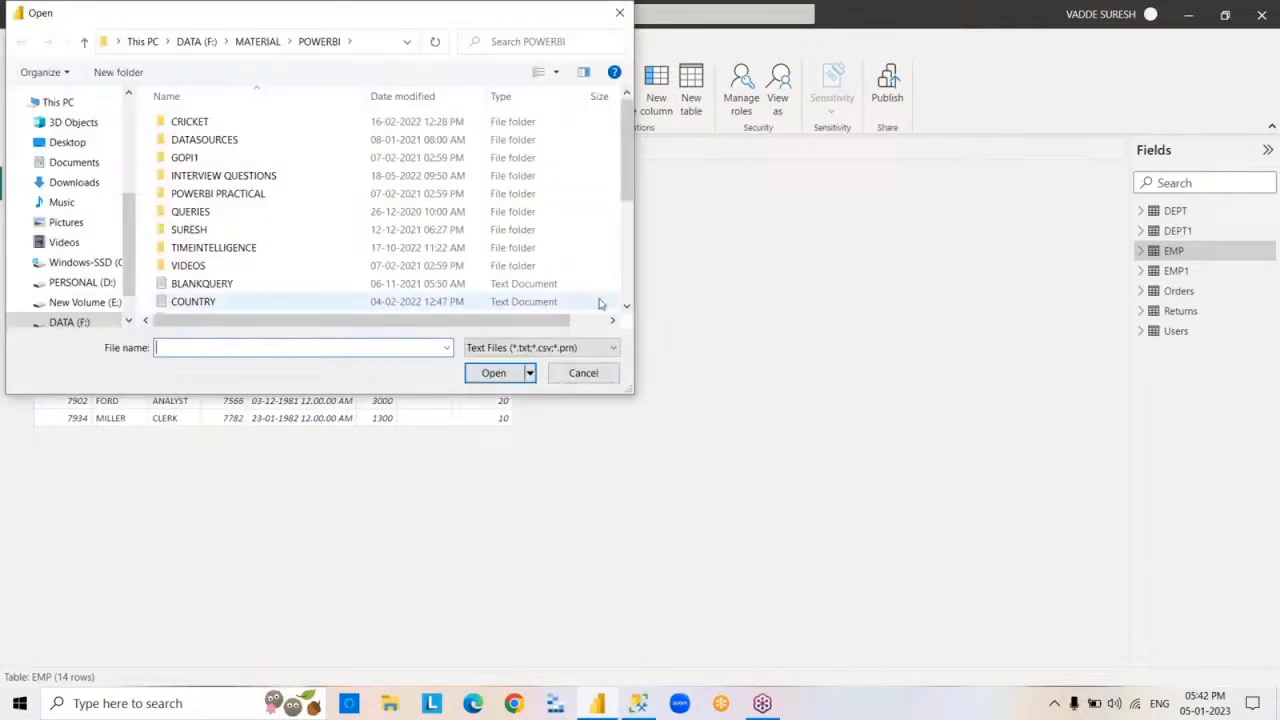
{"action": "left_click_drag", "start_coordinate": [624, 183], "coordinate": [624, 216]}
{"action": "left_click", "coordinate": [190, 239]}
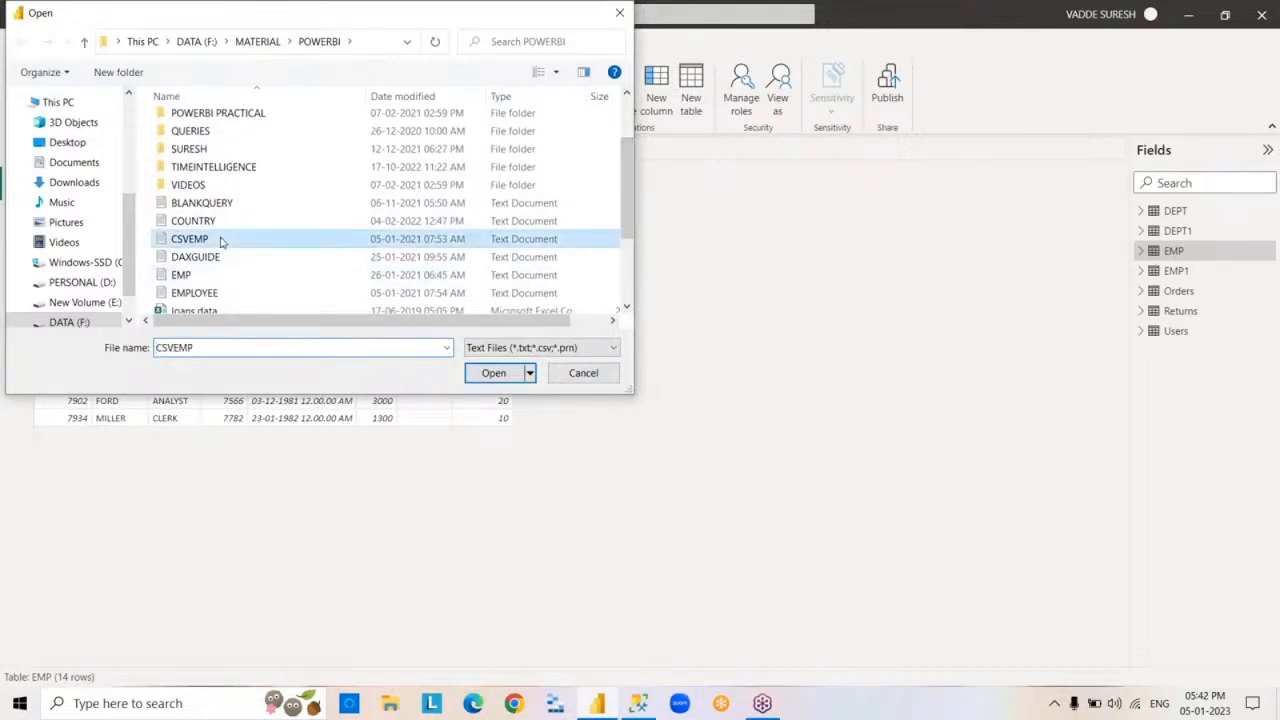
{"action": "right_click", "coordinate": [222, 241]}
{"action": "left_click", "coordinate": [279, 268]}
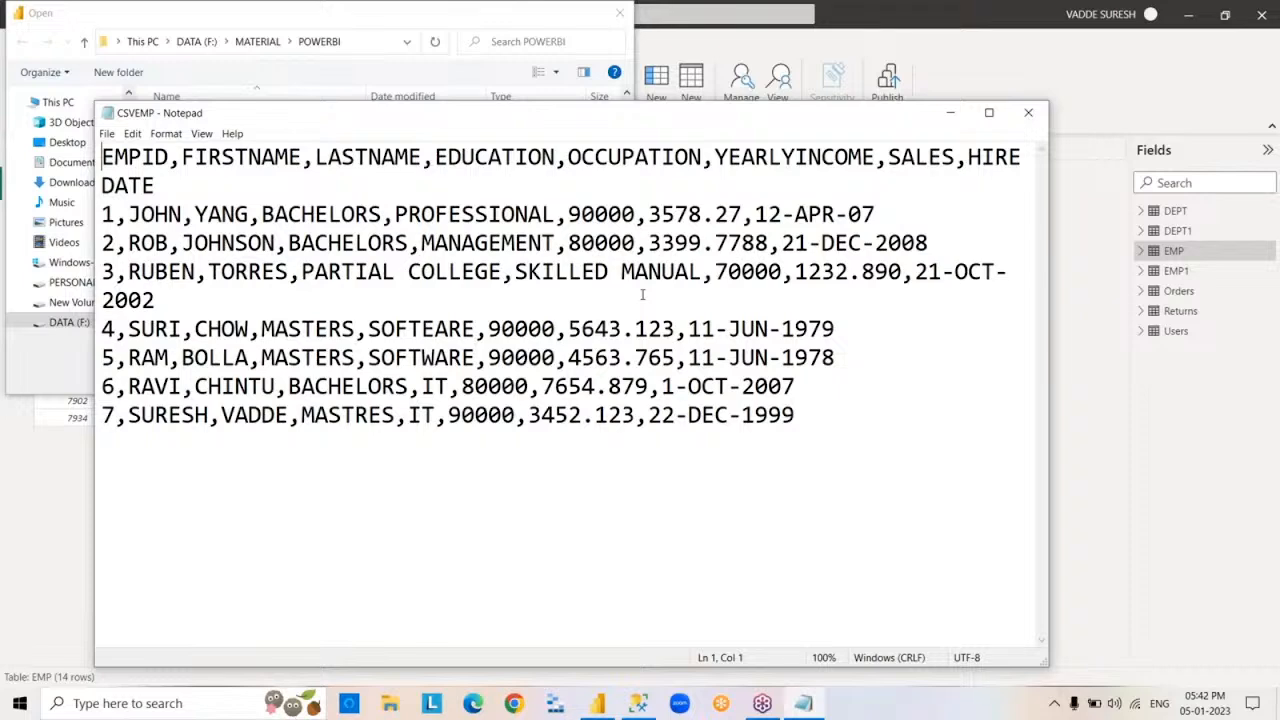
{"action": "left_click", "coordinate": [1030, 114]}
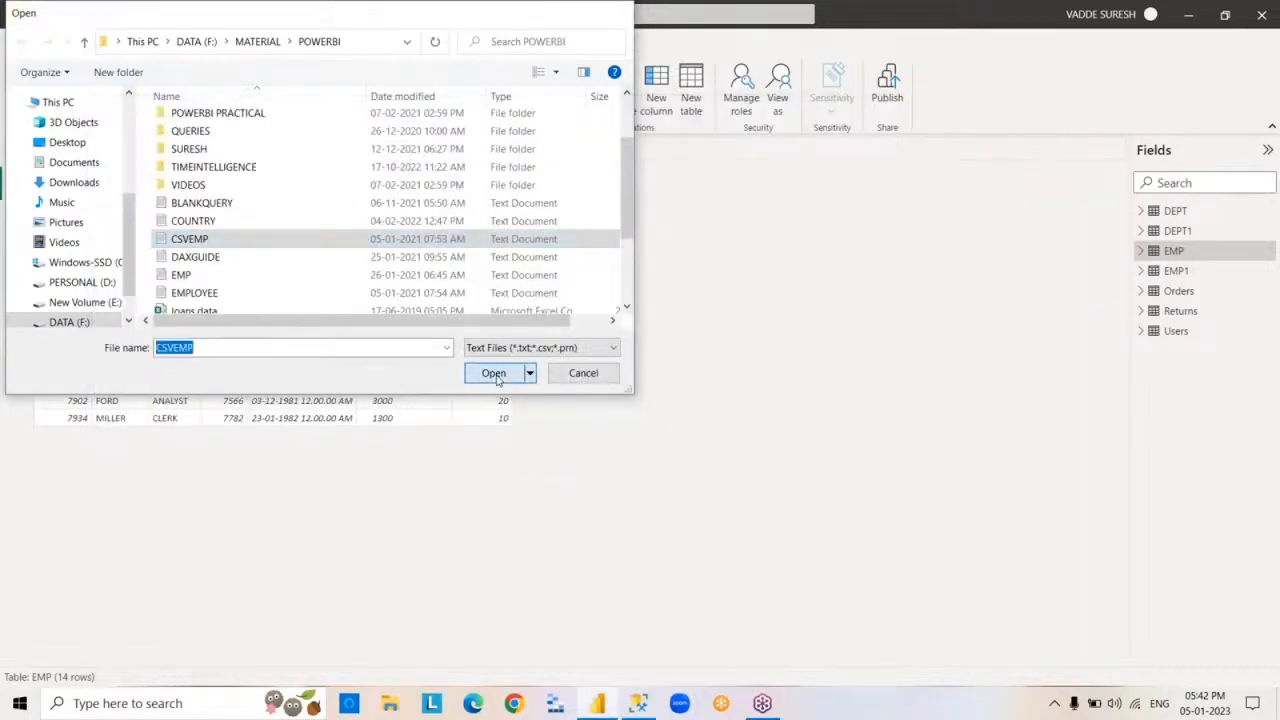
- Load the CSVEMP text file into the report and display the new table's rows
{"action": "left_click", "coordinate": [494, 373]}
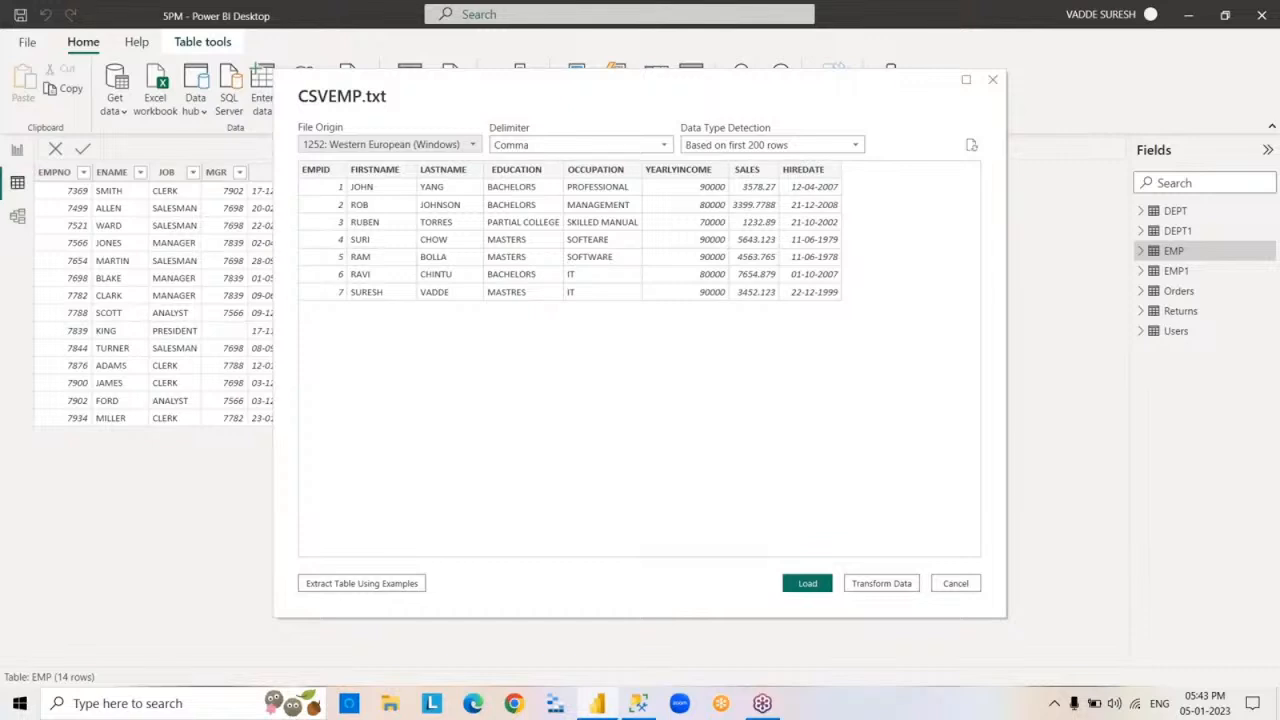
{"action": "left_click", "coordinate": [808, 584]}
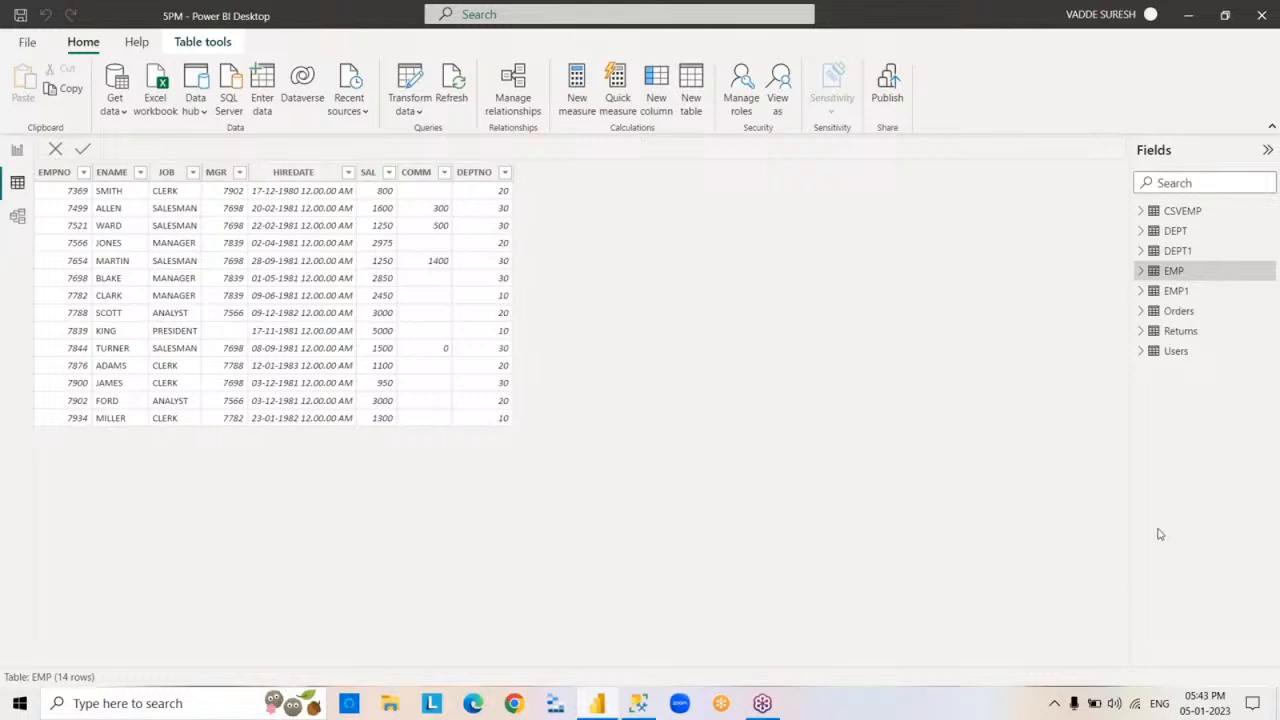
{"action": "left_click", "coordinate": [1180, 219]}
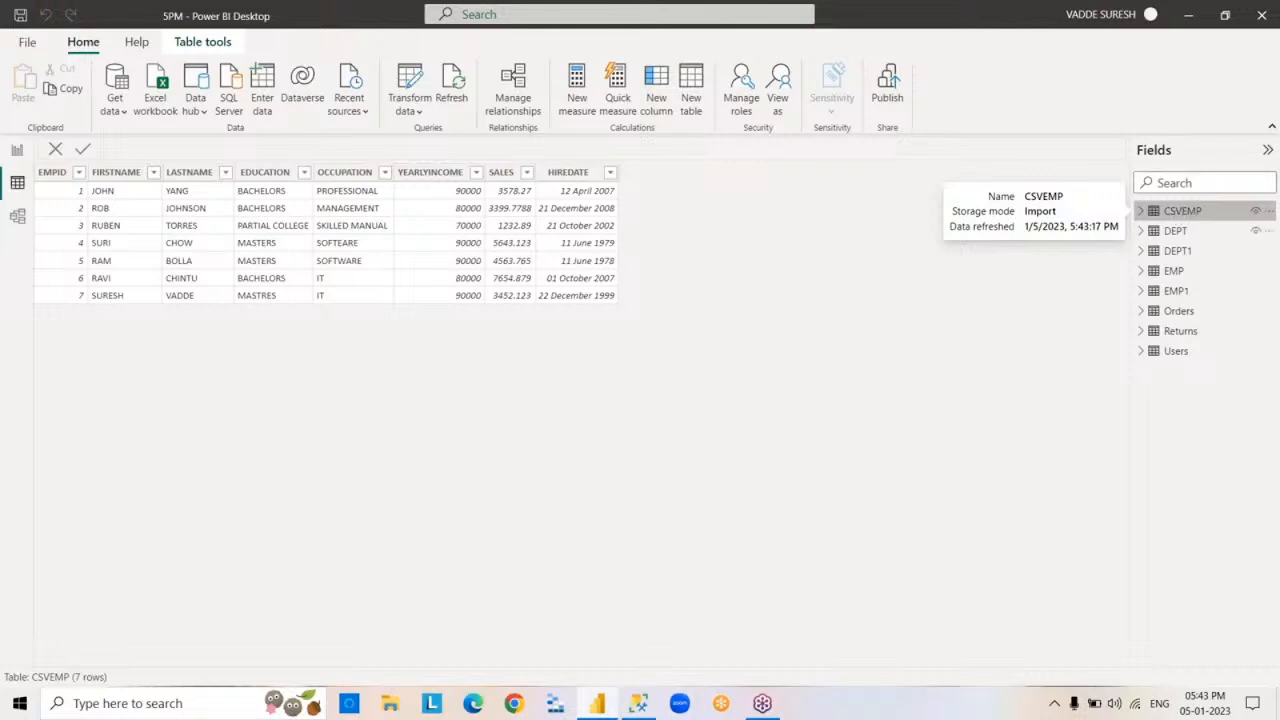
{"action": "mouse_move", "coordinate": [1157, 218]}
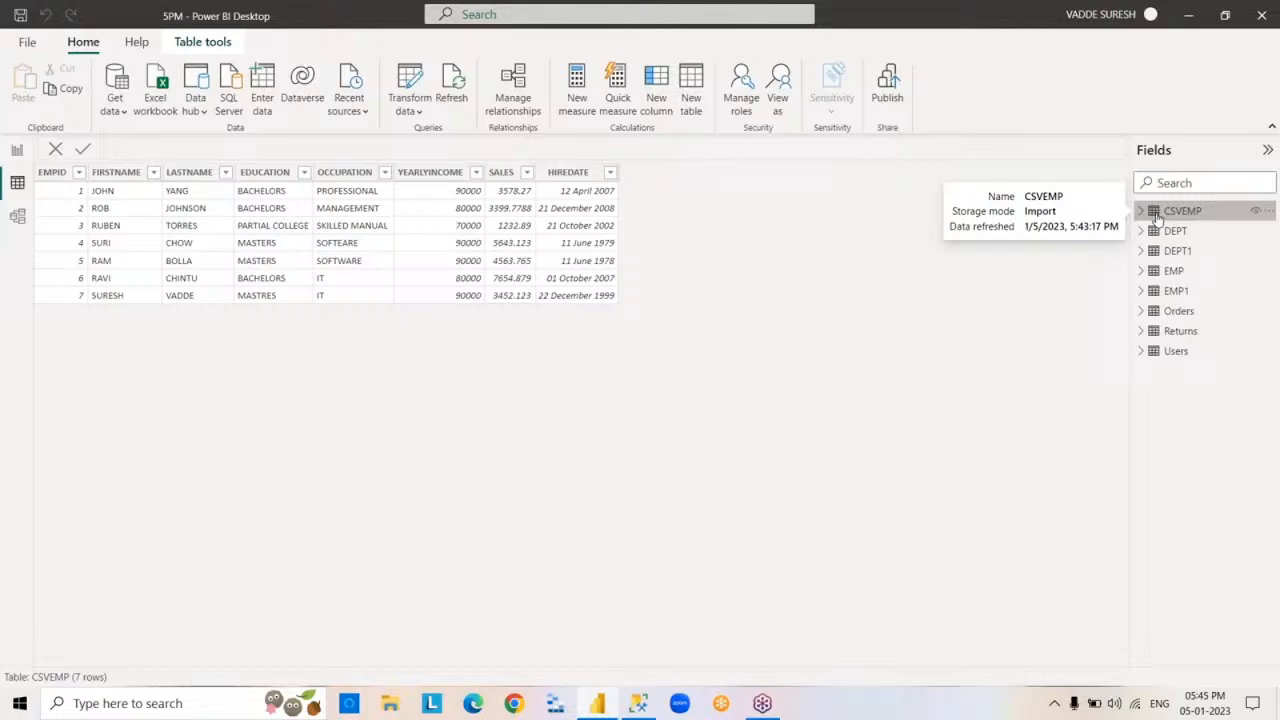
- Review the field list of the Orders table, and close the 5PM report with its changes saved
{"action": "left_click", "coordinate": [1146, 316]}
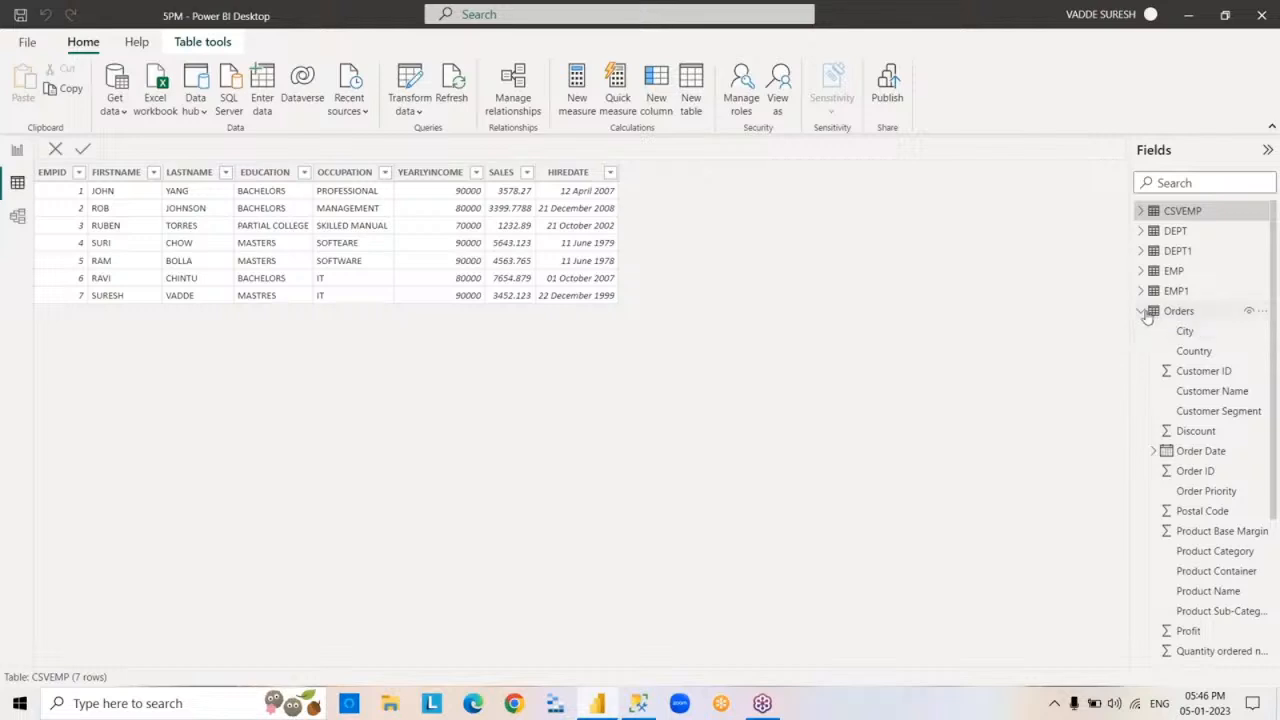
{"action": "left_click", "coordinate": [1142, 313]}
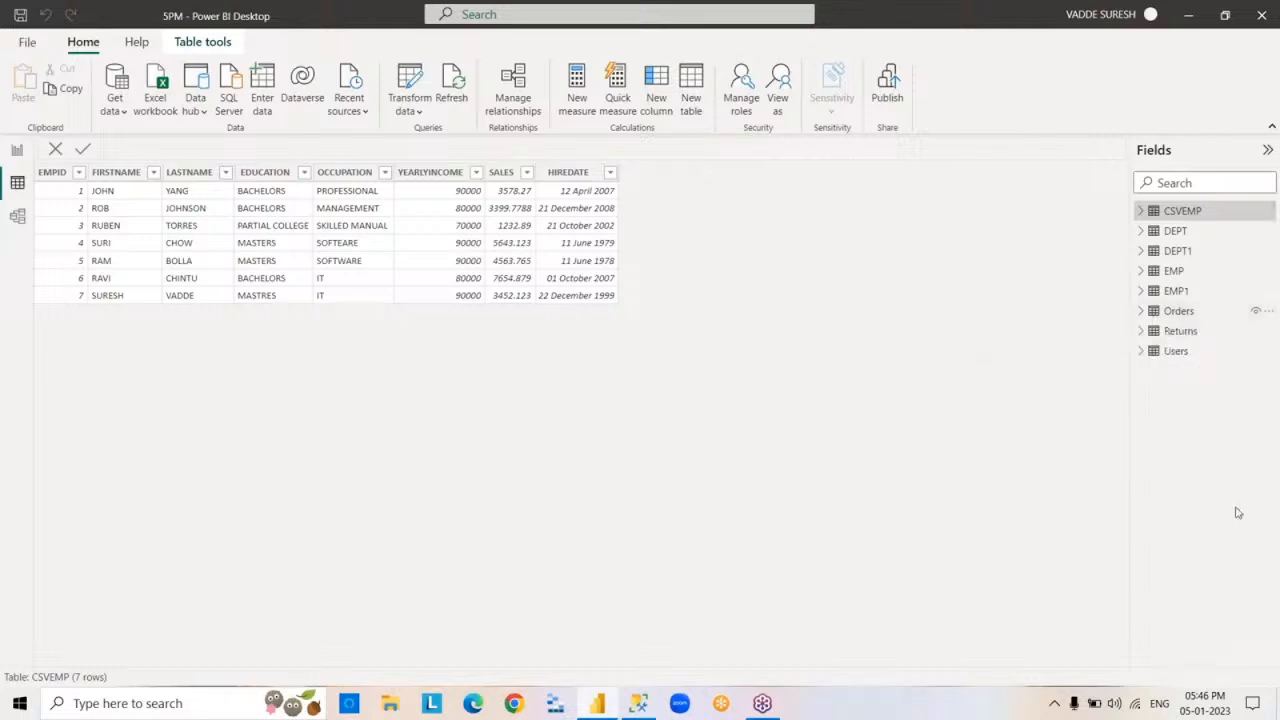
{"action": "left_click", "coordinate": [1262, 14]}
{"action": "left_click", "coordinate": [652, 376]}
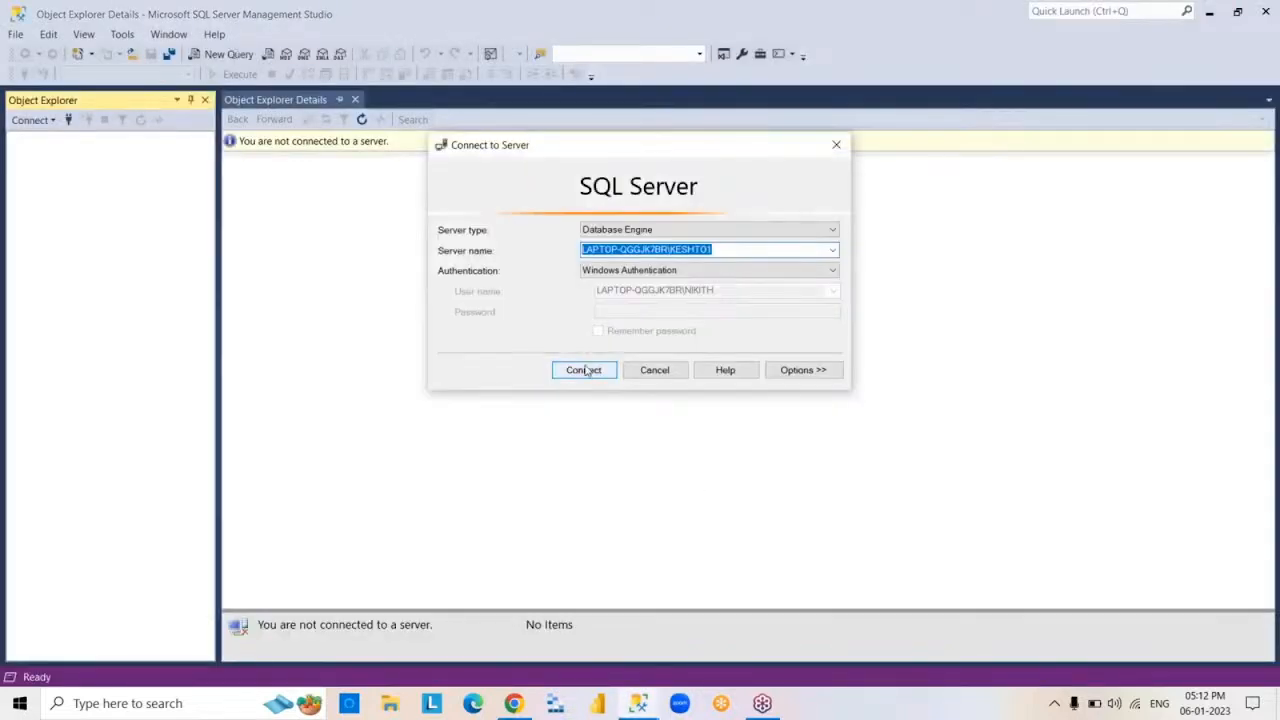
- Connect SQL Server Management Studio to LAPTOP-QGGJK7BR\KESHTO1 with Windows Authentication and minimize its window
{"action": "left_click", "coordinate": [585, 369]}
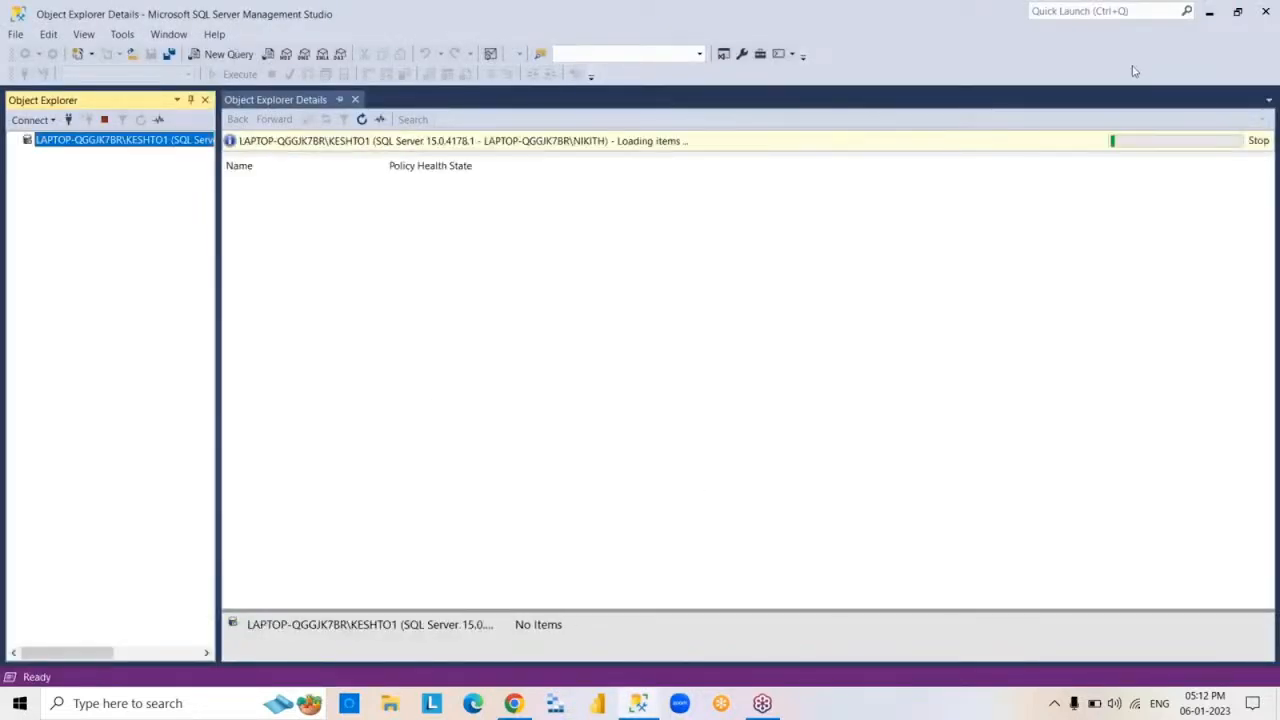
{"action": "left_click", "coordinate": [1210, 14]}
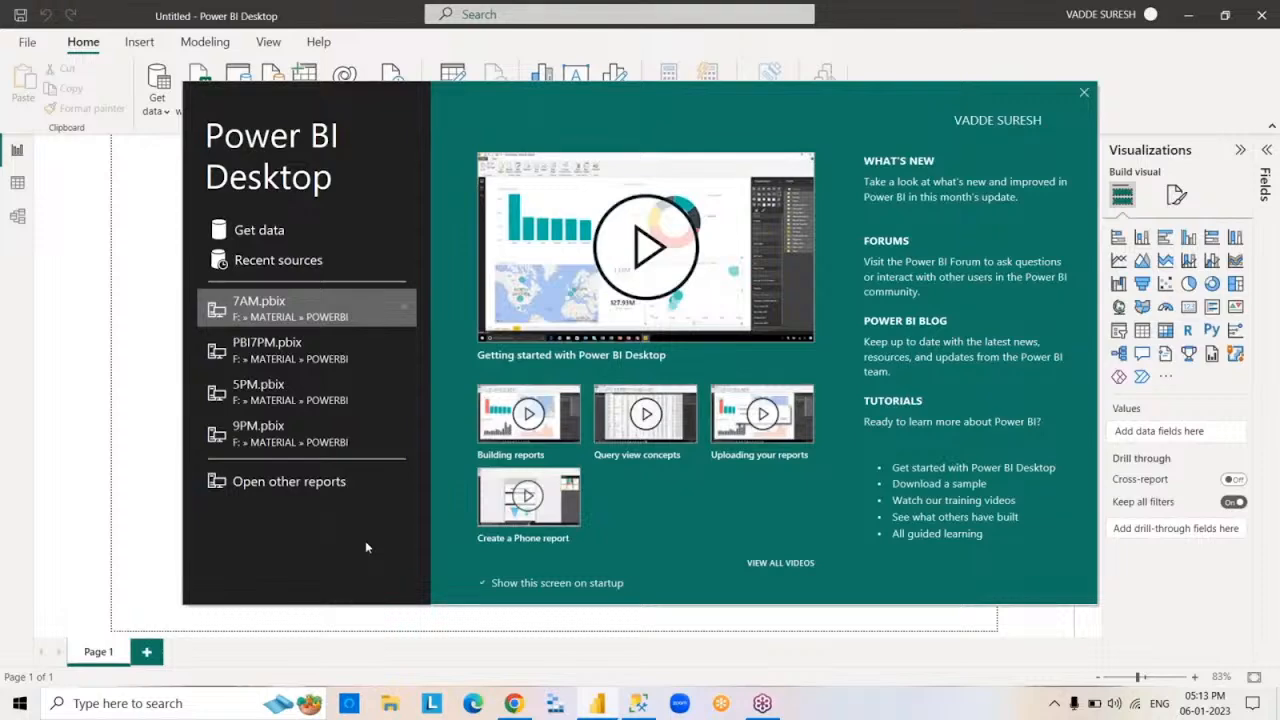
- Open the 5PM report and start a manually entered table with the columns ID, ENAME and SAL
{"action": "left_click", "coordinate": [240, 398]}
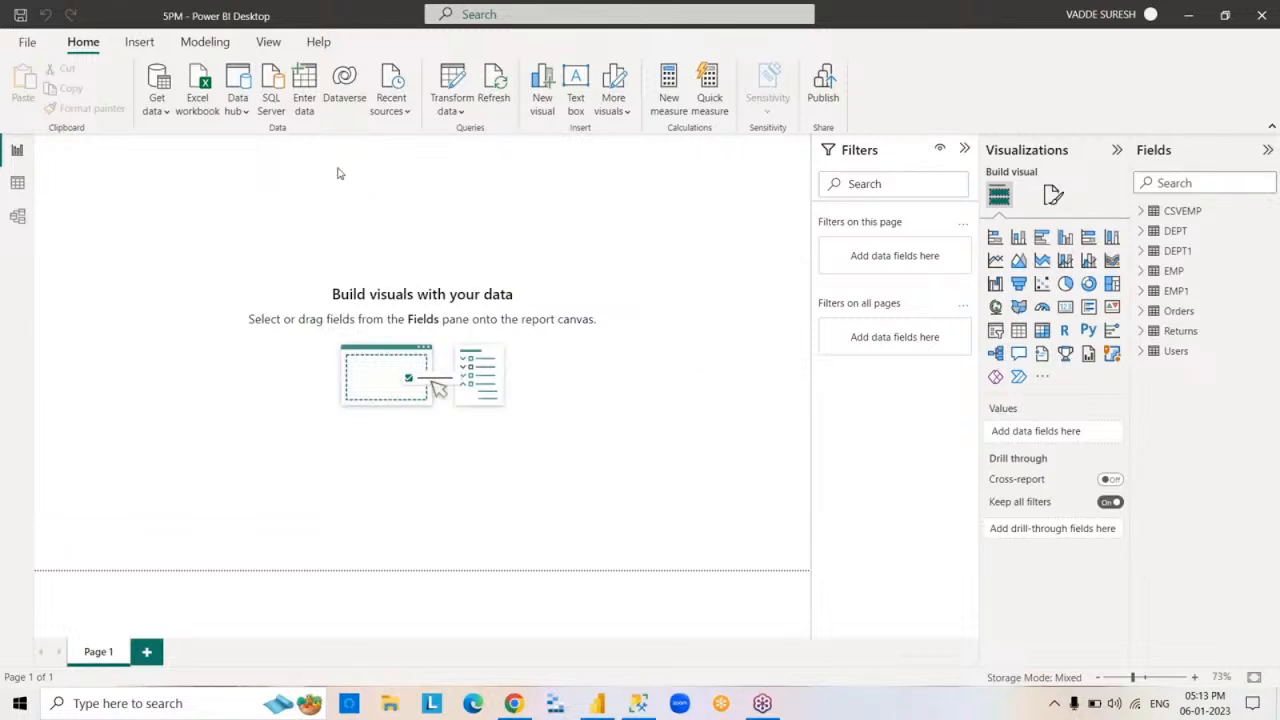
{"action": "left_click", "coordinate": [305, 90]}
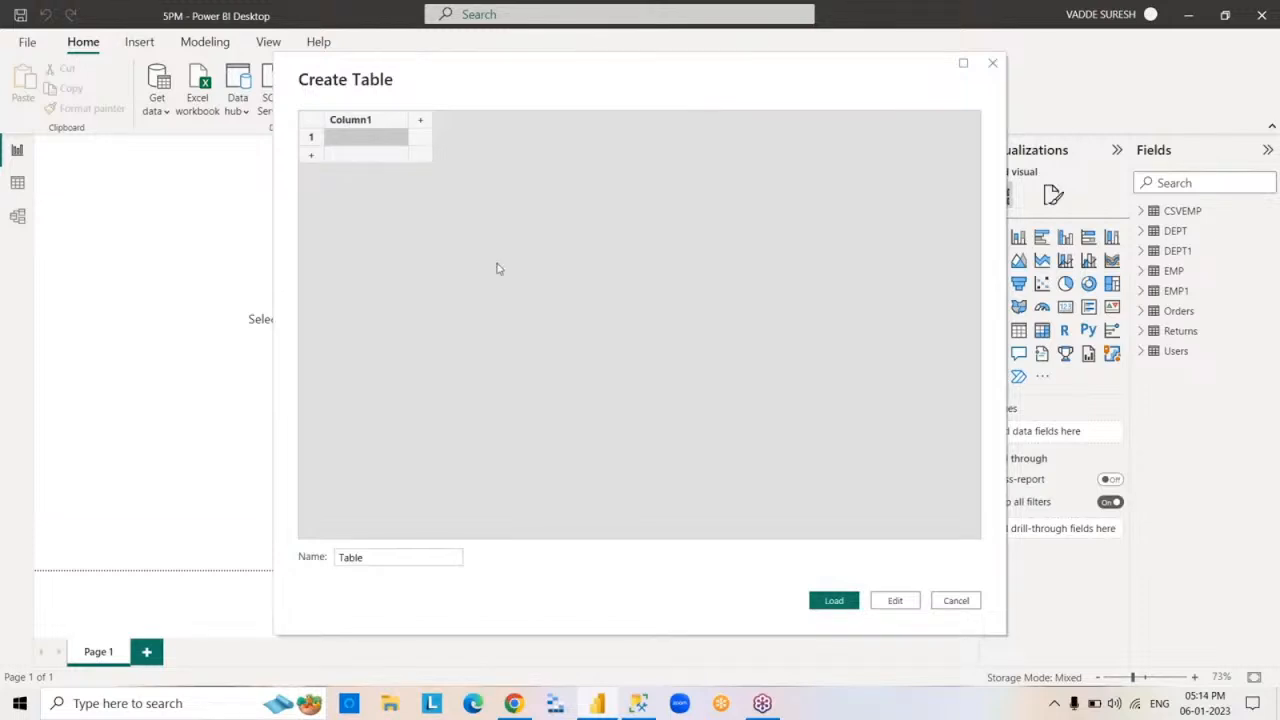
{"action": "left_click", "coordinate": [388, 124]}
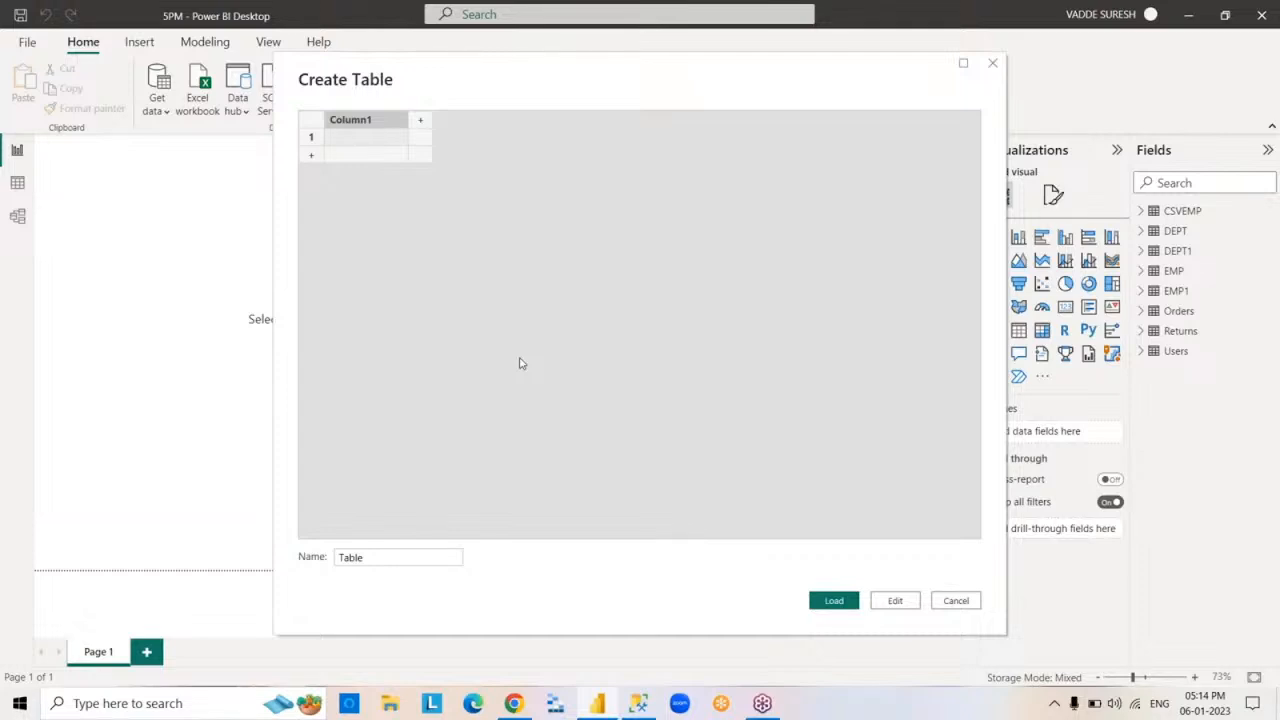
{"action": "type", "text": "ID"}
{"action": "key", "text": "Tab"}
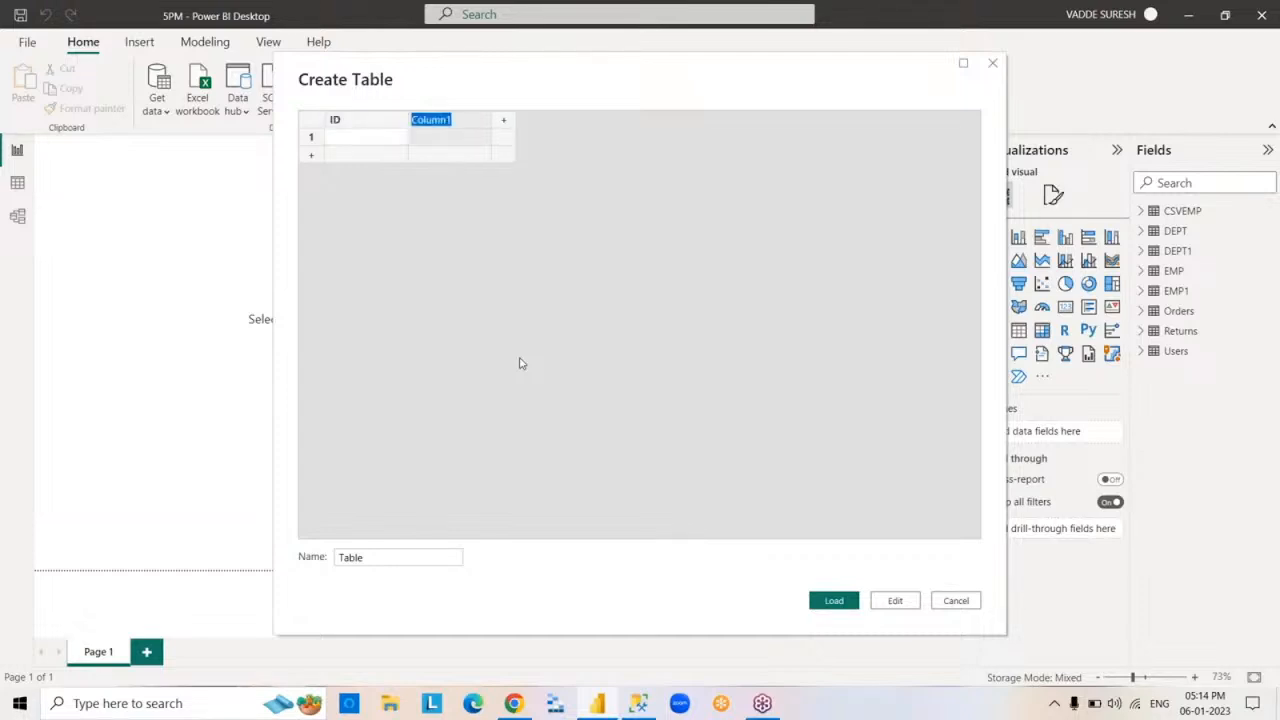
{"action": "type", "text": "ENAME"}
{"action": "key", "text": "Tab"}
{"action": "type", "text": "SAL"}
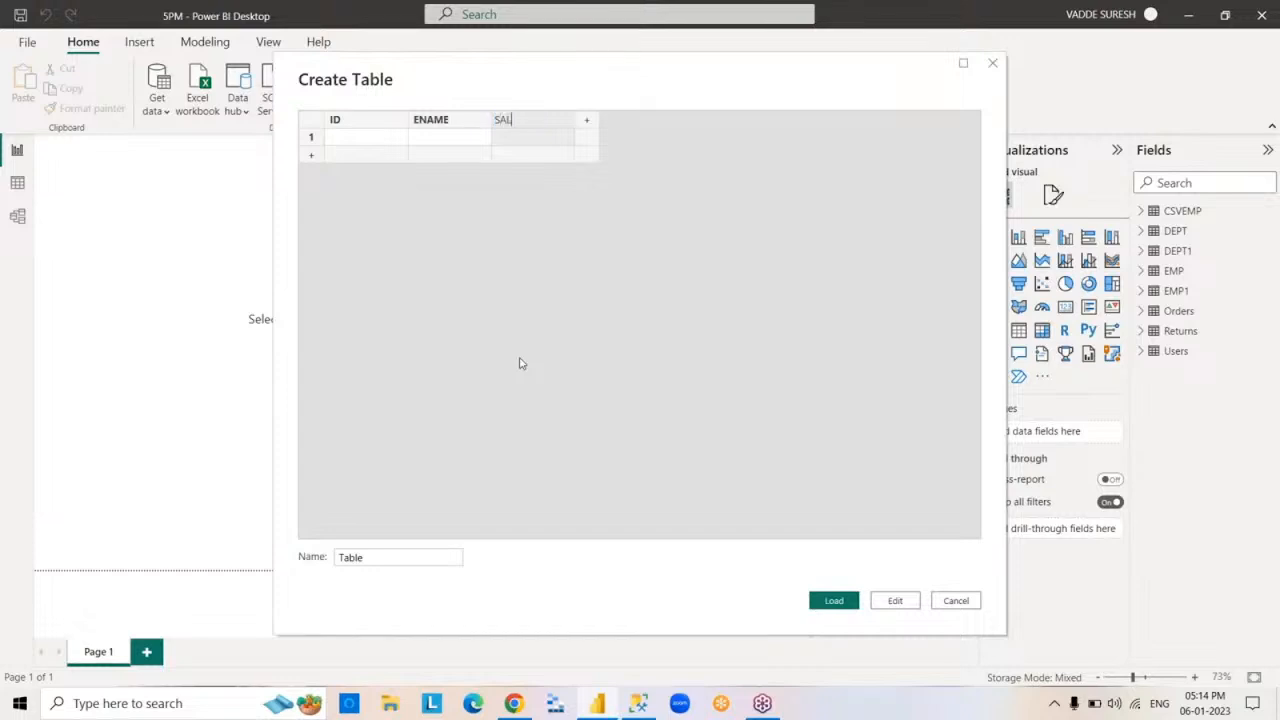
- Fill the table's first row with ID 1, the employee's name and SAL 7000
{"action": "left_click", "coordinate": [376, 139]}
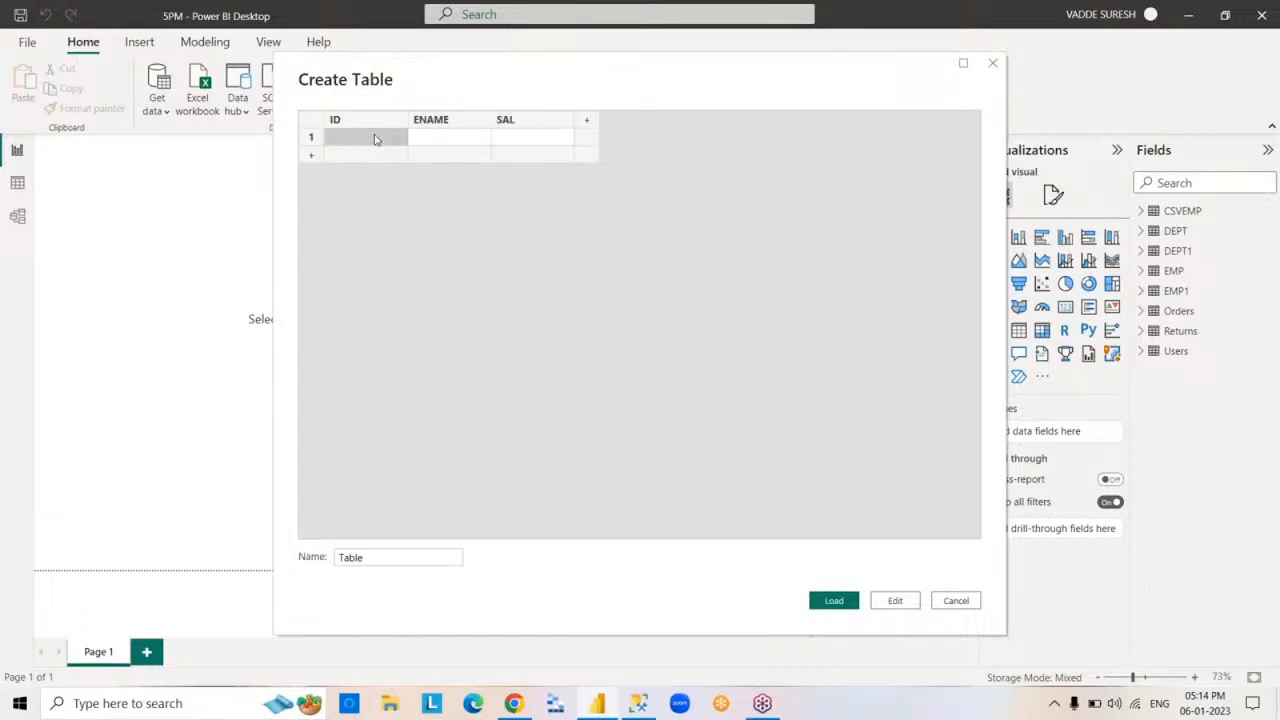
{"action": "type", "text": "1"}
{"action": "key", "text": "Tab"}
{"action": "type", "text": "SU"}
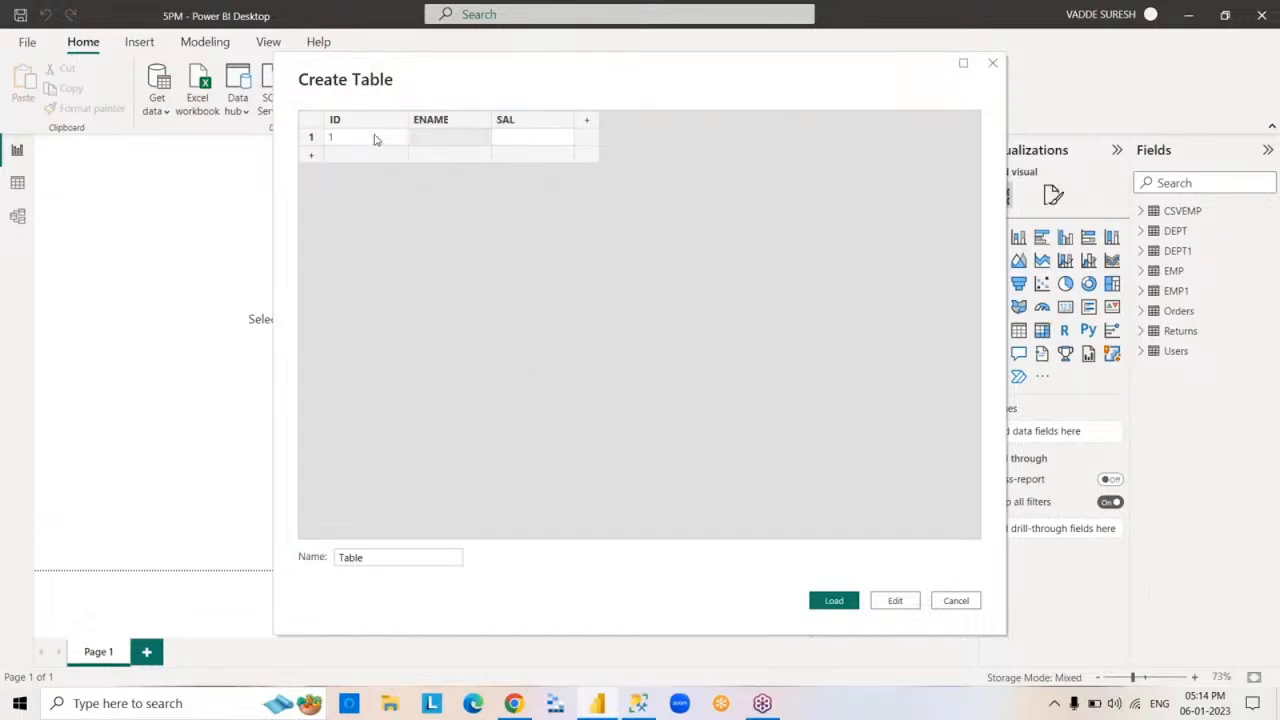
{"action": "type", "text": "RESH"}
{"action": "key", "text": "Tab"}
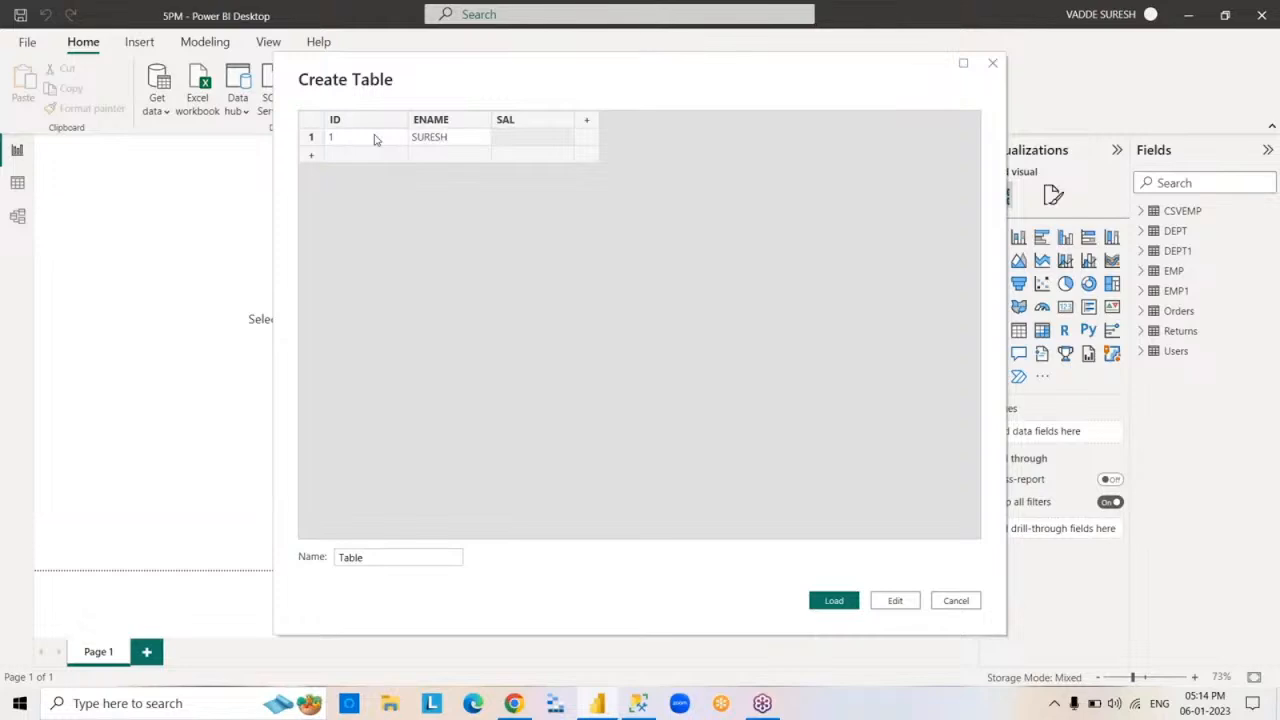
{"action": "type", "text": "7000"}
- Name the manually entered table EMP2 and load it into the report
{"action": "left_click_drag", "start_coordinate": [389, 560], "coordinate": [257, 561]}
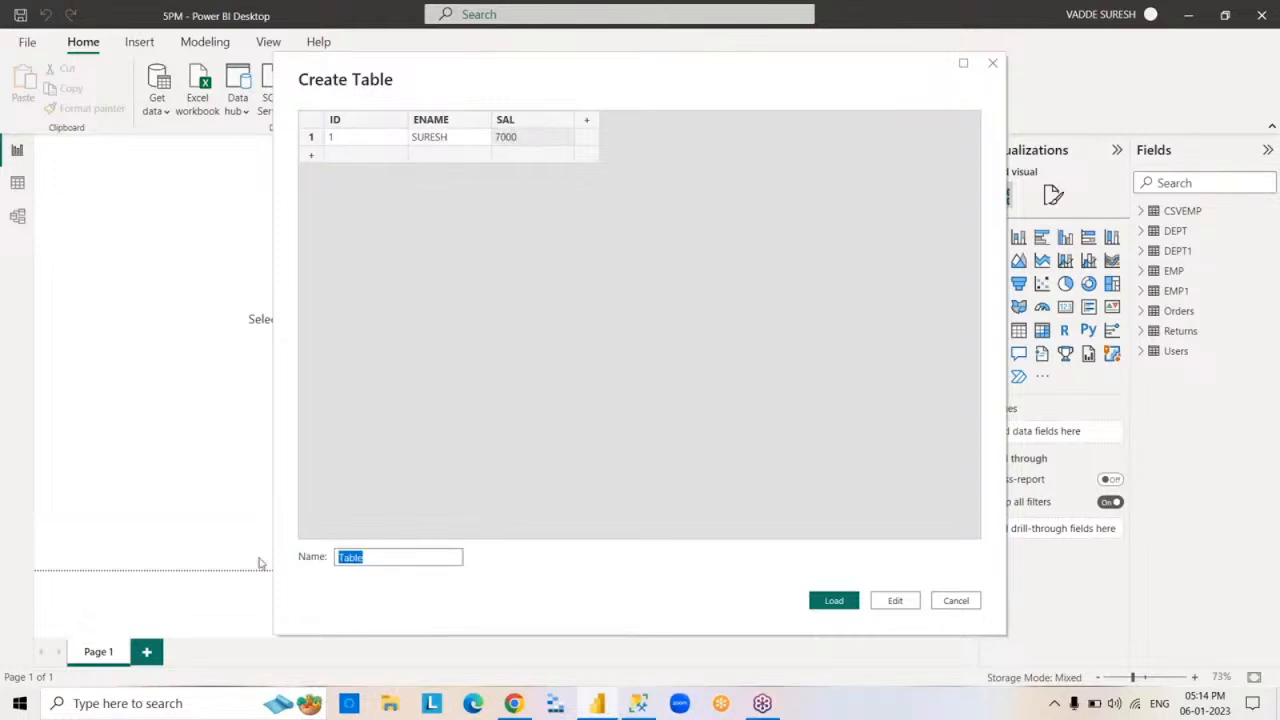
{"action": "type", "text": "EMP2"}
{"action": "left_click", "coordinate": [842, 604]}
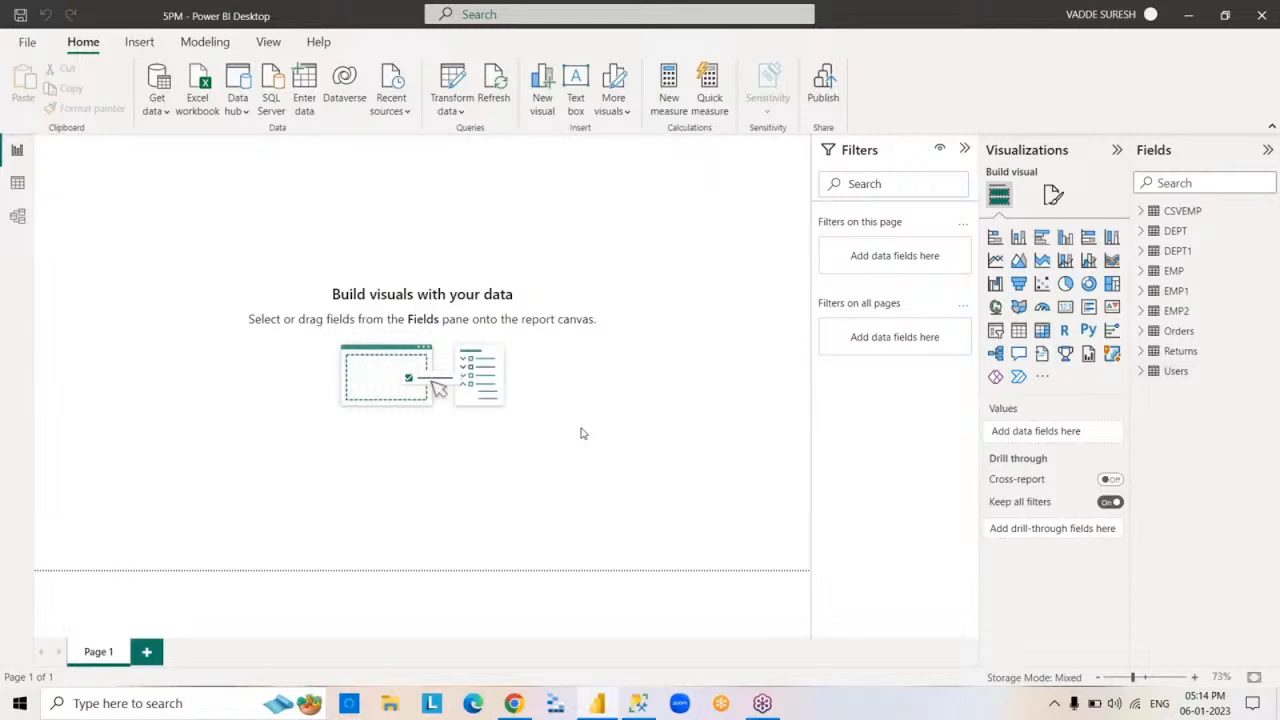
- Display the rows of the EMP2 table in Data view
{"action": "left_click", "coordinate": [1177, 312]}
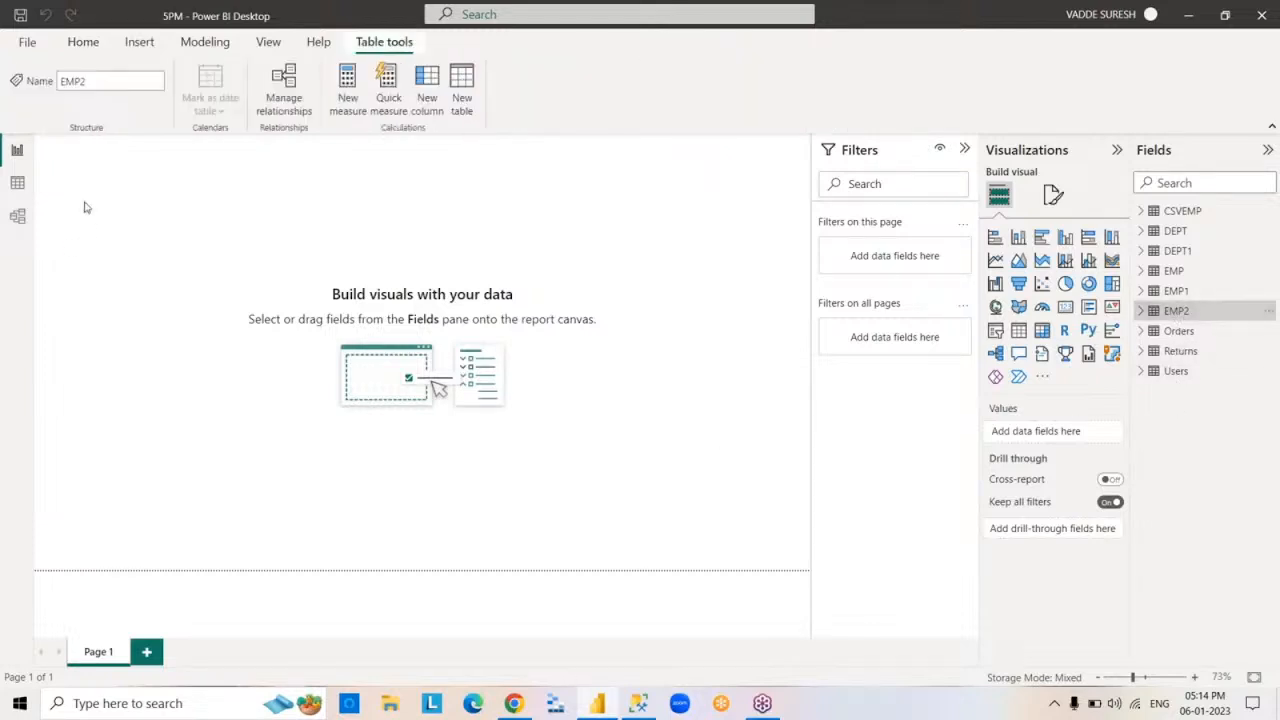
{"action": "left_click", "coordinate": [17, 186]}
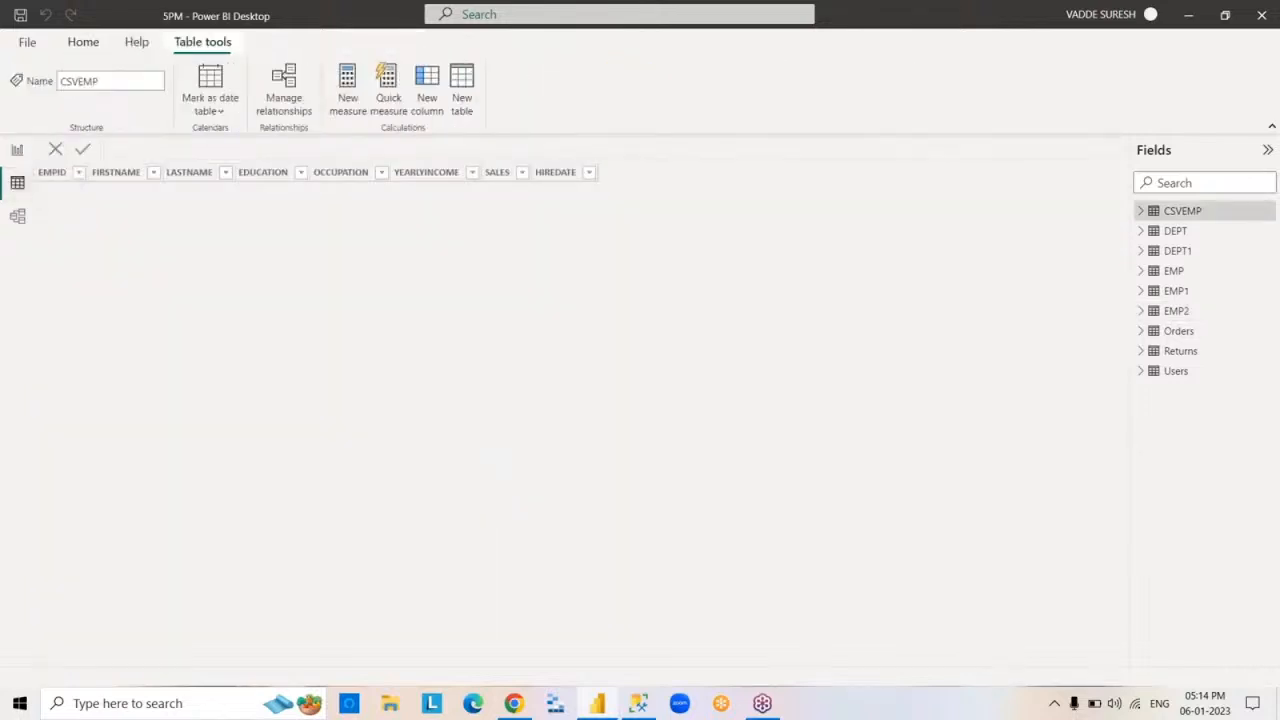
{"action": "left_click", "coordinate": [1176, 312]}
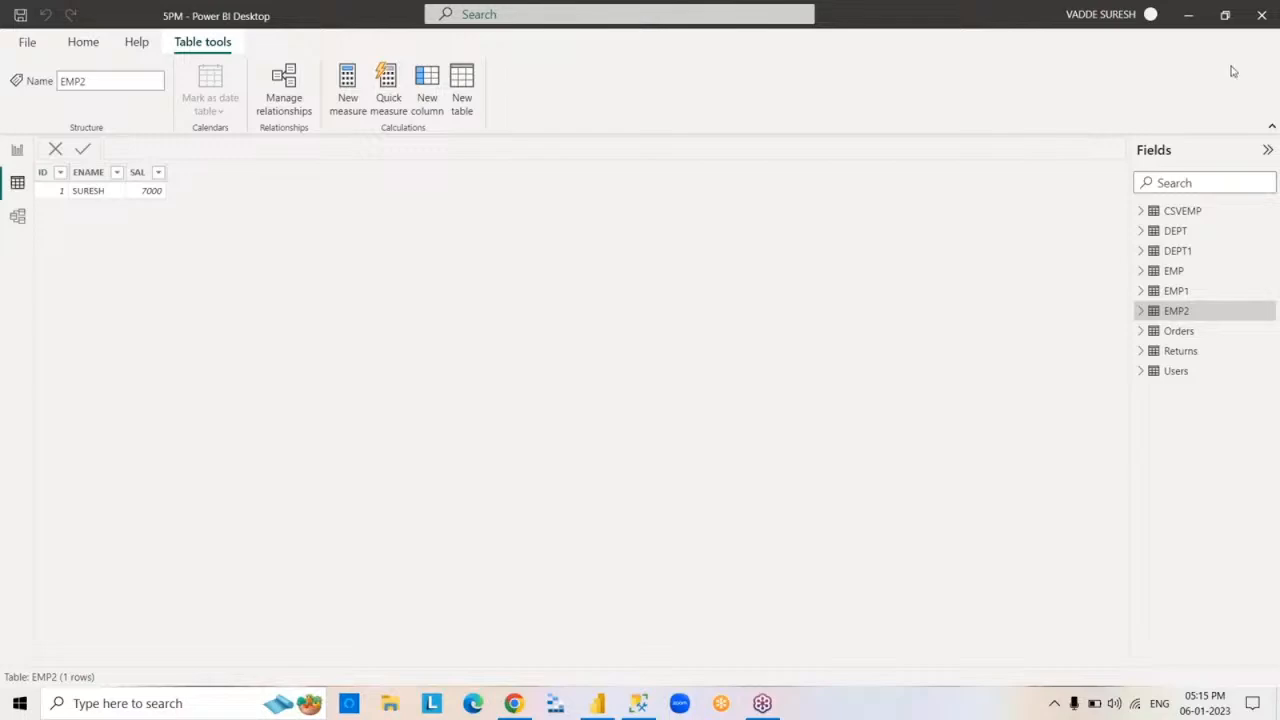
- Minimize the report and switch to SQL Server Management Studio
{"action": "left_click", "coordinate": [1190, 15]}
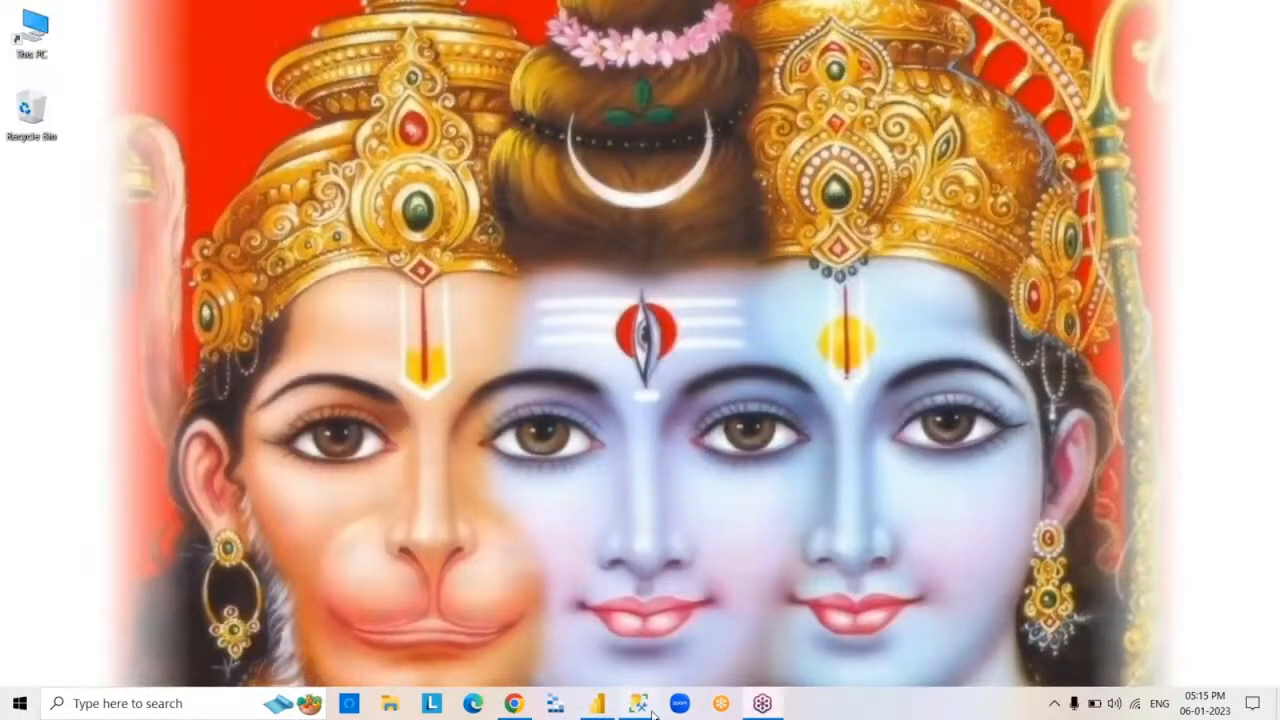
{"action": "left_click", "coordinate": [648, 706]}
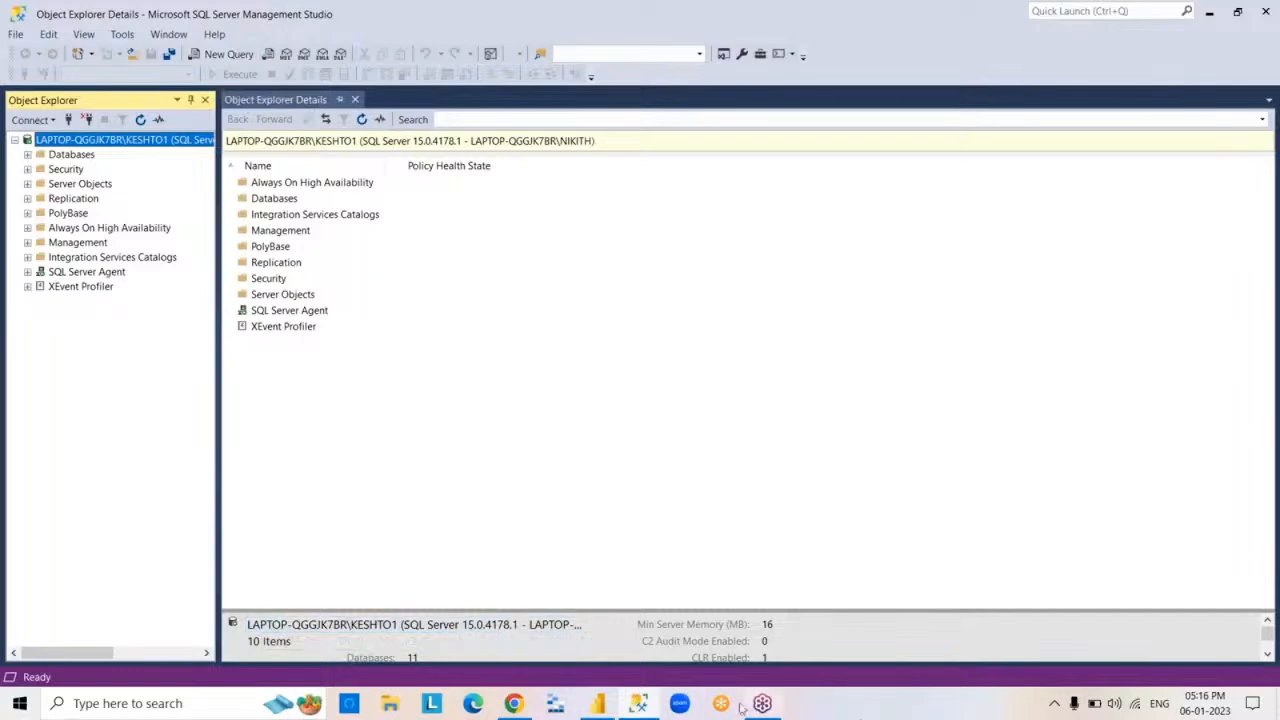
{"action": "left_click", "coordinate": [651, 711]}
{"action": "left_click", "coordinate": [651, 711]}
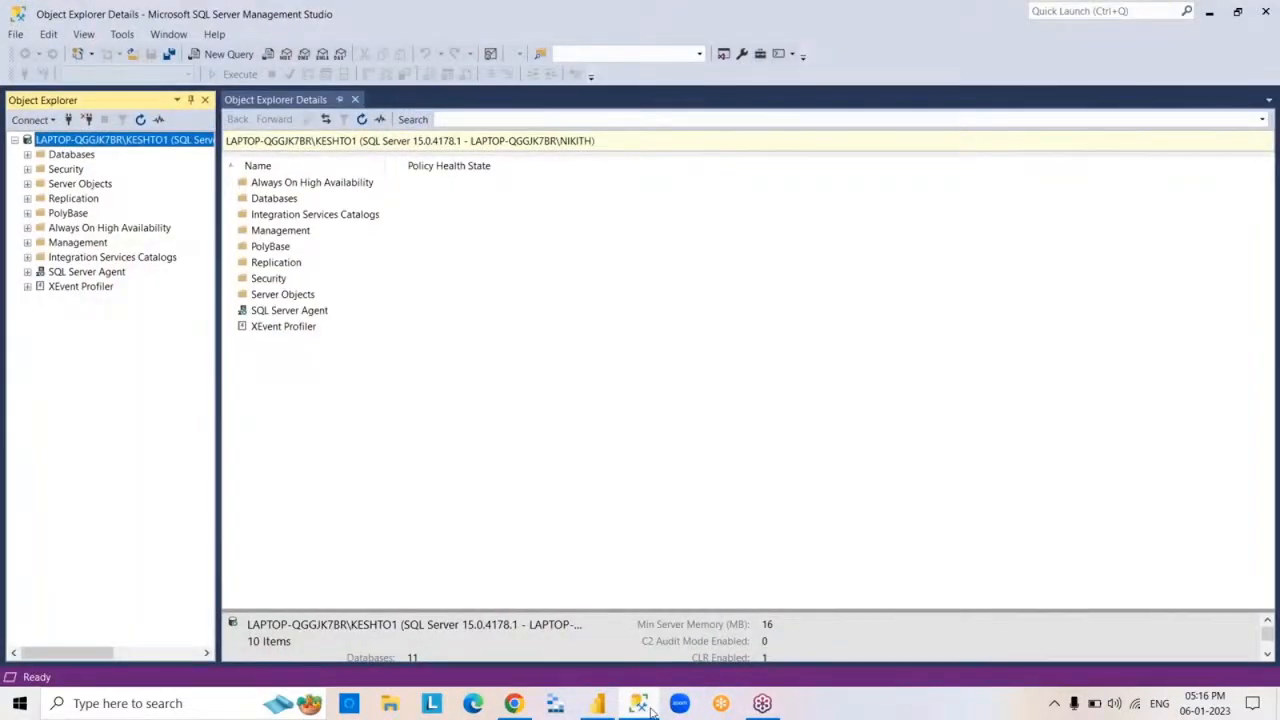
{"action": "left_click", "coordinate": [650, 709]}
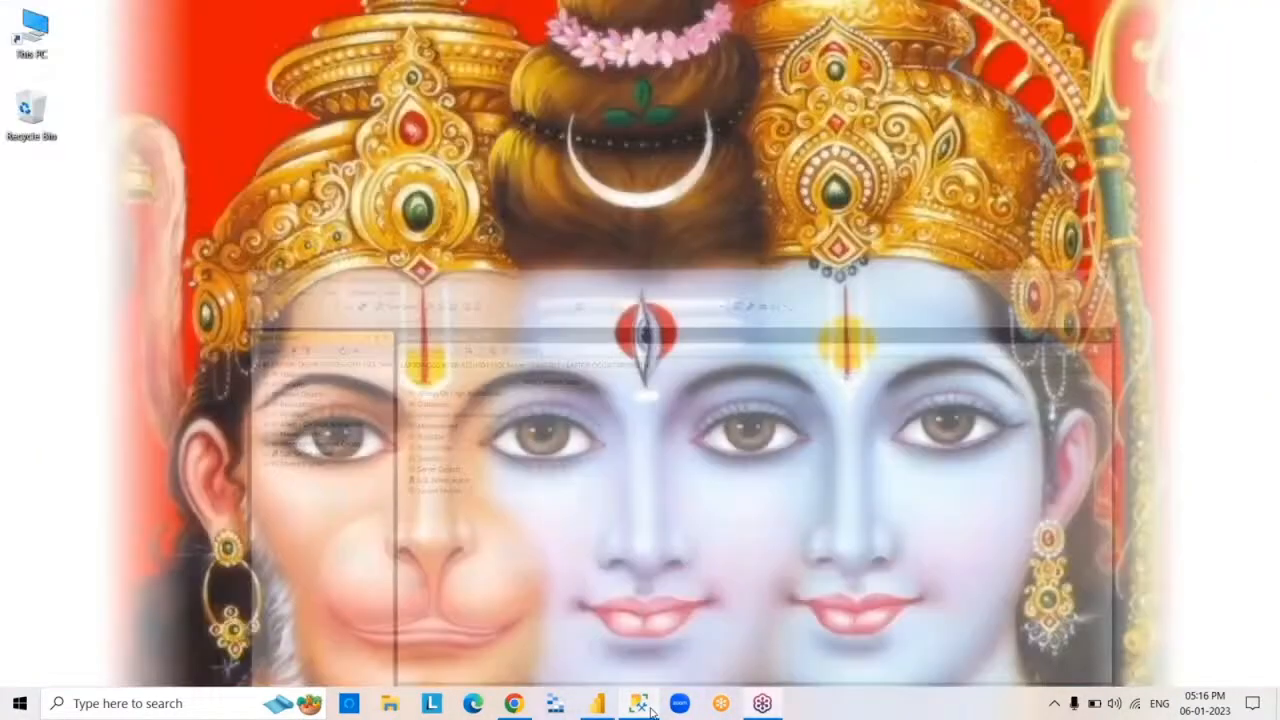
{"action": "left_click", "coordinate": [651, 710]}
{"action": "left_click", "coordinate": [651, 711]}
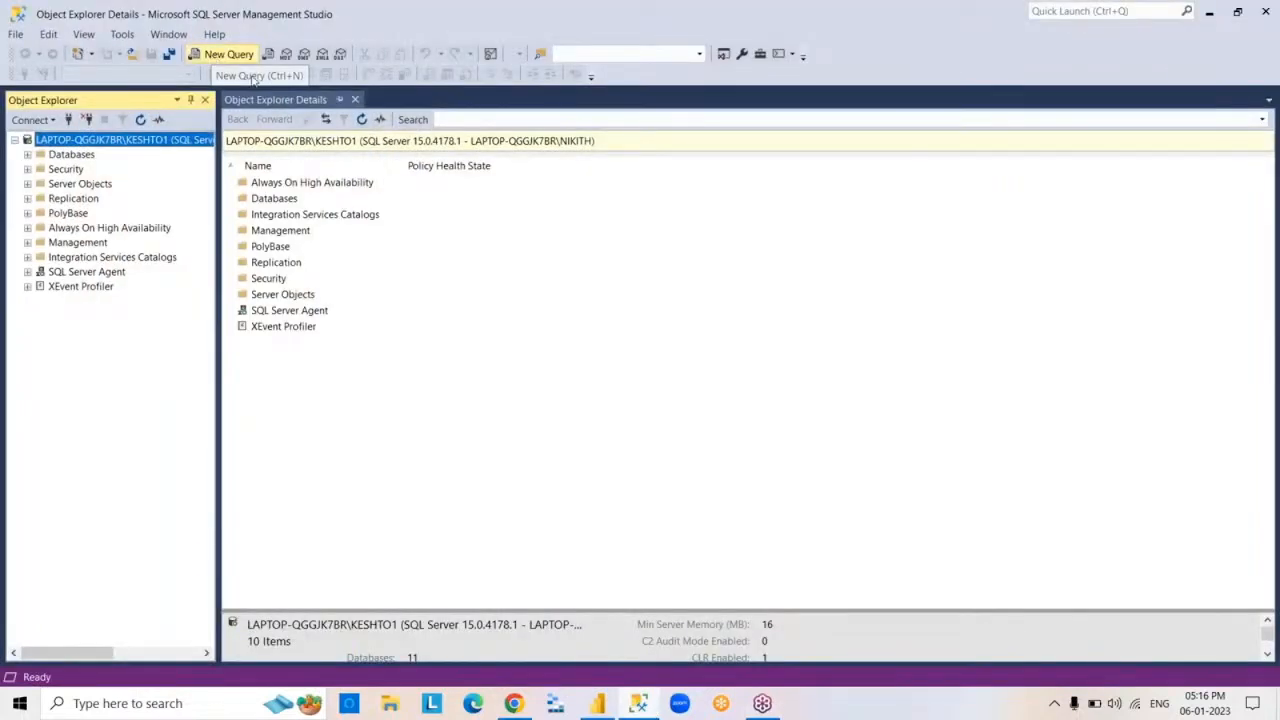
- Open a new query window, close the duplicate one, and set the query's database to SURESHDB
{"action": "left_click", "coordinate": [229, 54]}
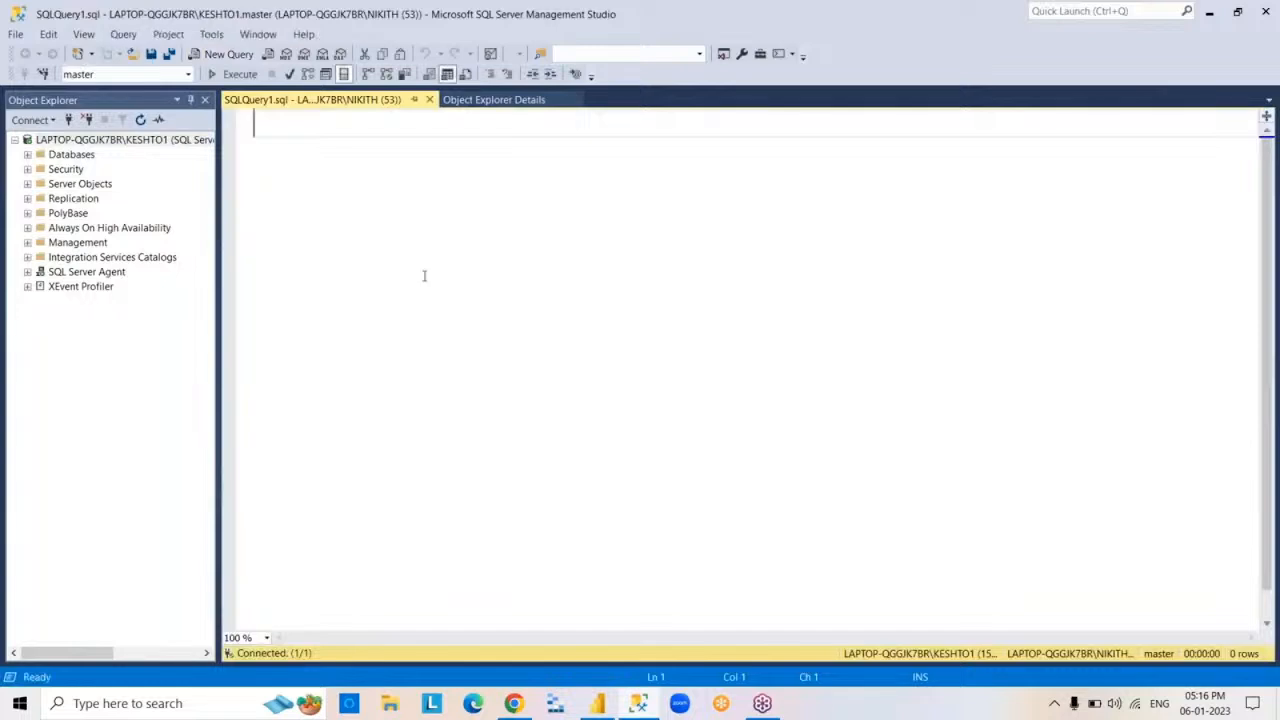
{"action": "left_click", "coordinate": [229, 54]}
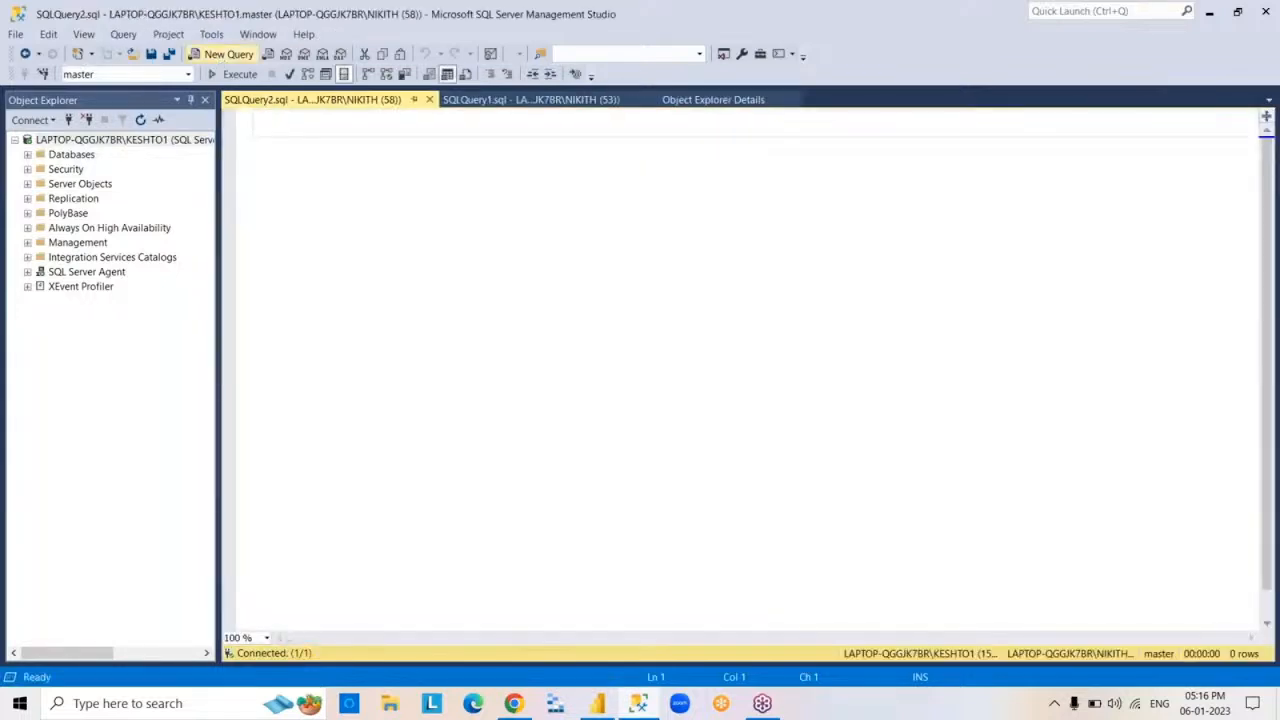
{"action": "left_click", "coordinate": [648, 100]}
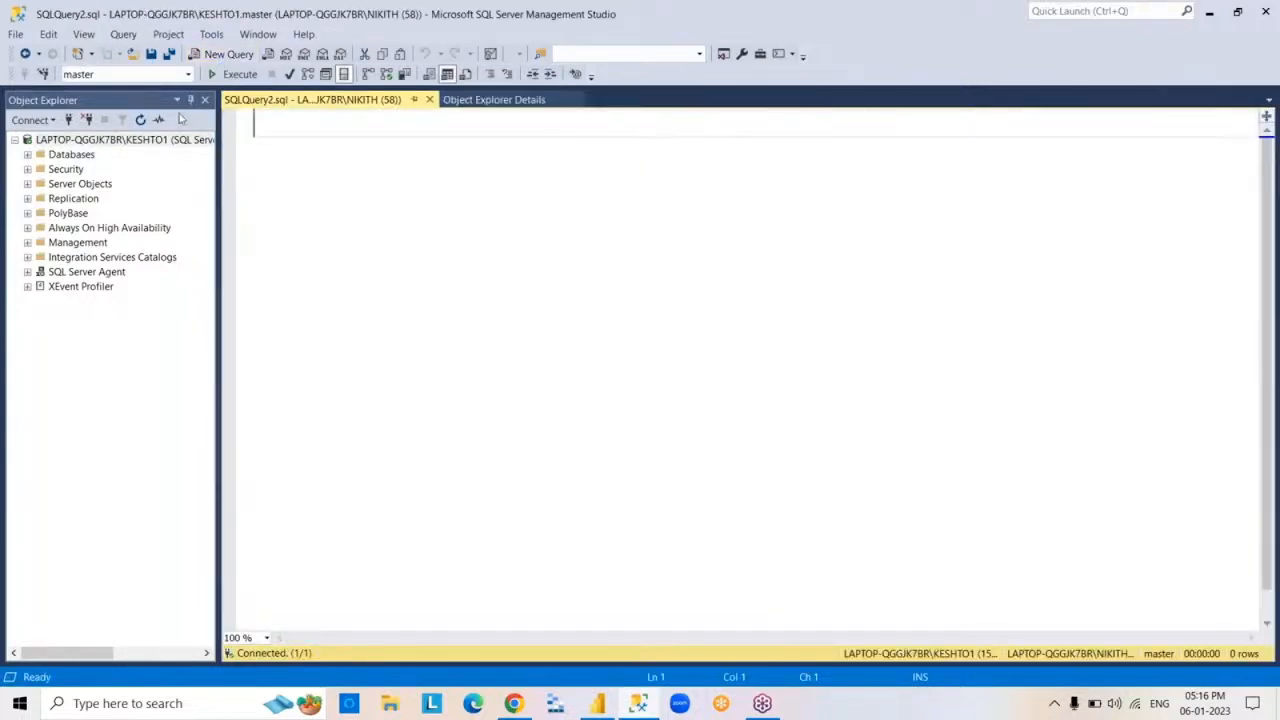
{"action": "left_click", "coordinate": [188, 74]}
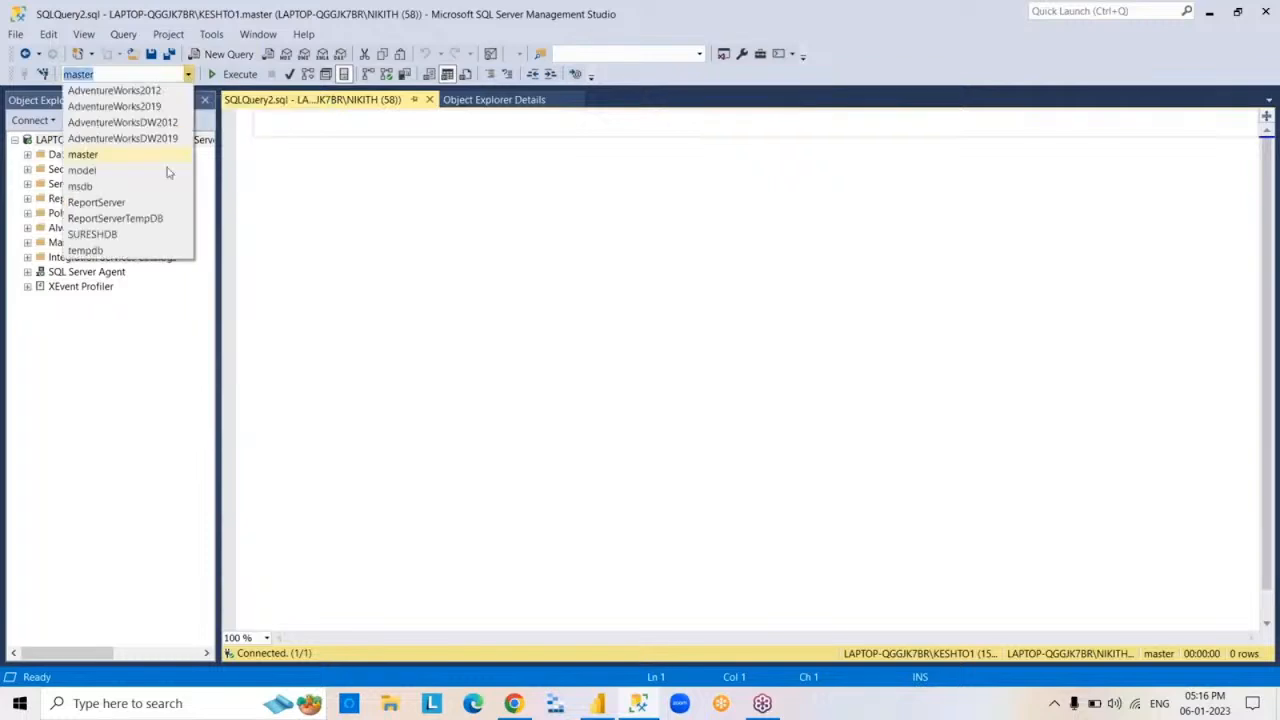
{"action": "left_click", "coordinate": [148, 232]}
{"action": "left_click", "coordinate": [368, 257]}
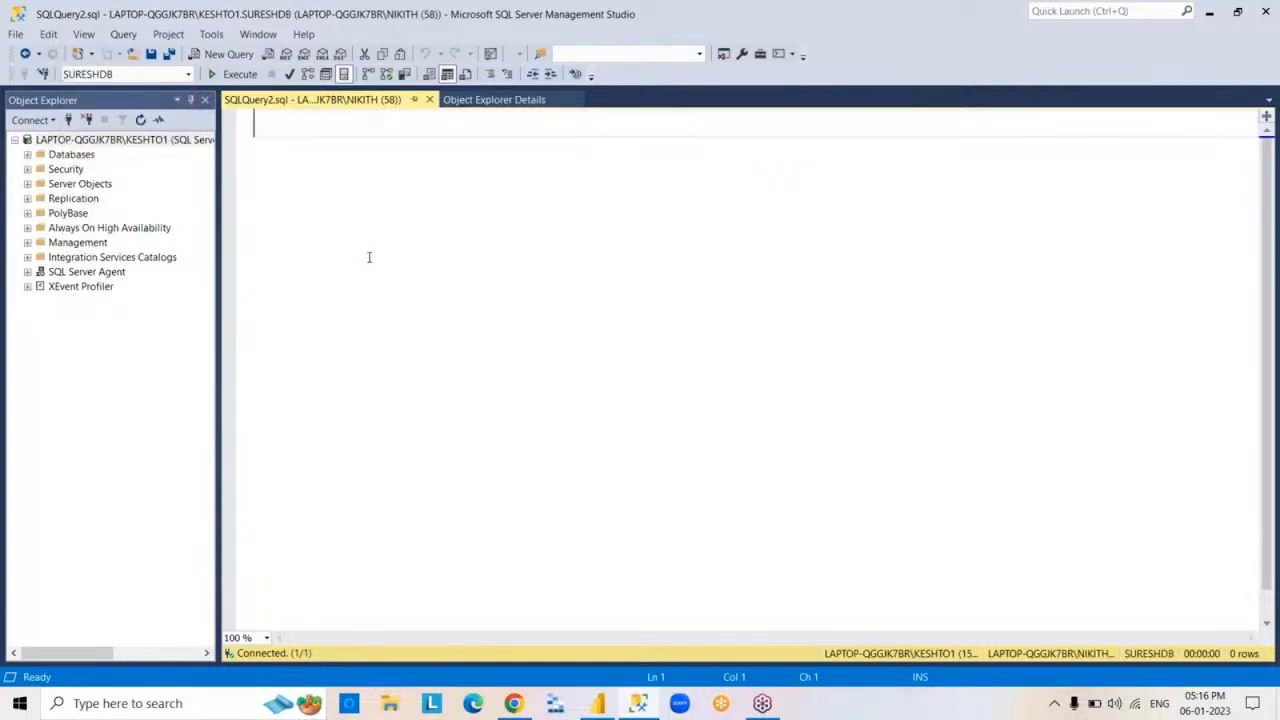
- Write and execute the query SELECT*FROM EMP
{"action": "type", "text": "SELECT*FROM EM"}
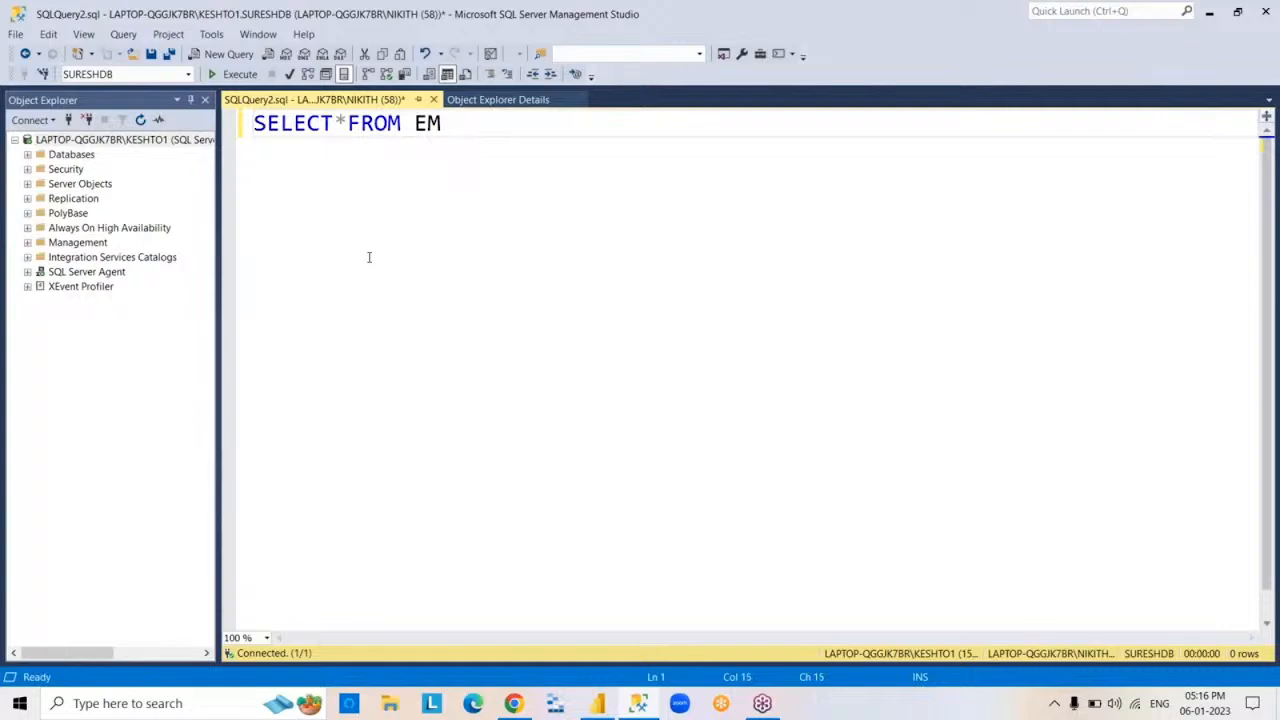
{"action": "key", "text": "BackSpace"}
{"action": "type", "text": "P"}
{"action": "key", "text": "F5"}
{"action": "key", "text": "ctrl+a"}
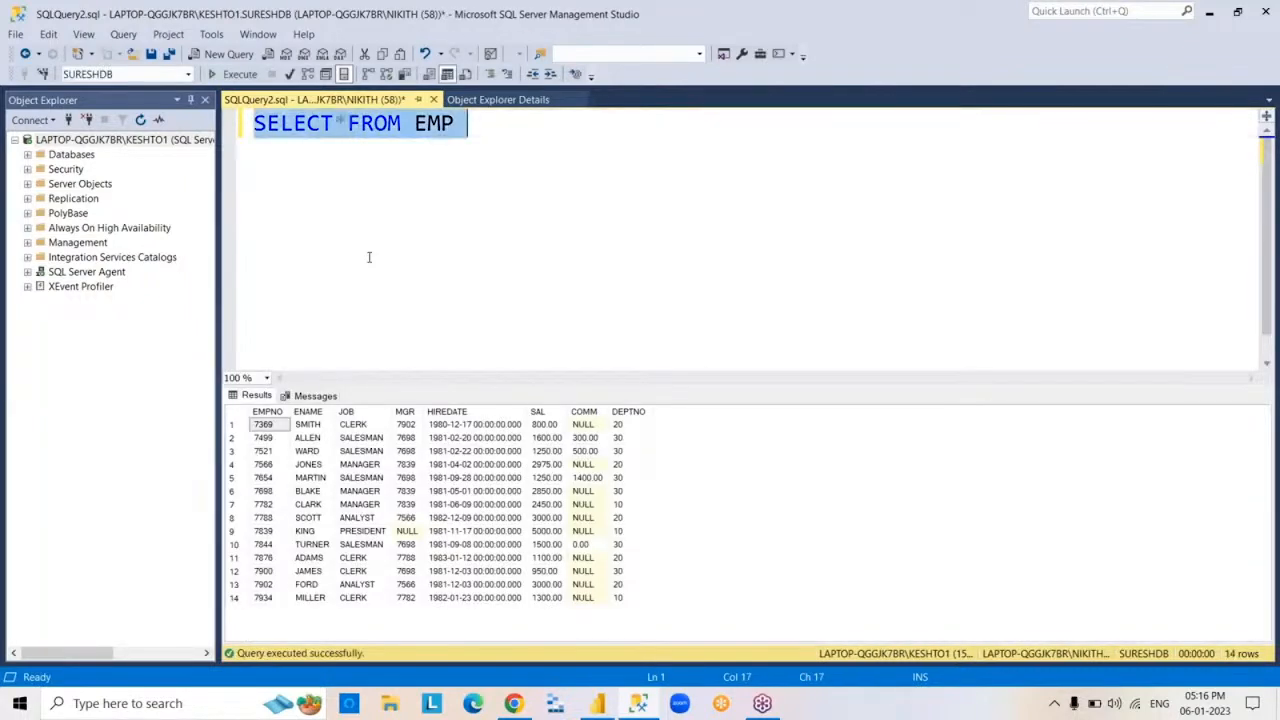
{"action": "key", "text": "BackSpace"}
{"action": "key", "text": "ctrl+z"}
{"action": "left_click", "coordinate": [677, 311]}
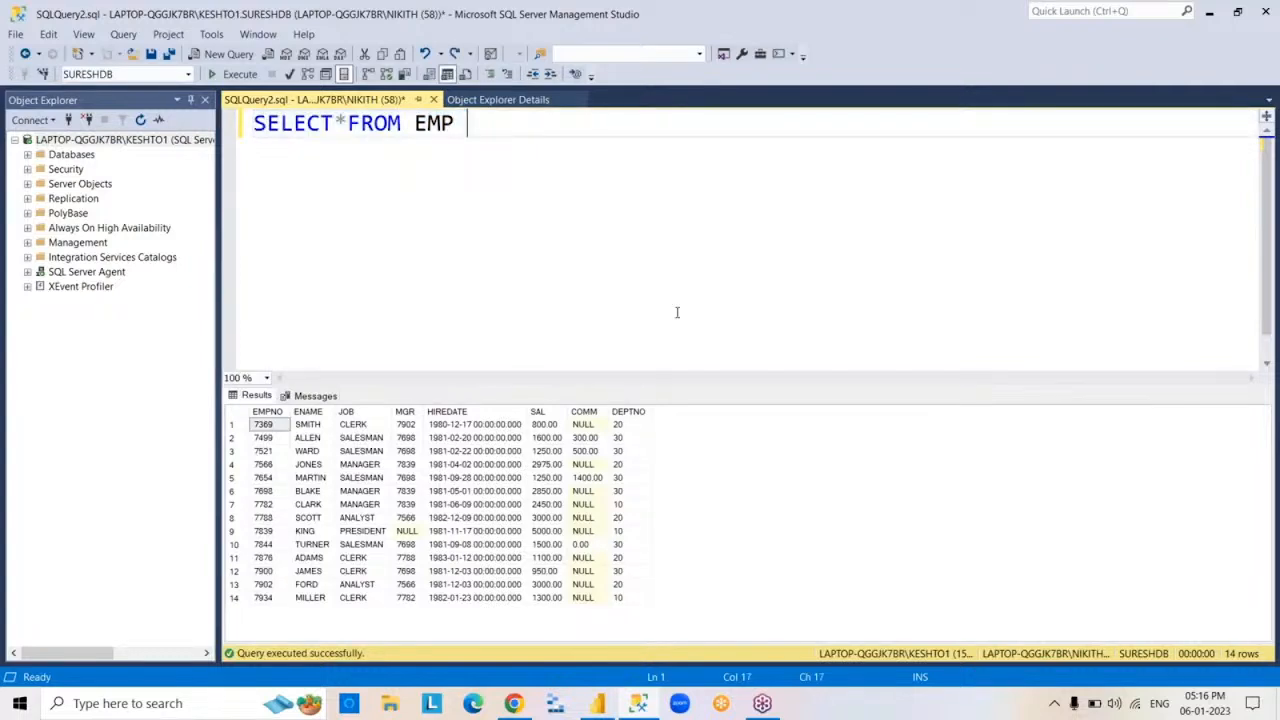
- Copy all rows of the EMP query results together with their column headers
{"action": "left_click", "coordinate": [232, 417]}
{"action": "right_click", "coordinate": [234, 418]}
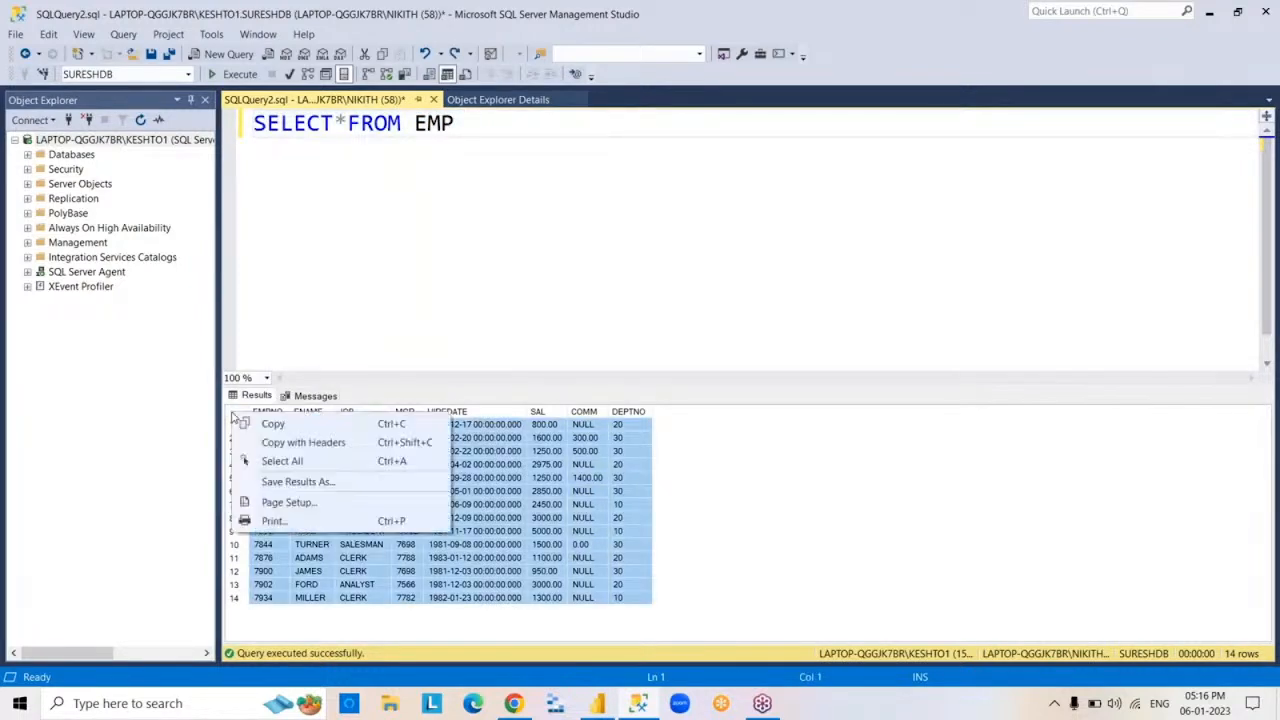
{"action": "left_click", "coordinate": [272, 444]}
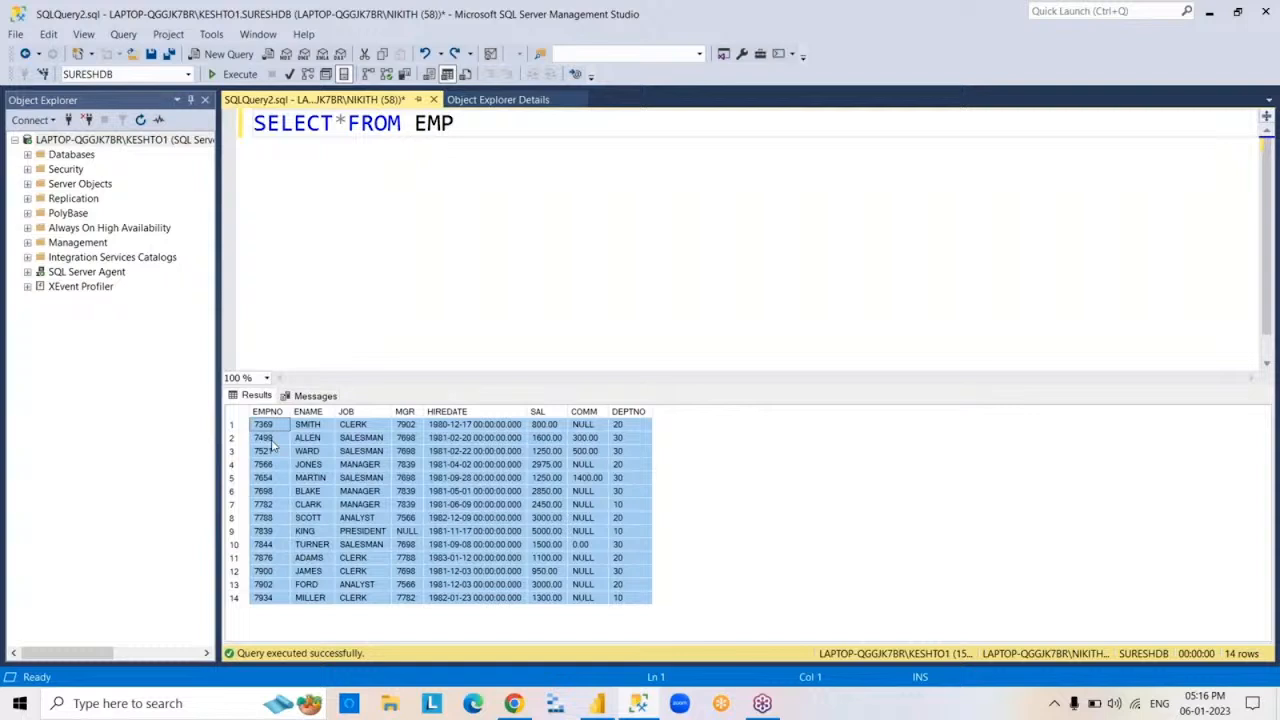
- Rerun the EMP query and clear the query text from the editor
{"action": "left_click", "coordinate": [674, 298]}
{"action": "key", "text": "F5"}
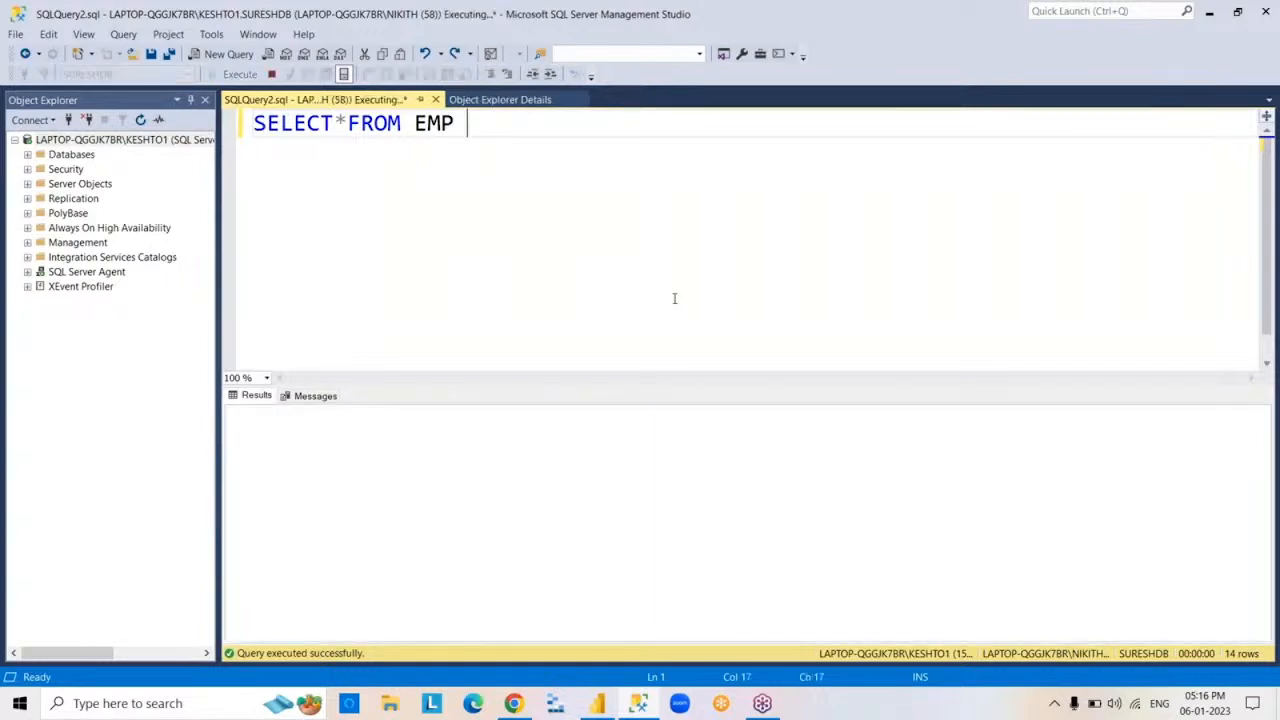
{"action": "key", "text": "ctrl+a"}
{"action": "key", "text": "Delete"}
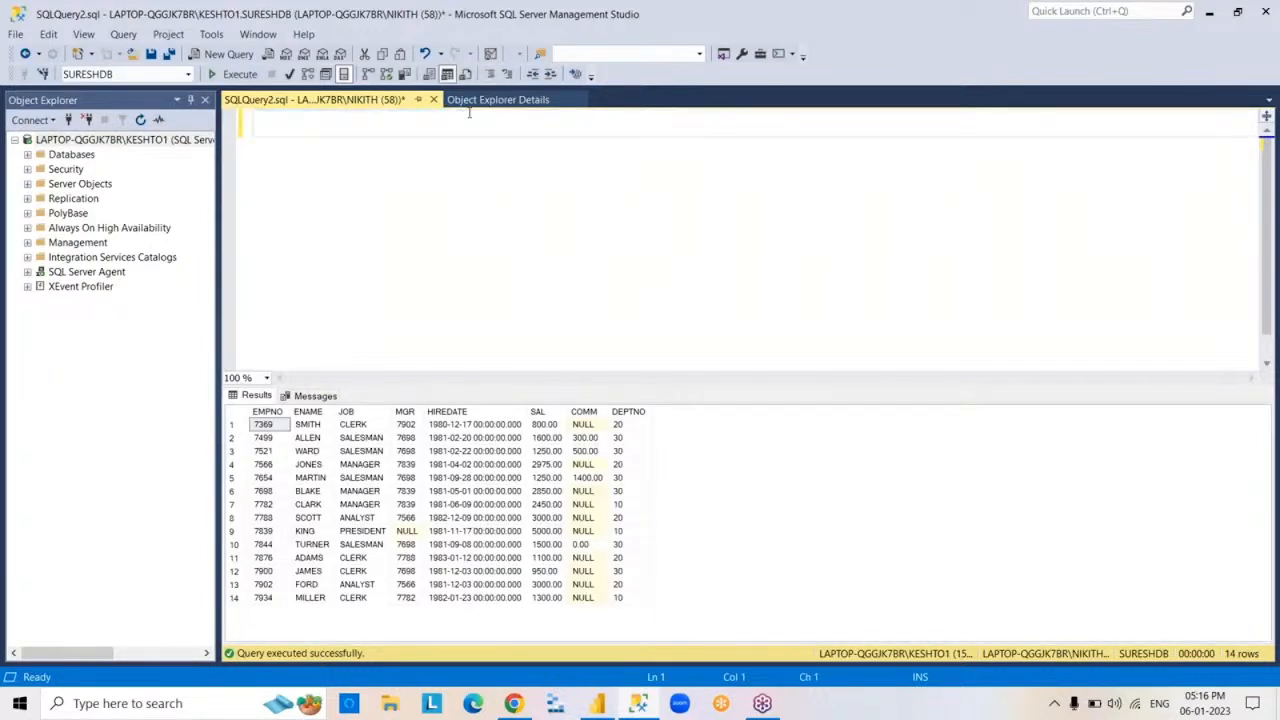
- Show the Object Explorer details, minimize SQL Server Management Studio and switch back to the 5PM report in Power BI Desktop
{"action": "left_click", "coordinate": [455, 100]}
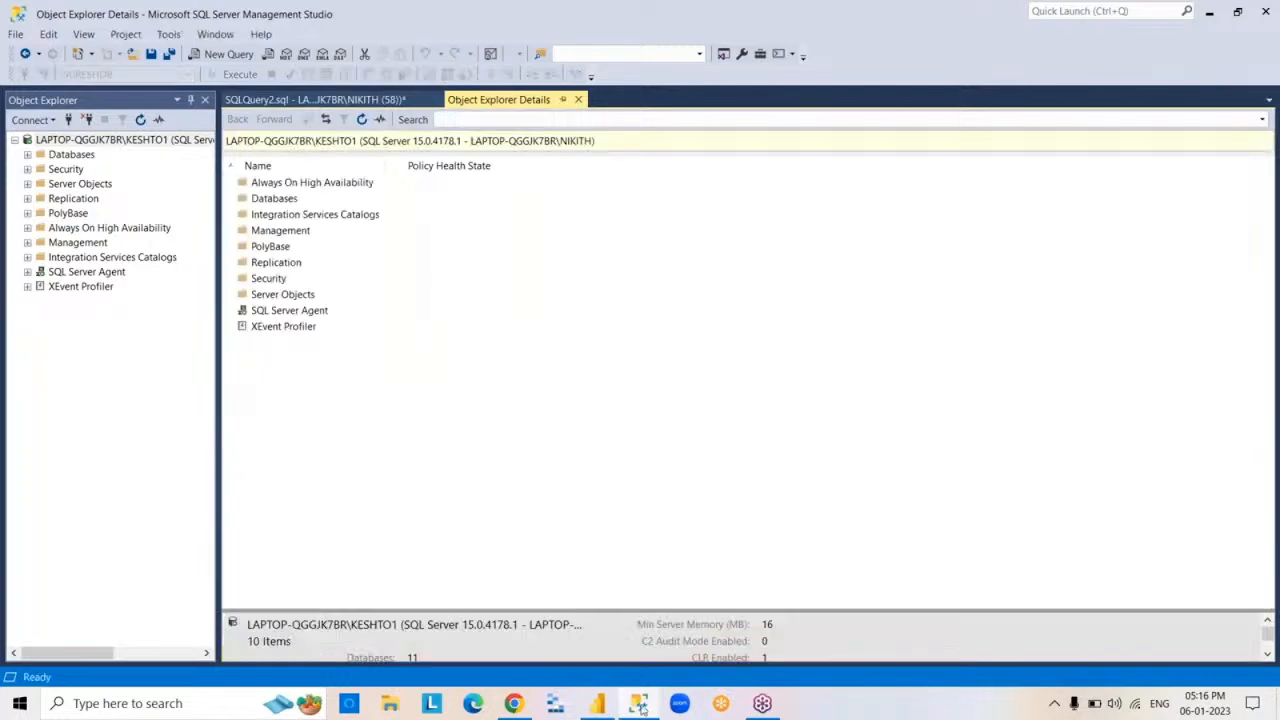
{"action": "left_click", "coordinate": [640, 706]}
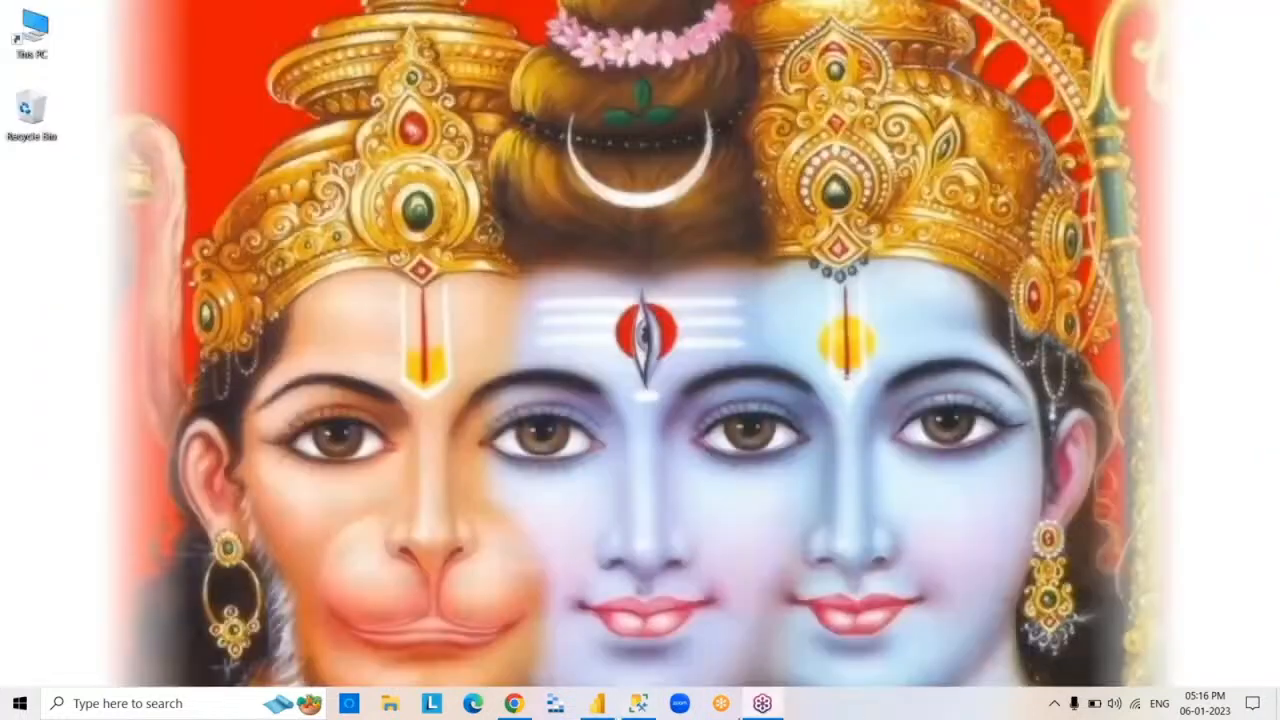
{"action": "left_click", "coordinate": [598, 706]}
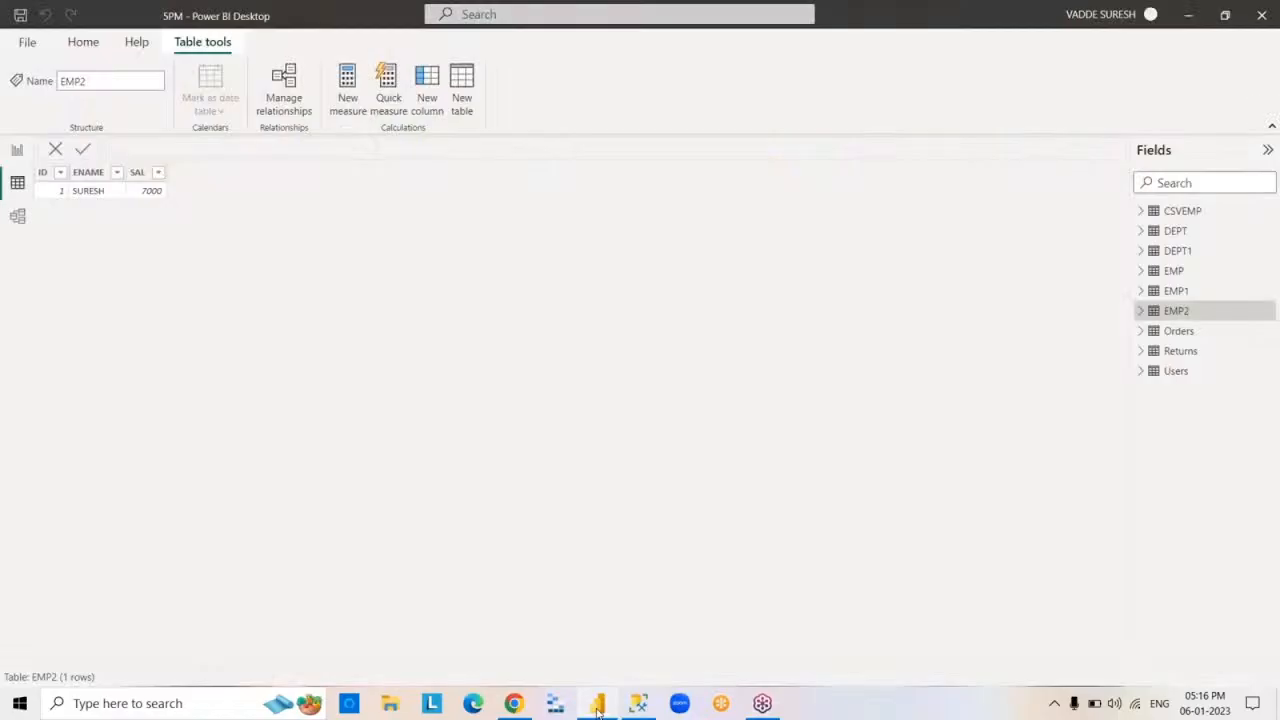
{"action": "left_click", "coordinate": [598, 712]}
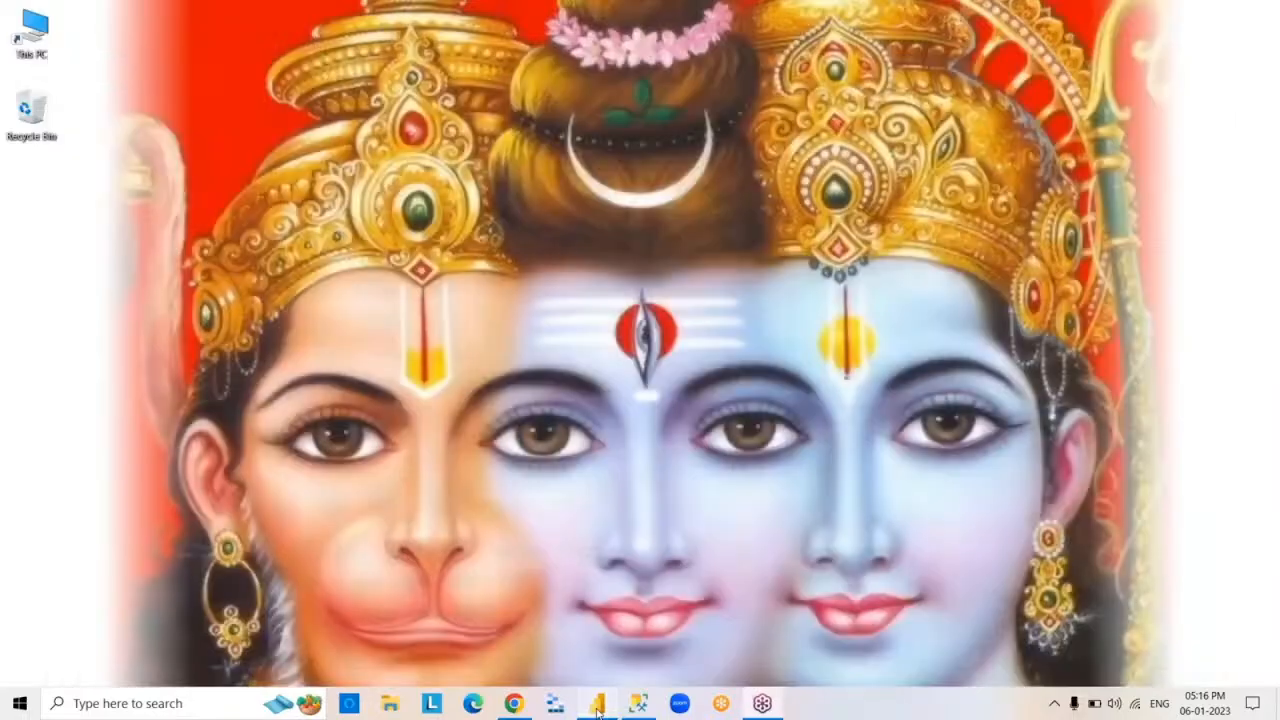
{"action": "left_click", "coordinate": [598, 712]}
{"action": "left_click", "coordinate": [598, 708]}
{"action": "left_click", "coordinate": [598, 708]}
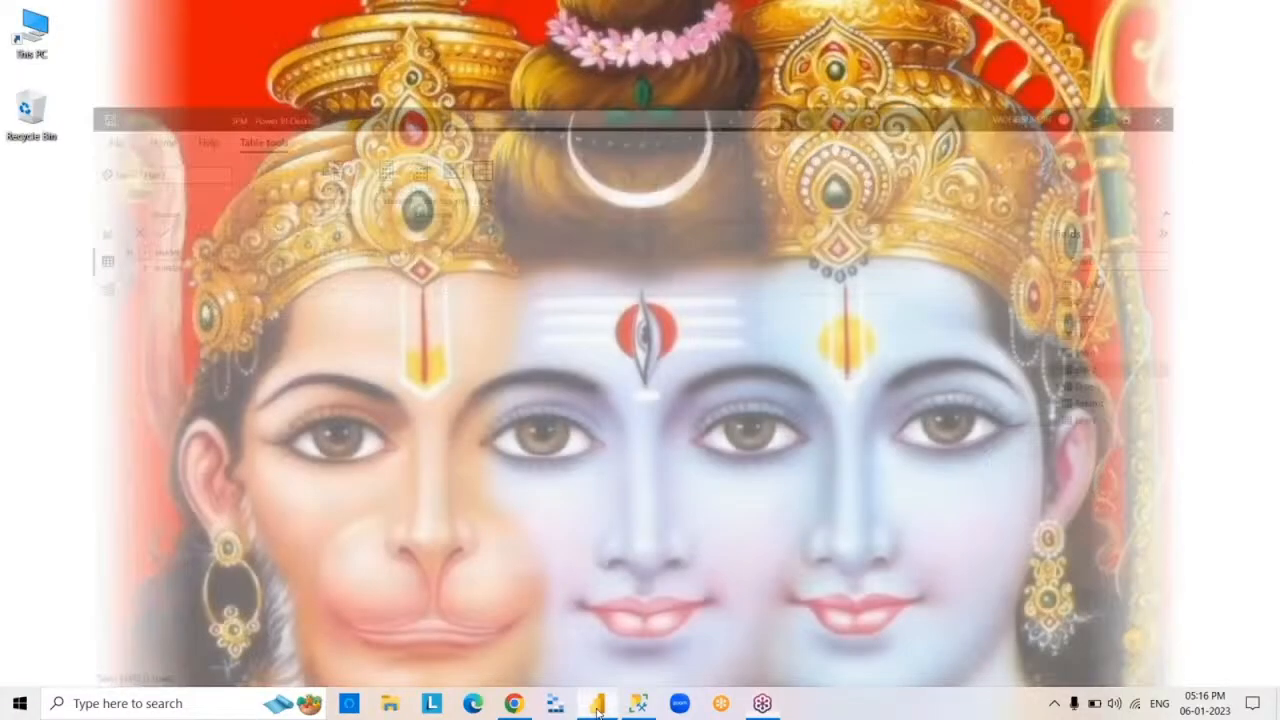
{"action": "left_click", "coordinate": [598, 708]}
{"action": "left_click", "coordinate": [598, 708]}
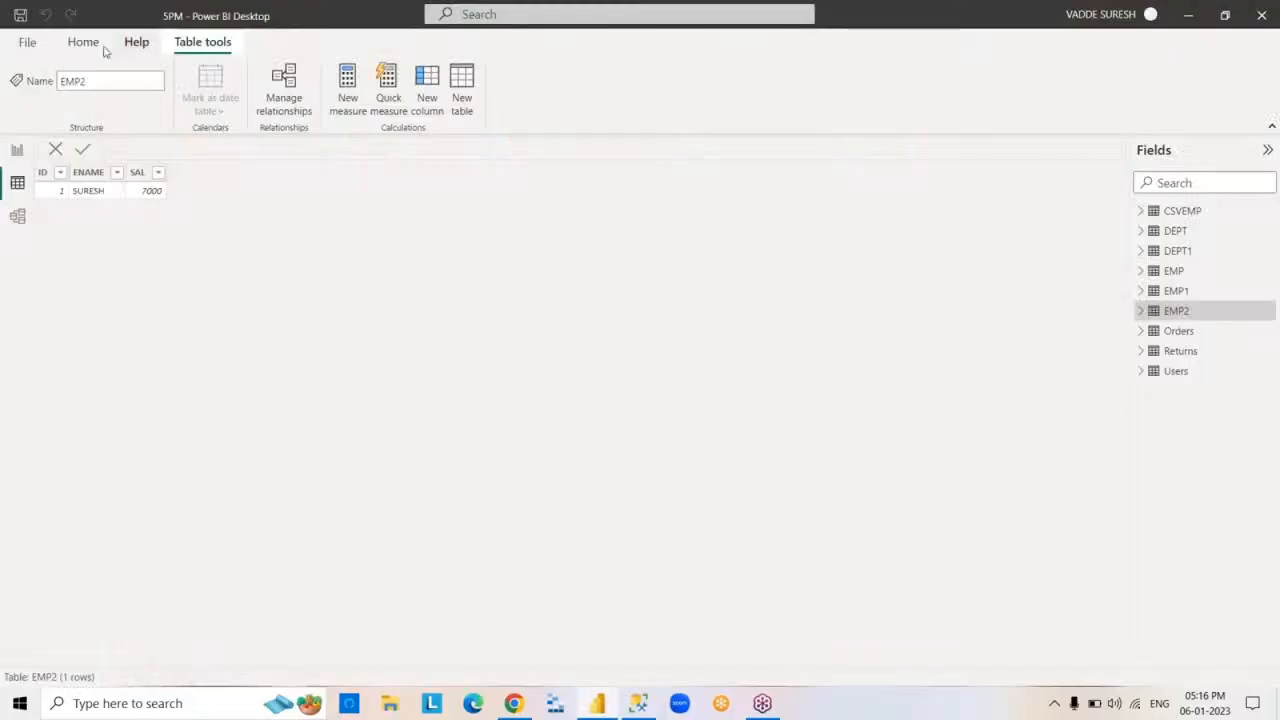
- Start a manually entered table and paste the copied EMP rows with their column headers into it
{"action": "left_click", "coordinate": [83, 41]}
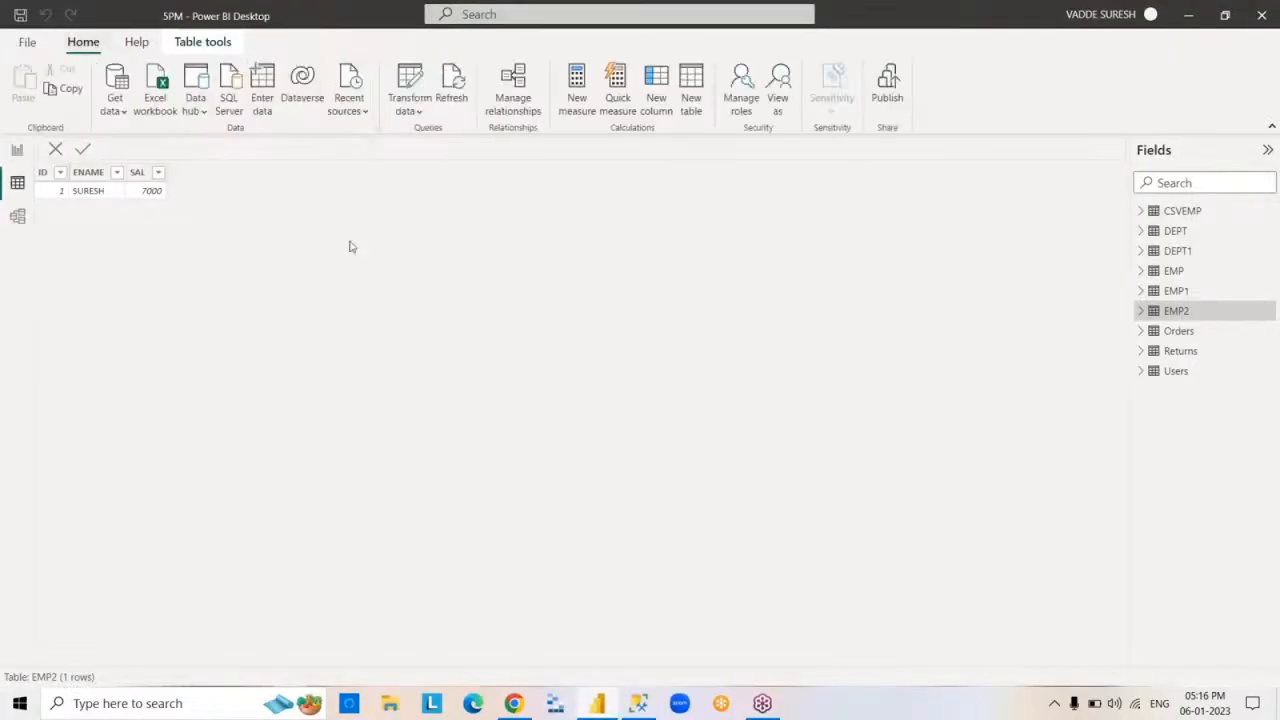
{"action": "left_click", "coordinate": [264, 96]}
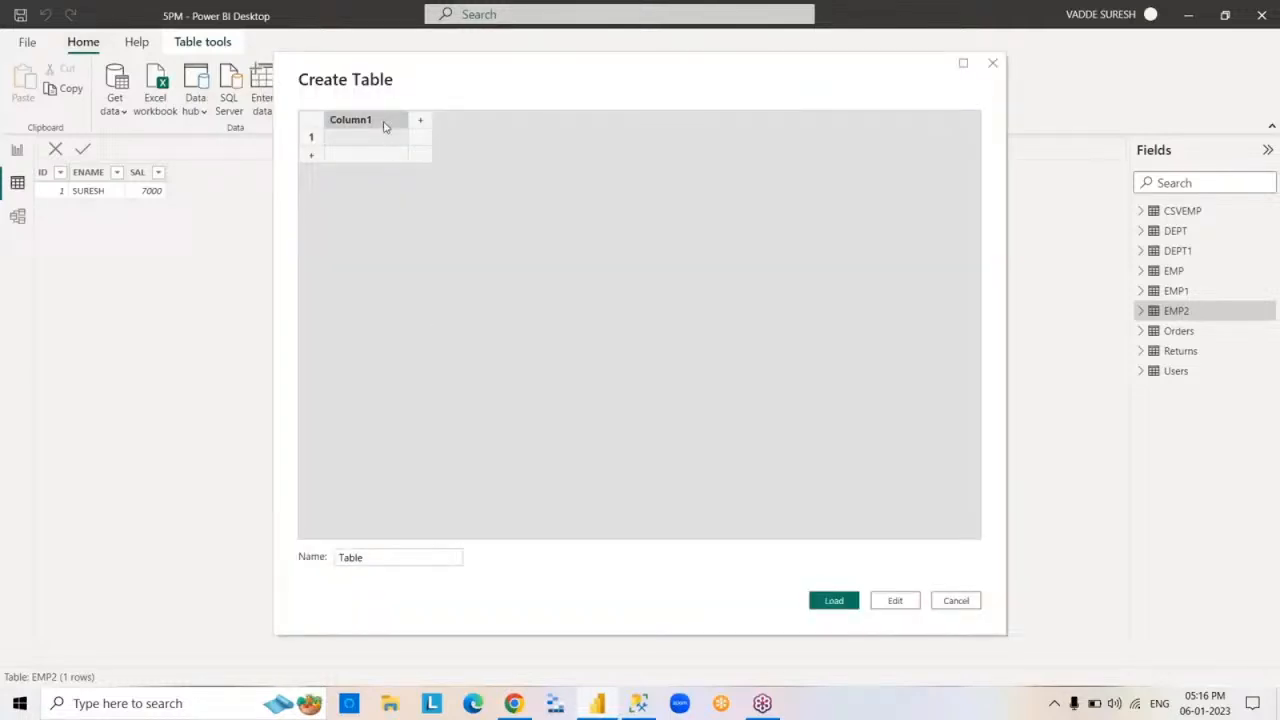
{"action": "right_click", "coordinate": [383, 125]}
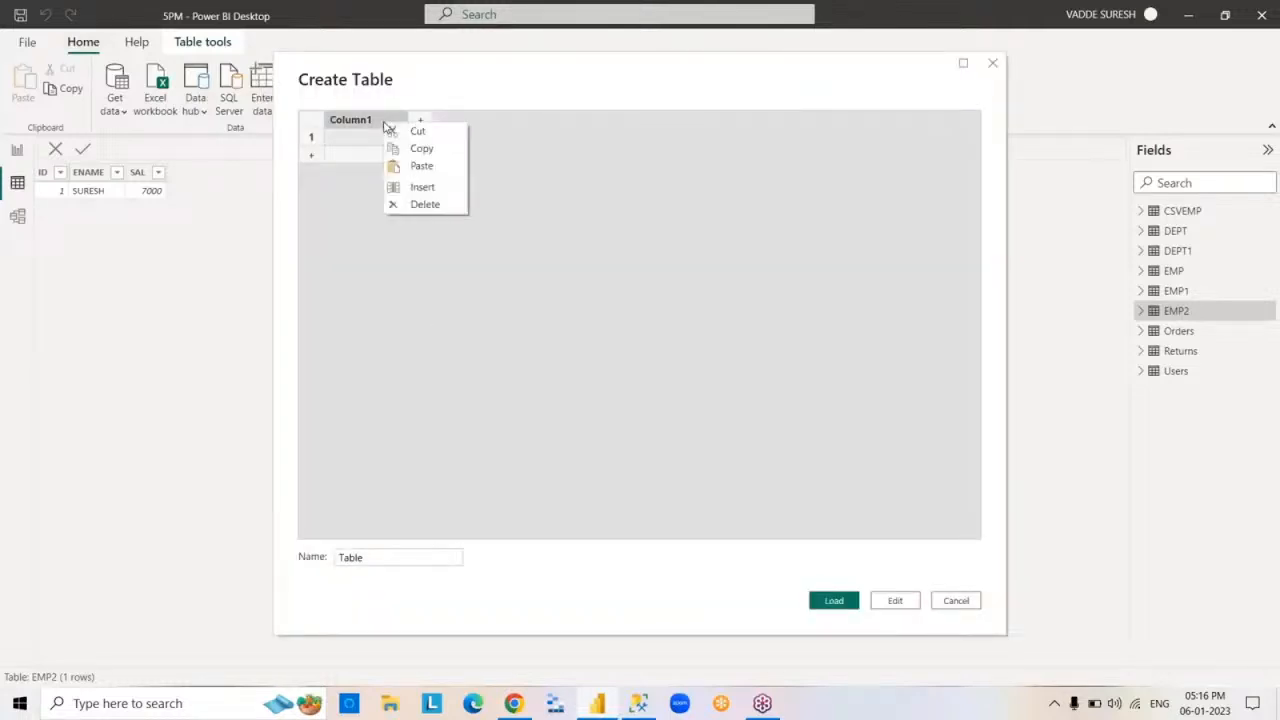
{"action": "left_click", "coordinate": [443, 168]}
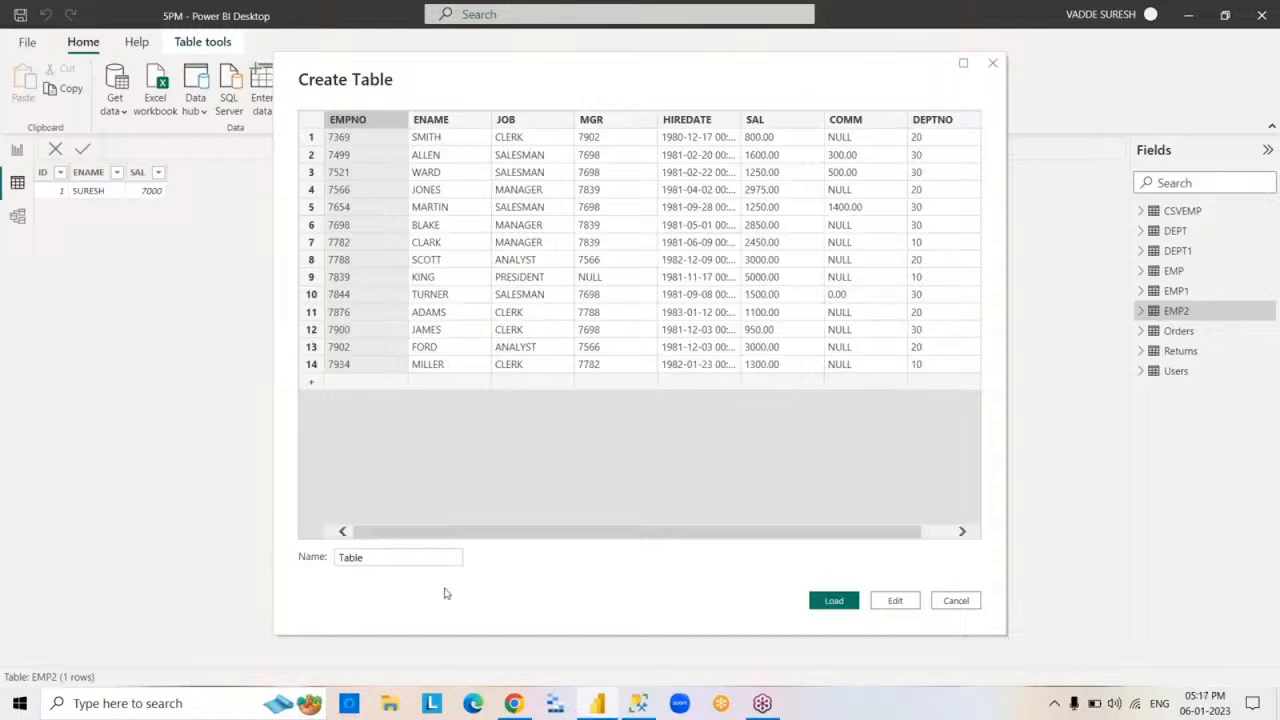
- Name the pasted table EMP3, load it into the report and display its data
{"action": "left_click_drag", "start_coordinate": [430, 558], "coordinate": [252, 567]}
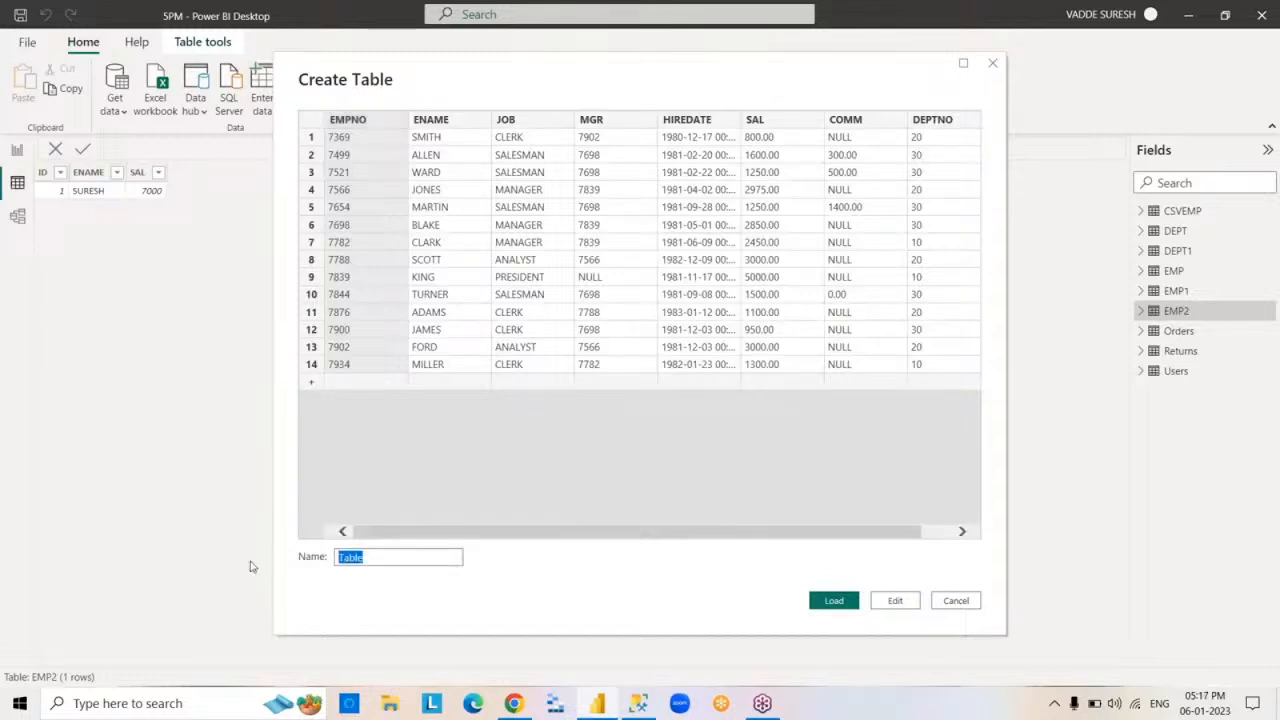
{"action": "type", "text": "EMP3"}
{"action": "left_click", "coordinate": [836, 600]}
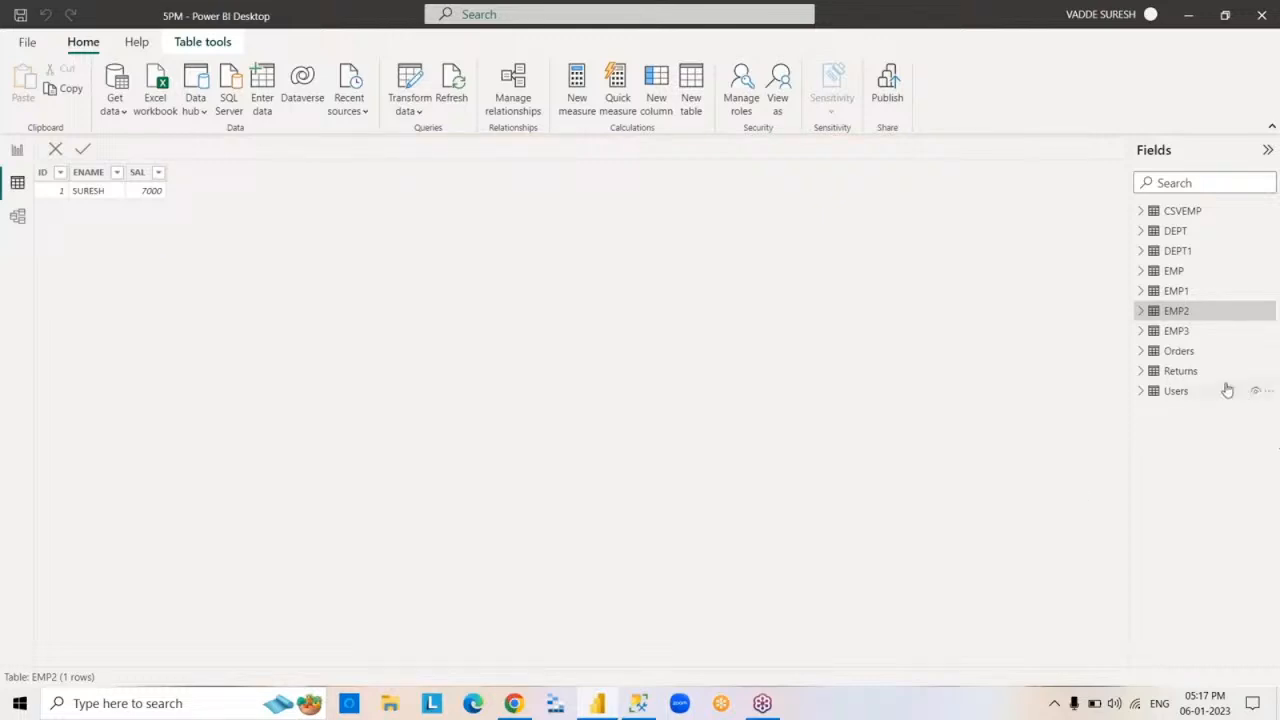
{"action": "left_click", "coordinate": [1177, 332]}
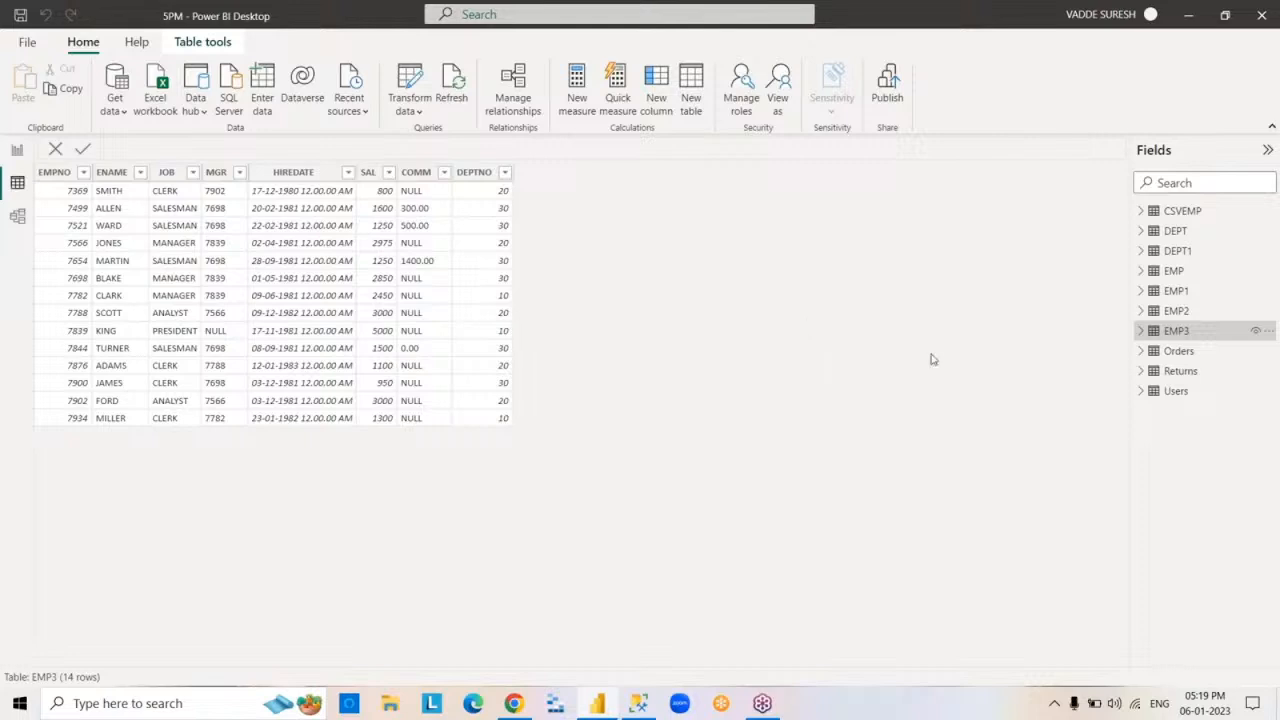
- Display the DEPT1 table's data and switch to the query editor in SQL Server Management Studio
{"action": "left_click", "coordinate": [1176, 251]}
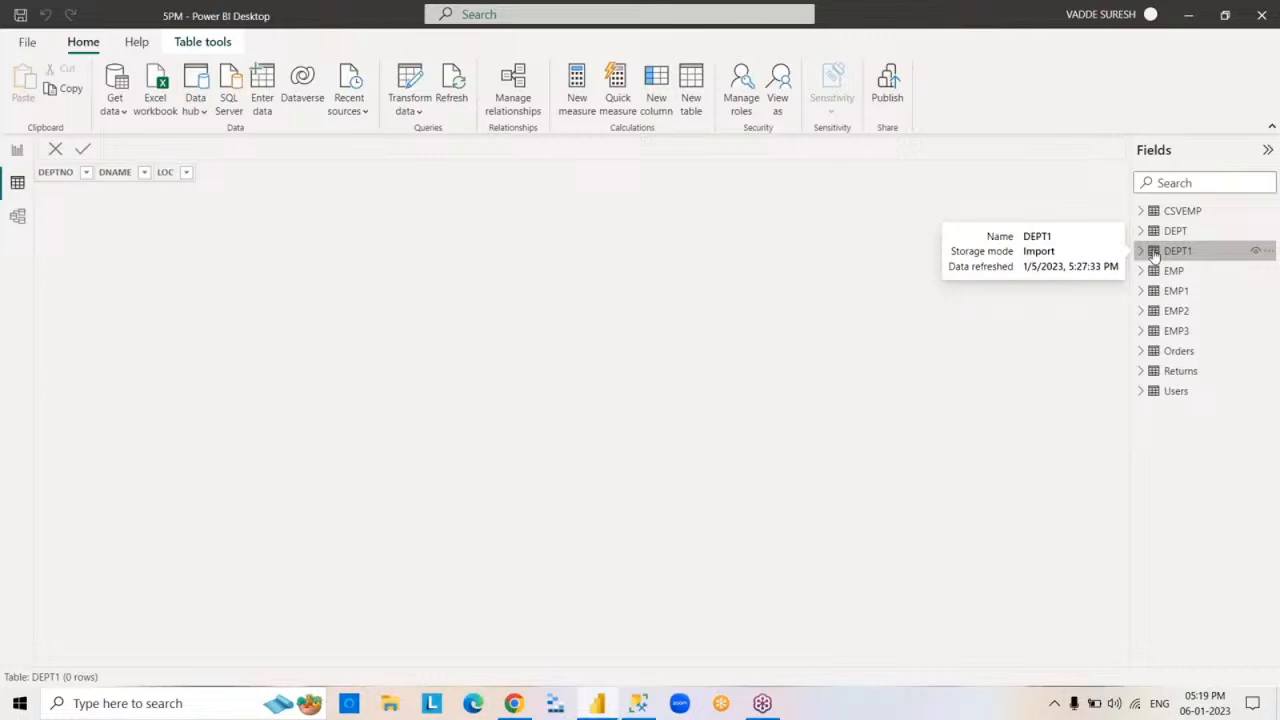
{"action": "left_click", "coordinate": [597, 705]}
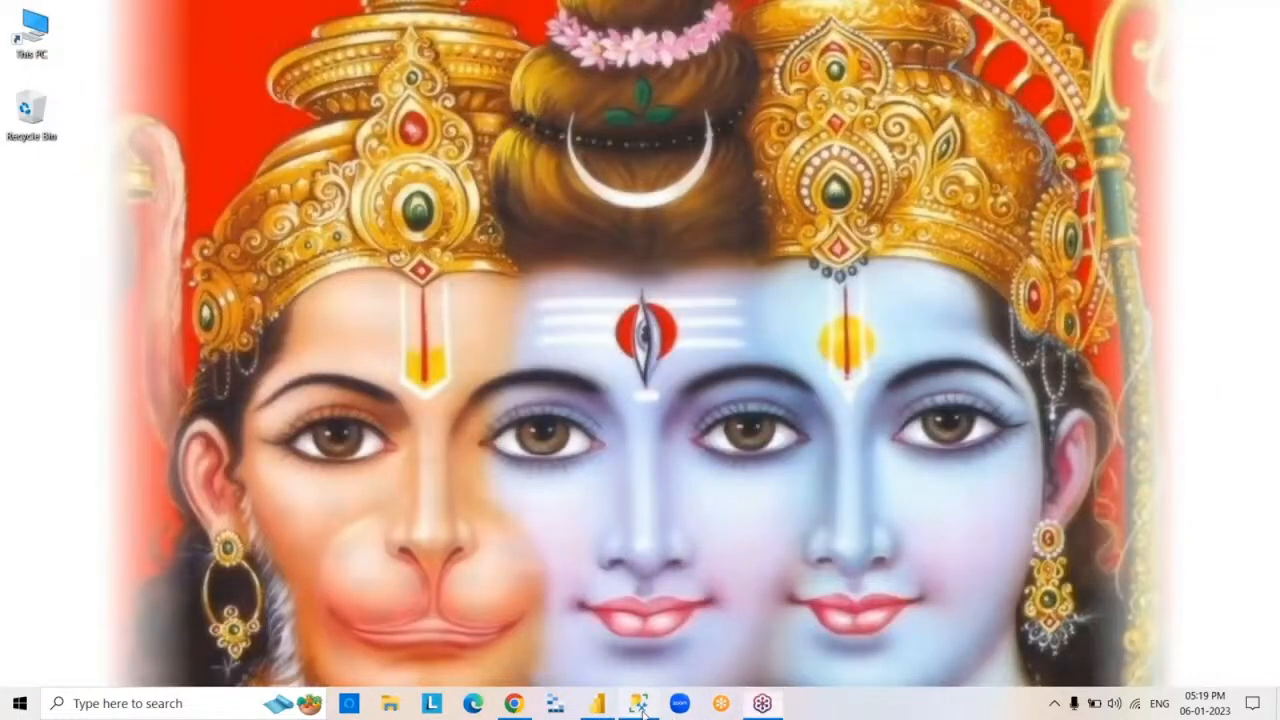
{"action": "left_click", "coordinate": [638, 704]}
{"action": "left_click", "coordinate": [313, 99]}
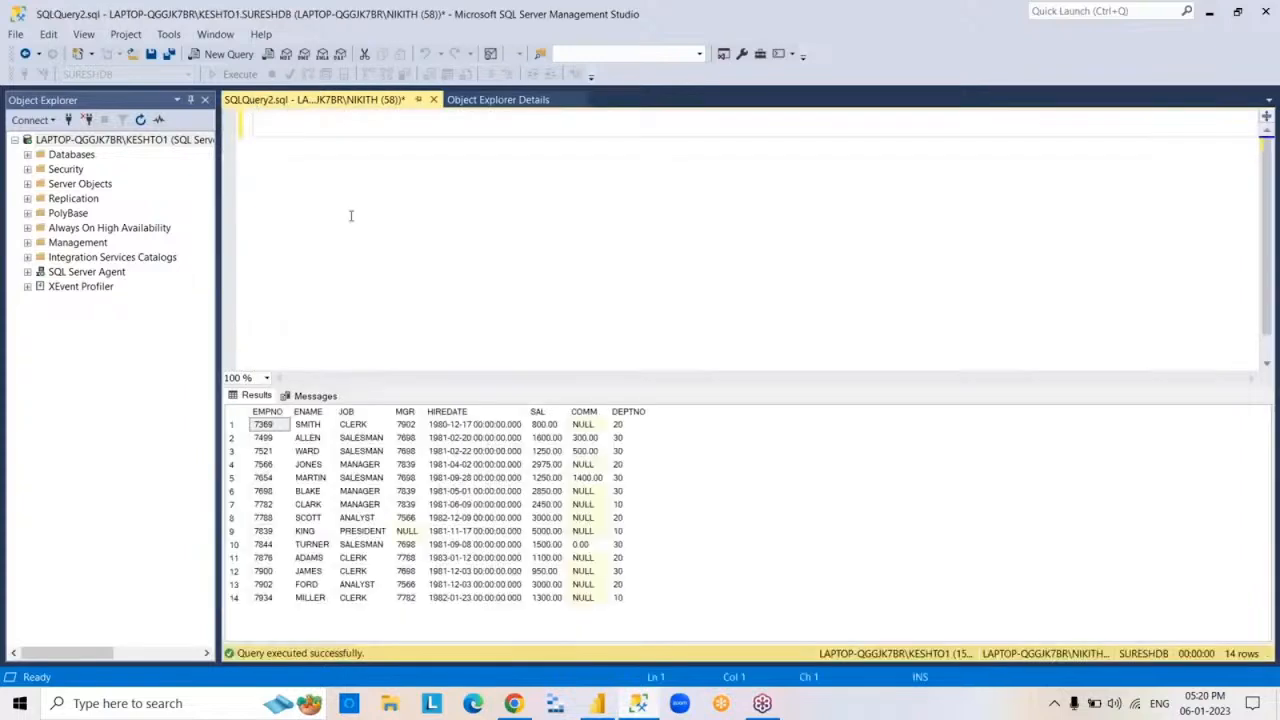
- Execute the query SELECT*FROM DEPT1 and clear the query text from the editor
{"action": "type", "text": "SELECT*FR"}
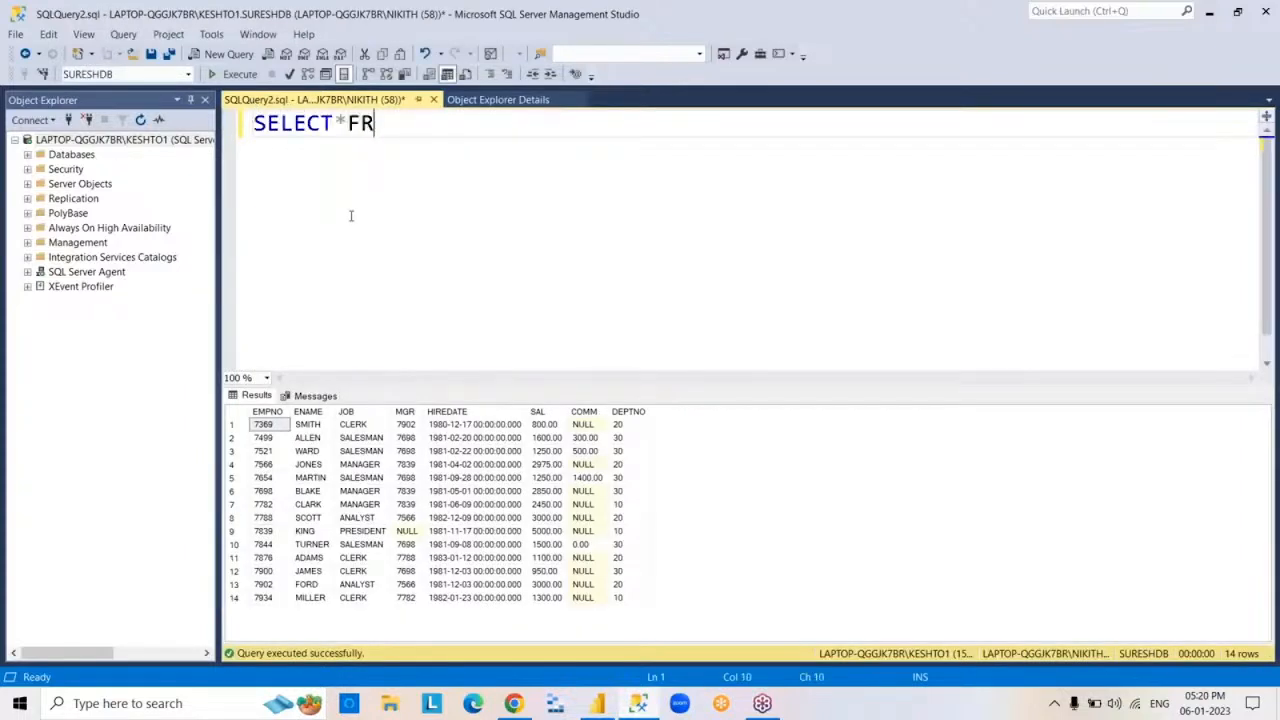
{"action": "type", "text": "OM DEPT1"}
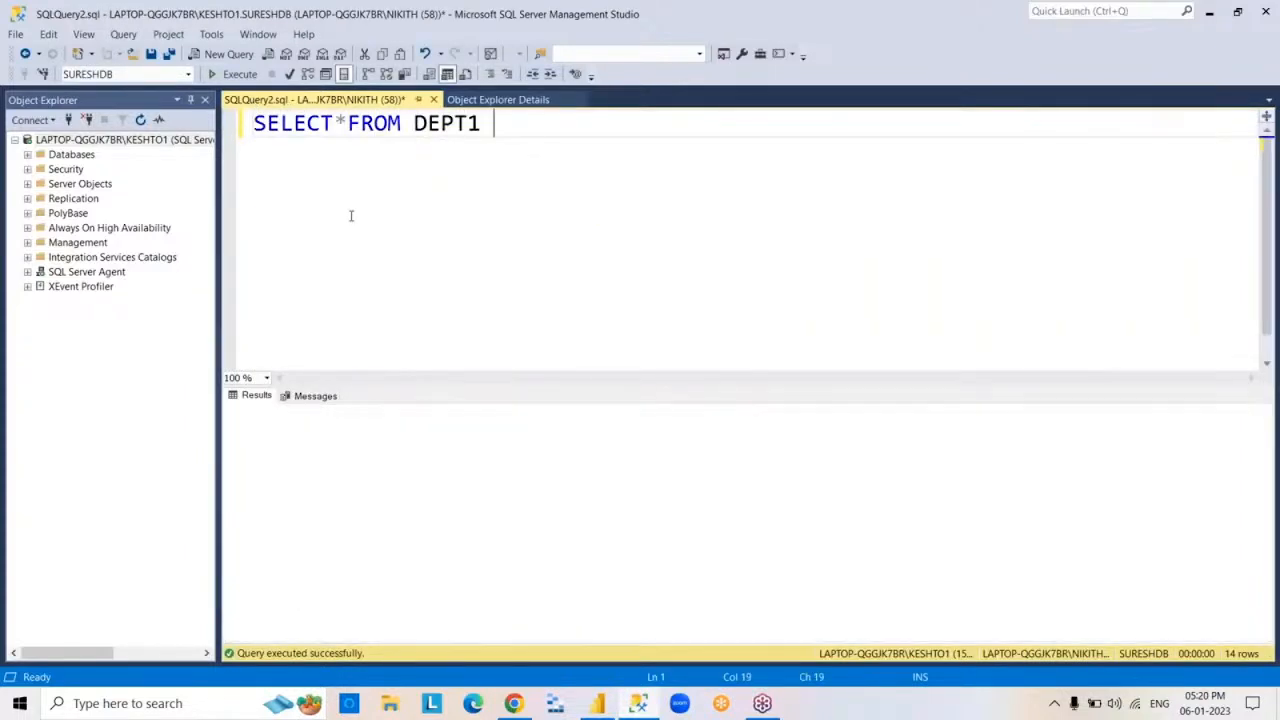
{"action": "key", "text": "F5"}
{"action": "key", "text": "ctrl+a"}
{"action": "key", "text": "Delete"}
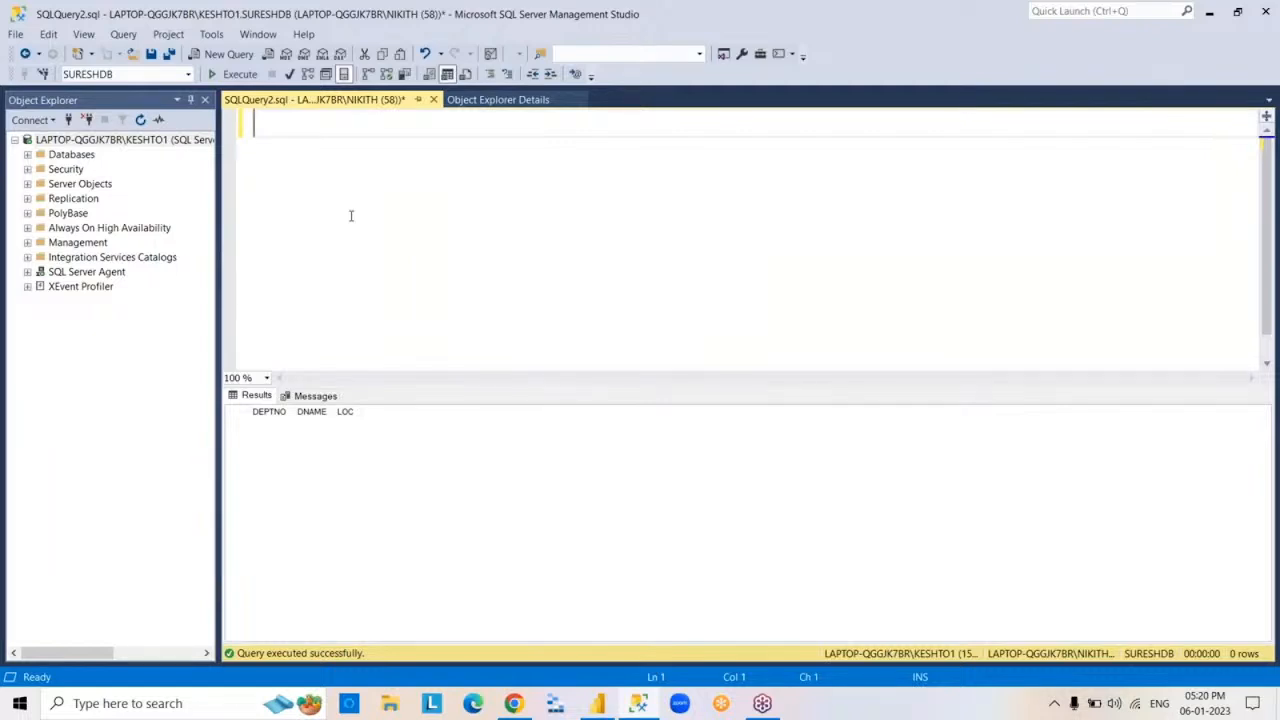
- Execute INSERT INTO DEPT1 VALUES(10,'CSC','HYDERABAD') and clear the statement from the editor
{"action": "type", "text": "INSERT "}
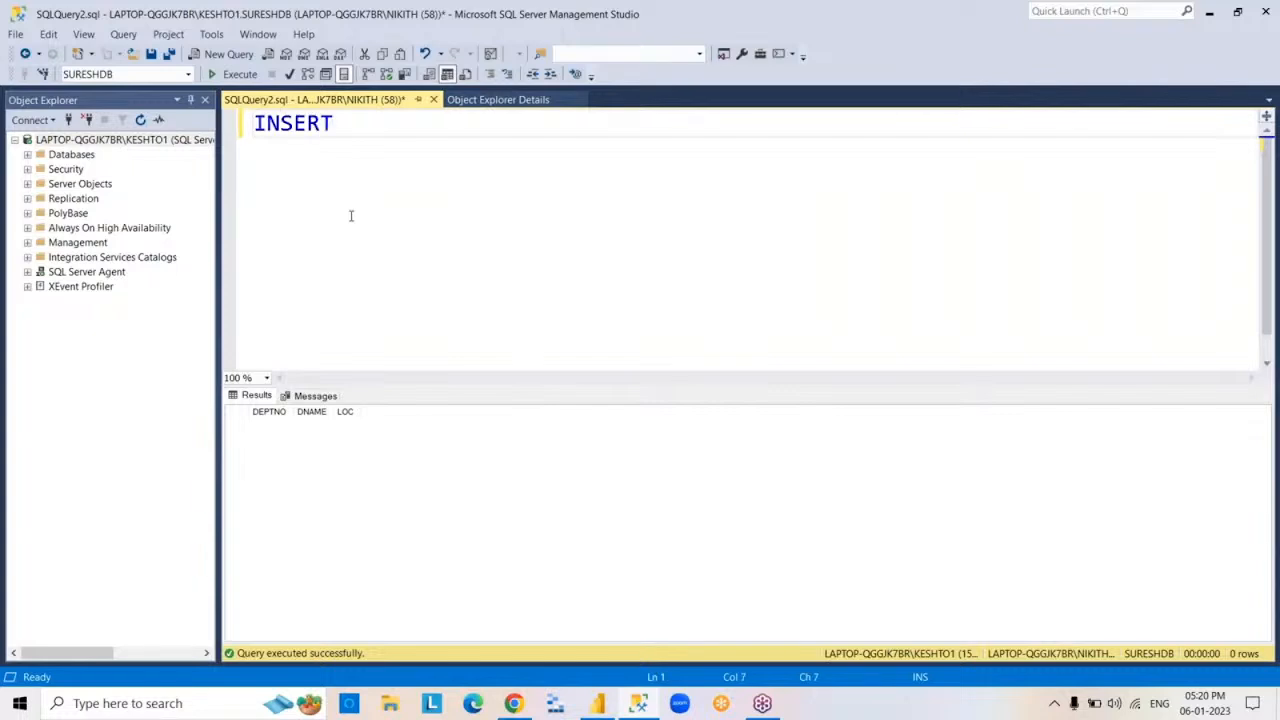
{"action": "type", "text": "INTO DEPT1 "}
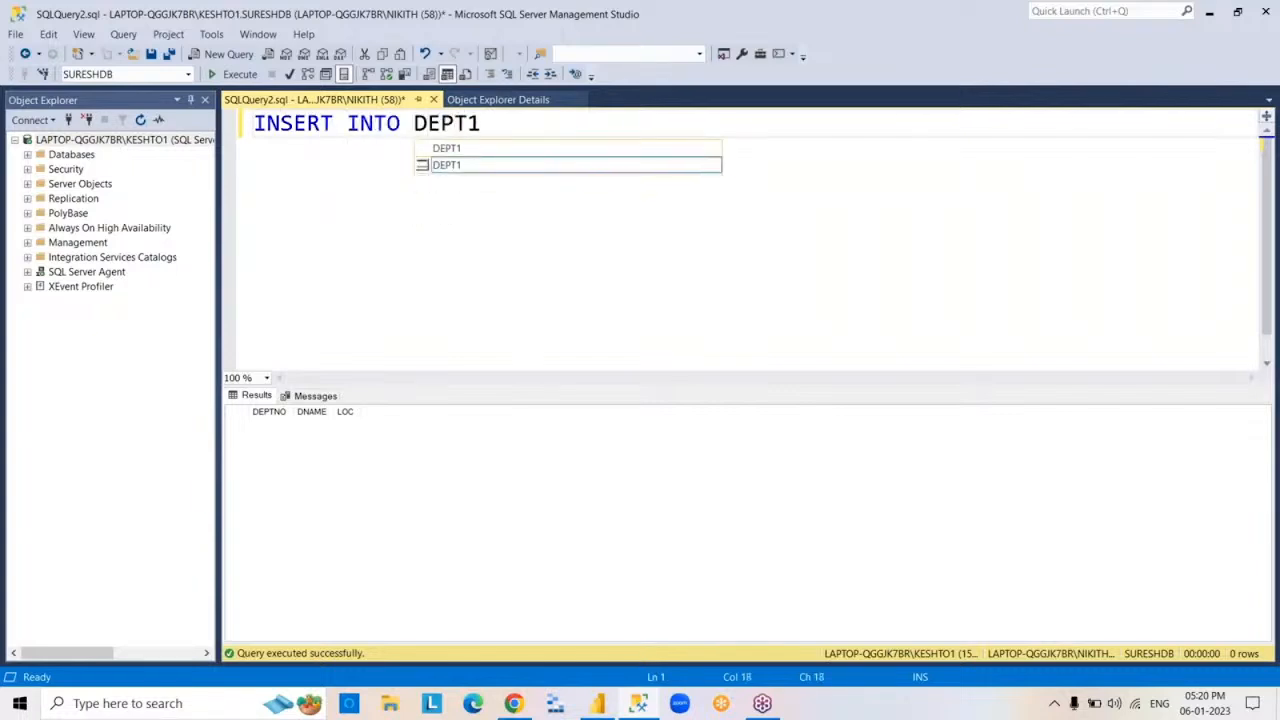
{"action": "type", "text": "VALUES"}
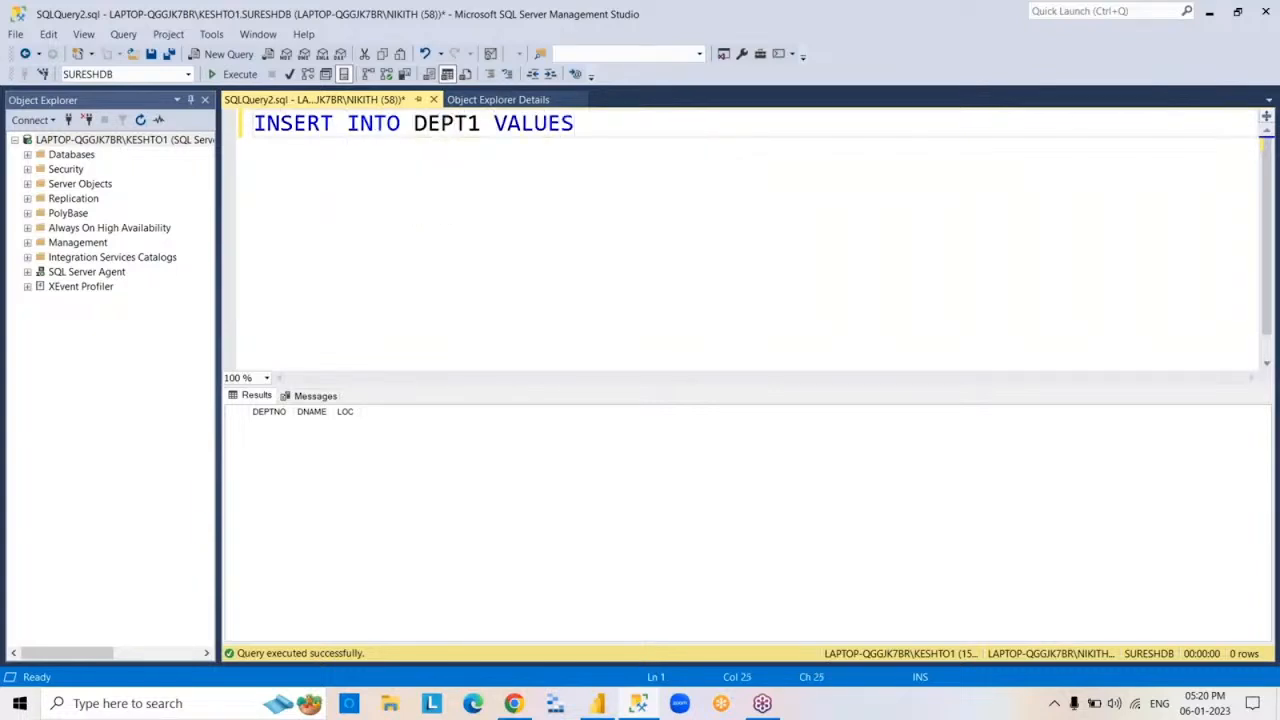
{"action": "type", "text": "(10,'CSC','"}
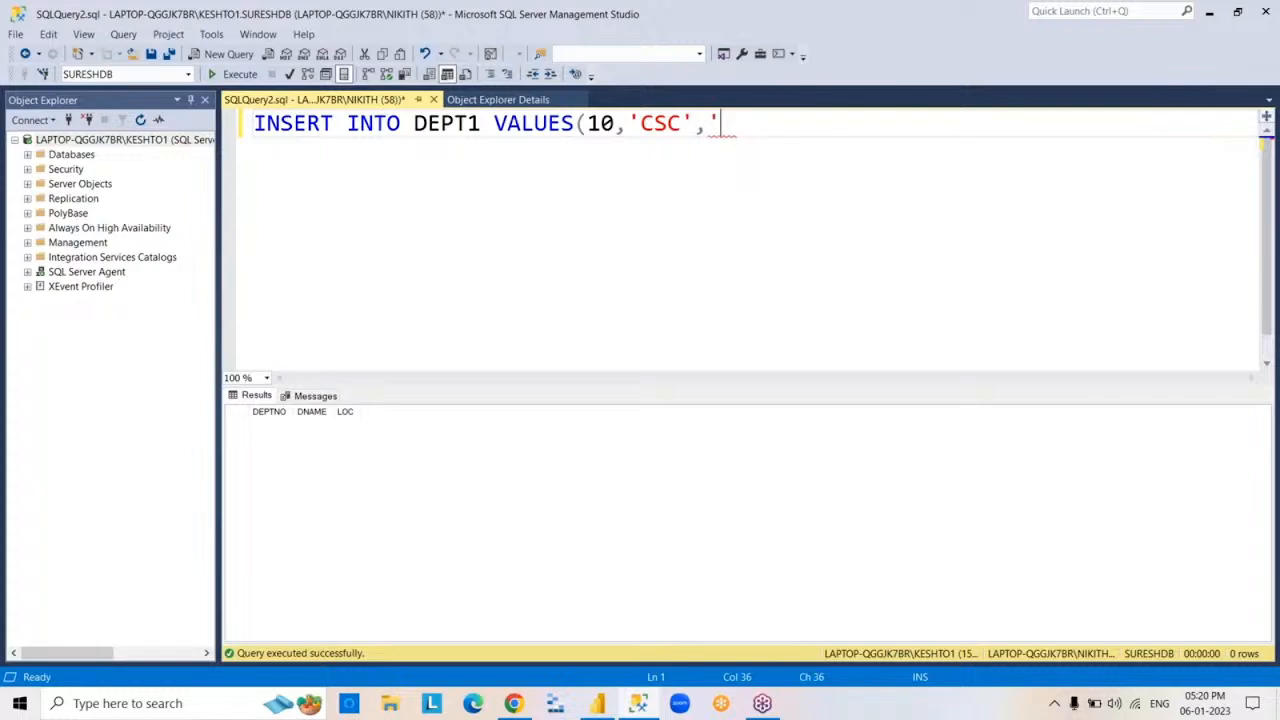
{"action": "type", "text": "HYDER"}
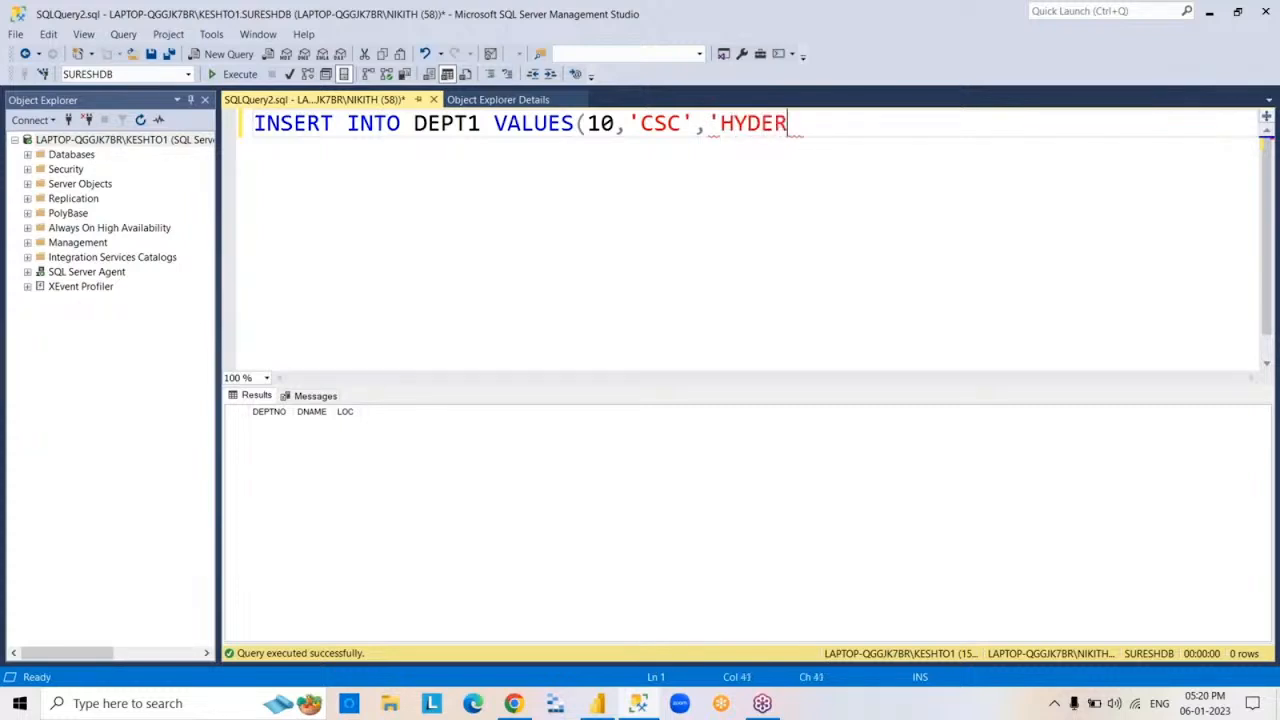
{"action": "type", "text": "ABAD')"}
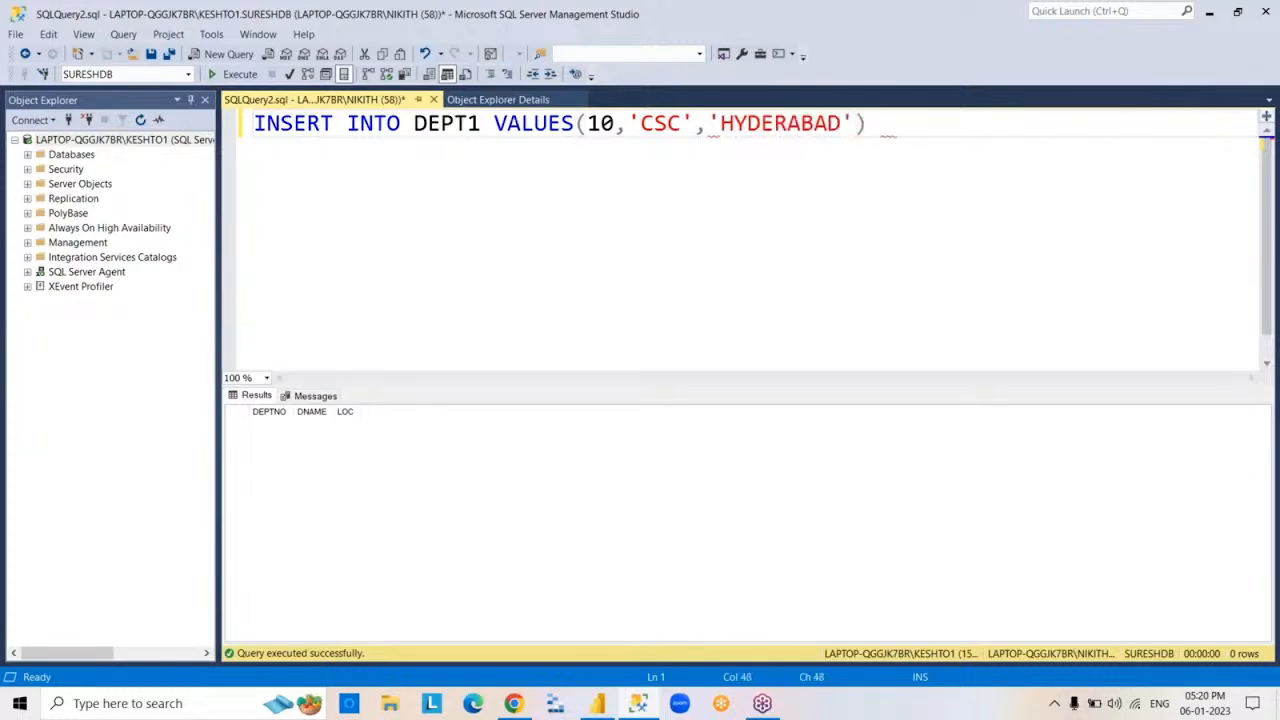
{"action": "key", "text": "F5"}
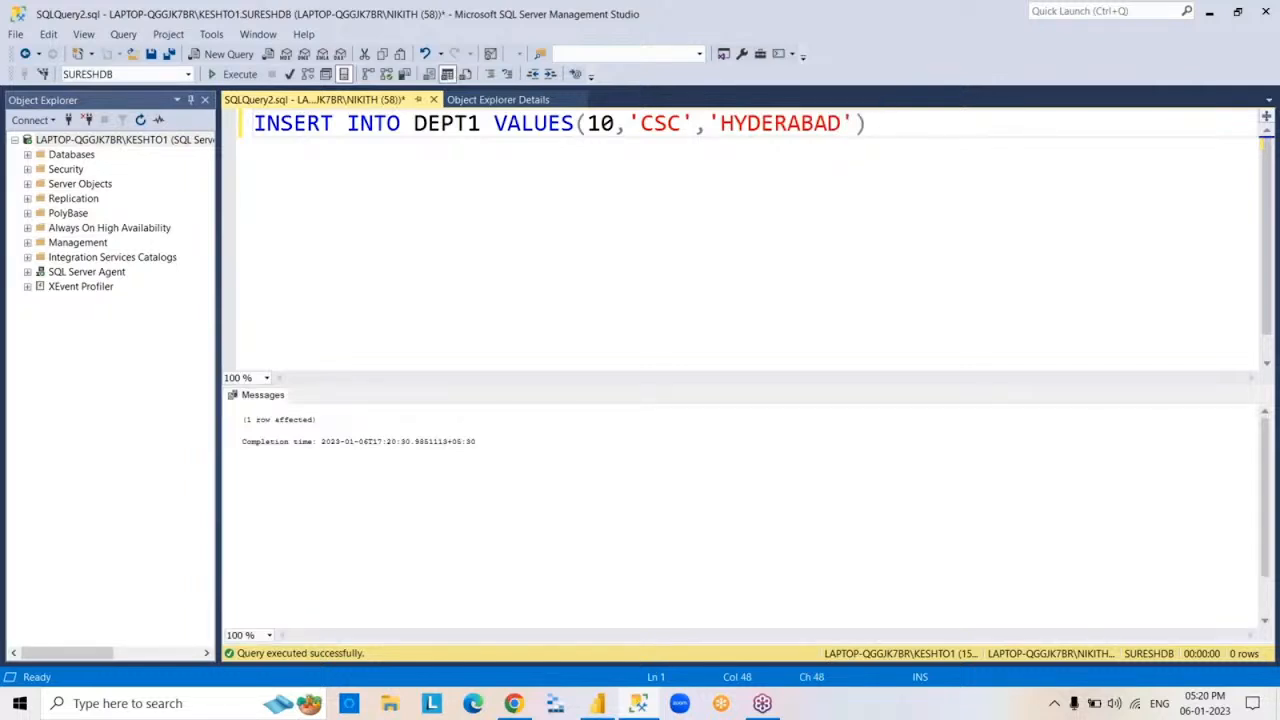
{"action": "key", "text": "ctrl+a"}
{"action": "key", "text": "BackSpace"}
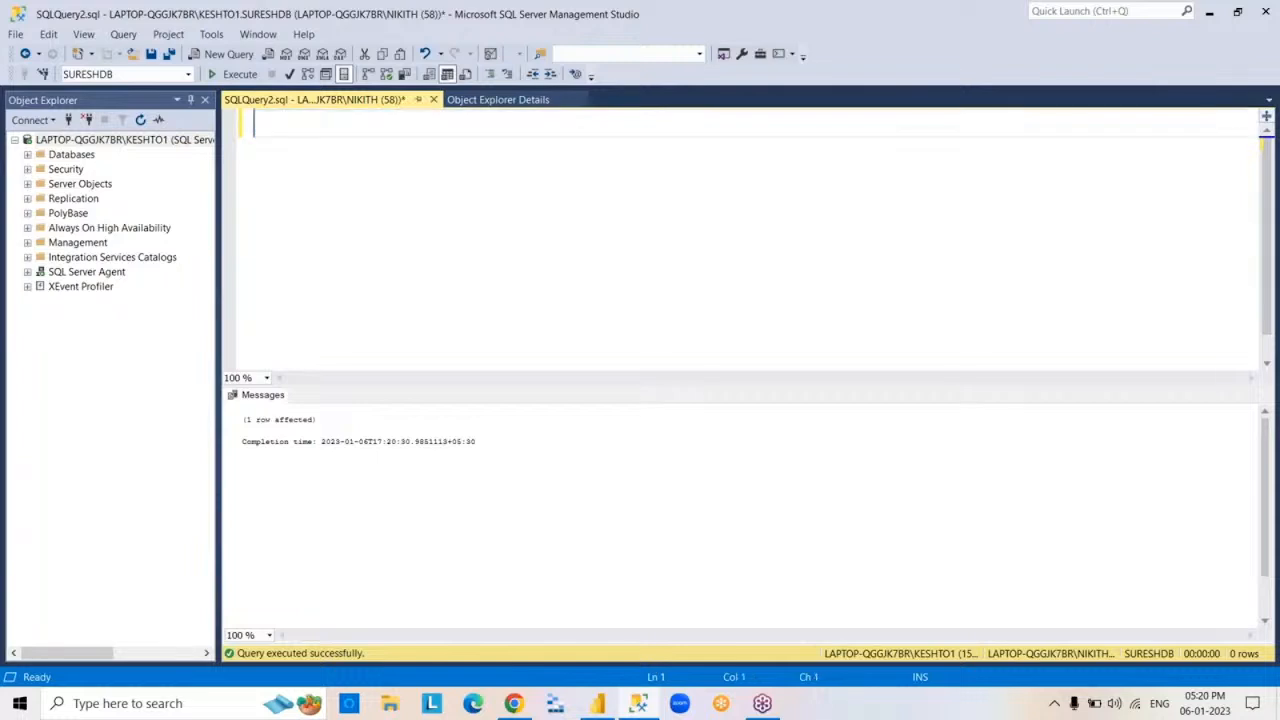
- Query all DEPT1 rows again with SELECT*FROM DEPT1 to check the inserted row, and empty the editor
{"action": "type", "text": "SELECT*FROM DEPT1"}
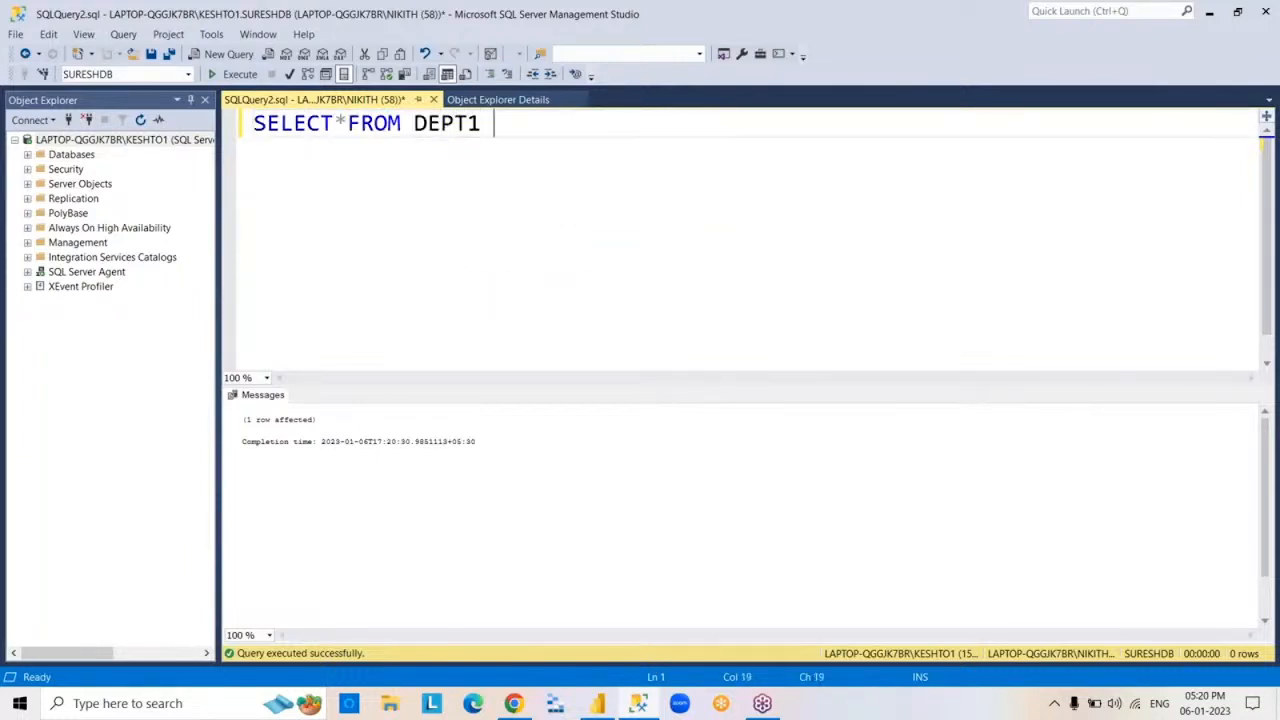
{"action": "key", "text": "F5"}
{"action": "key", "text": "ctrl+a"}
{"action": "key", "text": "BackSpace"}
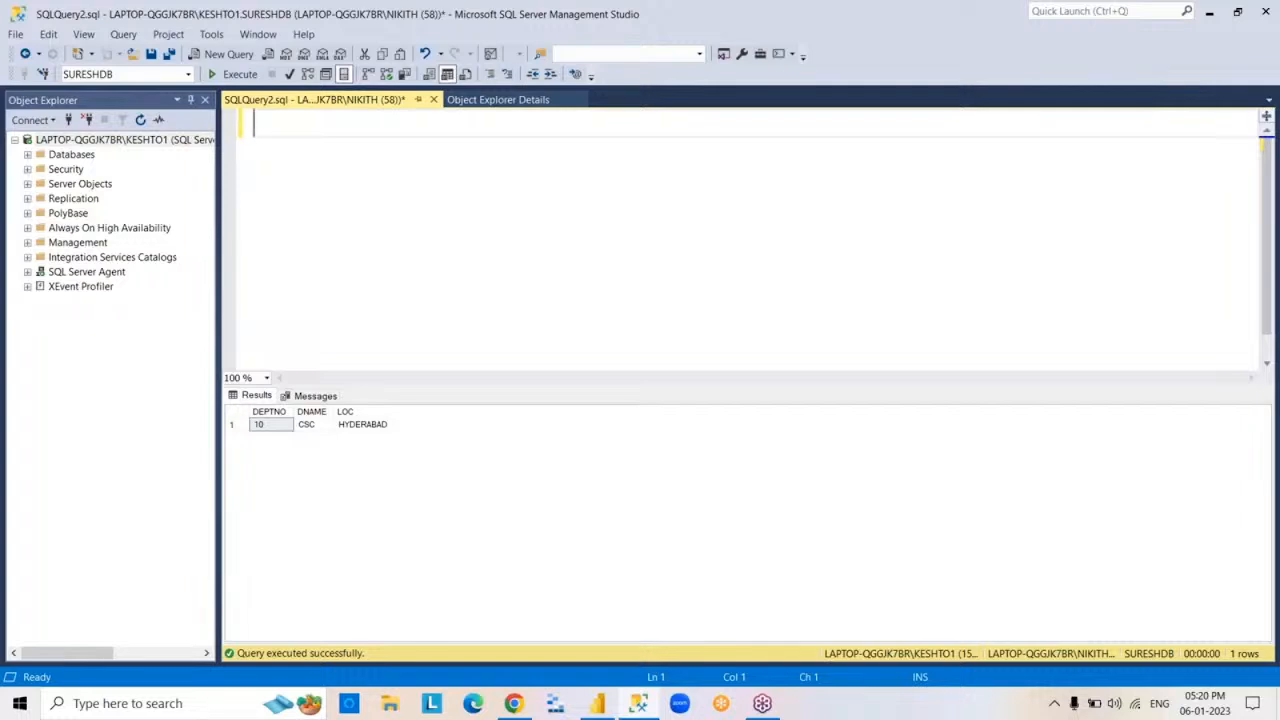
- Show the Object Explorer details, minimize SQL Server Management Studio and return to the 5PM report in Power BI Desktop
{"action": "left_click", "coordinate": [466, 104]}
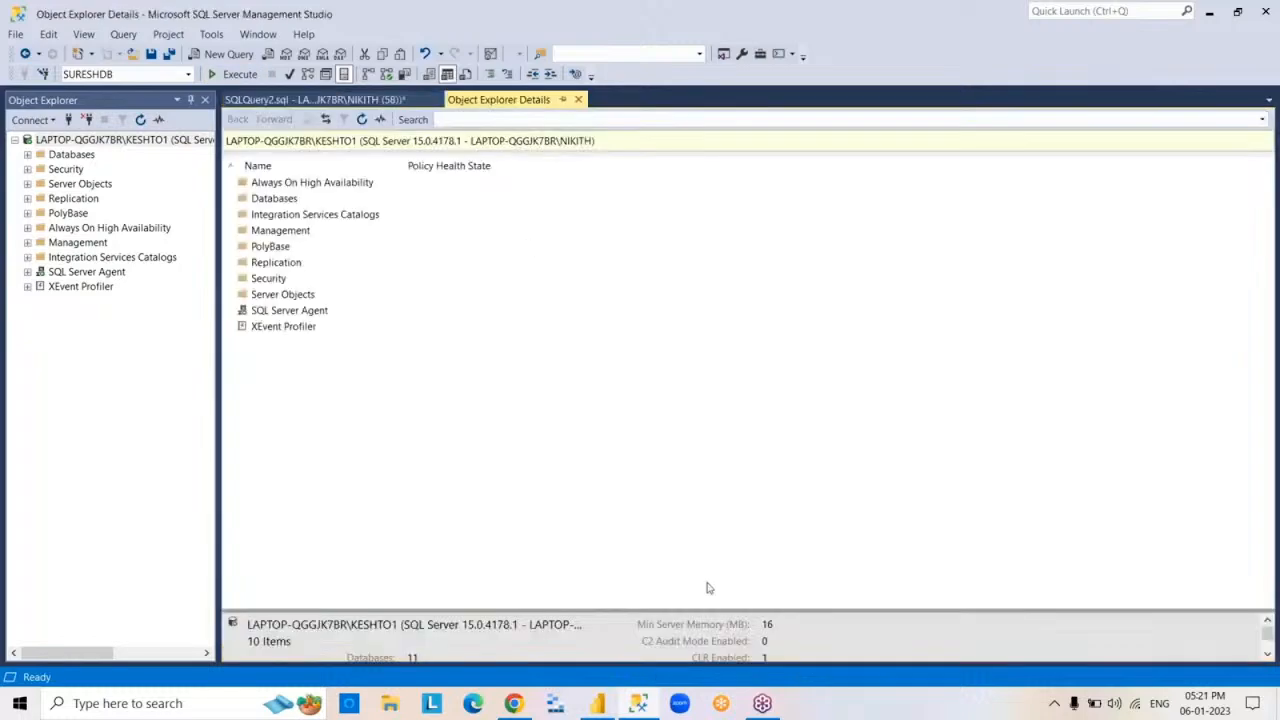
{"action": "left_click", "coordinate": [640, 704]}
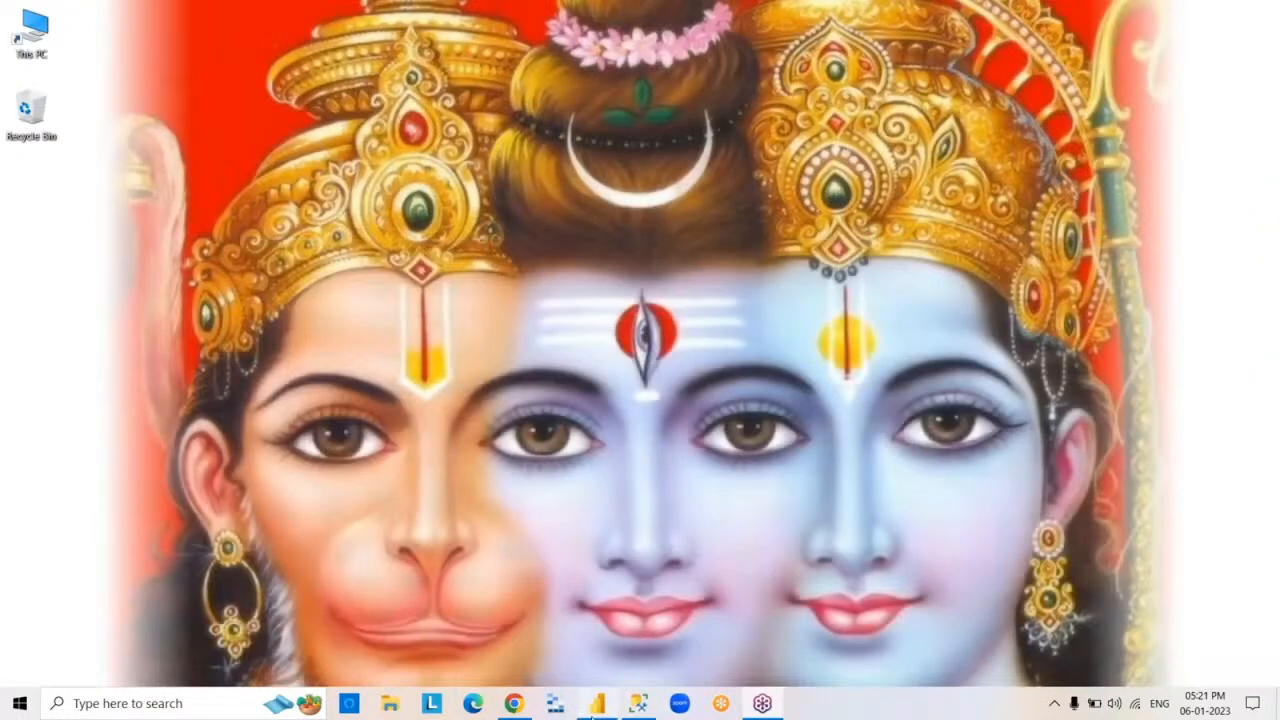
{"action": "left_click", "coordinate": [597, 705]}
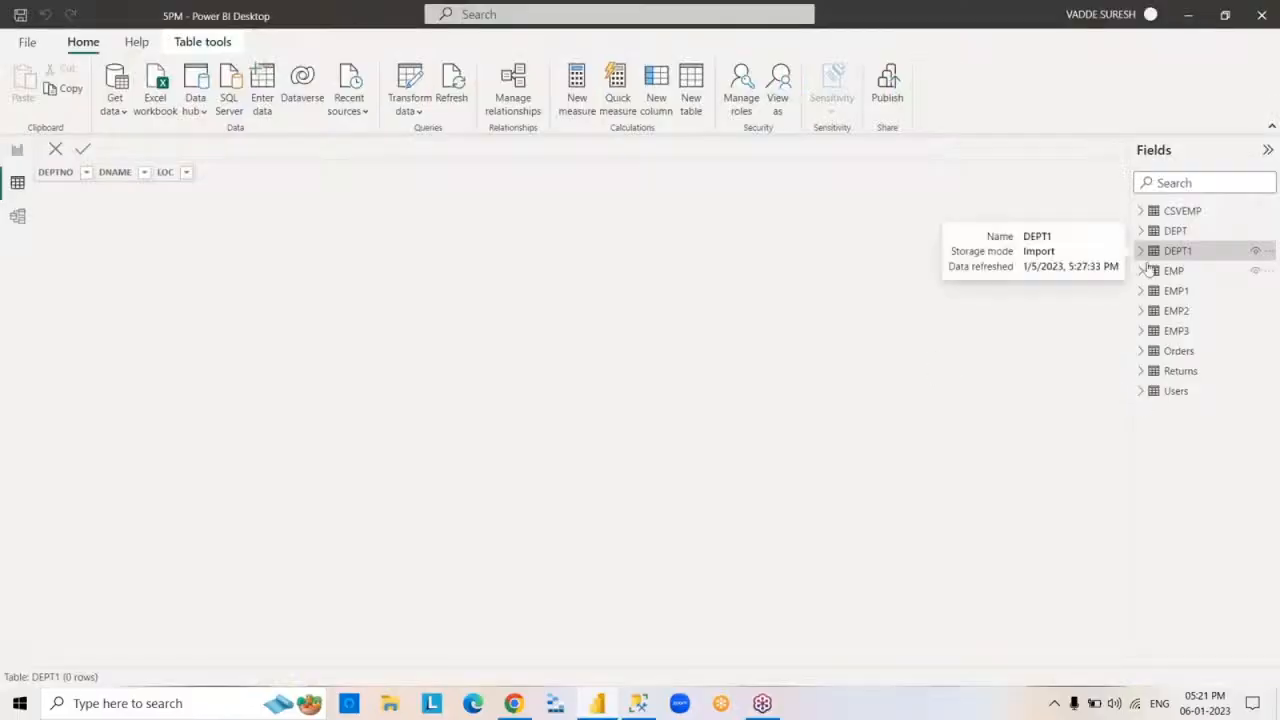
- Display the DEPT and DEPT1 tables in turn and refresh the report's data from its sources
{"action": "left_click", "coordinate": [1175, 231]}
{"action": "left_click", "coordinate": [1176, 251]}
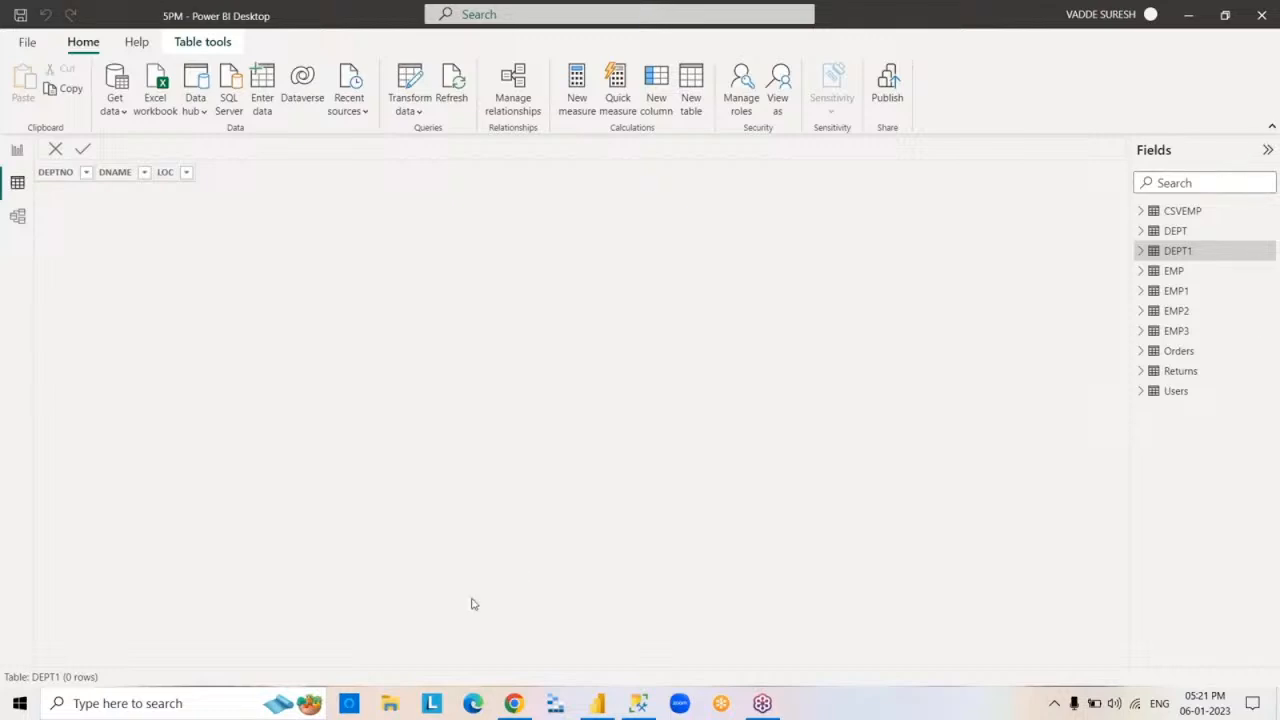
{"action": "left_click", "coordinate": [457, 100]}
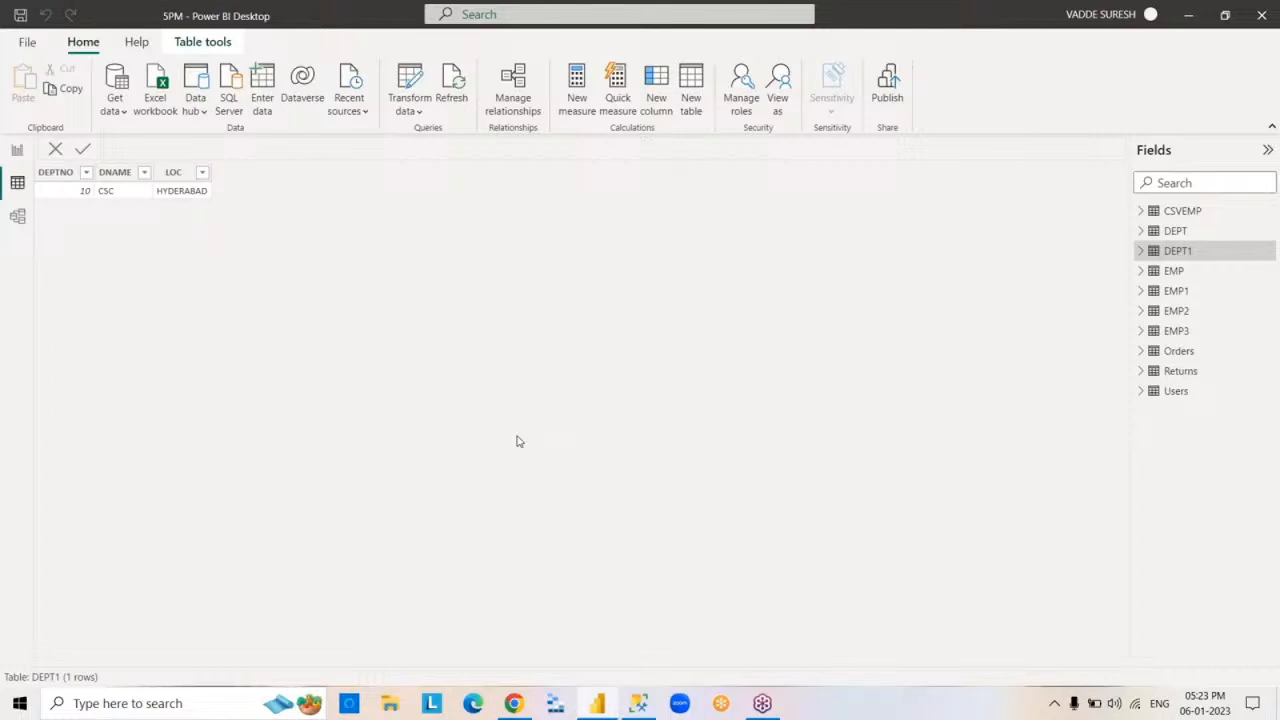
- Open the query editor for transforming the report's data
{"action": "left_click", "coordinate": [419, 116]}
{"action": "left_click", "coordinate": [406, 141]}
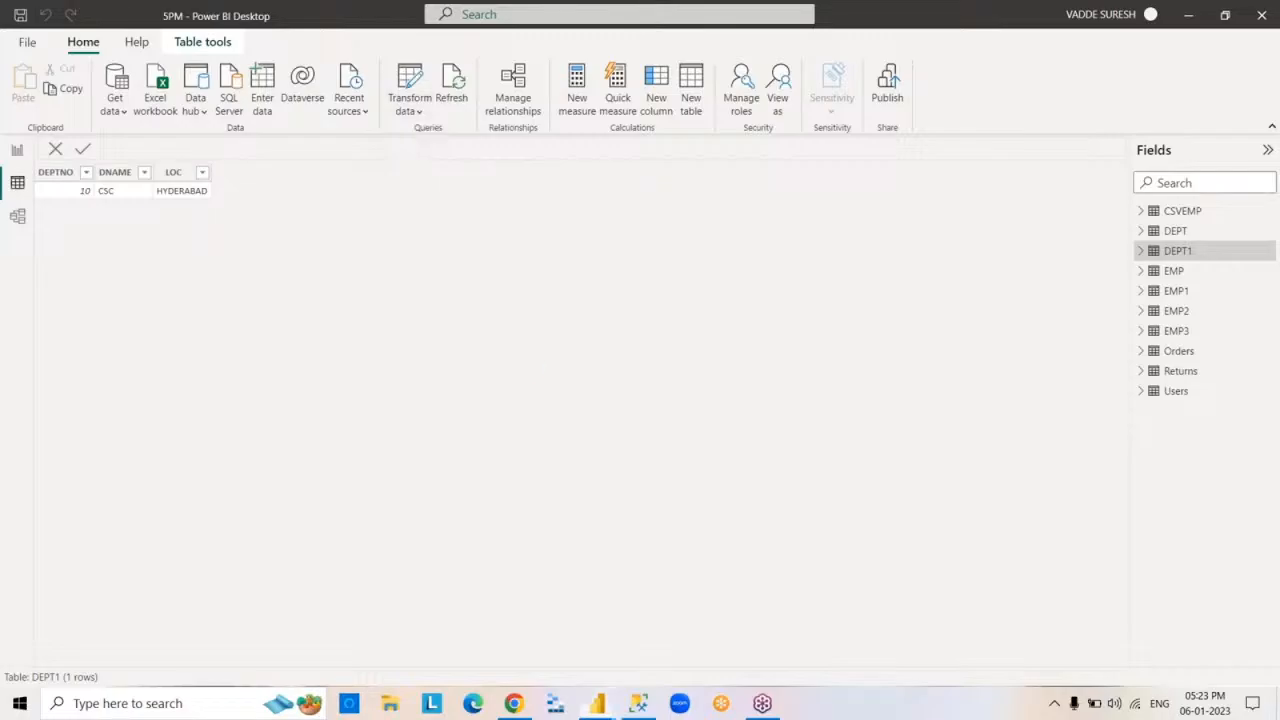
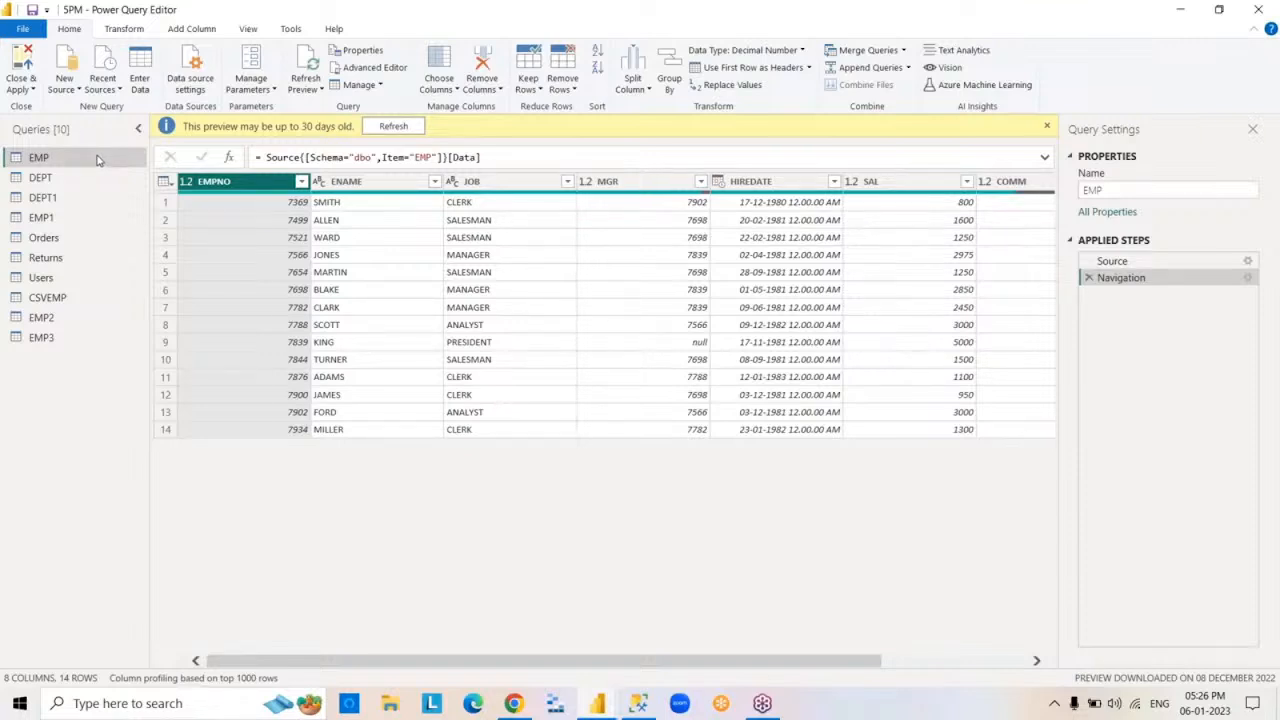
- Try to disable loading of the EMP query into the report, cancelling the change at the confirmation
{"action": "right_click", "coordinate": [98, 161]}
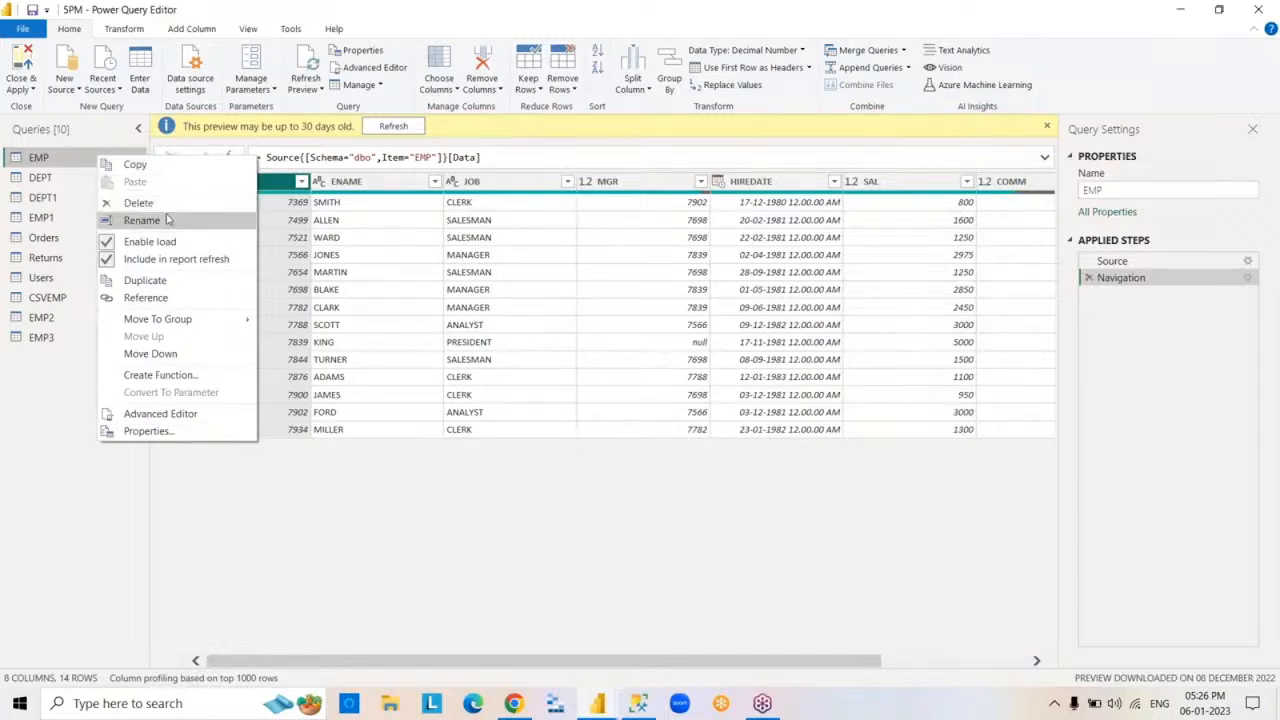
{"action": "left_click", "coordinate": [191, 245]}
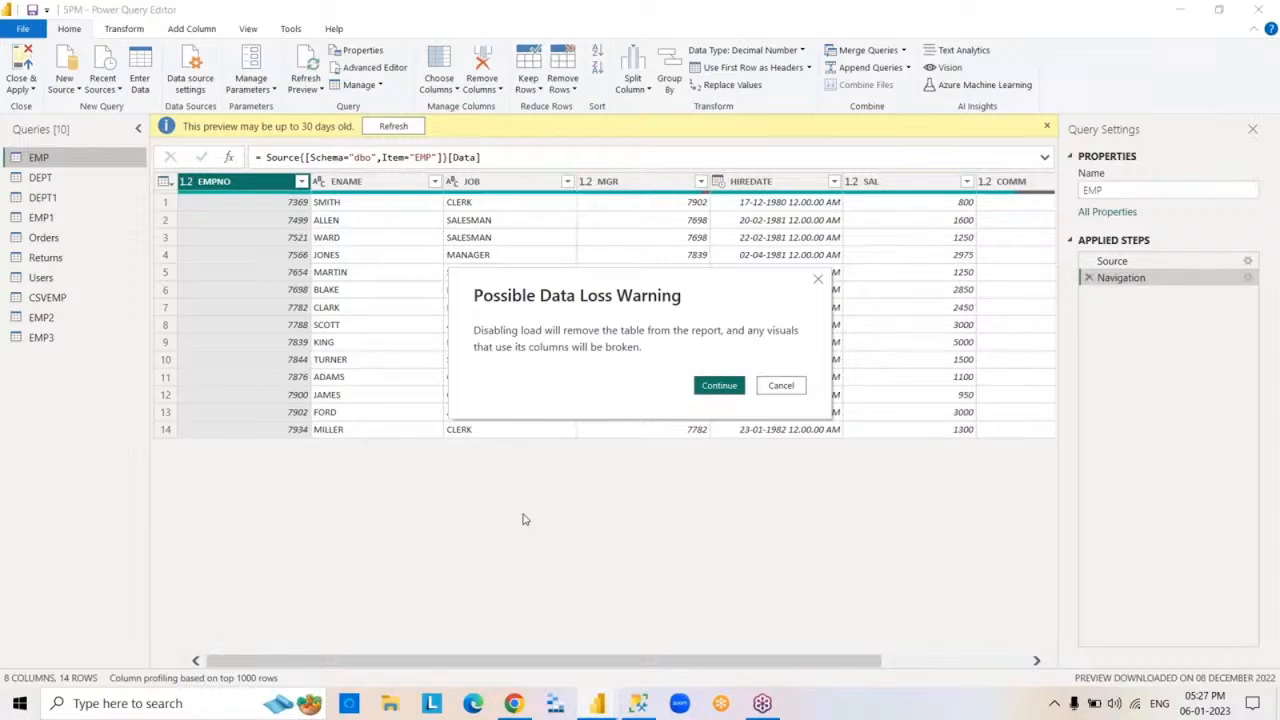
{"action": "left_click", "coordinate": [780, 386]}
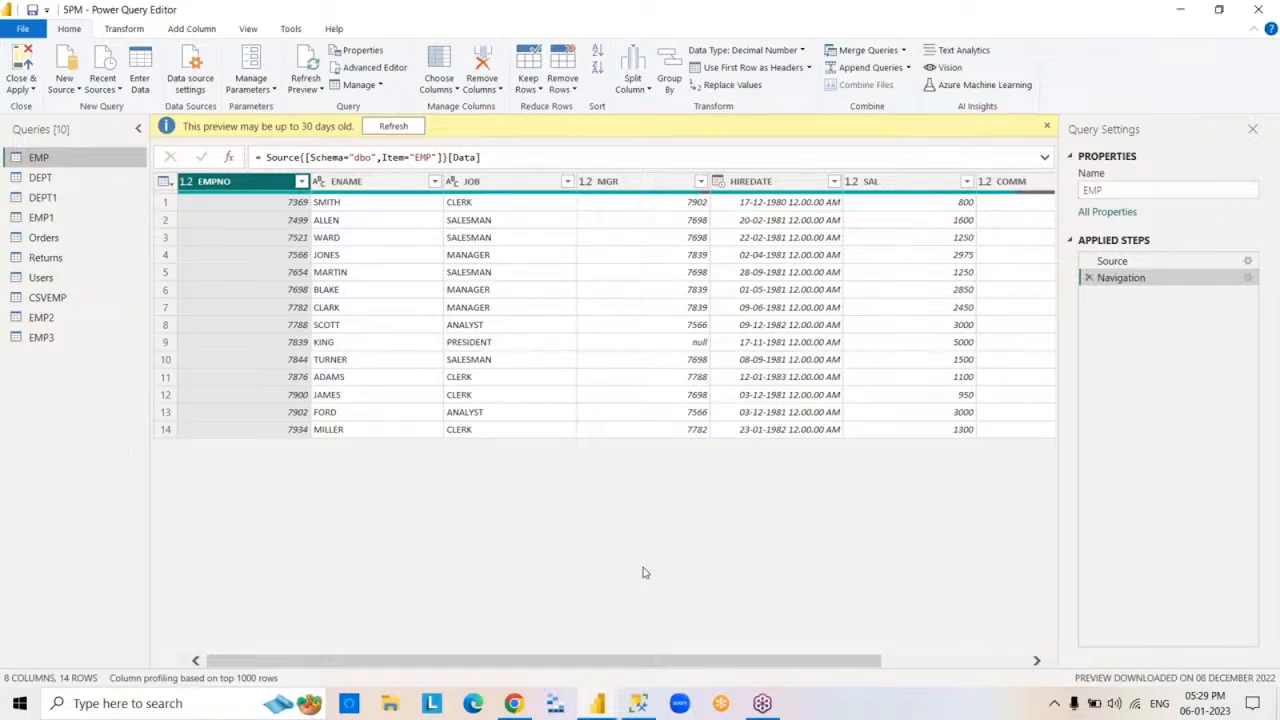
- Duplicate the EMP query and delete the resulting copy
{"action": "right_click", "coordinate": [83, 164]}
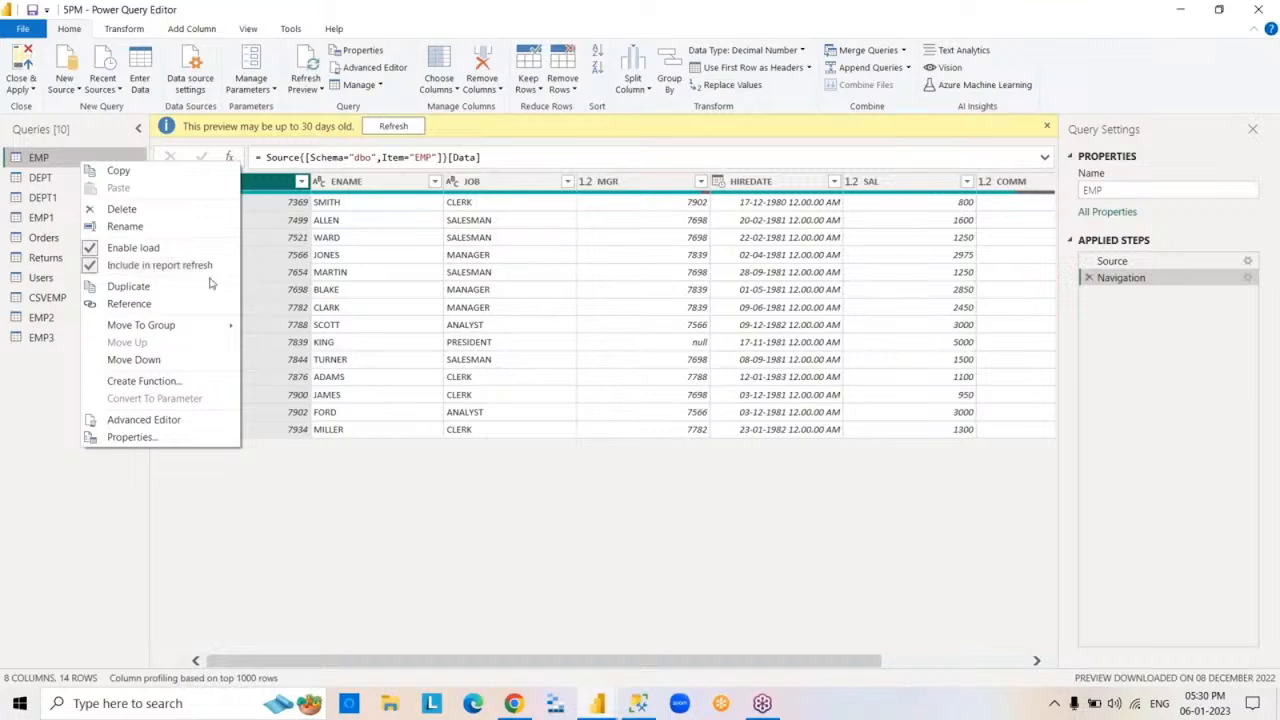
{"action": "left_click", "coordinate": [200, 287]}
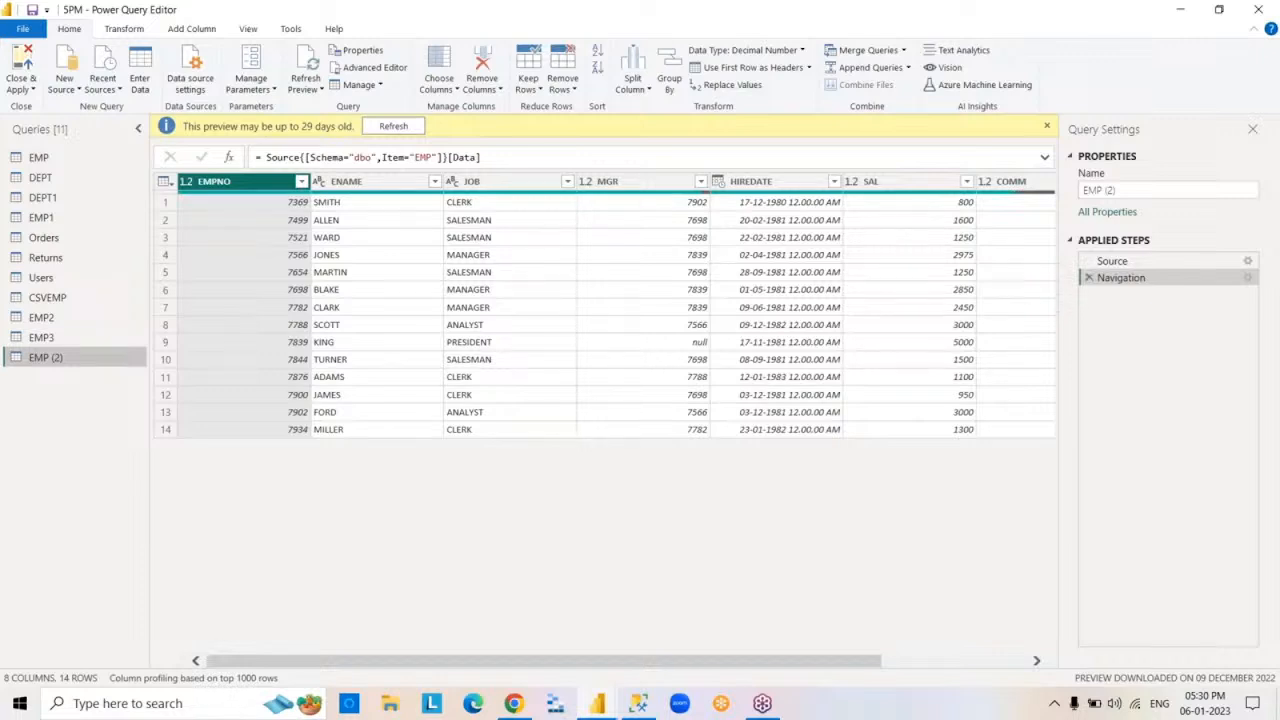
{"action": "right_click", "coordinate": [98, 360]}
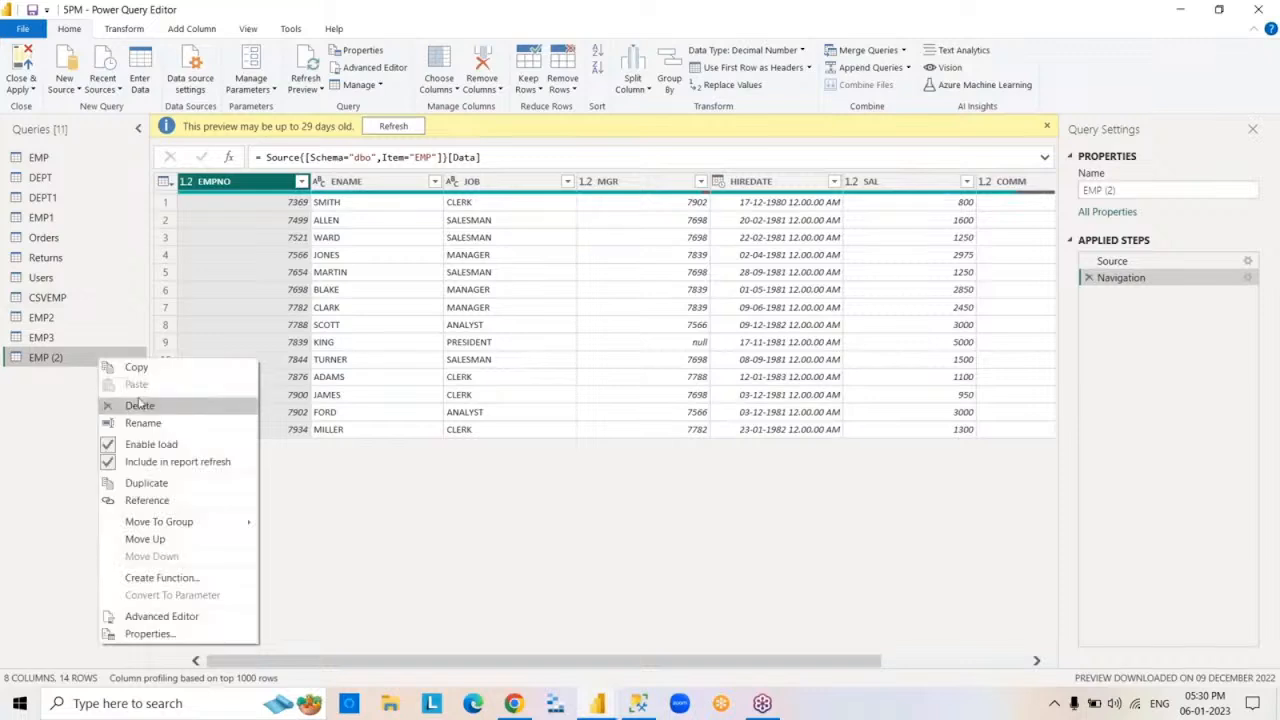
{"action": "left_click", "coordinate": [140, 403]}
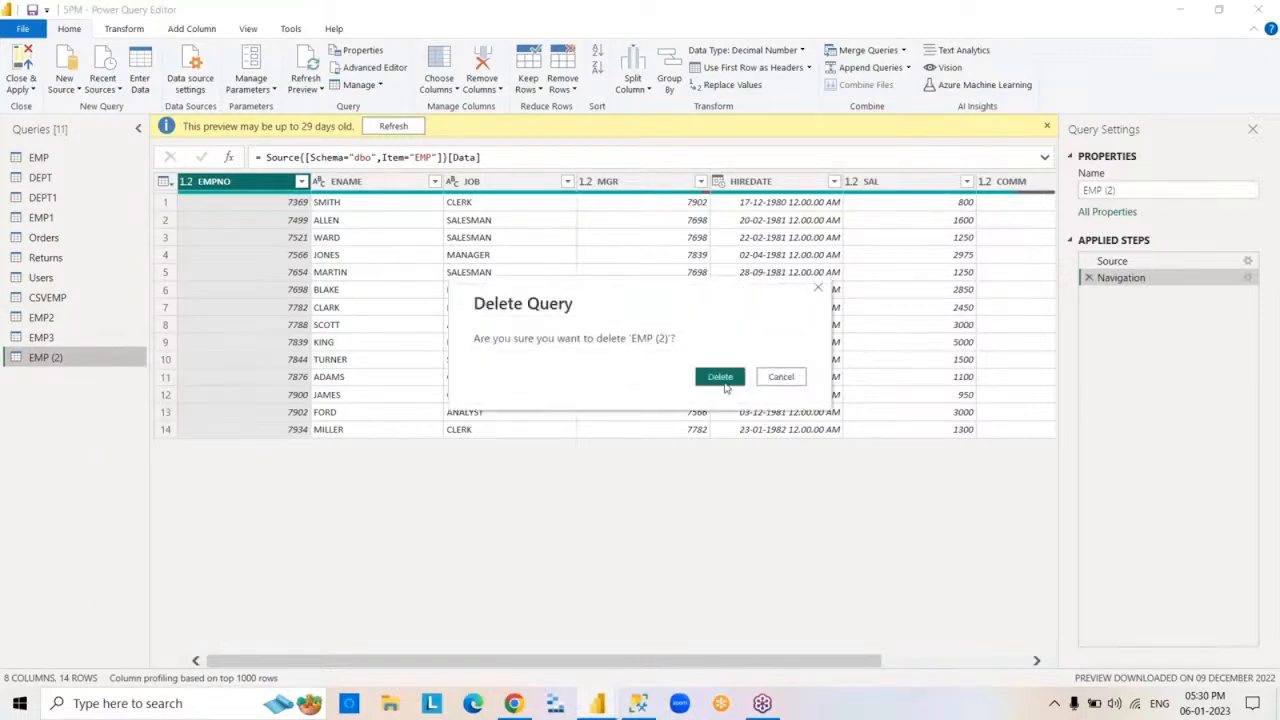
{"action": "left_click", "coordinate": [720, 377]}
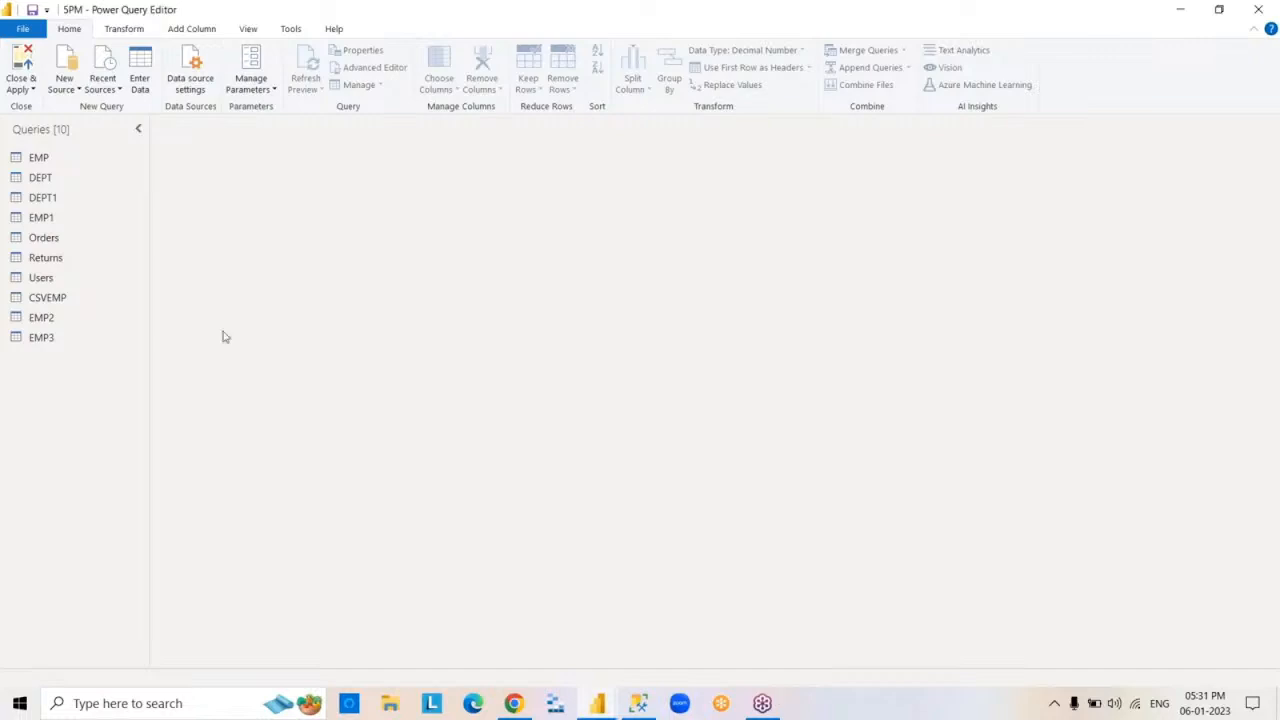
- Examine the EMP query's M code in the Advanced Editor and close it without edits
{"action": "left_click", "coordinate": [108, 168]}
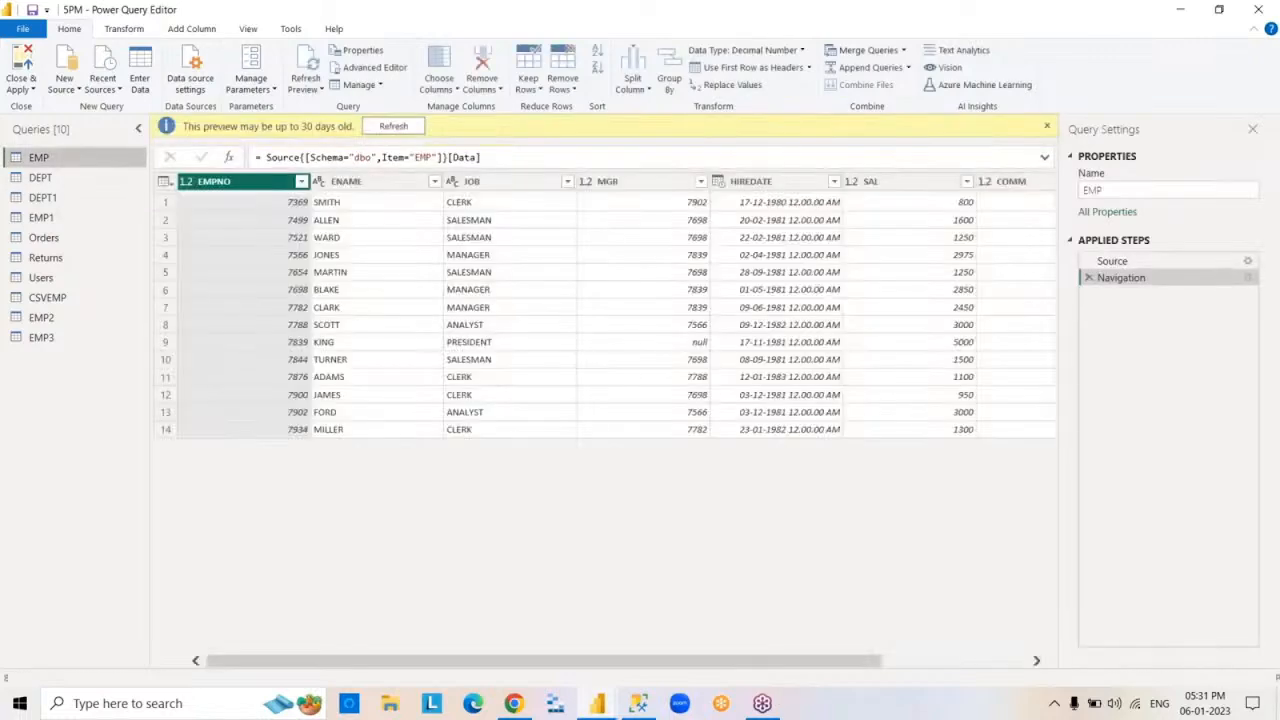
{"action": "right_click", "coordinate": [108, 168]}
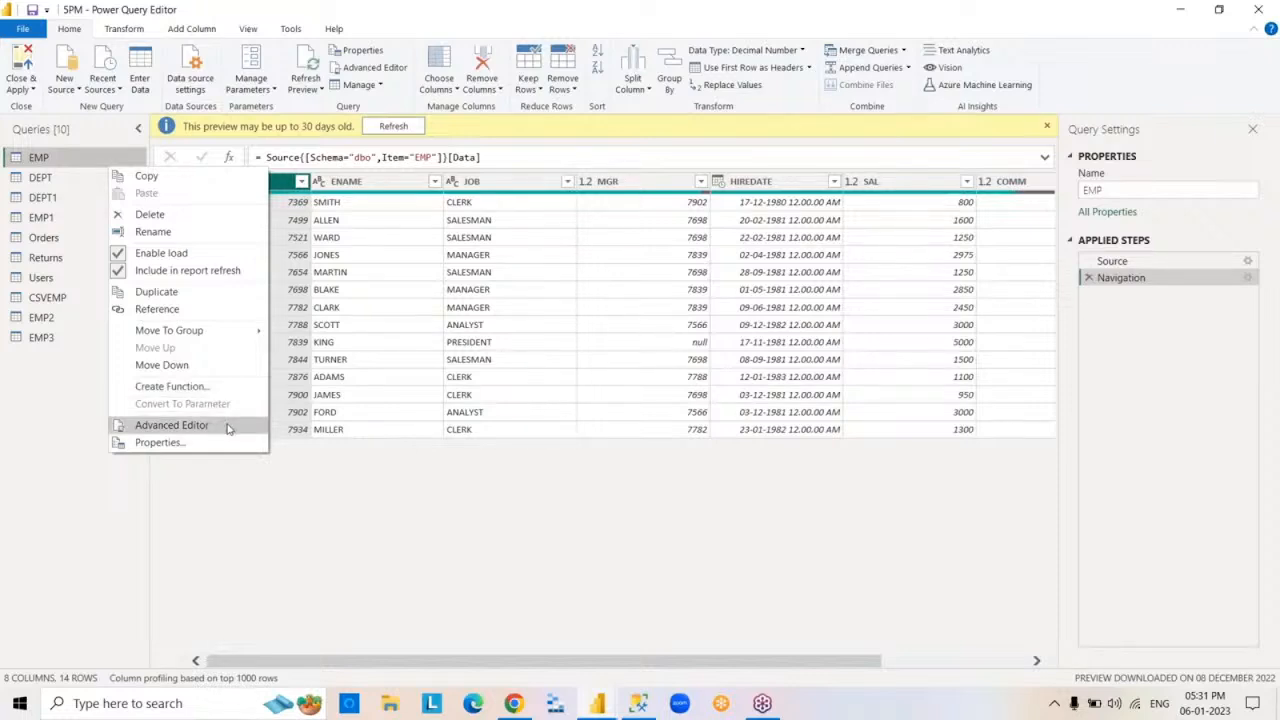
{"action": "left_click", "coordinate": [172, 425]}
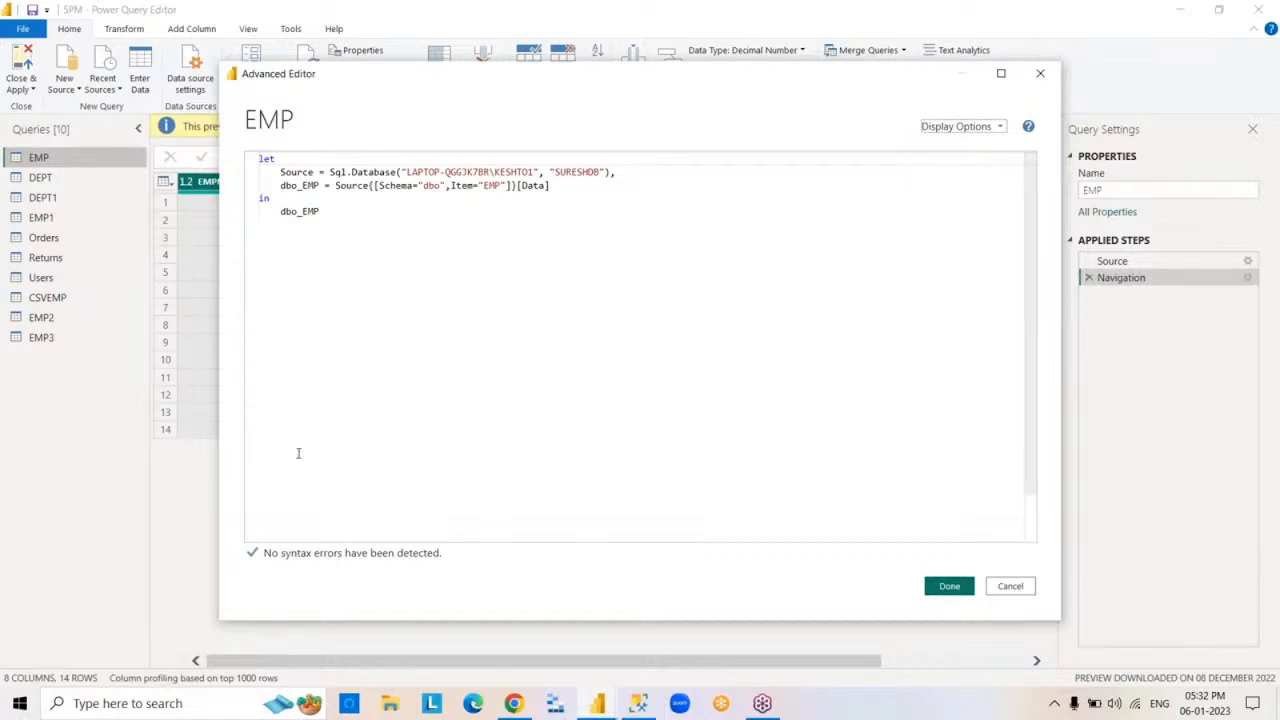
{"action": "left_click", "coordinate": [950, 587]}
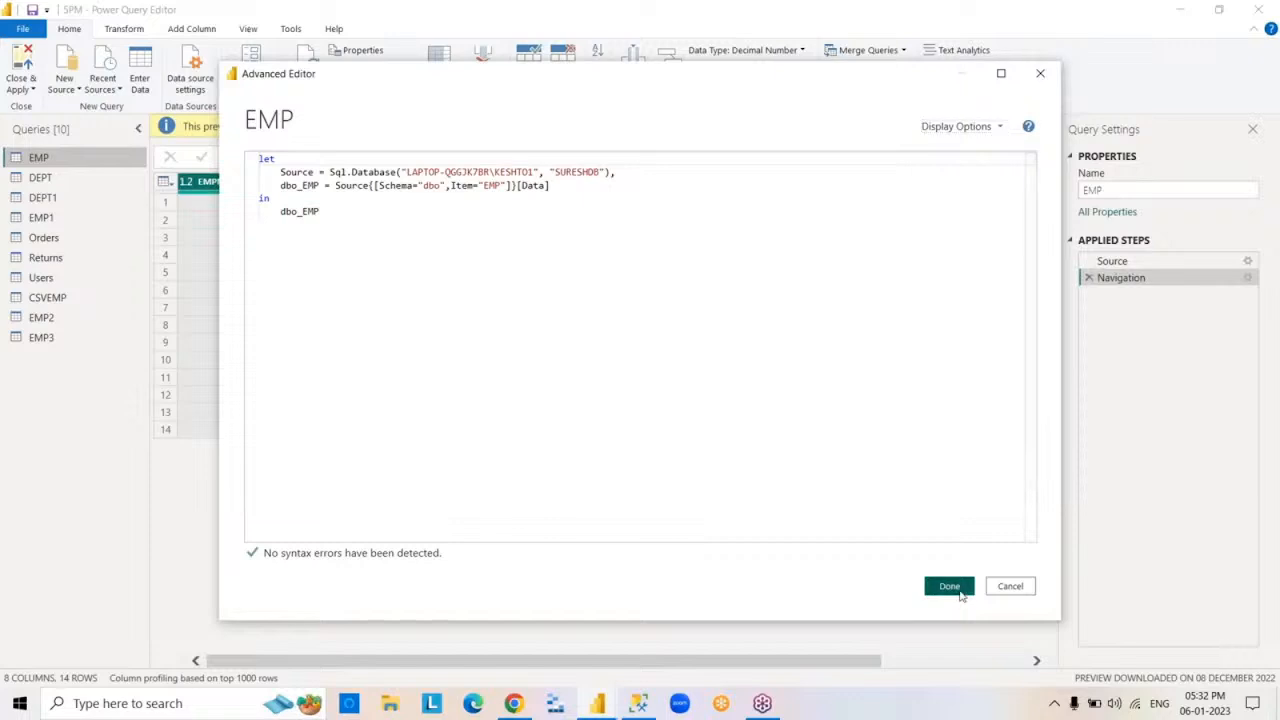
- Review the EMP query's properties, keep them as they are, and dismiss the notice about the preview's age
{"action": "right_click", "coordinate": [86, 167]}
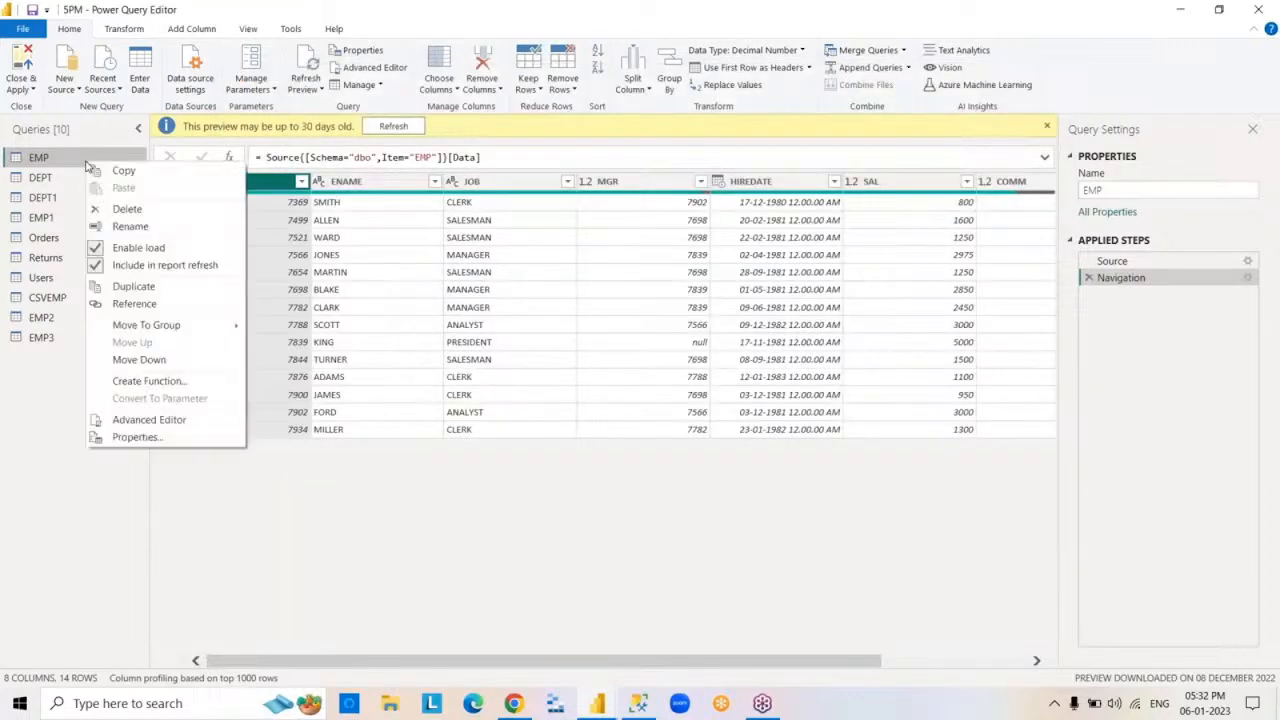
{"action": "left_click", "coordinate": [190, 435]}
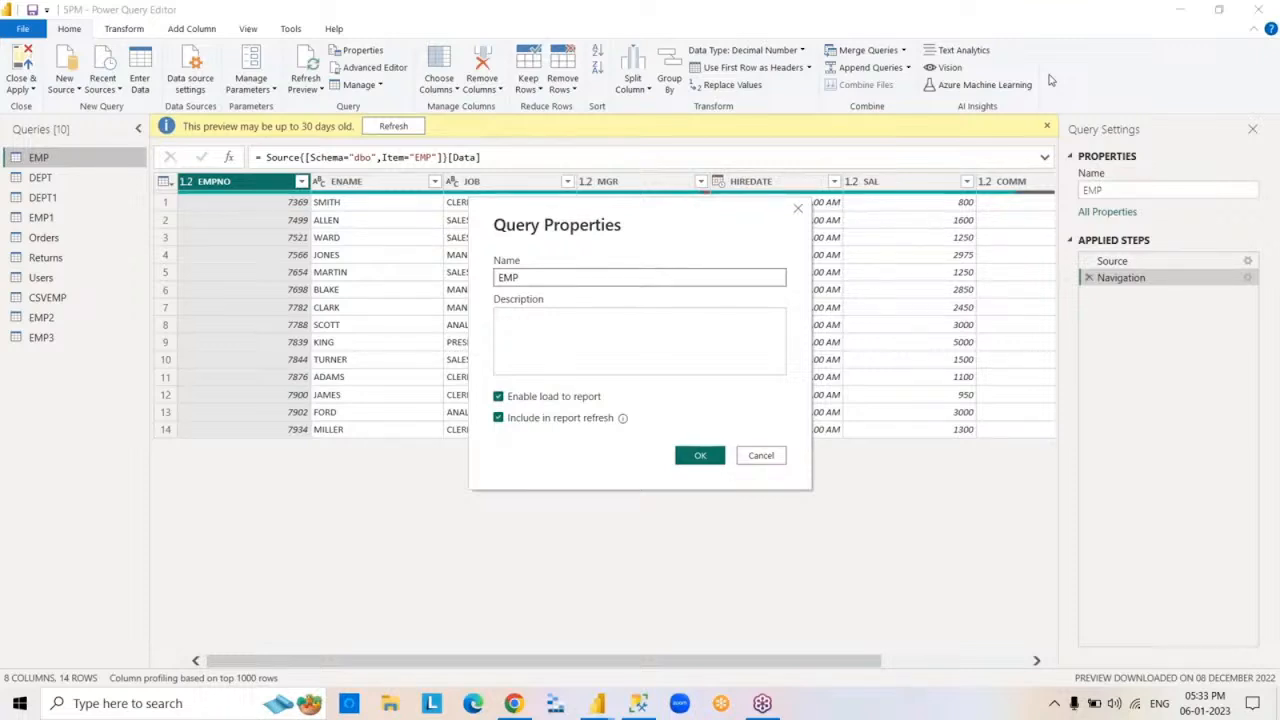
{"action": "left_click", "coordinate": [700, 455]}
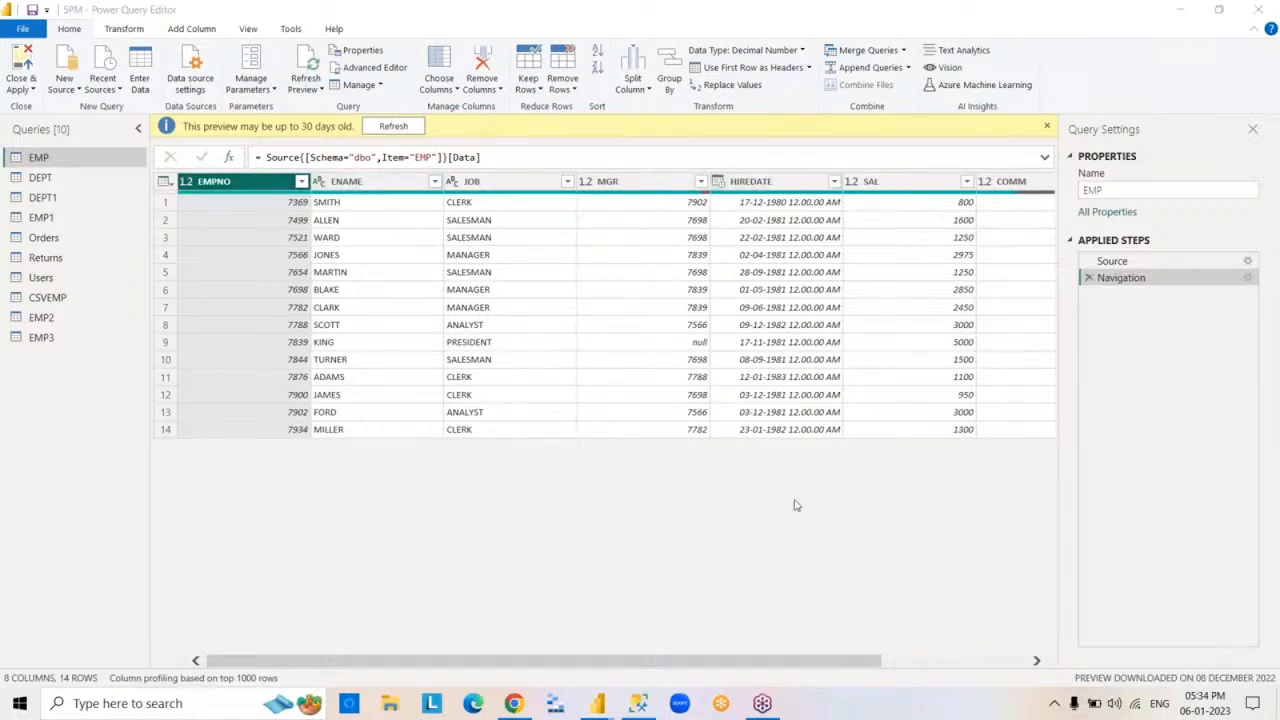
{"action": "left_click", "coordinate": [1047, 129]}
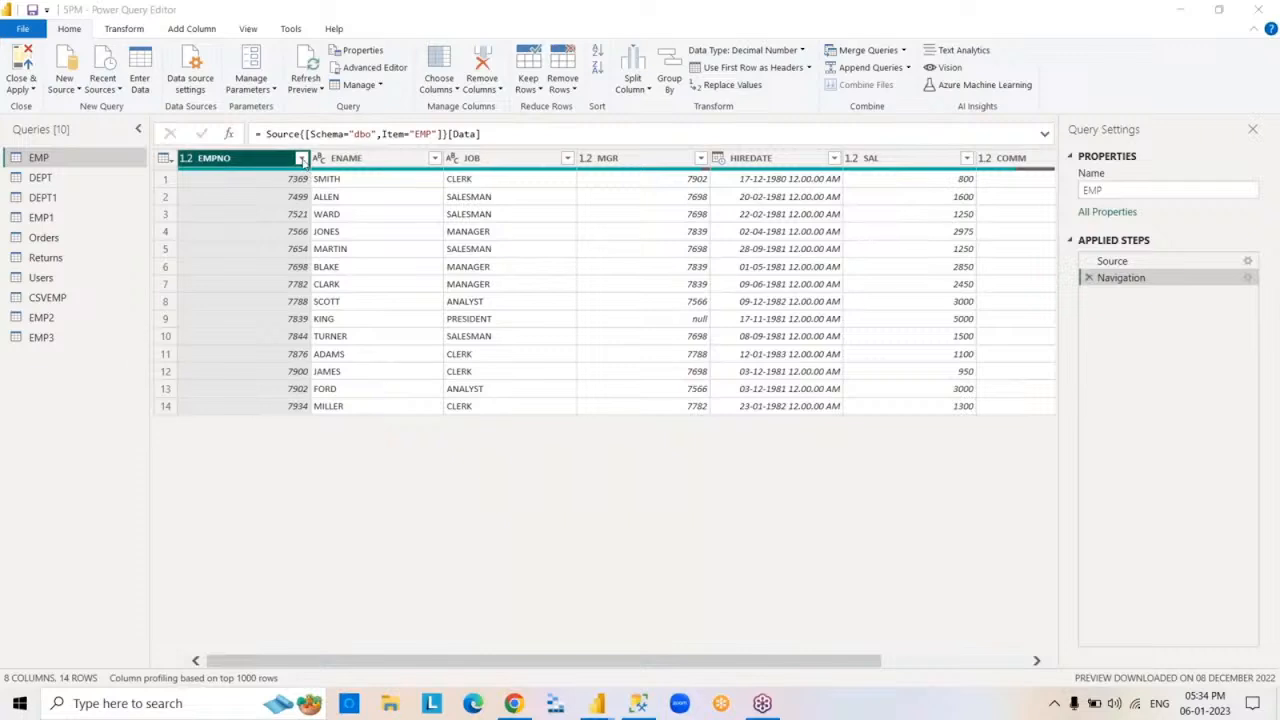
- Filter the EMP query's EMPNO column to only 7369 and 7788, and delete the applied filter step
{"action": "left_click", "coordinate": [301, 159]}
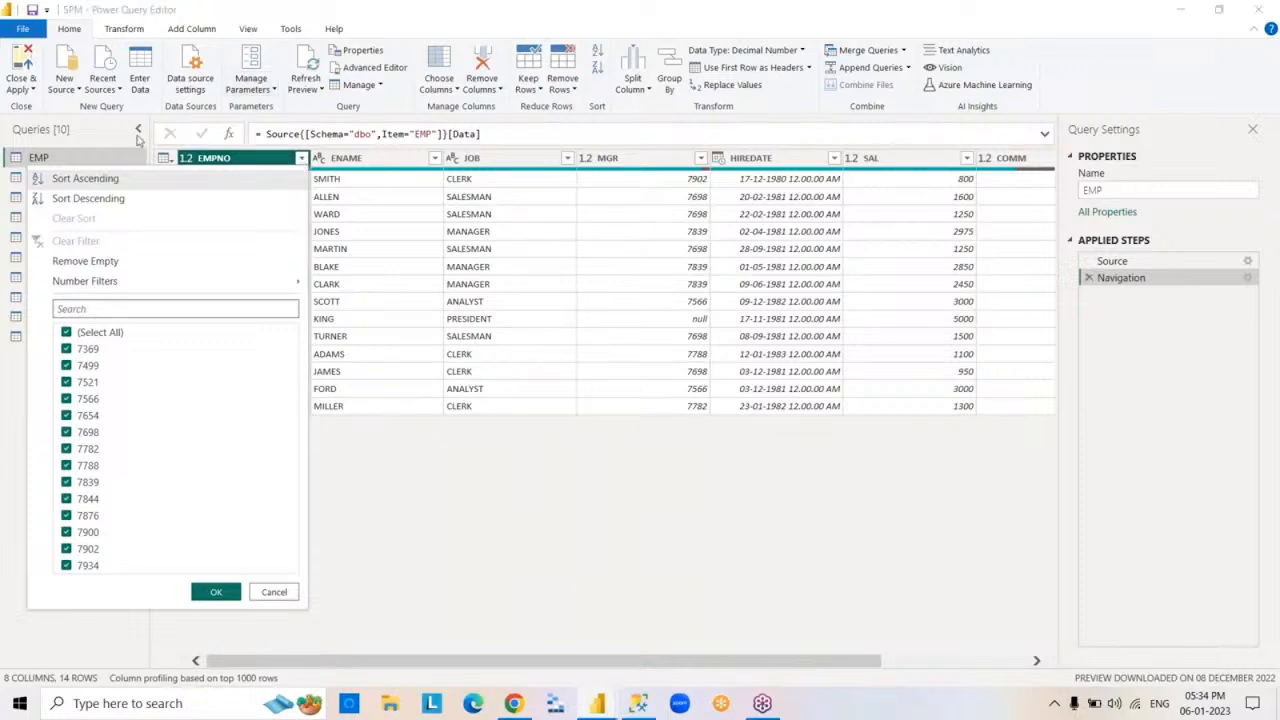
{"action": "left_click", "coordinate": [67, 334]}
{"action": "left_click", "coordinate": [68, 350]}
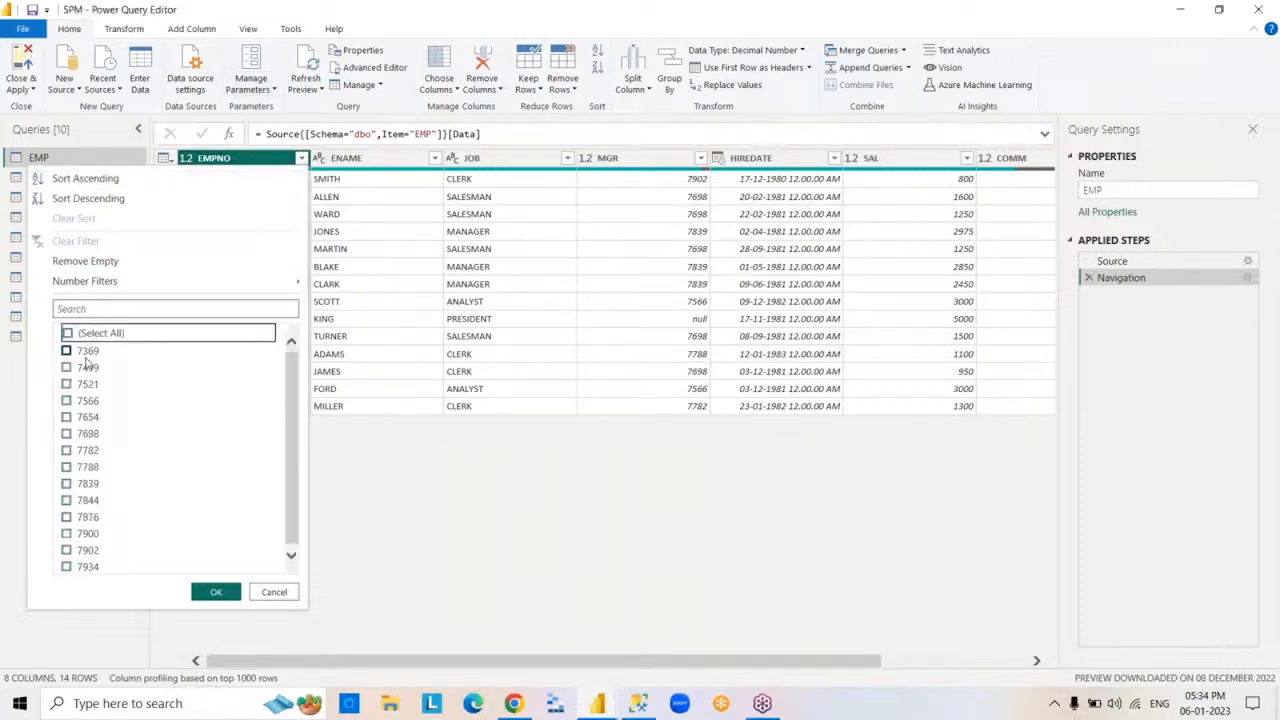
{"action": "left_click", "coordinate": [67, 466]}
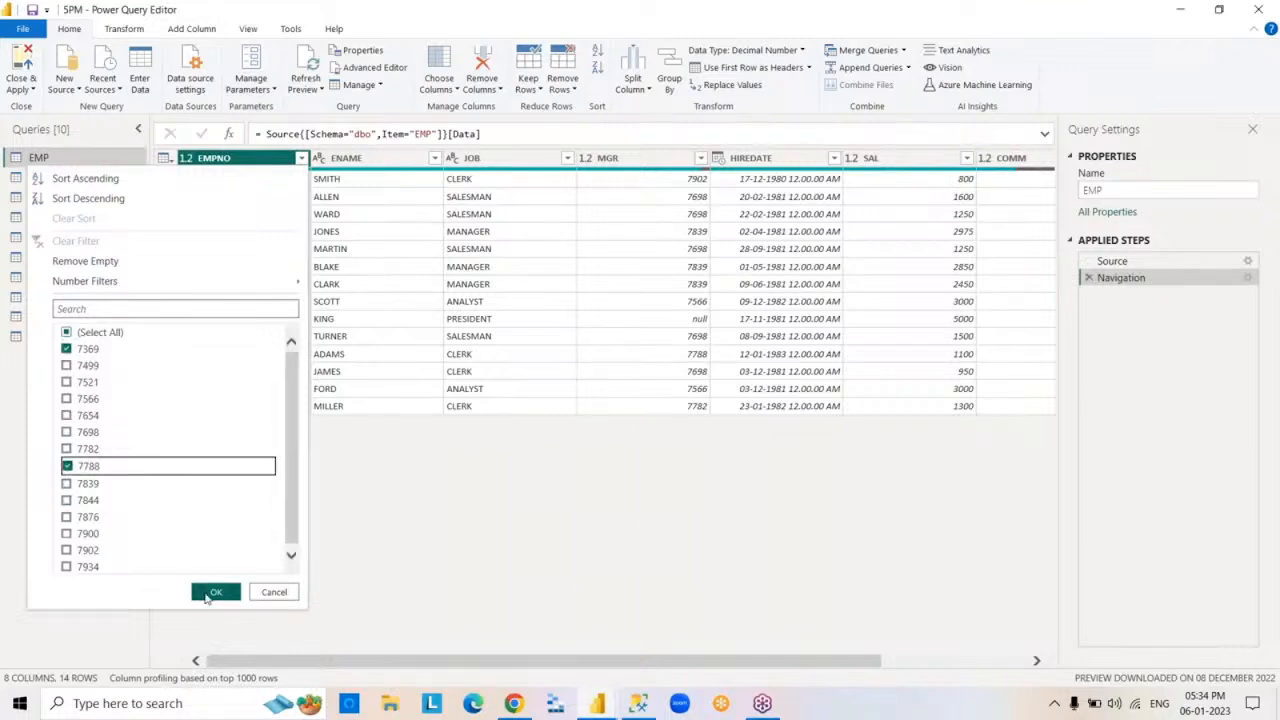
{"action": "left_click", "coordinate": [210, 594]}
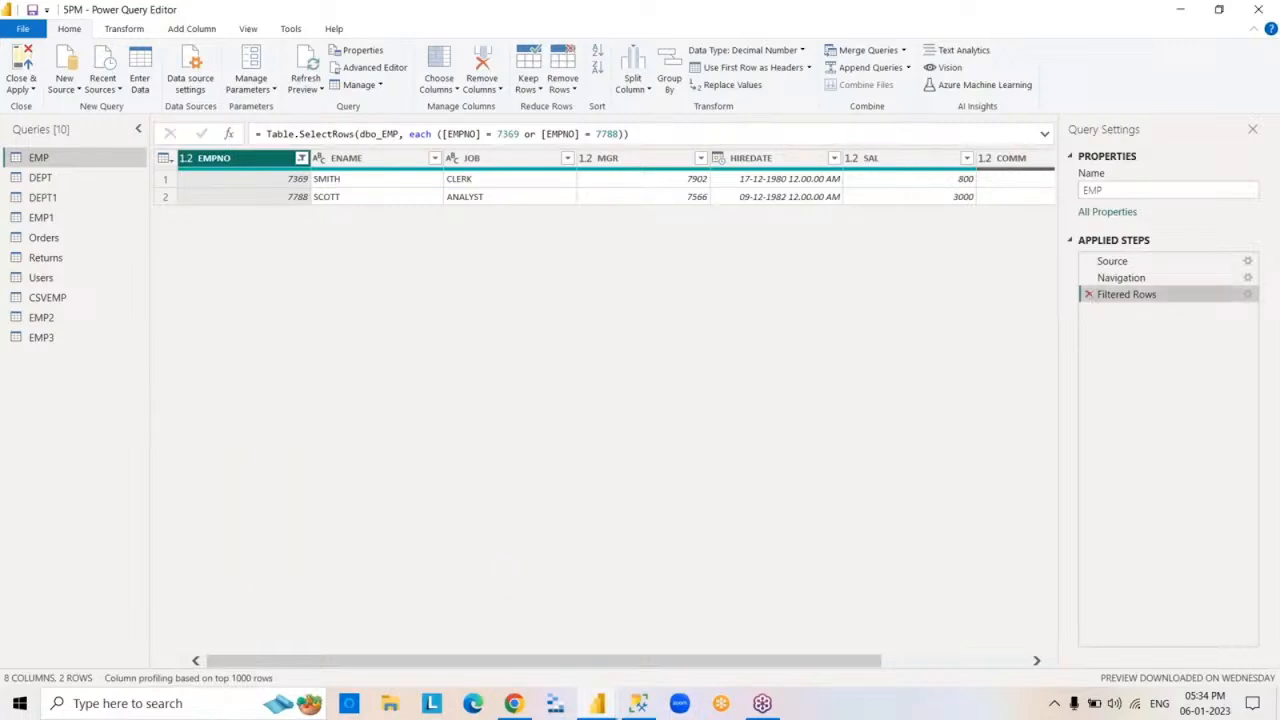
{"action": "left_click", "coordinate": [1090, 296]}
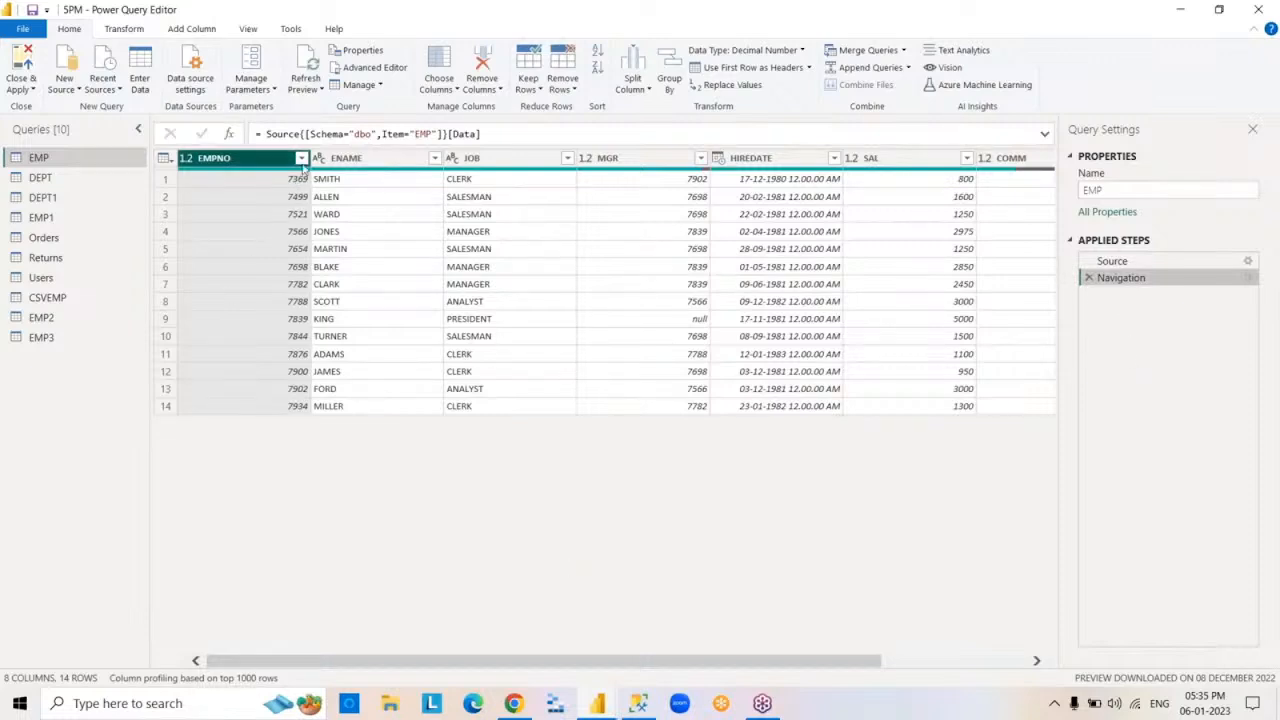
- Sort the EMP rows by EMPNO in ascending and then descending order, deleting the applied sort step each time
{"action": "left_click", "coordinate": [302, 160]}
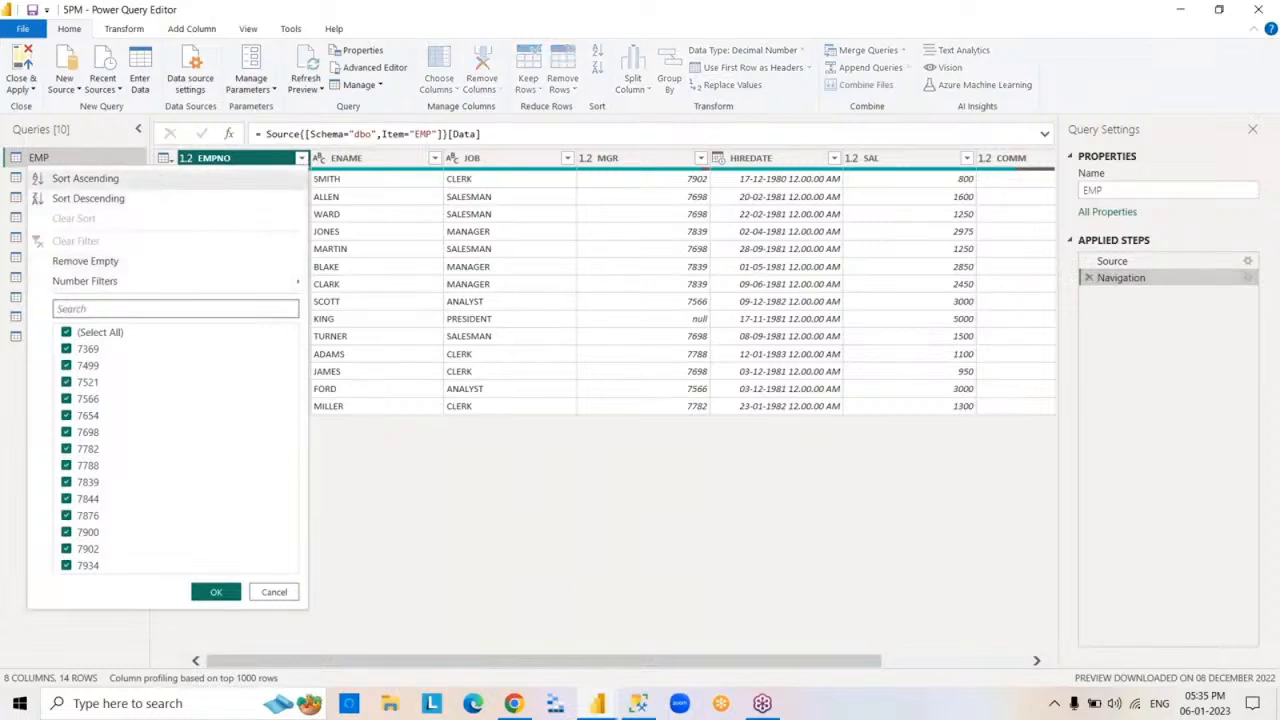
{"action": "left_click", "coordinate": [157, 184]}
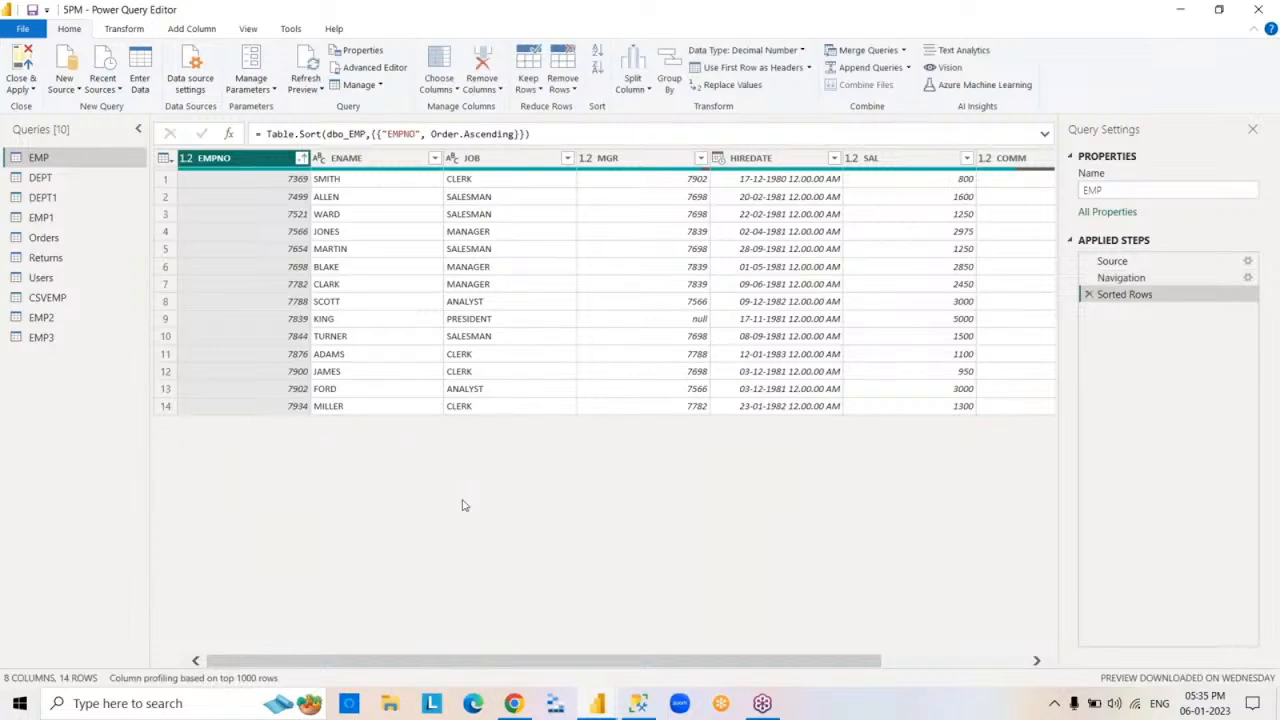
{"action": "left_click", "coordinate": [1089, 295]}
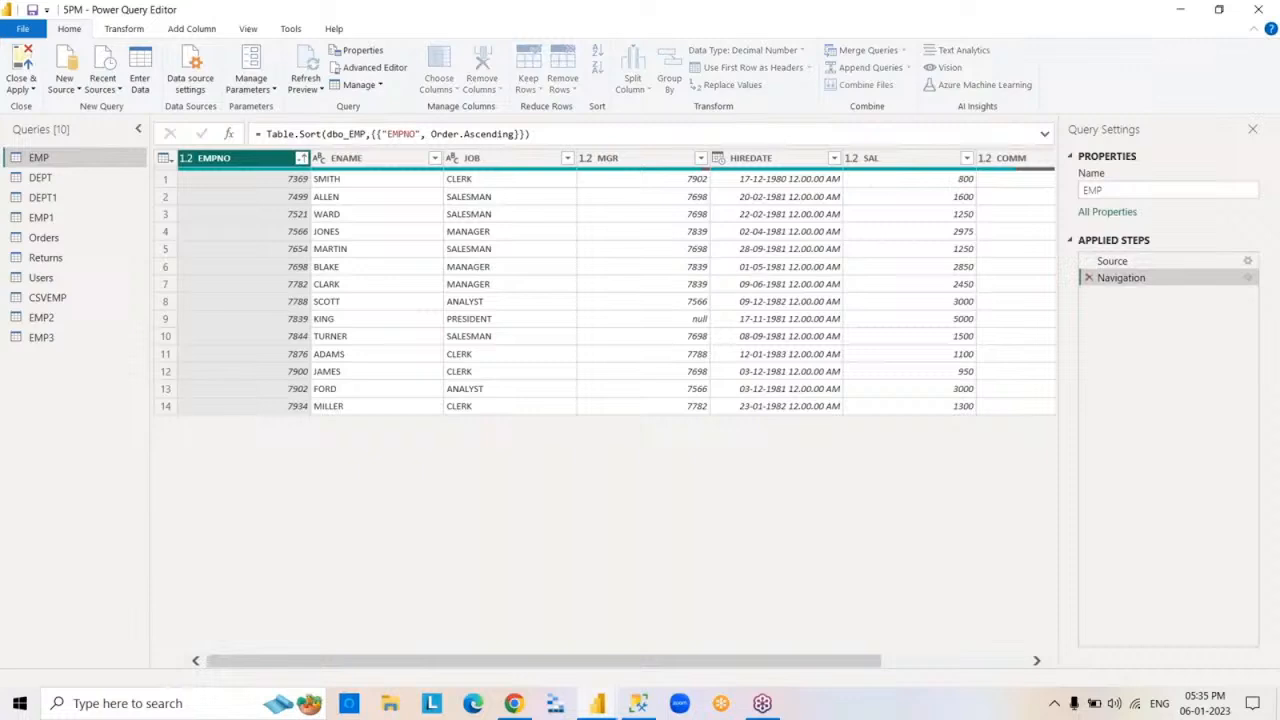
{"action": "left_click", "coordinate": [301, 159]}
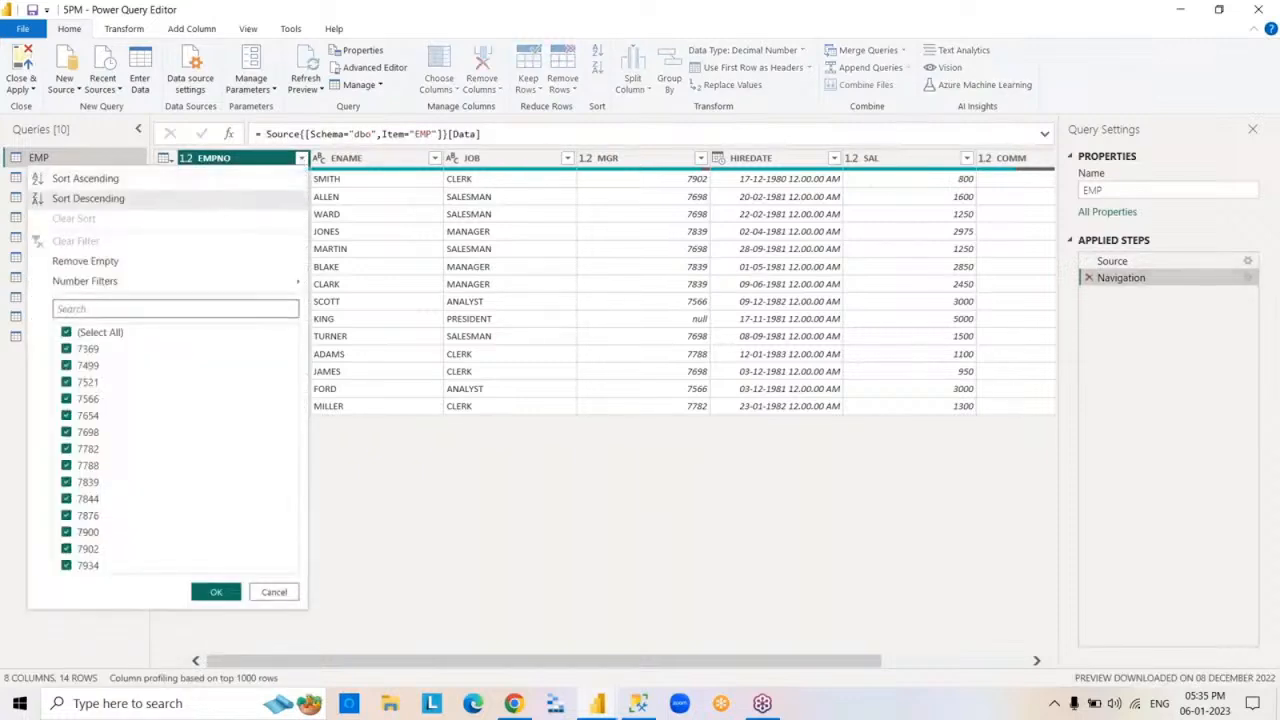
{"action": "left_click", "coordinate": [88, 198]}
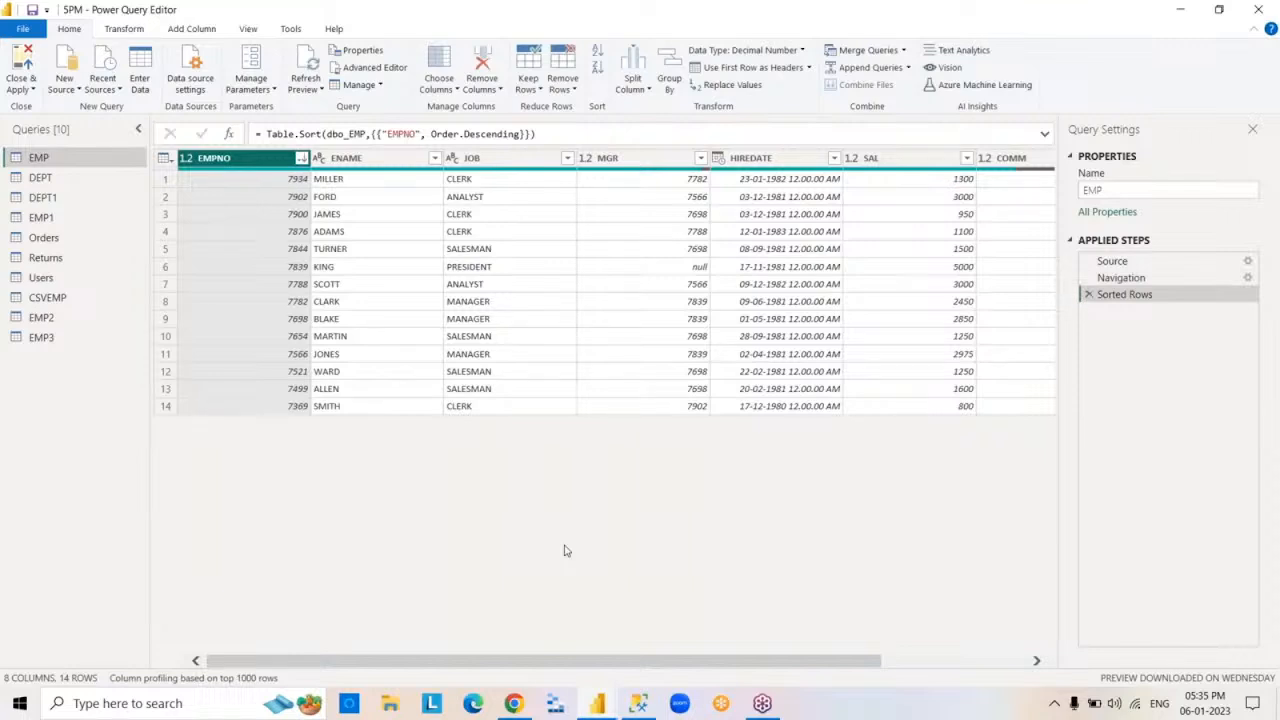
{"action": "left_click", "coordinate": [1090, 296]}
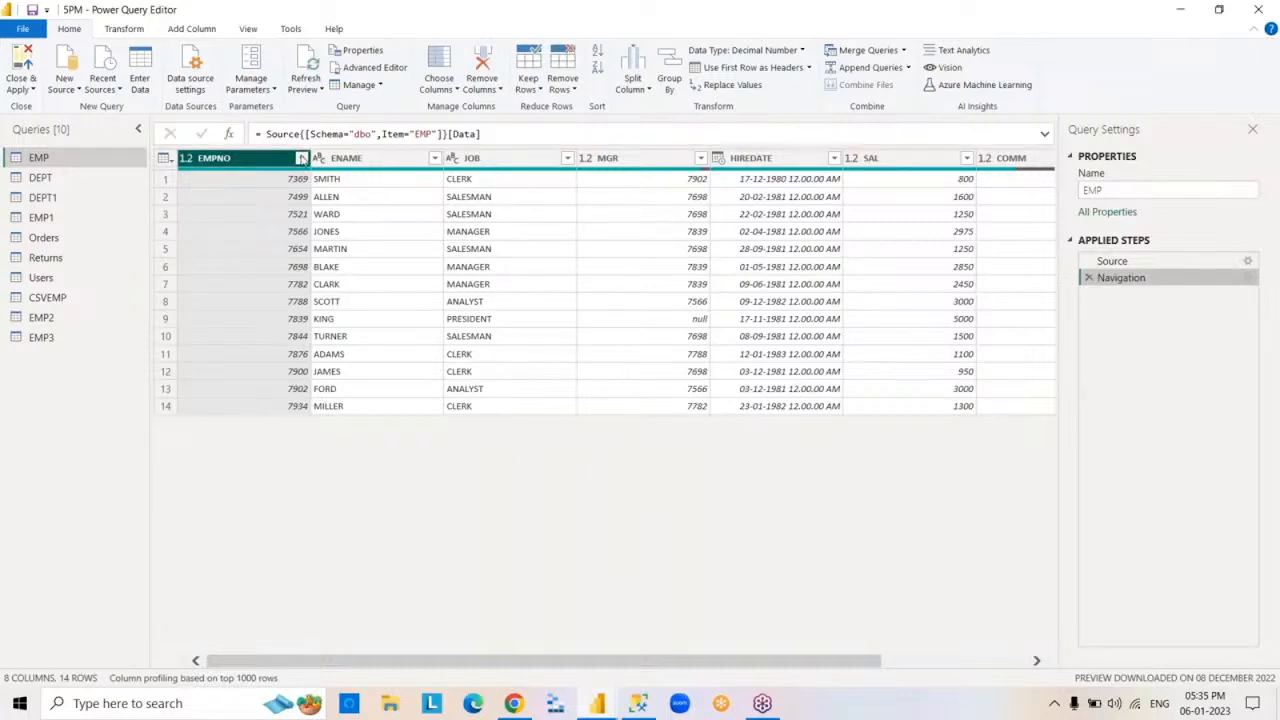
- Remove the rows with empty COMM values from the EMP query, and delete the applied filter step
{"action": "left_click", "coordinate": [301, 158]}
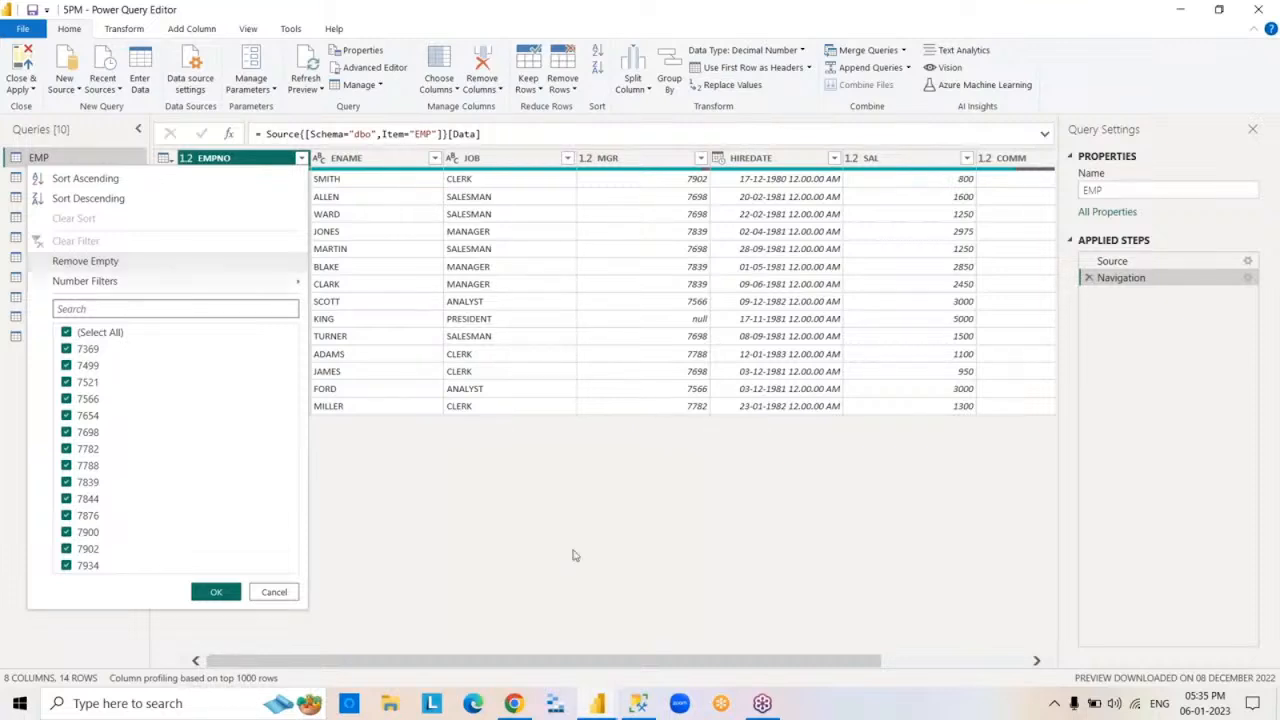
{"action": "left_click", "coordinate": [730, 613]}
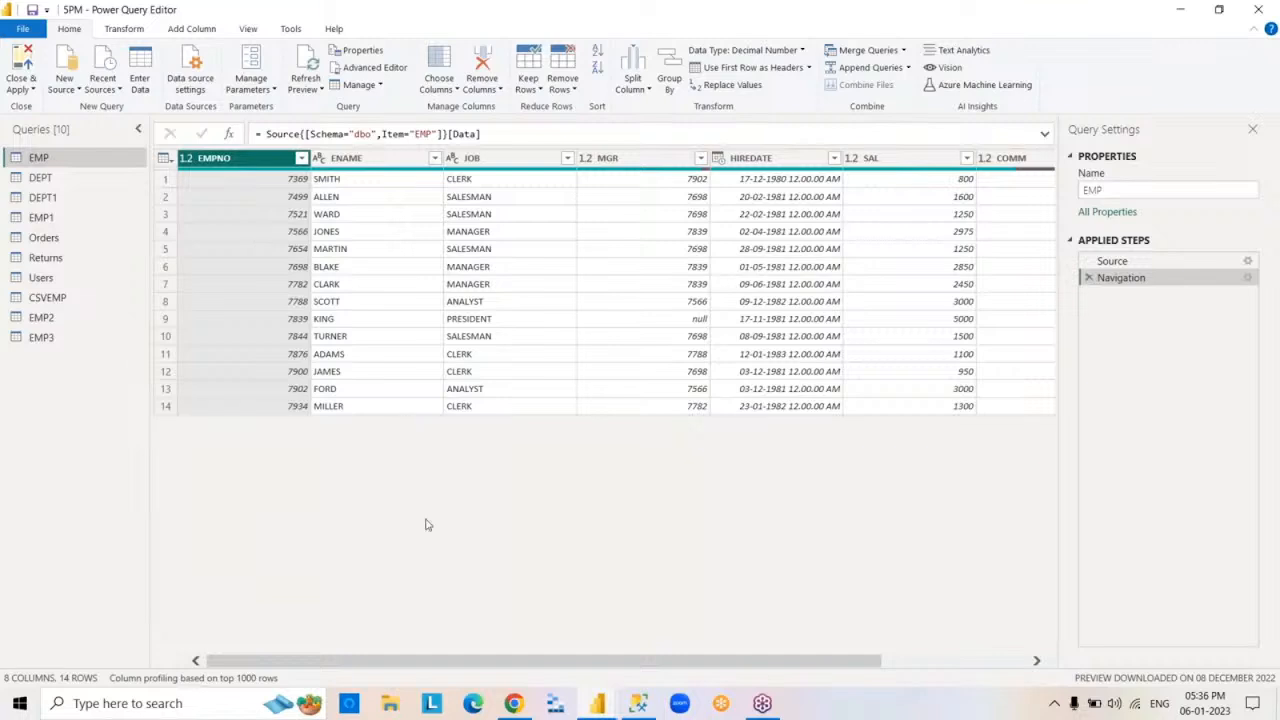
{"action": "left_click", "coordinate": [1036, 661]}
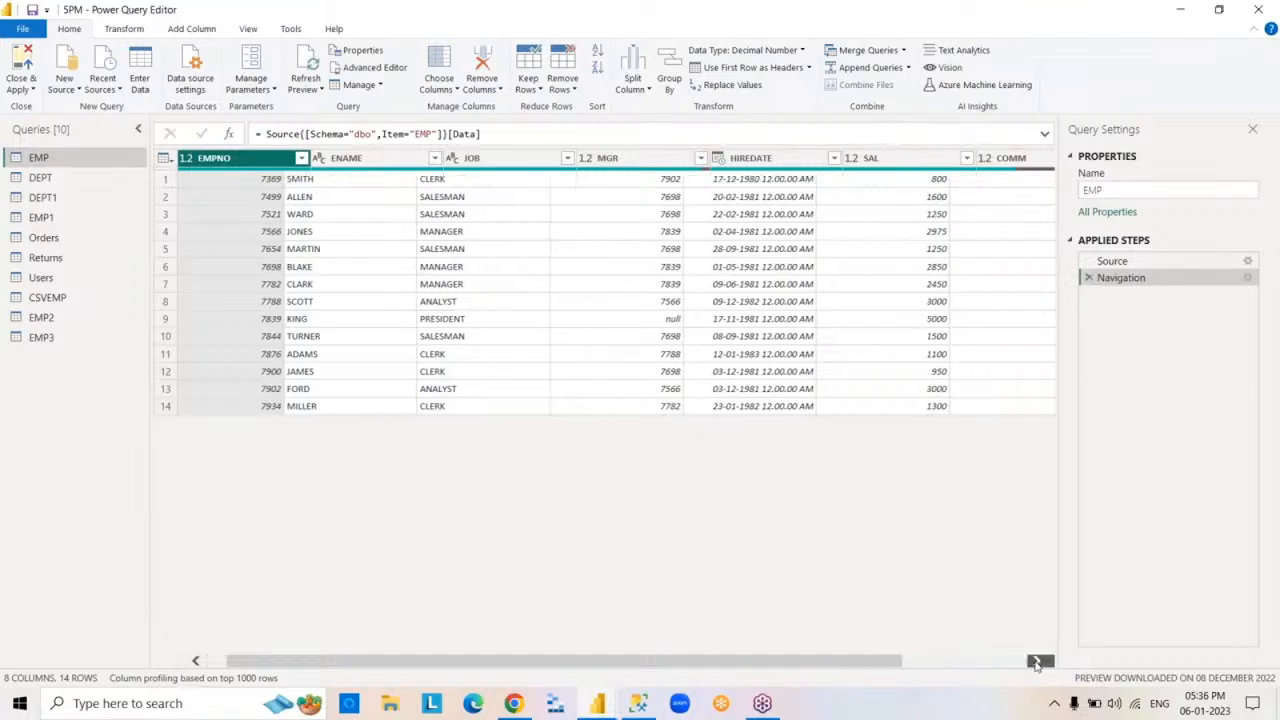
{"action": "left_click", "coordinate": [1036, 661]}
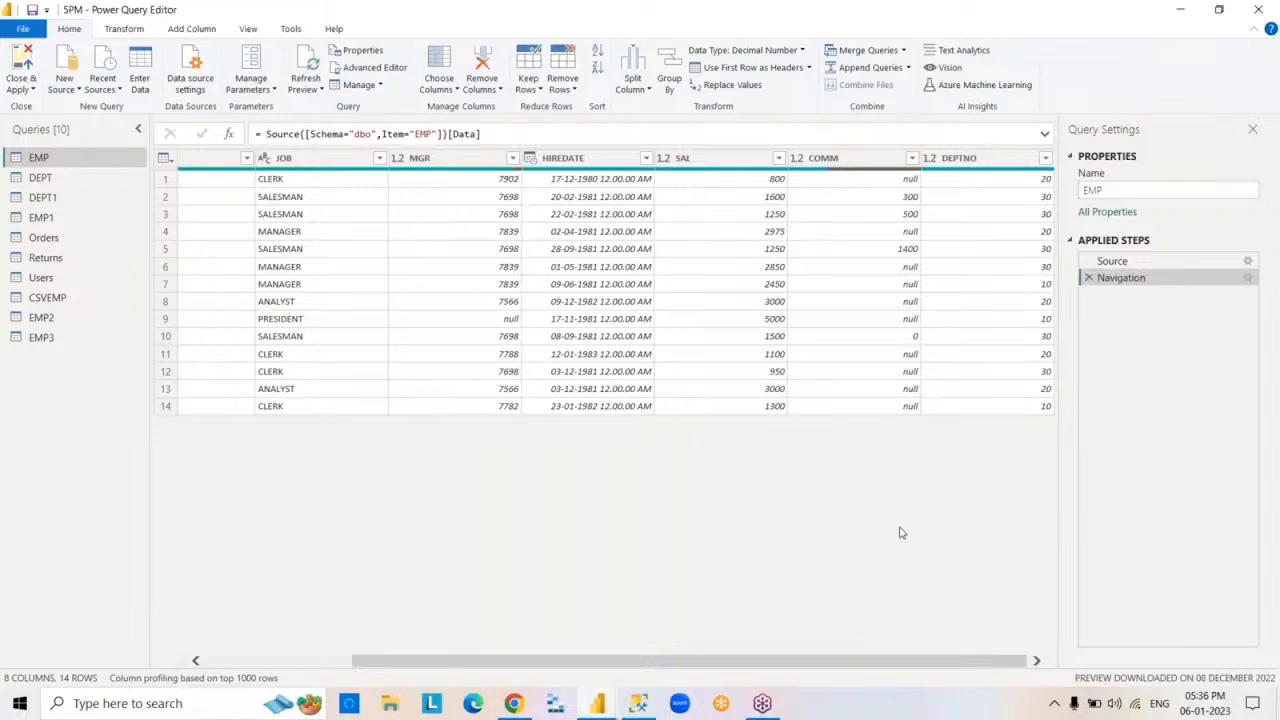
{"action": "left_click", "coordinate": [857, 162]}
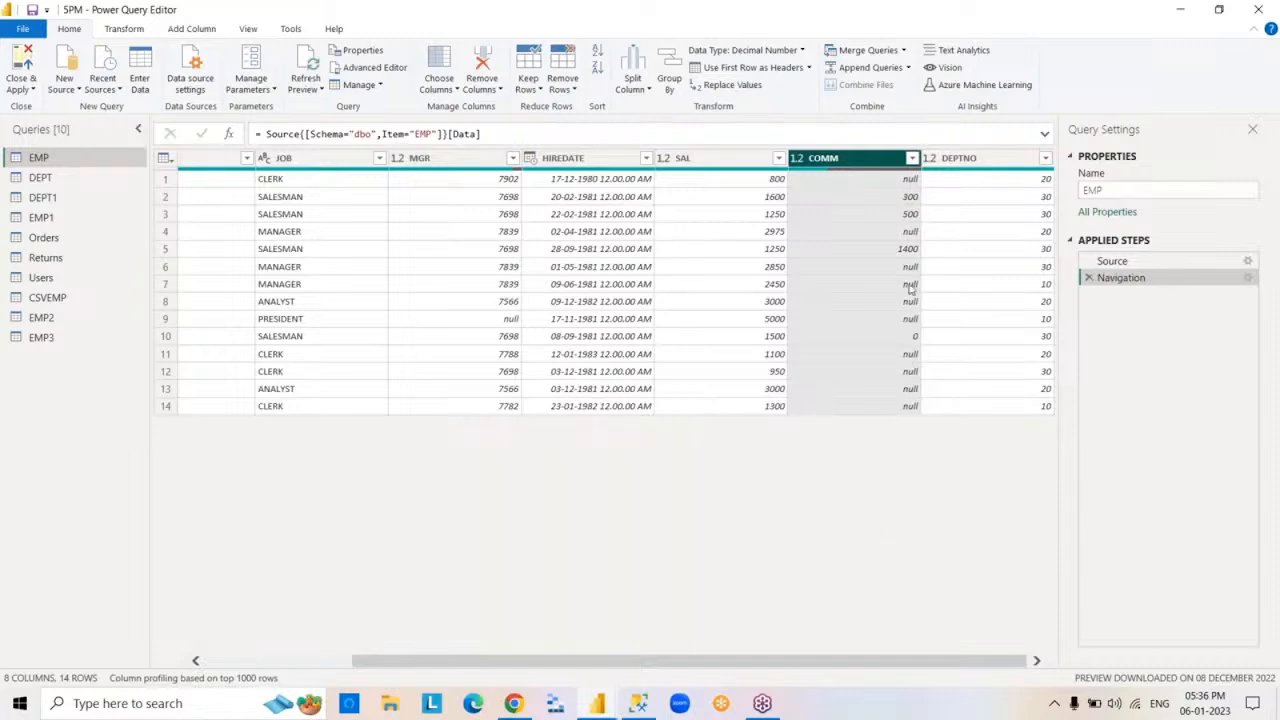
{"action": "left_click", "coordinate": [912, 160]}
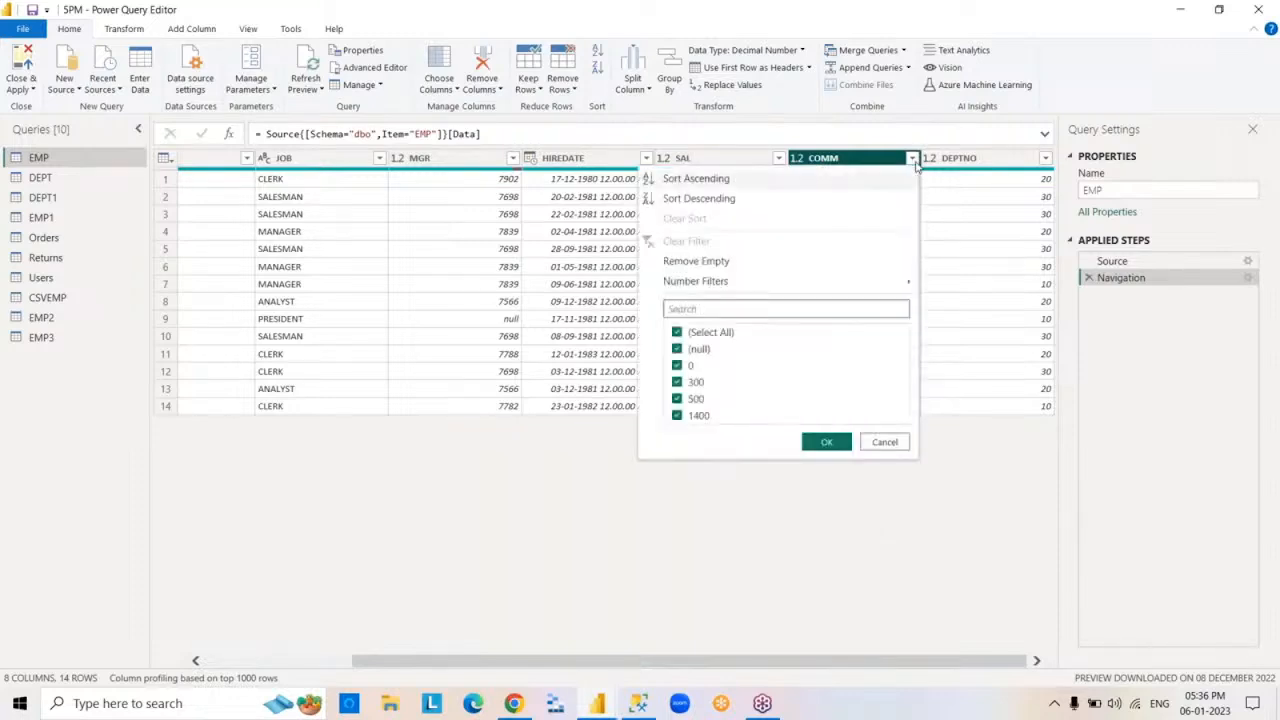
{"action": "left_click", "coordinate": [912, 160]}
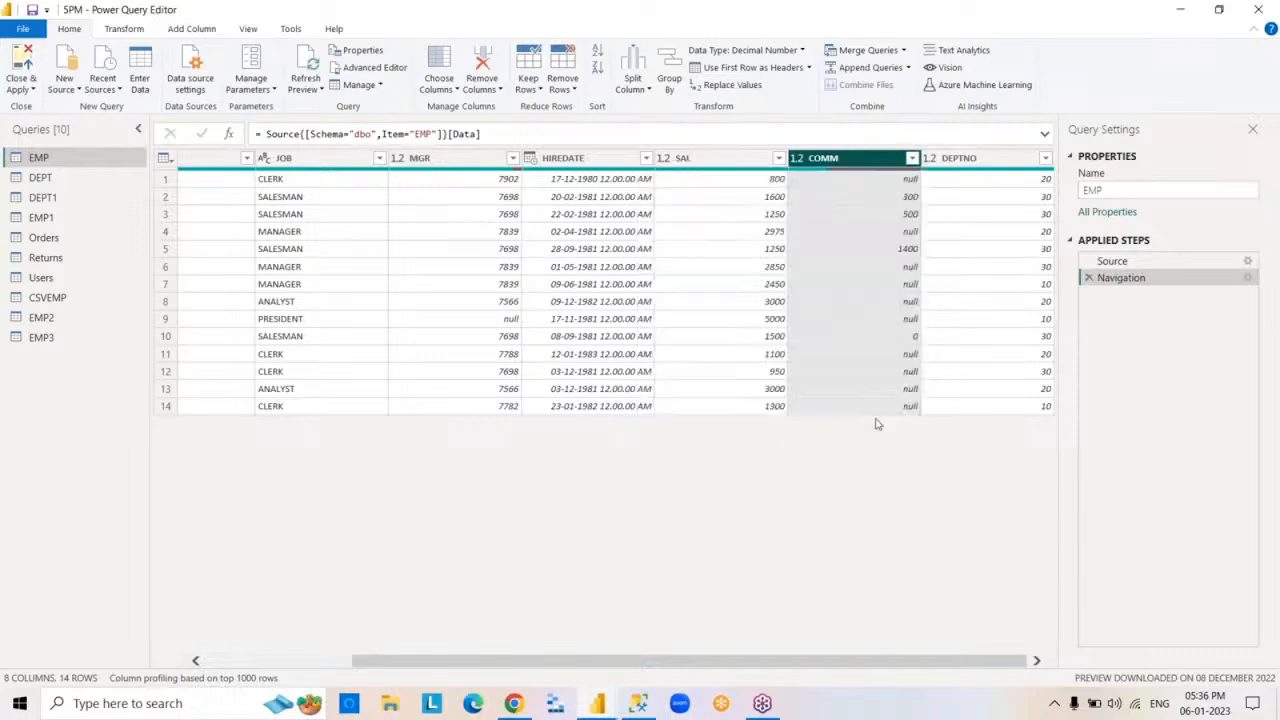
{"action": "left_click", "coordinate": [912, 160]}
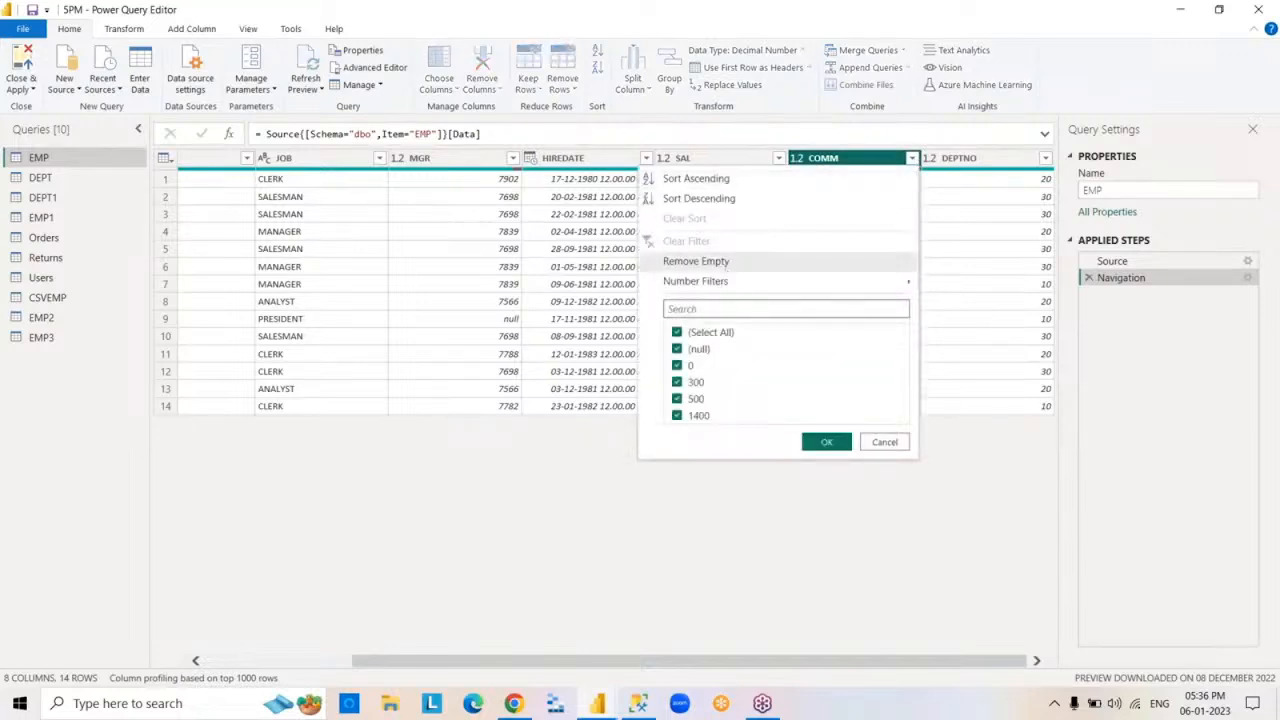
{"action": "left_click", "coordinate": [725, 261]}
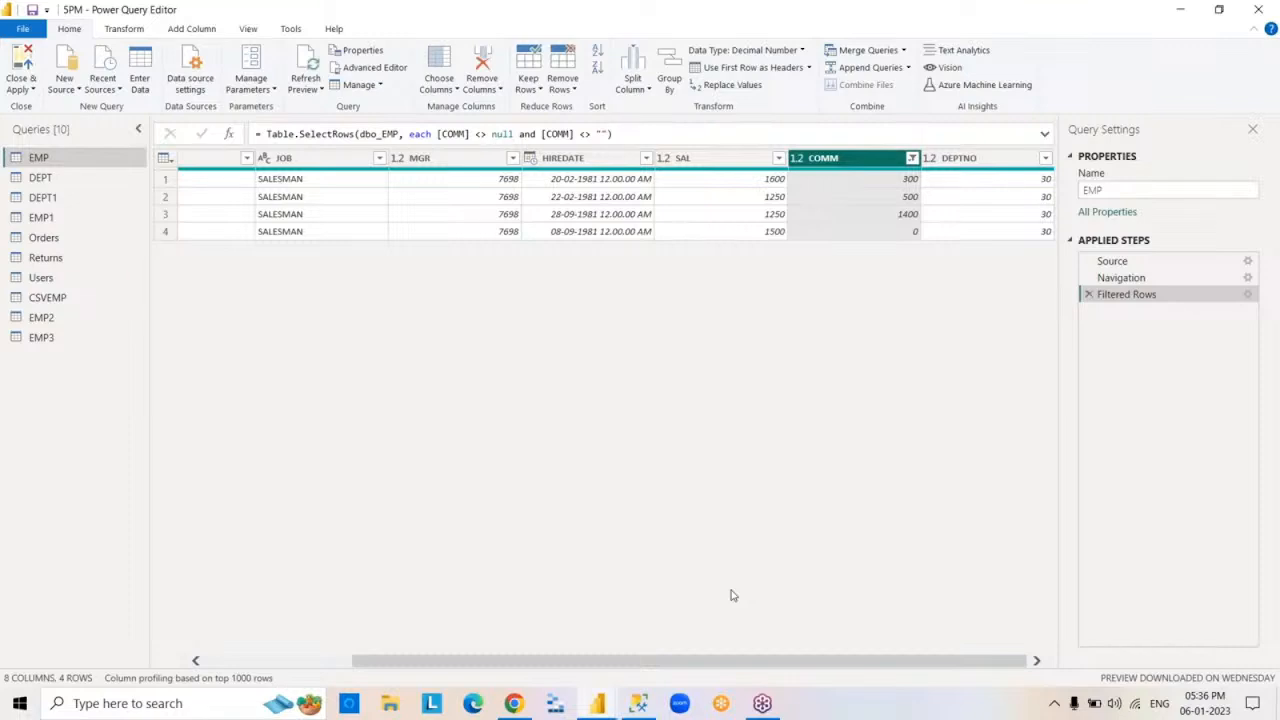
{"action": "left_click", "coordinate": [1089, 294]}
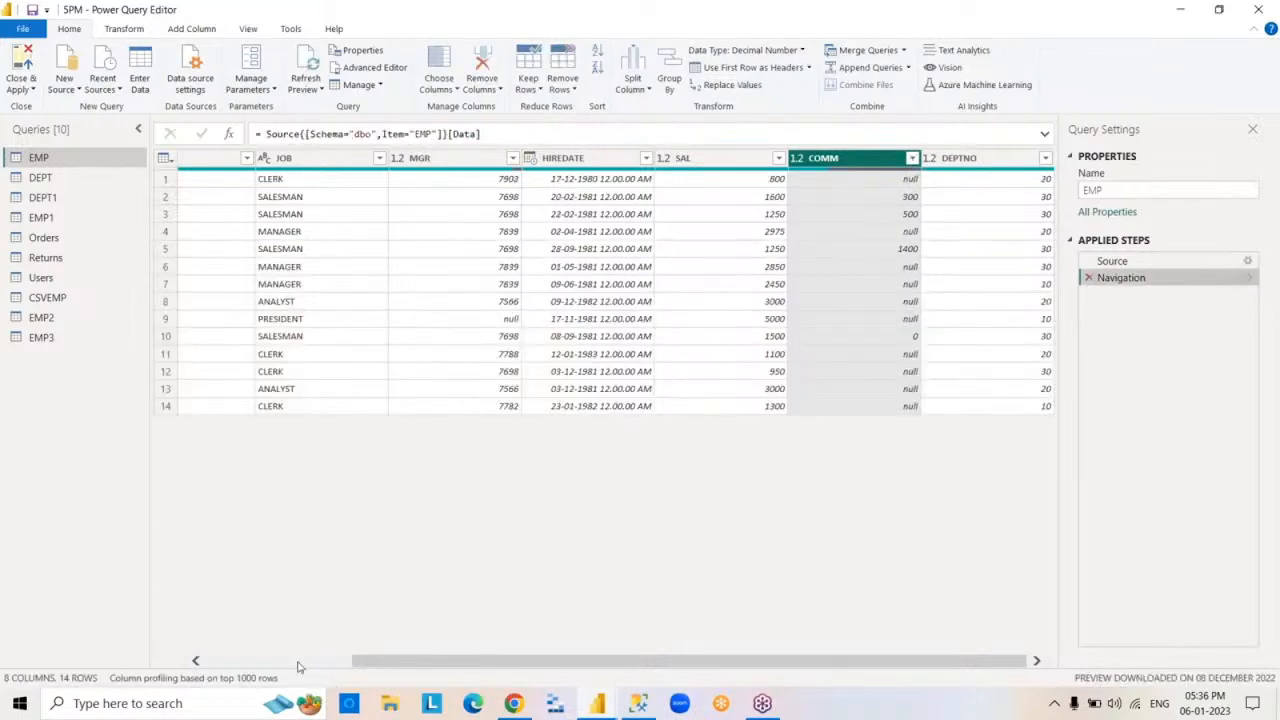
- Filter the EMP rows with number conditions so that EMPNO equals 7369 And equals 7788
{"action": "left_click", "coordinate": [300, 662]}
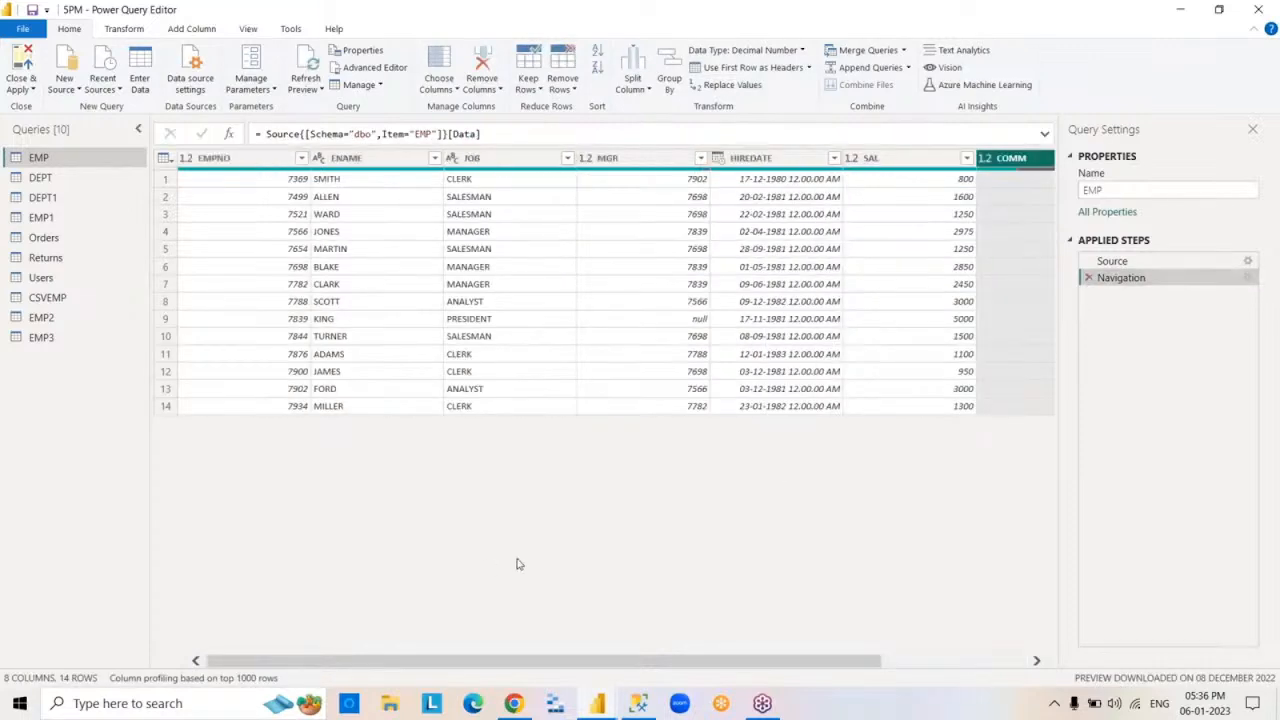
{"action": "left_click", "coordinate": [270, 165]}
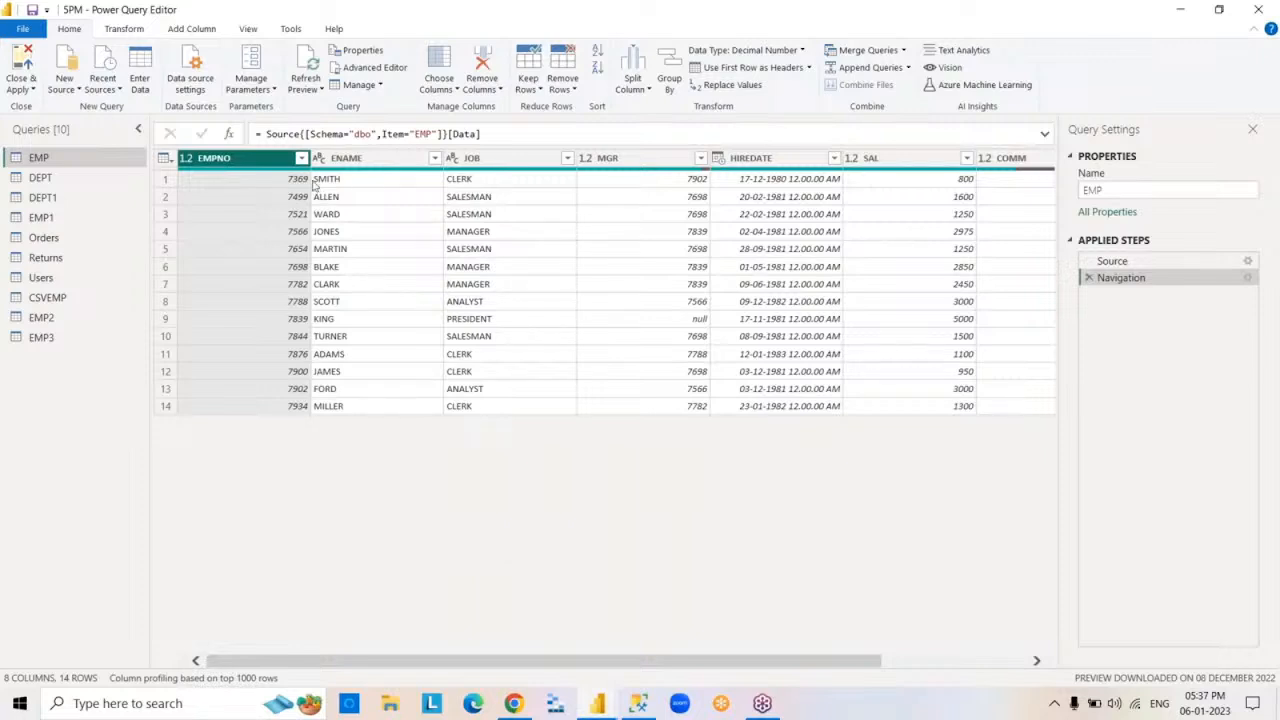
{"action": "left_click", "coordinate": [301, 158]}
{"action": "mouse_move", "coordinate": [196, 290]}
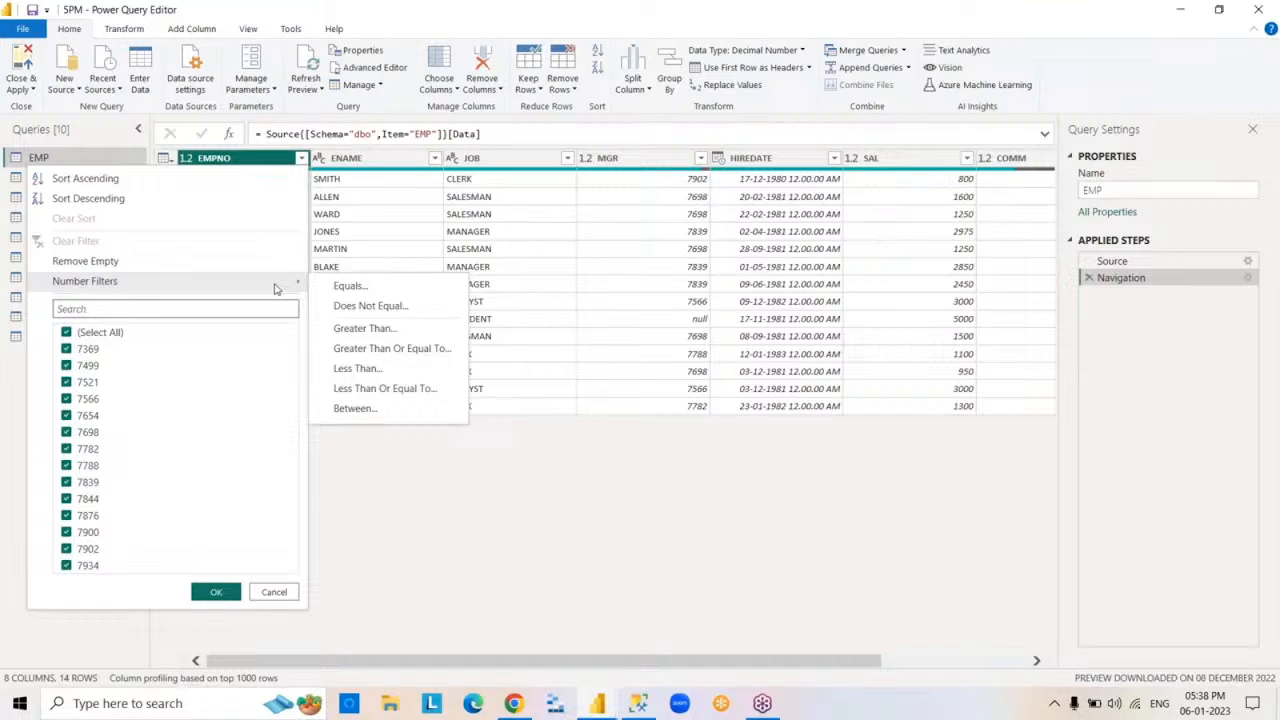
{"action": "left_click", "coordinate": [365, 288]}
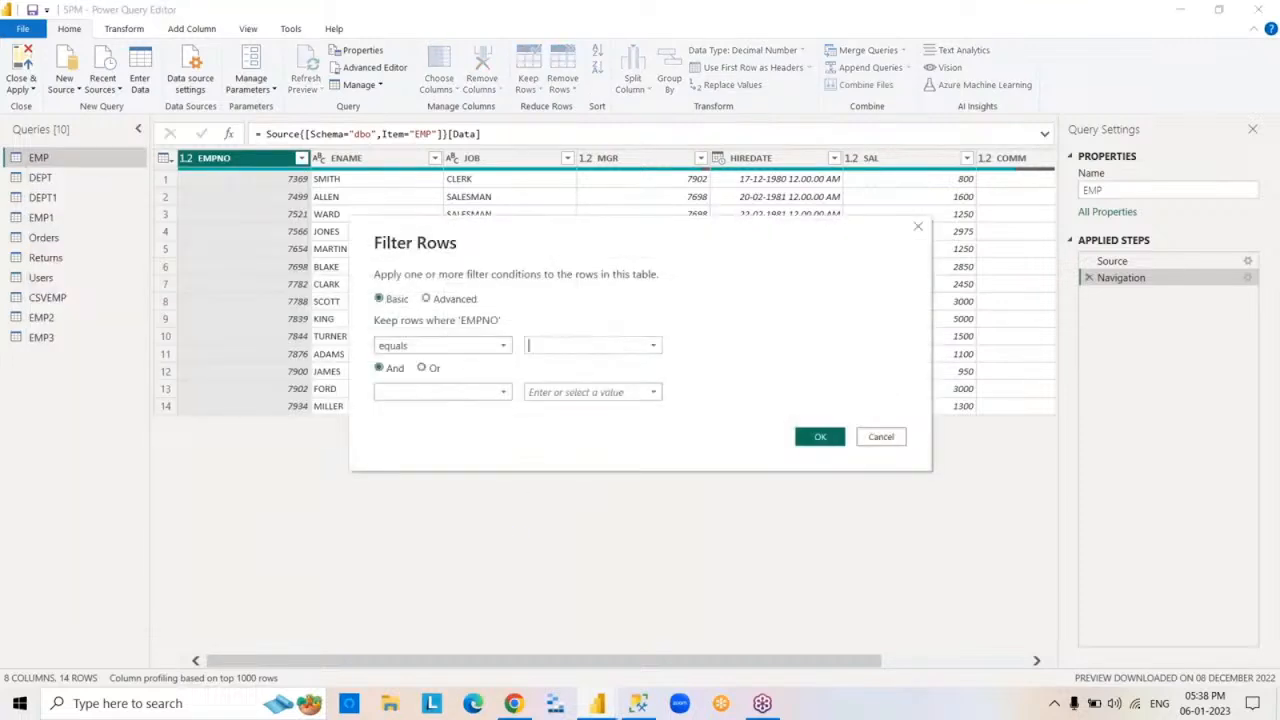
{"action": "type", "text": "7369"}
{"action": "left_click", "coordinate": [500, 392]}
{"action": "left_click", "coordinate": [465, 428]}
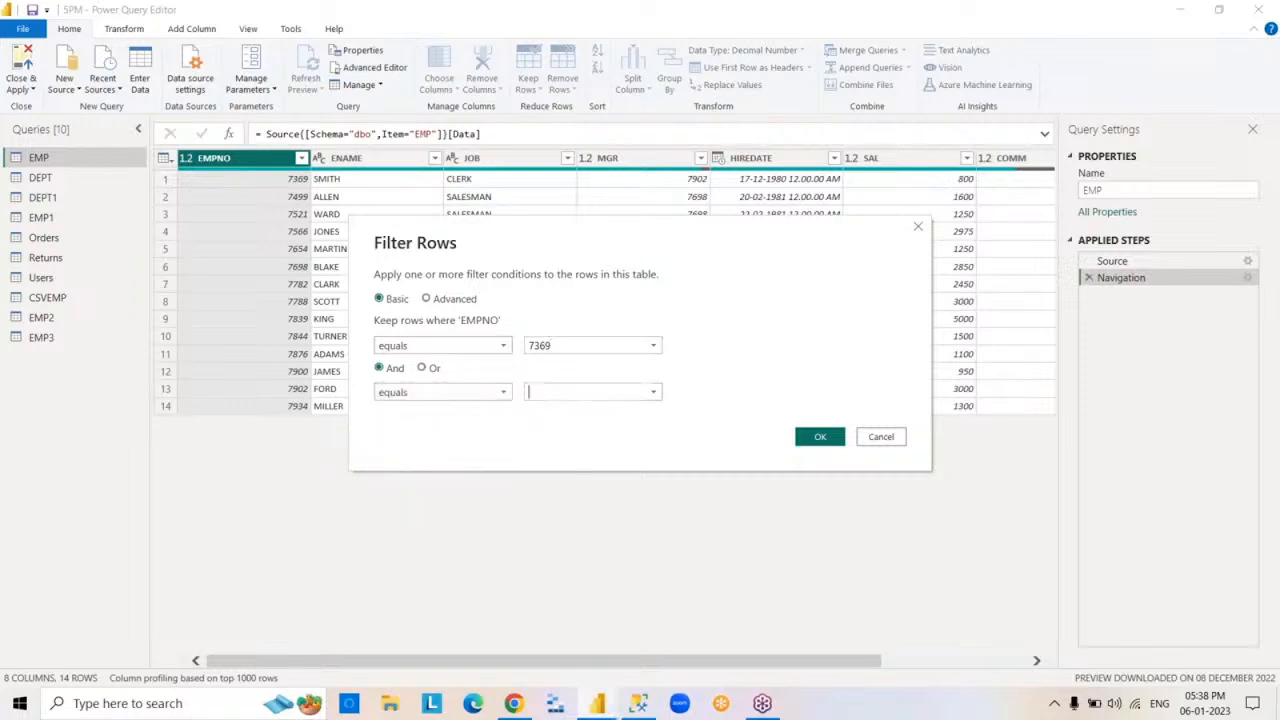
{"action": "type", "text": "7788"}
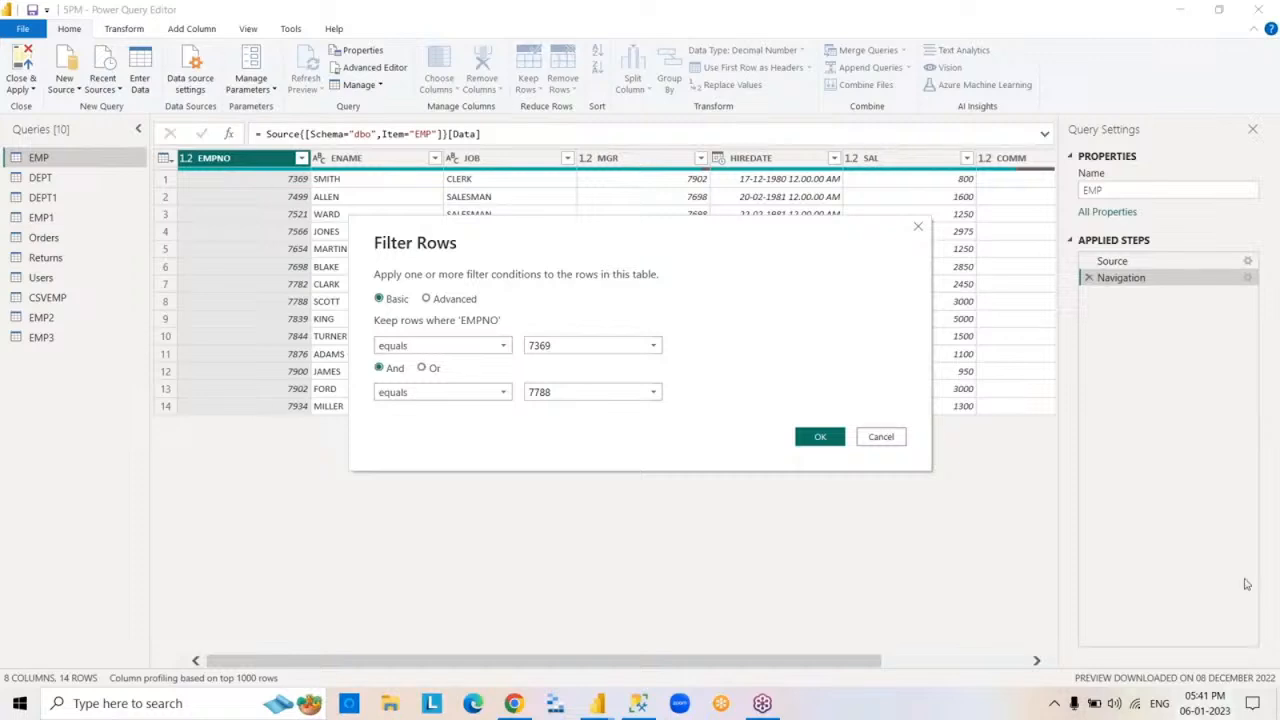
{"action": "left_click", "coordinate": [820, 437]}
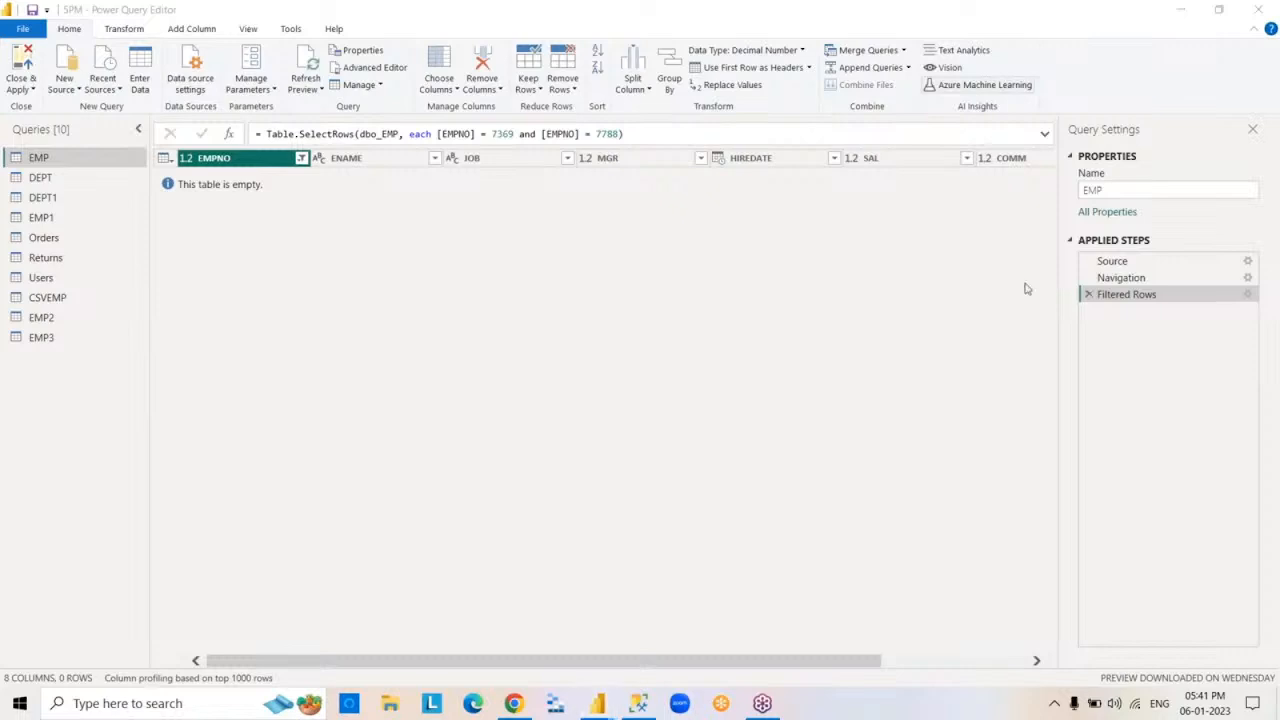
- Edit the EMPNO filter to combine its two conditions with Or, and delete the applied filter step
{"action": "double_click", "coordinate": [1127, 296]}
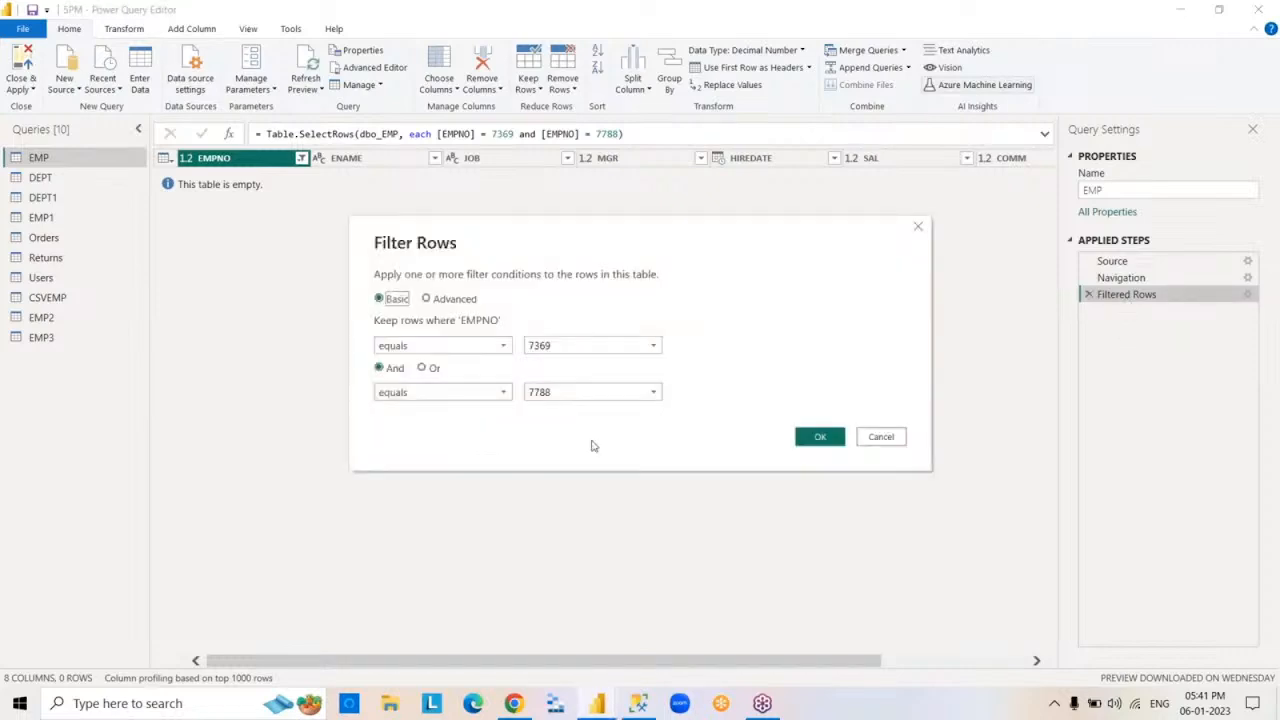
{"action": "left_click", "coordinate": [424, 368]}
{"action": "left_click", "coordinate": [815, 440]}
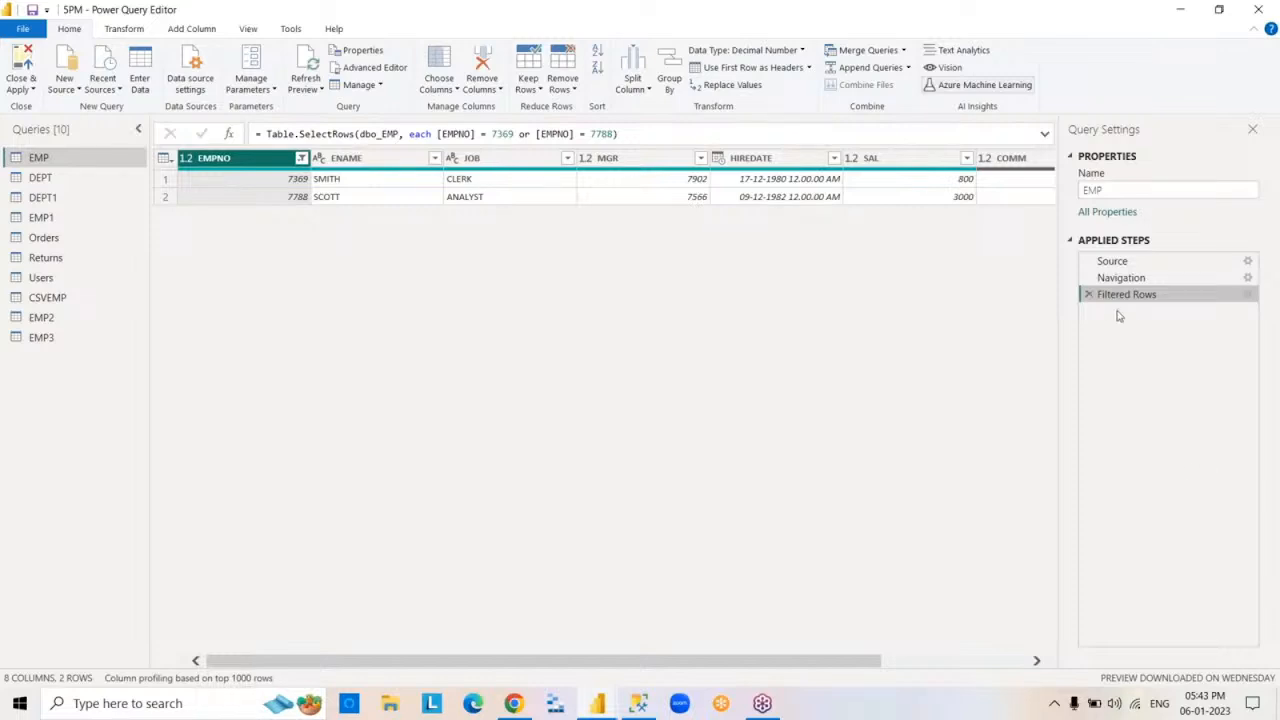
{"action": "left_click", "coordinate": [1089, 295]}
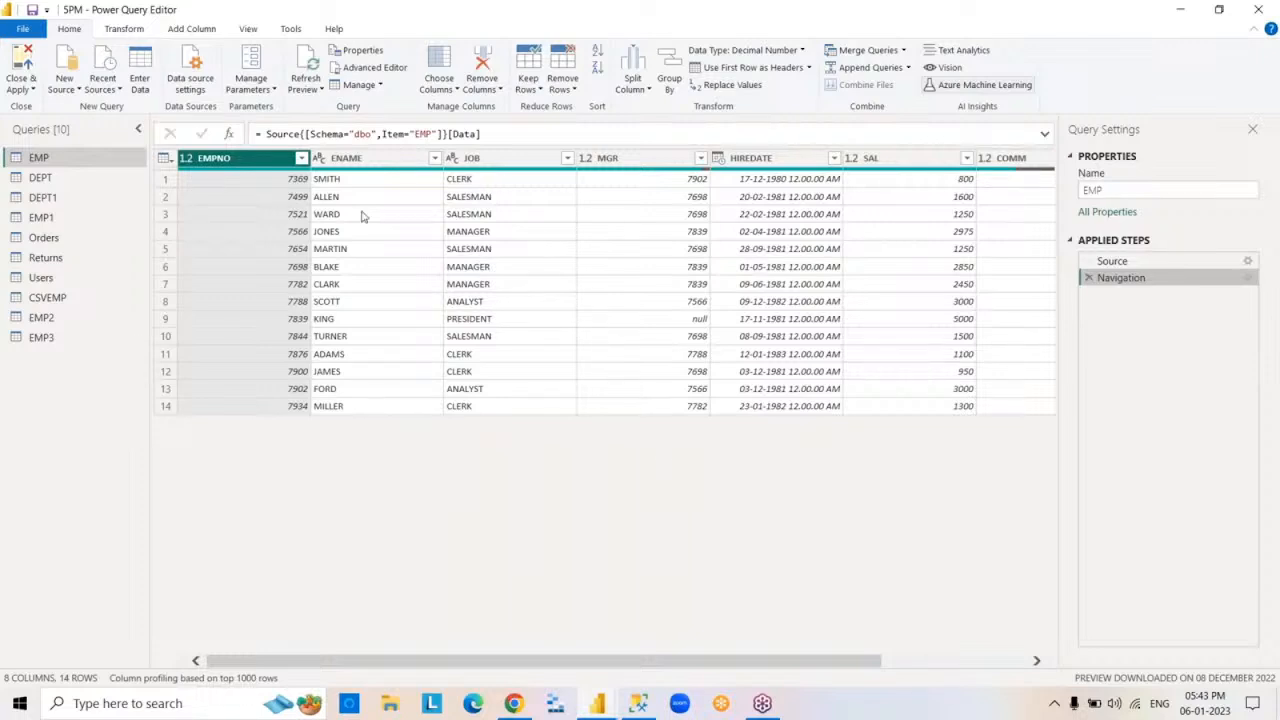
- Filter the EMP rows with text conditions so that ENAME begins with S And contains T
{"action": "left_click", "coordinate": [401, 160]}
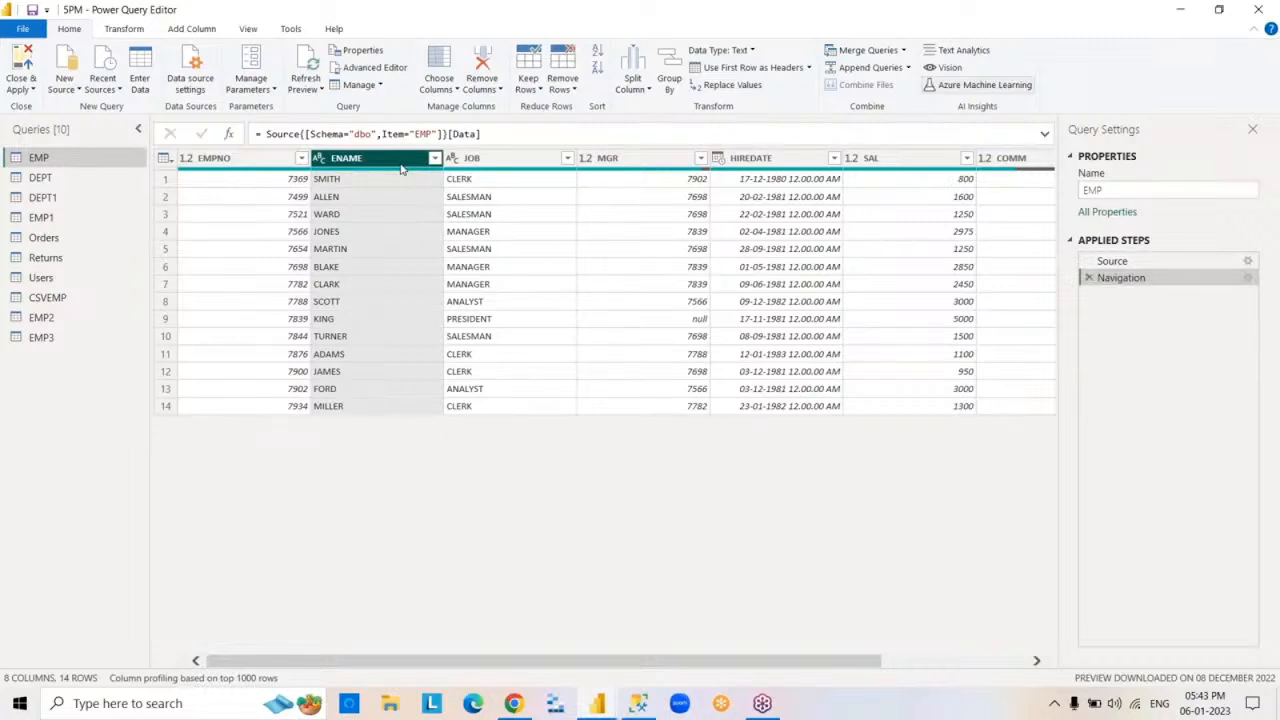
{"action": "left_click", "coordinate": [1259, 10]}
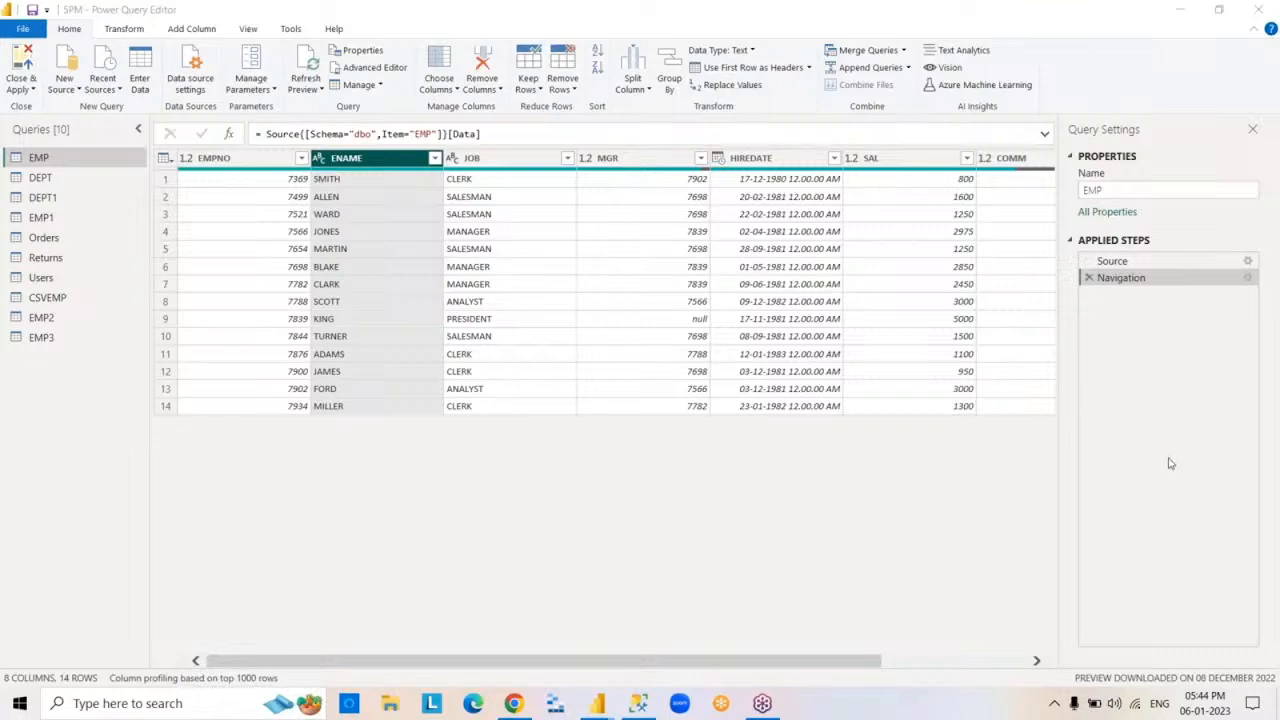
{"action": "left_click", "coordinate": [435, 159]}
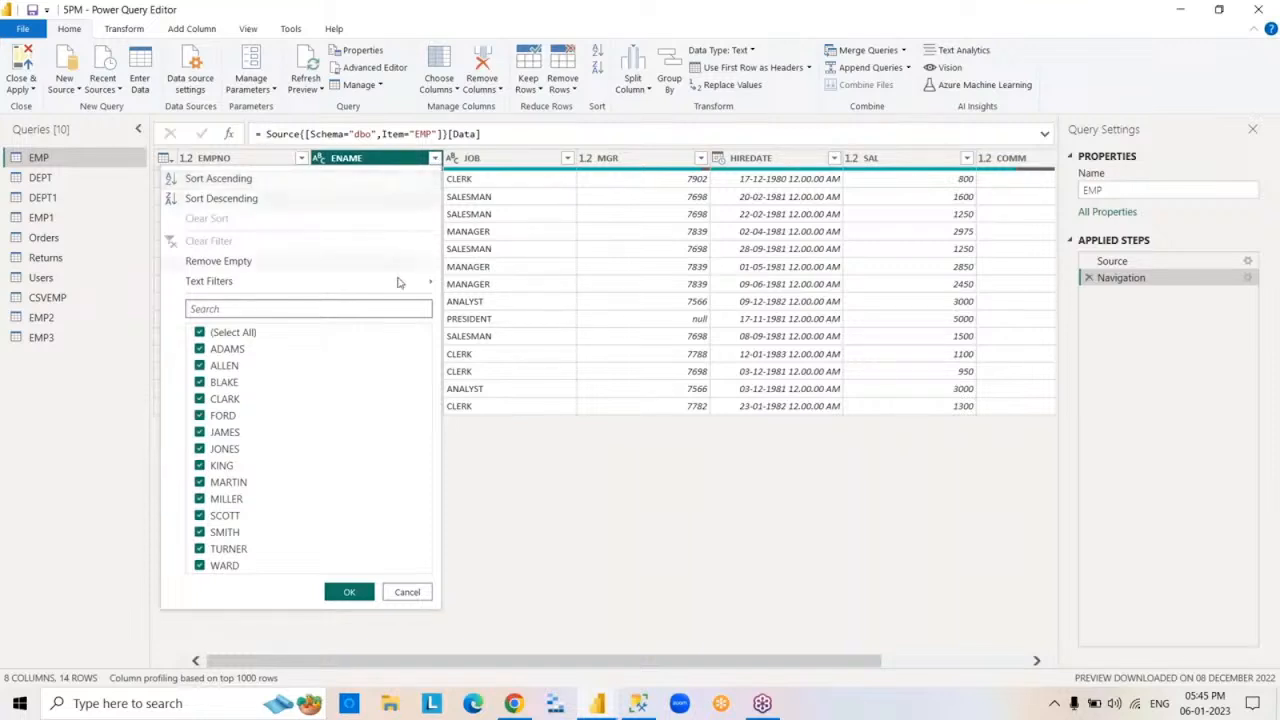
{"action": "mouse_move", "coordinate": [390, 288]}
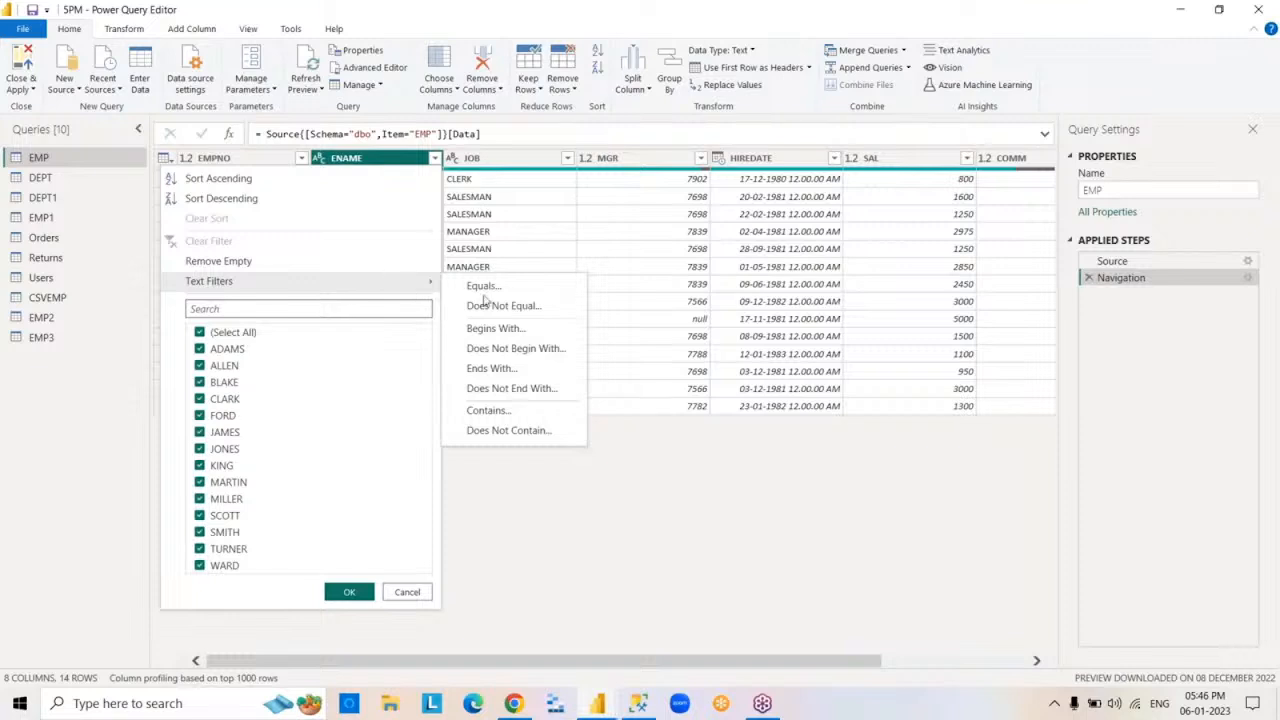
{"action": "left_click", "coordinate": [531, 331]}
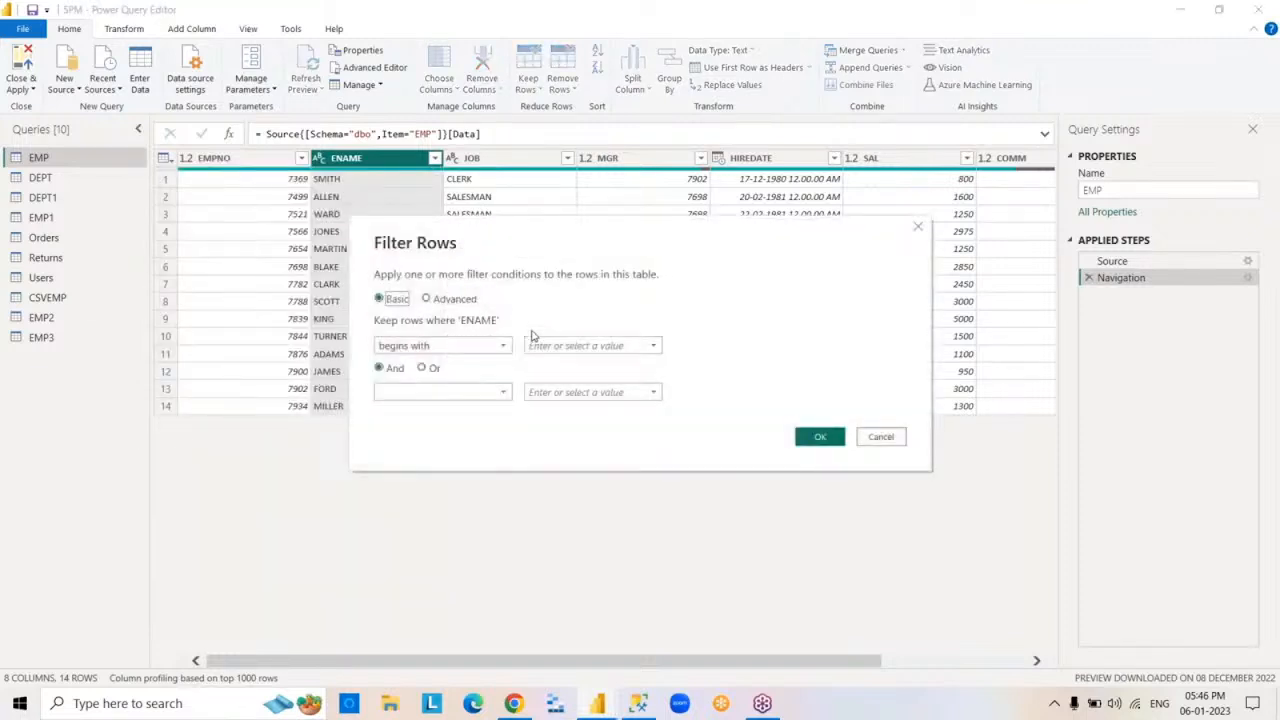
{"action": "left_click", "coordinate": [530, 345]}
{"action": "type", "text": "S"}
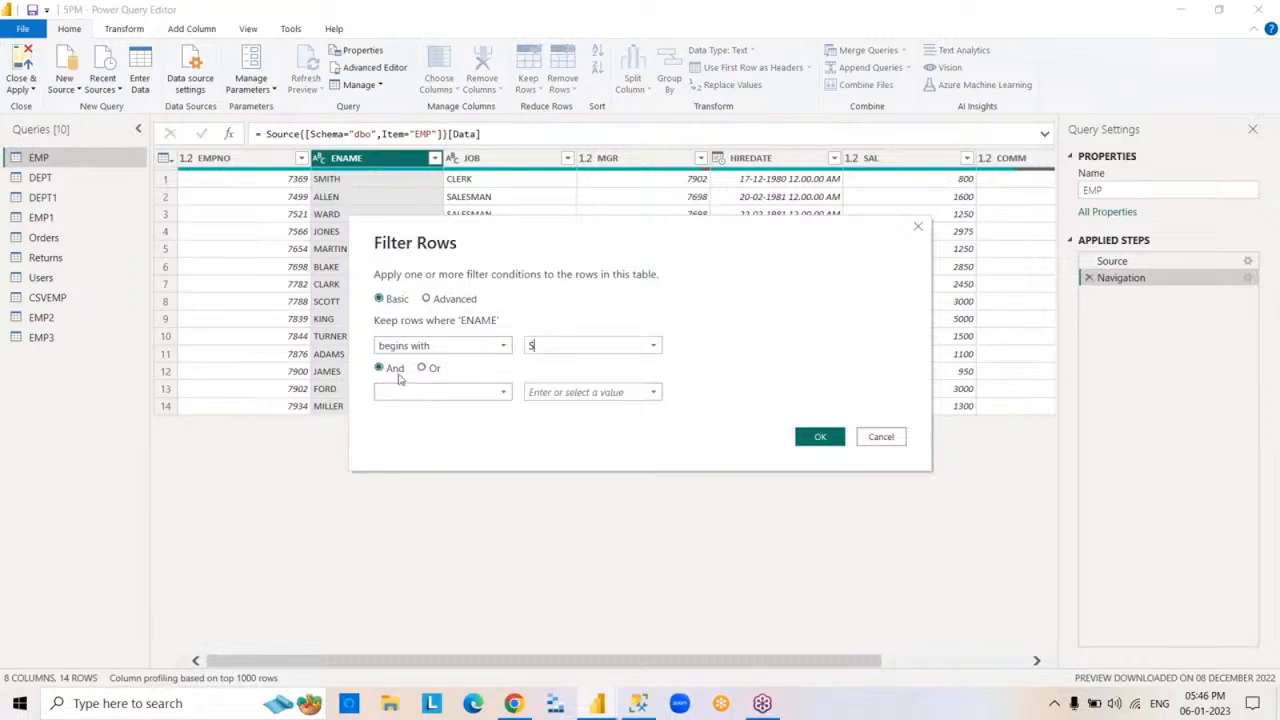
{"action": "left_click", "coordinate": [503, 393]}
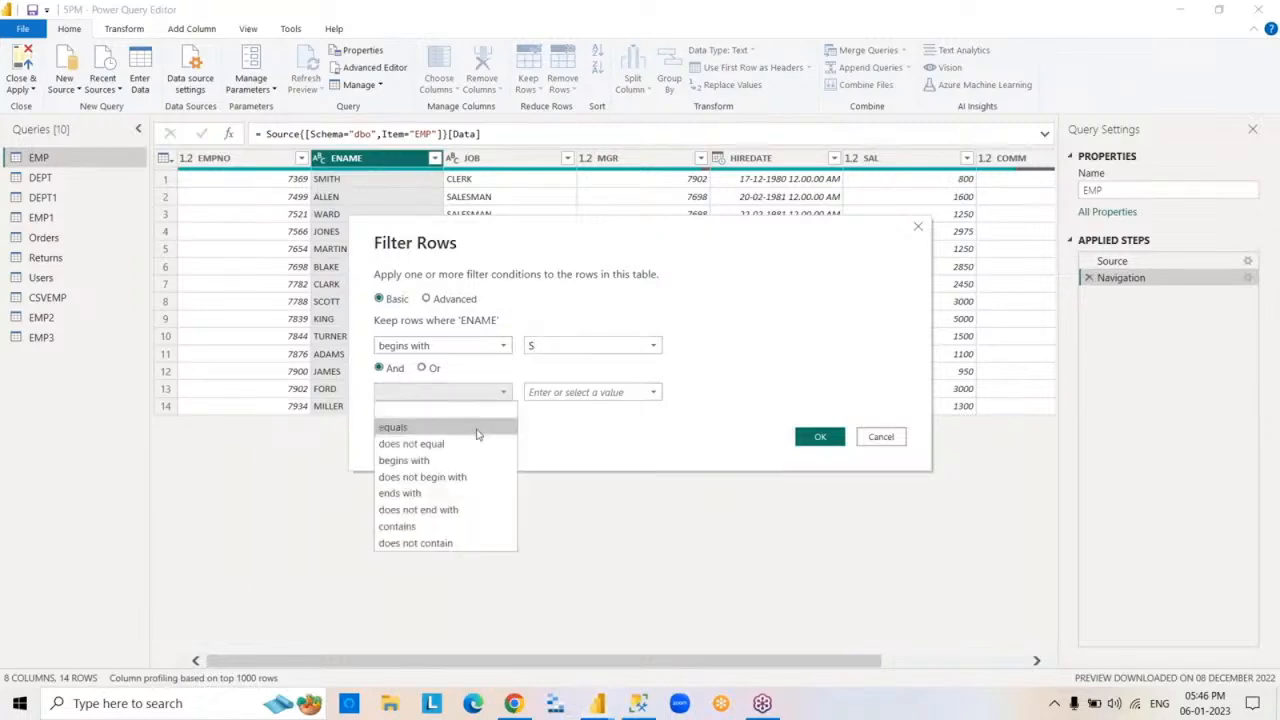
{"action": "left_click", "coordinate": [437, 527]}
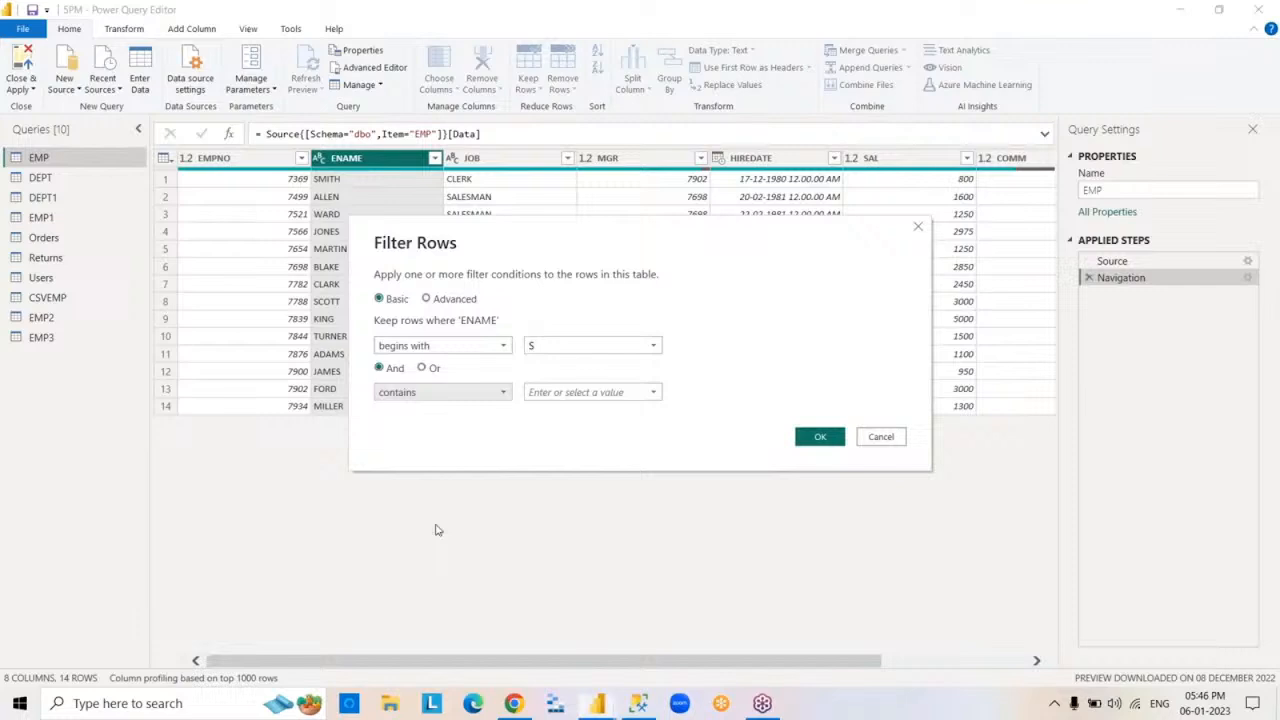
{"action": "left_click", "coordinate": [543, 392]}
{"action": "type", "text": "T"}
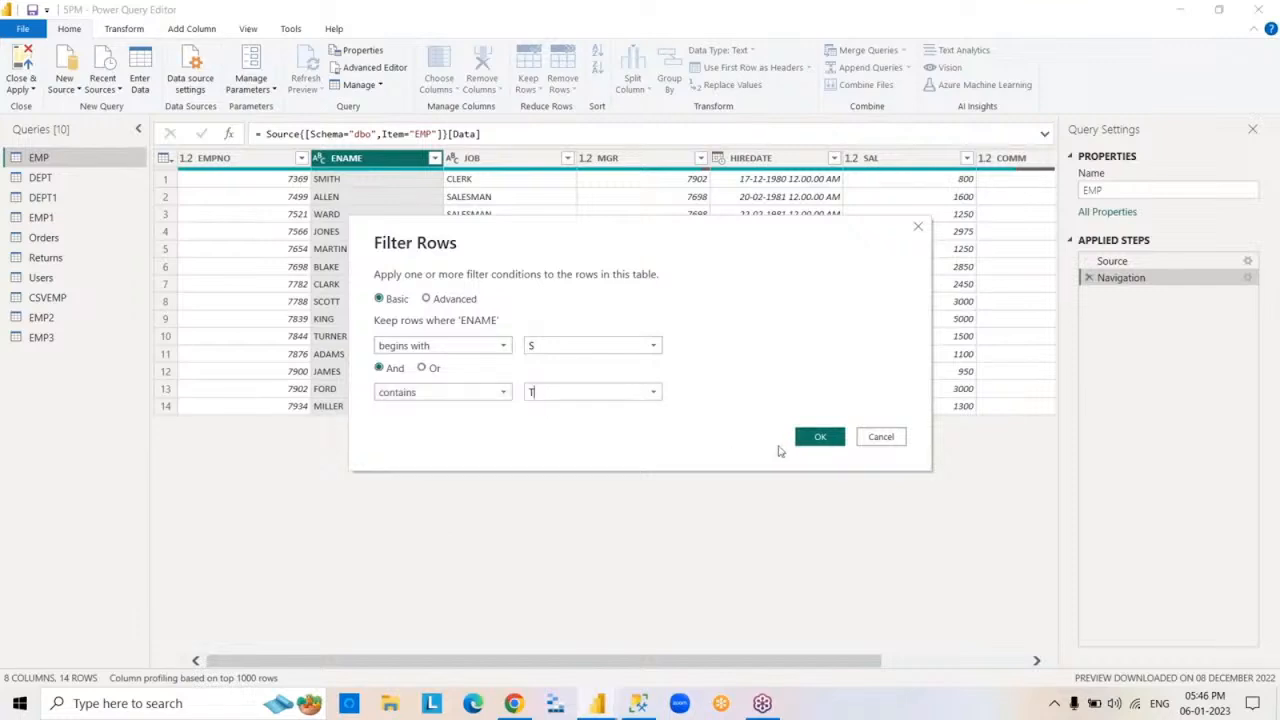
{"action": "left_click", "coordinate": [812, 437]}
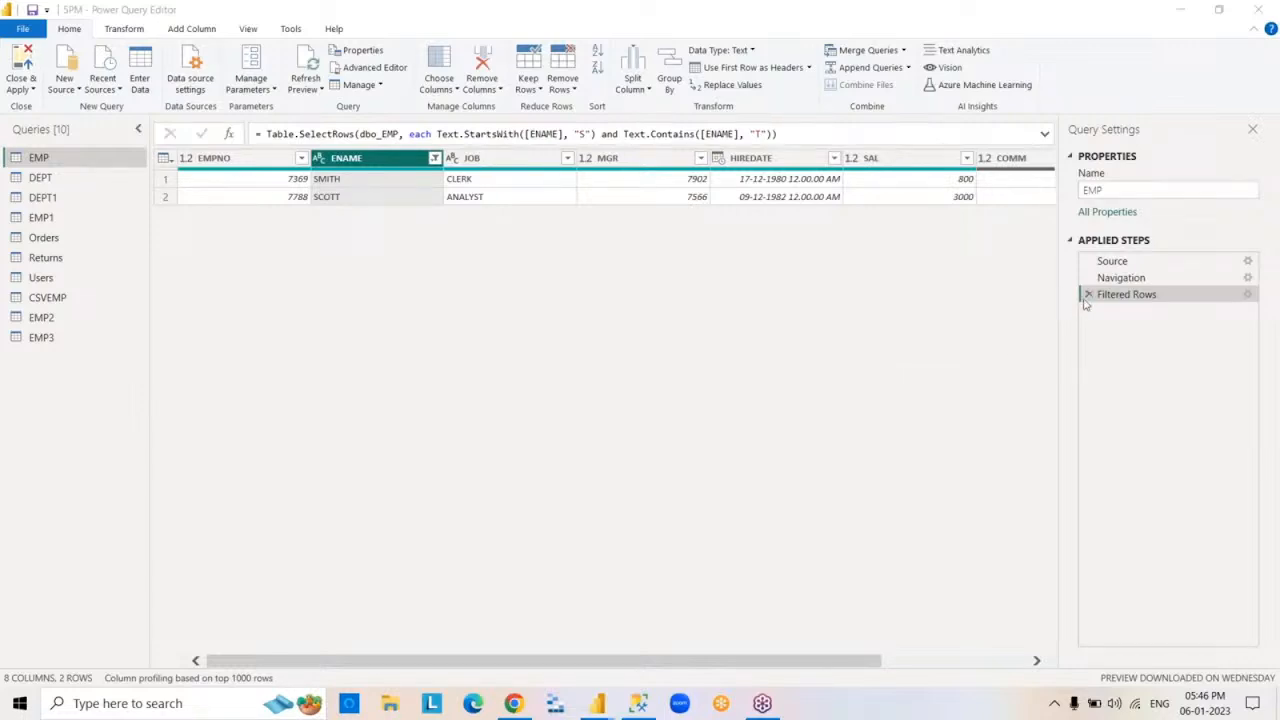
- Edit the ENAME filter to combine its two conditions with Or, and delete the applied filter step
{"action": "double_click", "coordinate": [1126, 295]}
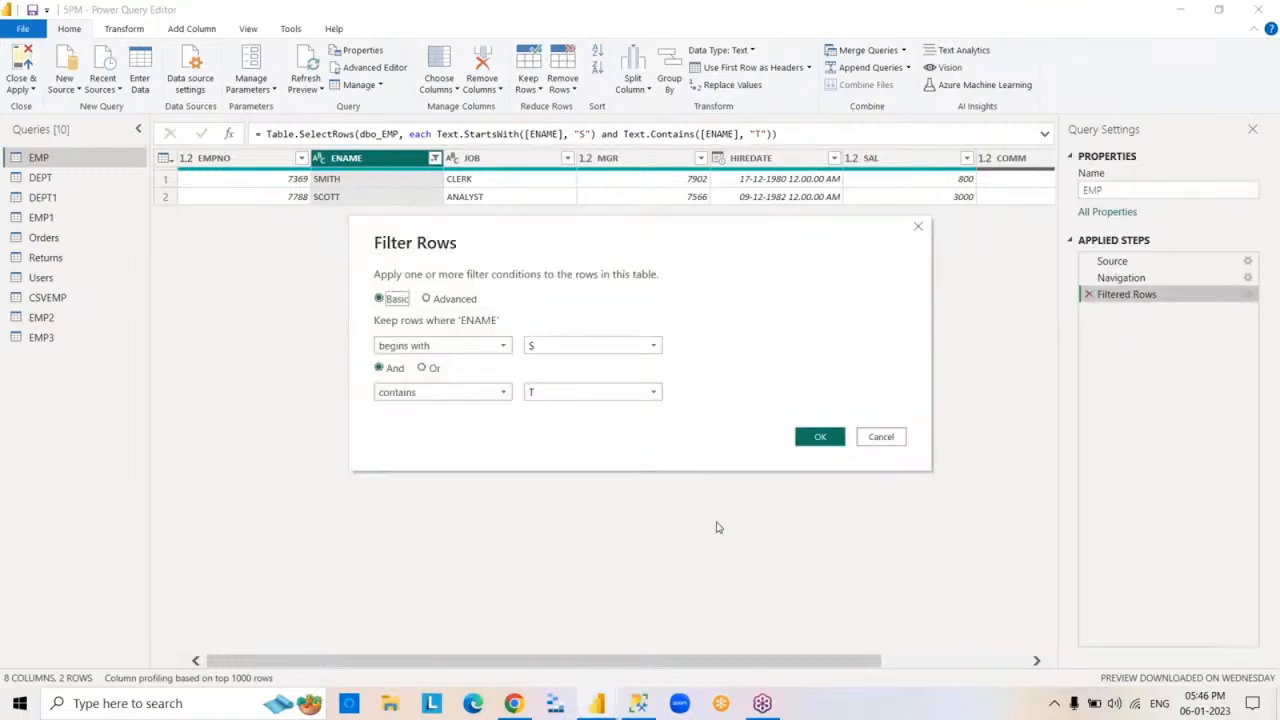
{"action": "left_click", "coordinate": [416, 370]}
{"action": "left_click", "coordinate": [423, 369]}
{"action": "left_click", "coordinate": [818, 437]}
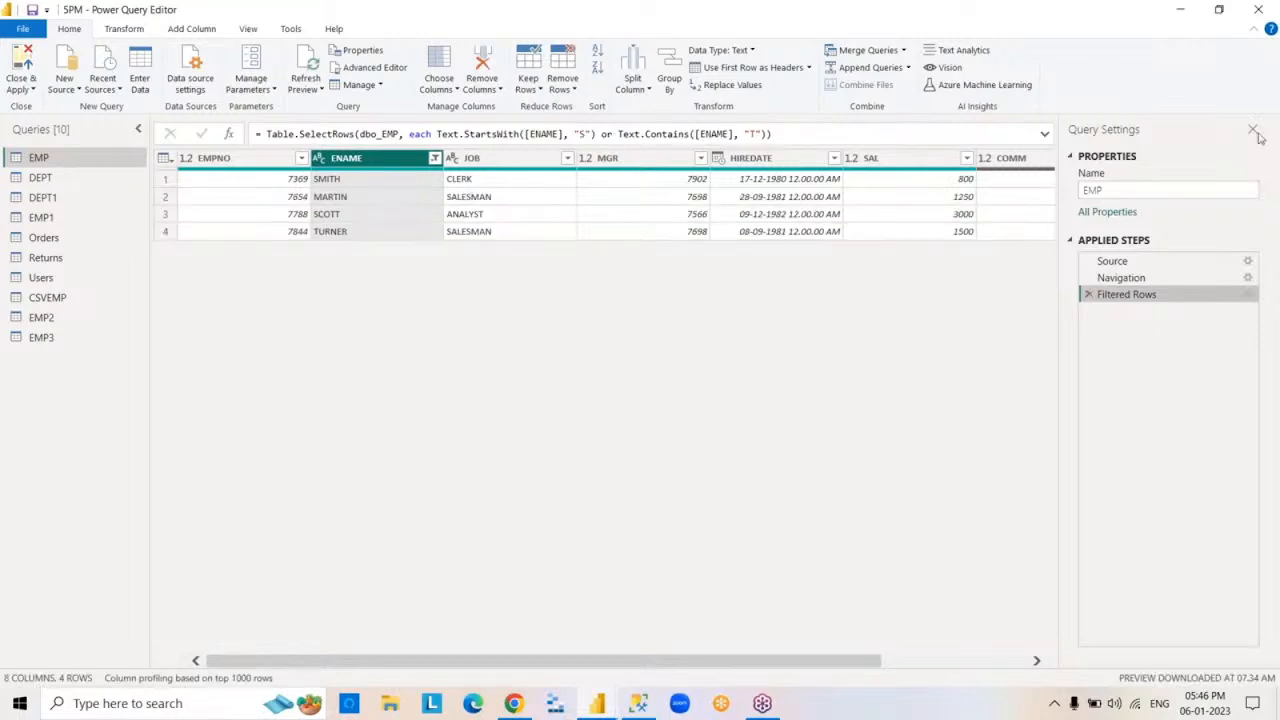
{"action": "left_click", "coordinate": [1270, 86]}
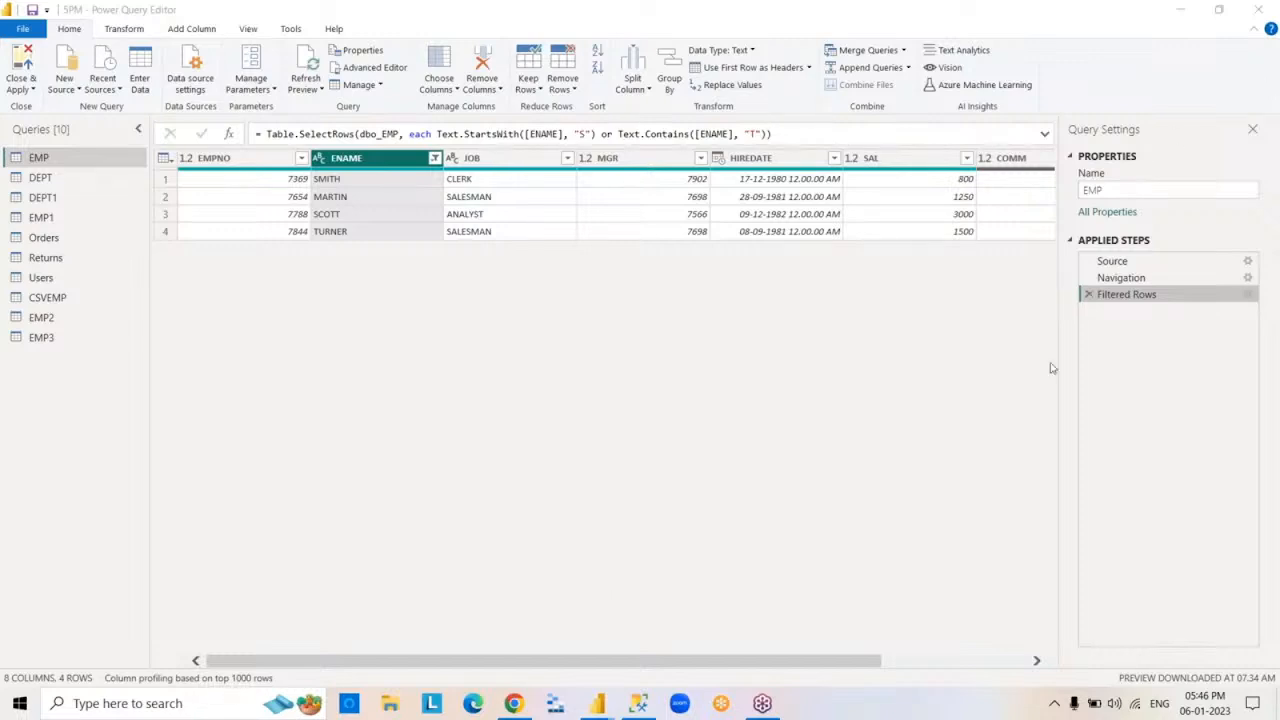
{"action": "left_click", "coordinate": [1090, 298]}
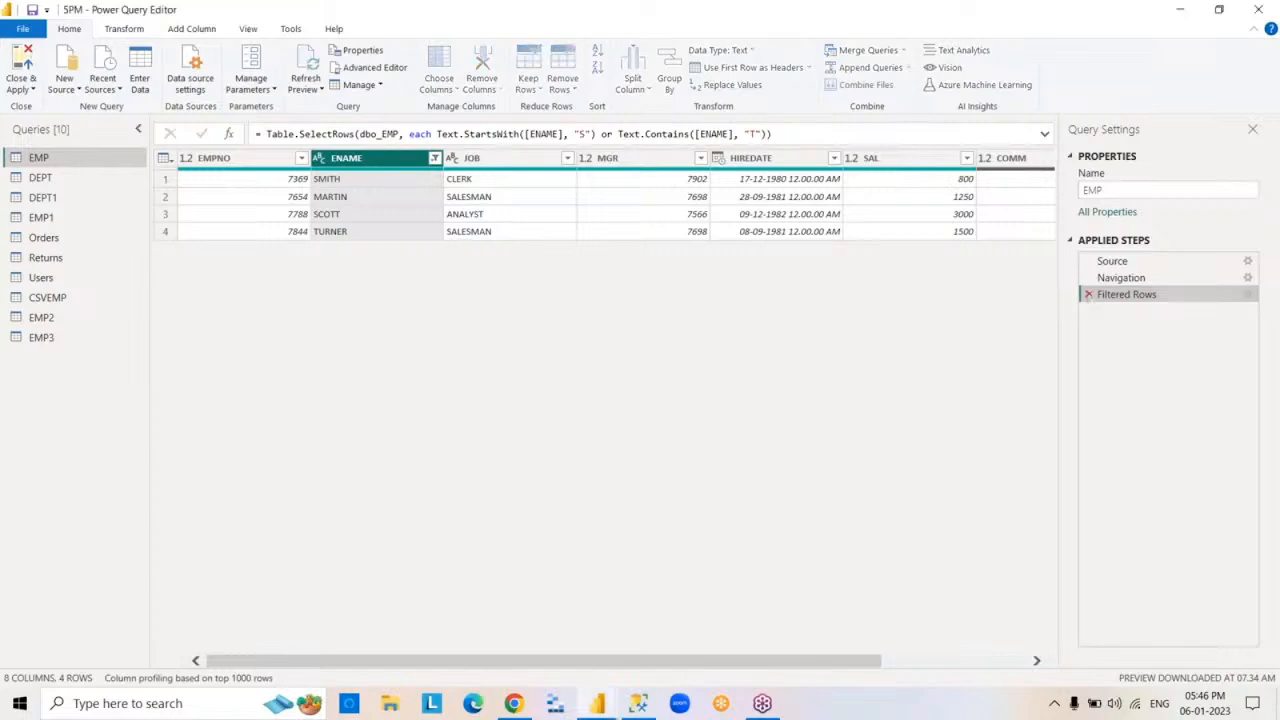
- Delete the ENAME filter step and filter the EMP rows to HIREDATE values in Quarter 1
{"action": "left_click", "coordinate": [1090, 295]}
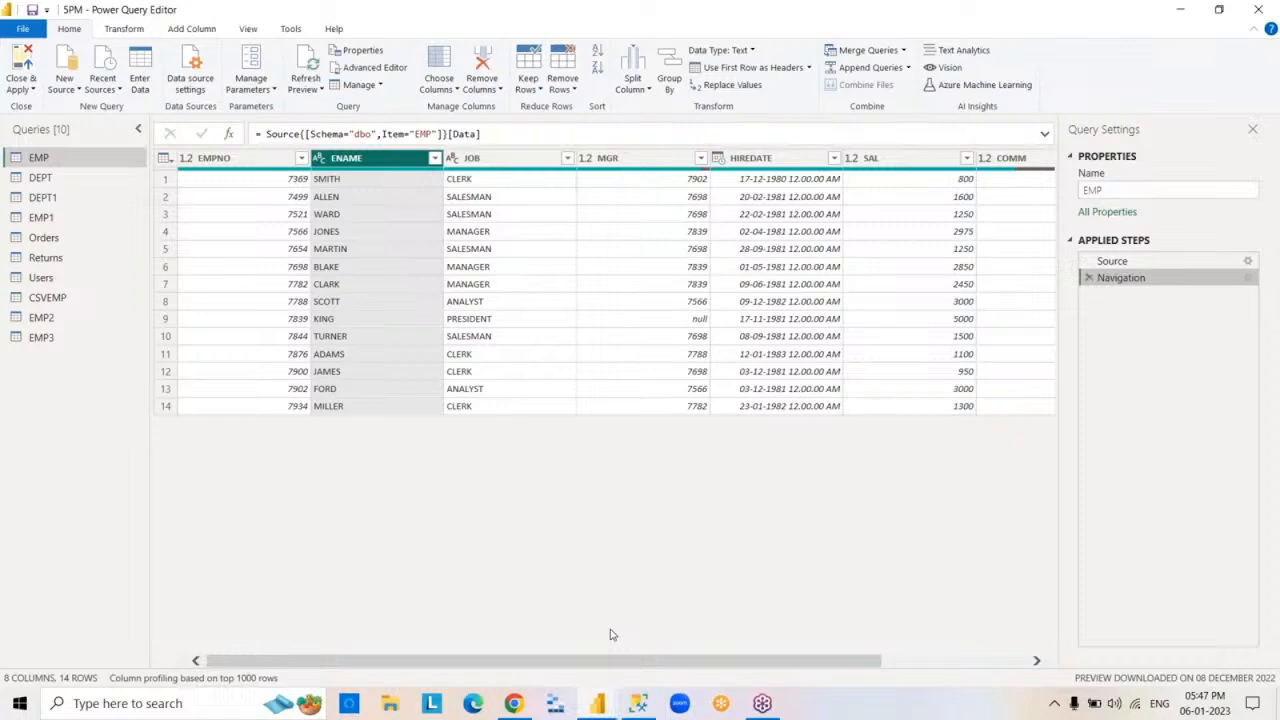
{"action": "left_click", "coordinate": [802, 160]}
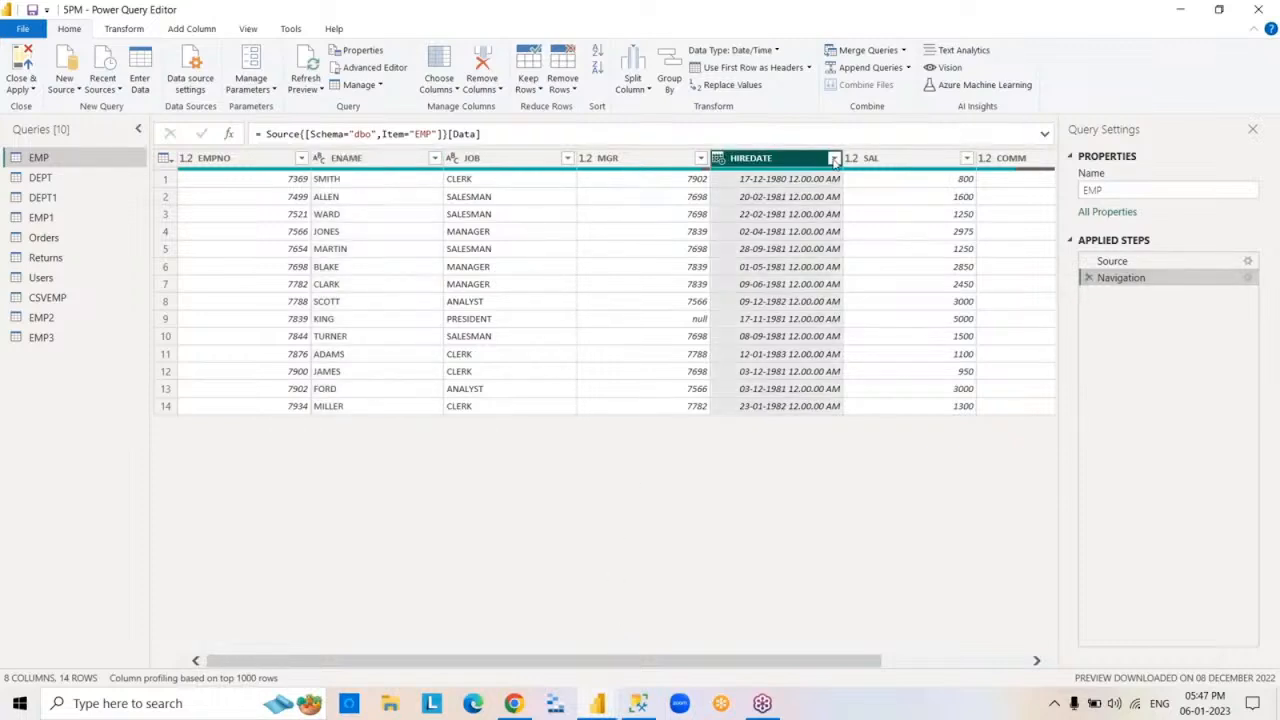
{"action": "left_click", "coordinate": [834, 160]}
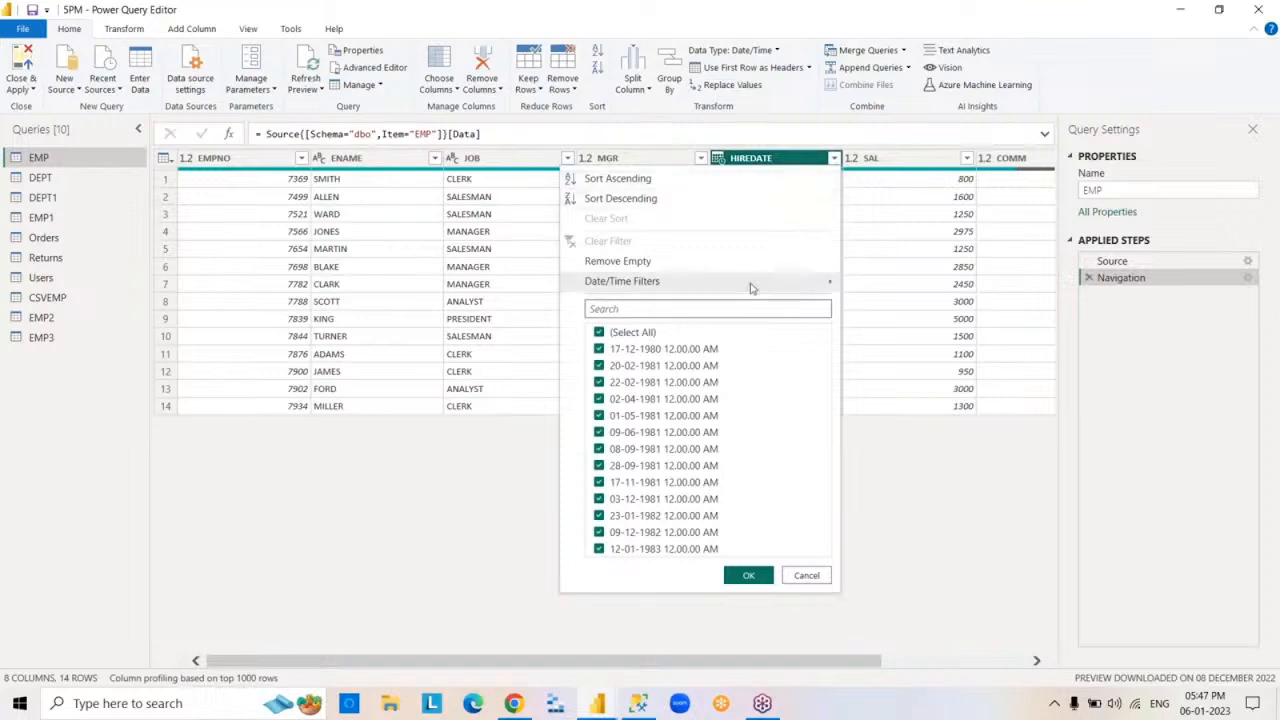
{"action": "mouse_move", "coordinate": [751, 286]}
{"action": "mouse_move", "coordinate": [931, 507]}
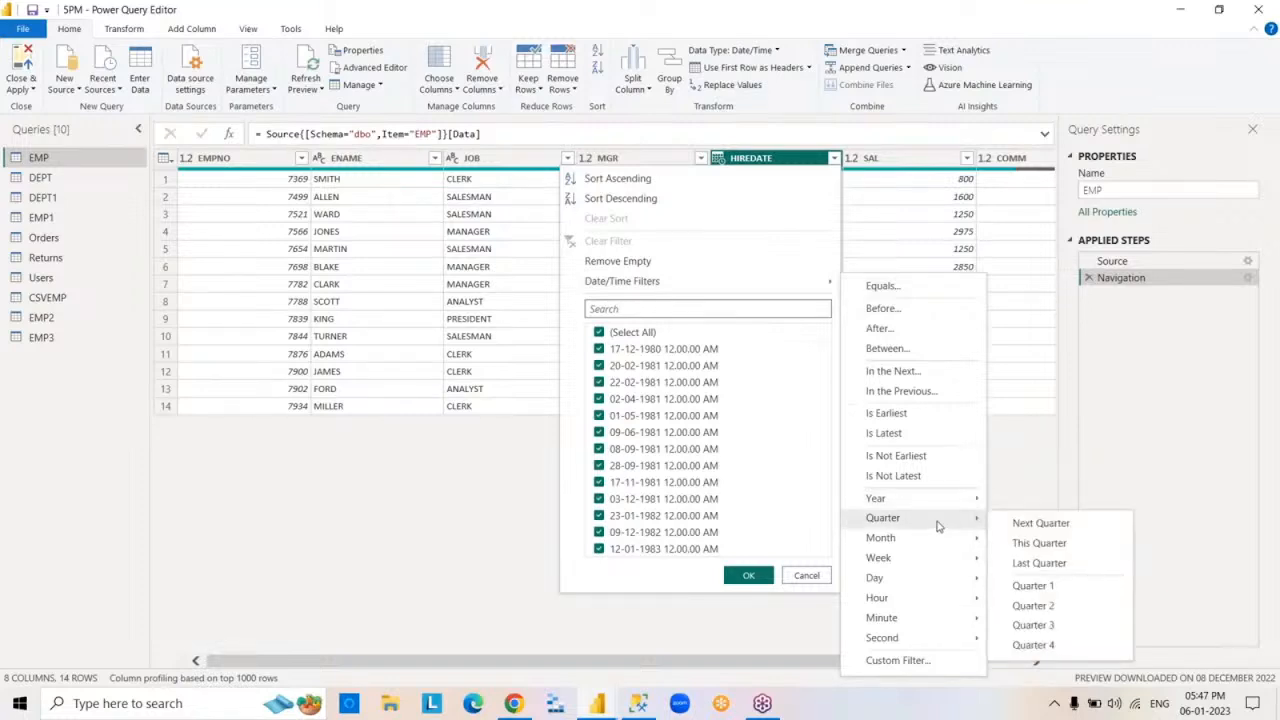
{"action": "left_click", "coordinate": [1080, 587]}
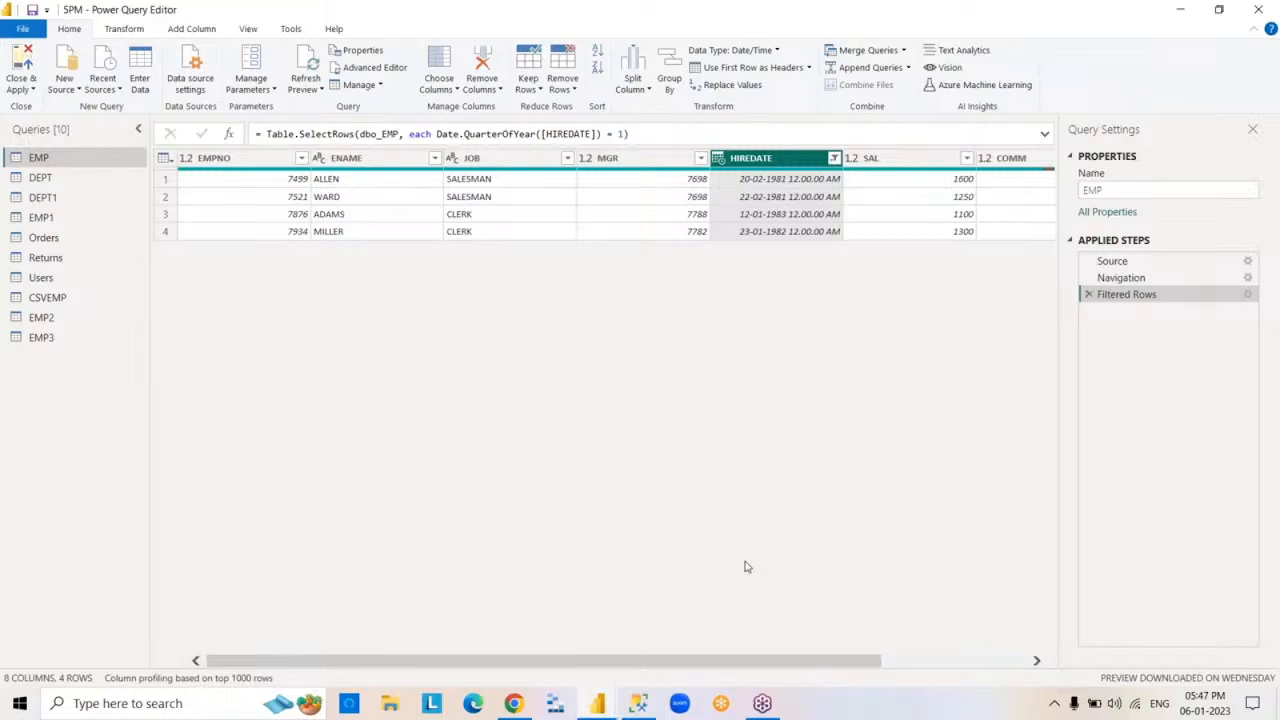
- Review the settings of the HIREDATE quarter filter without changing them, and delete that filter step
{"action": "double_click", "coordinate": [1124, 298]}
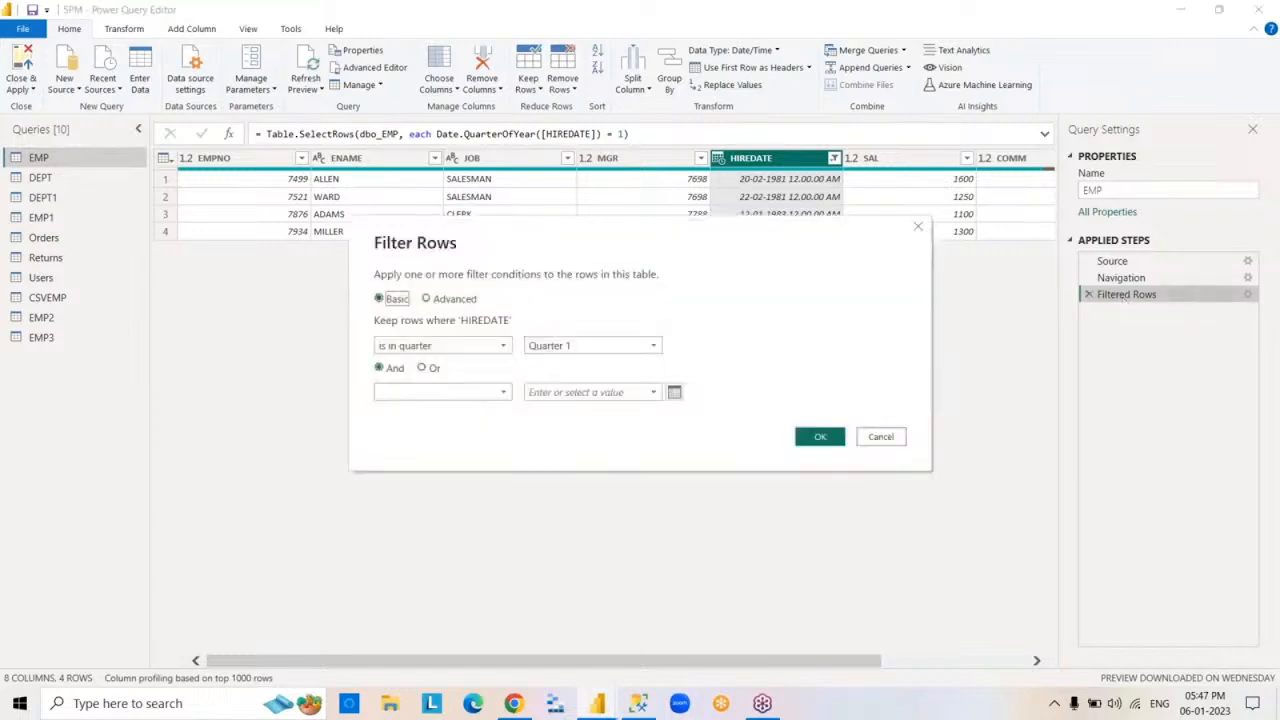
{"action": "left_click", "coordinate": [879, 437]}
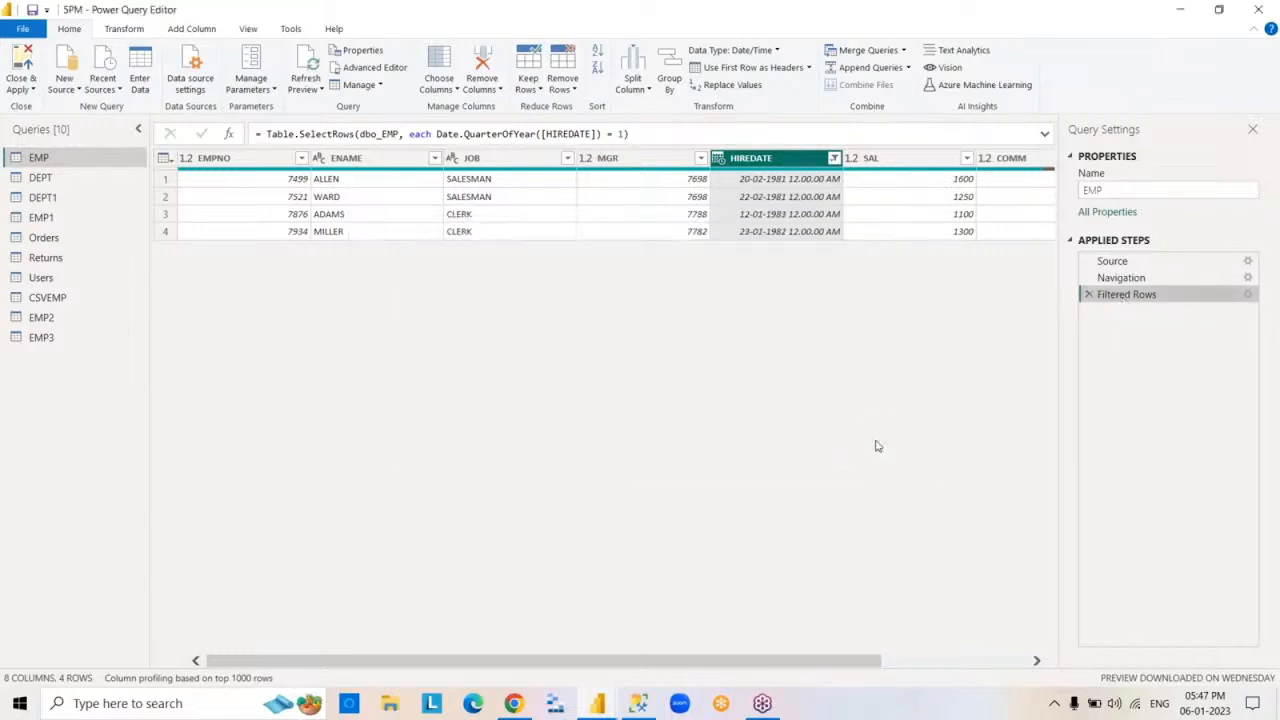
{"action": "left_click", "coordinate": [1088, 295]}
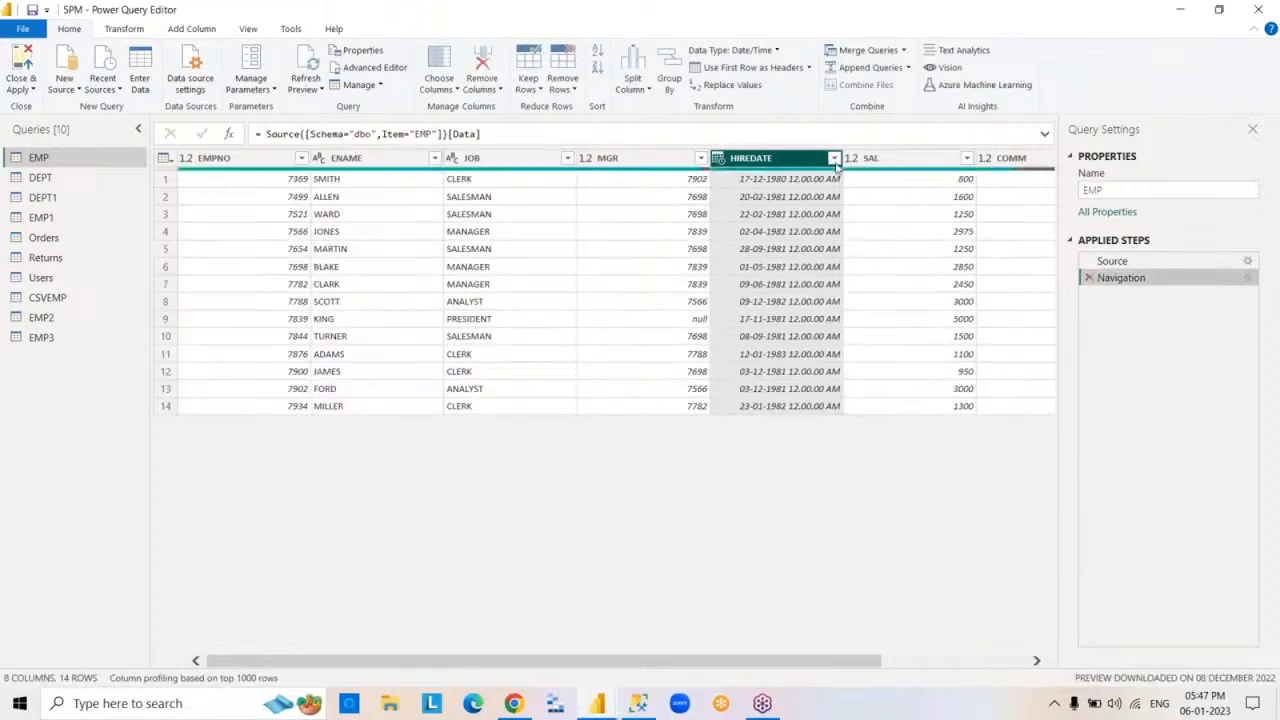
- Filter the EMP rows to HIREDATE values in the month of June, and delete the applied filter step
{"action": "left_click", "coordinate": [833, 158]}
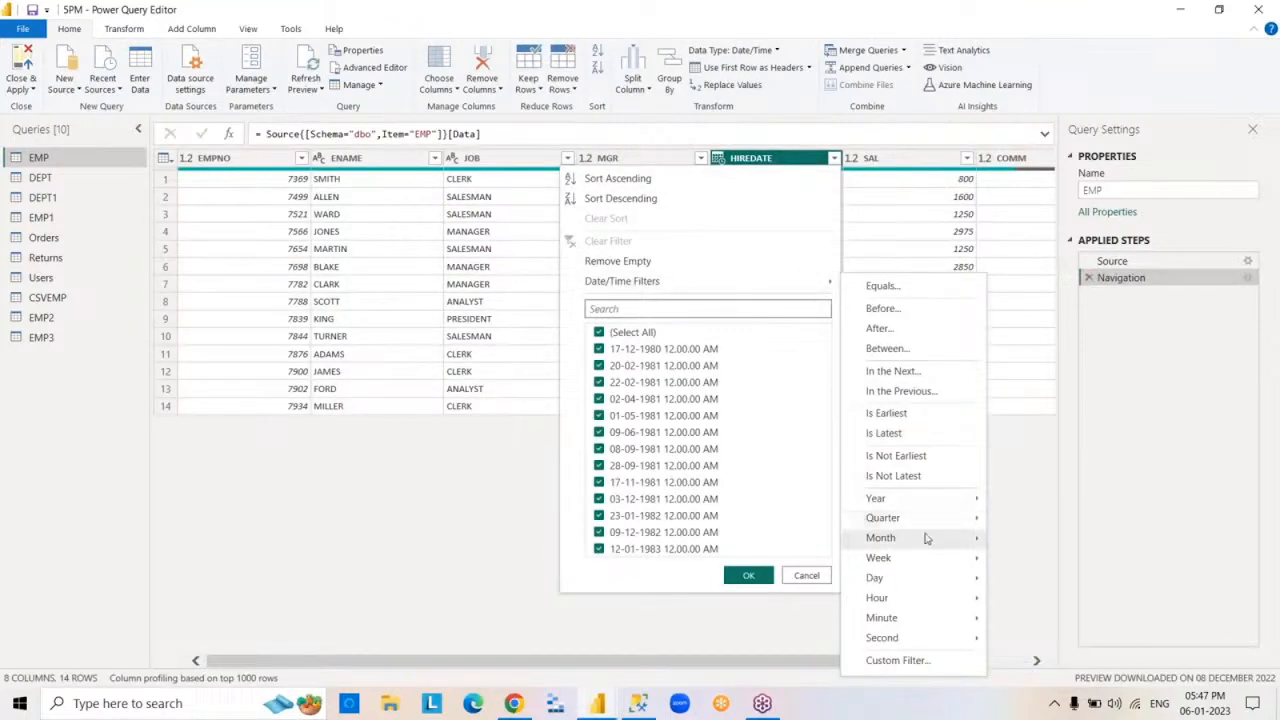
{"action": "mouse_move", "coordinate": [926, 538]}
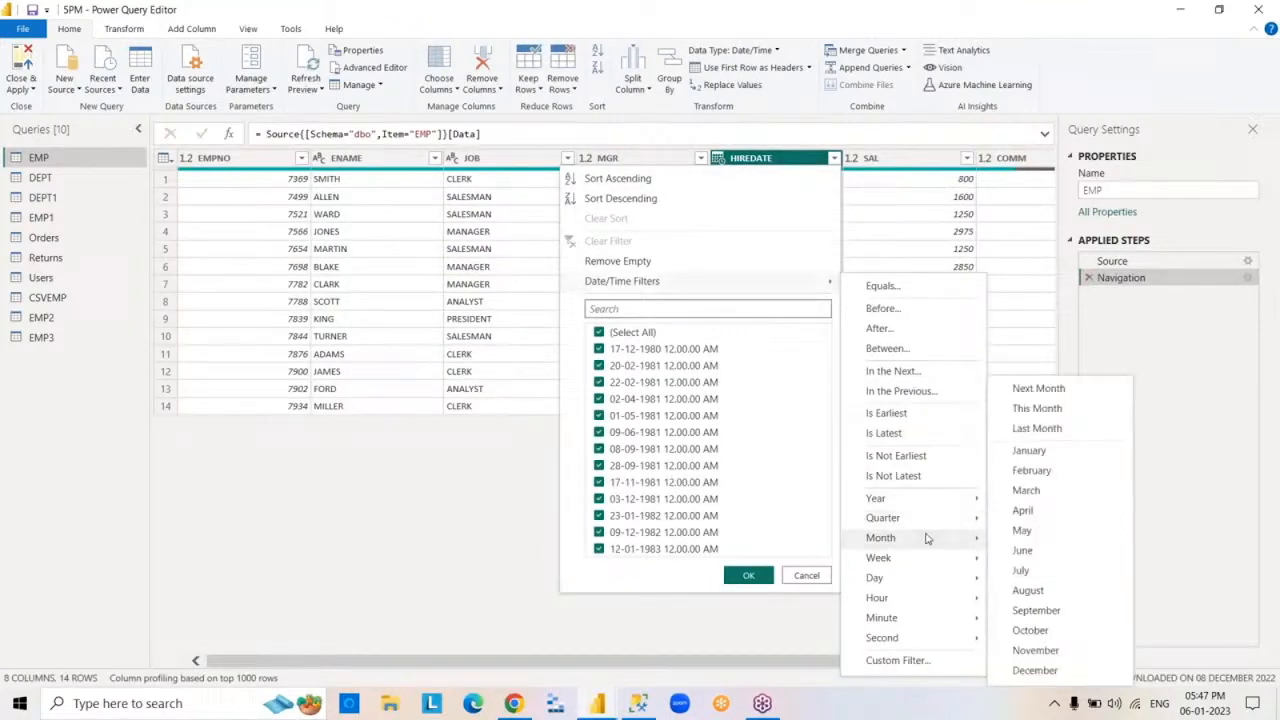
{"action": "left_click", "coordinate": [1030, 552]}
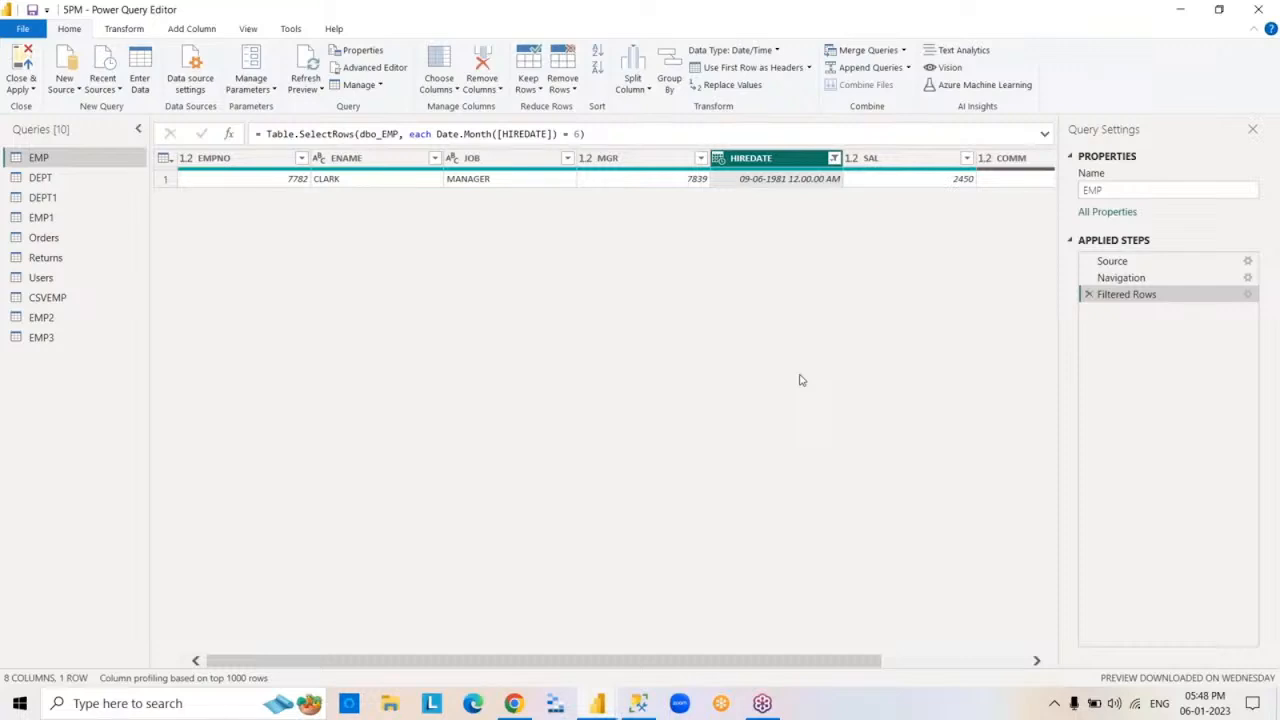
{"action": "left_click", "coordinate": [1089, 295]}
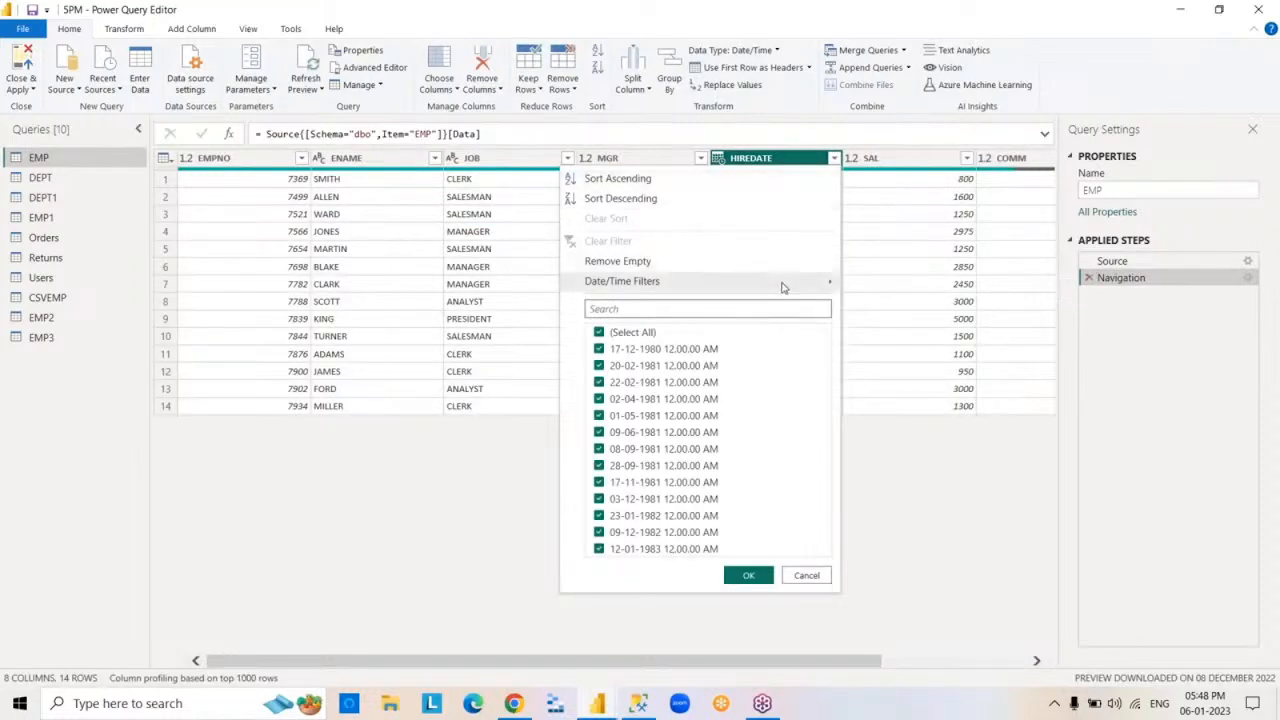
{"action": "mouse_move", "coordinate": [783, 286]}
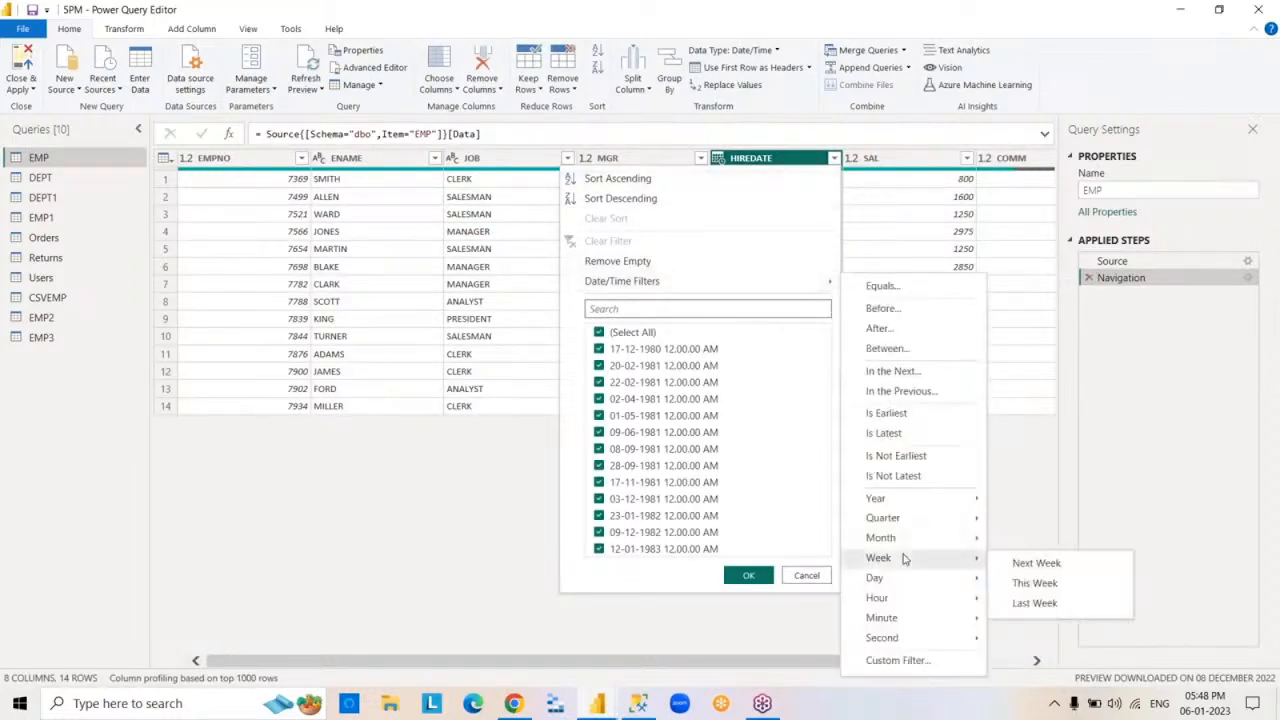
{"action": "mouse_move", "coordinate": [937, 546]}
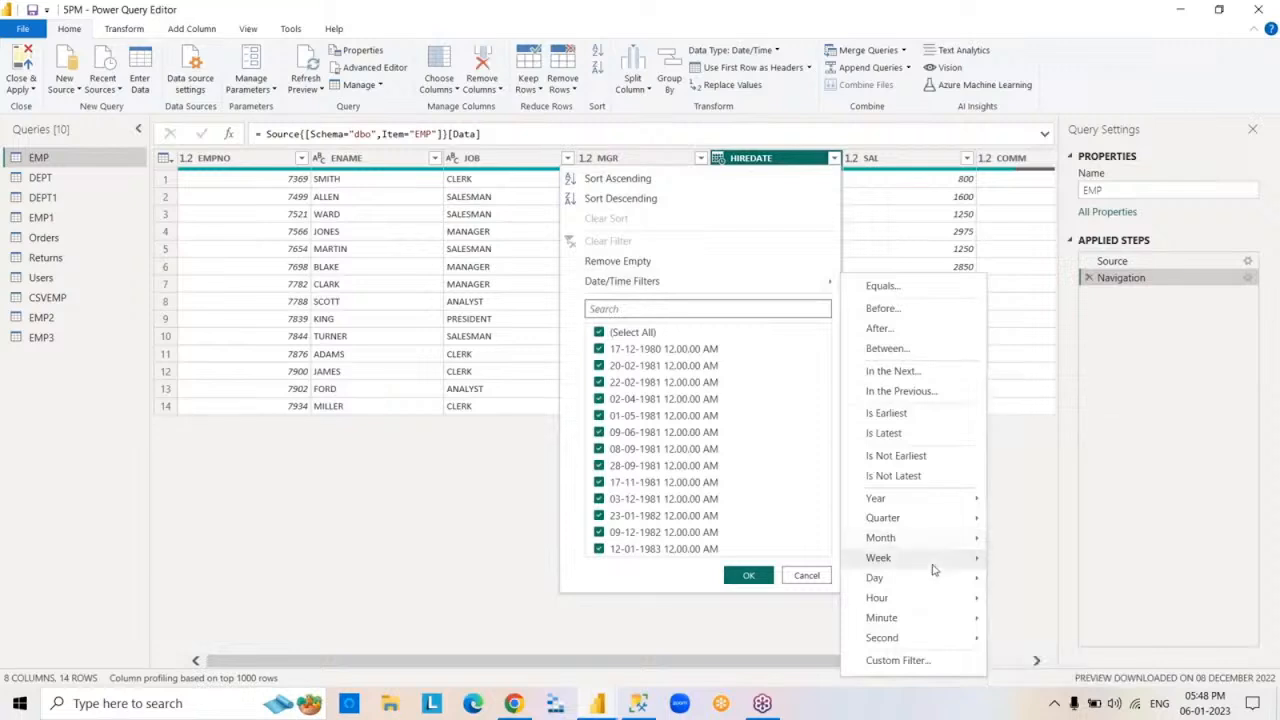
{"action": "left_click", "coordinate": [1016, 578]}
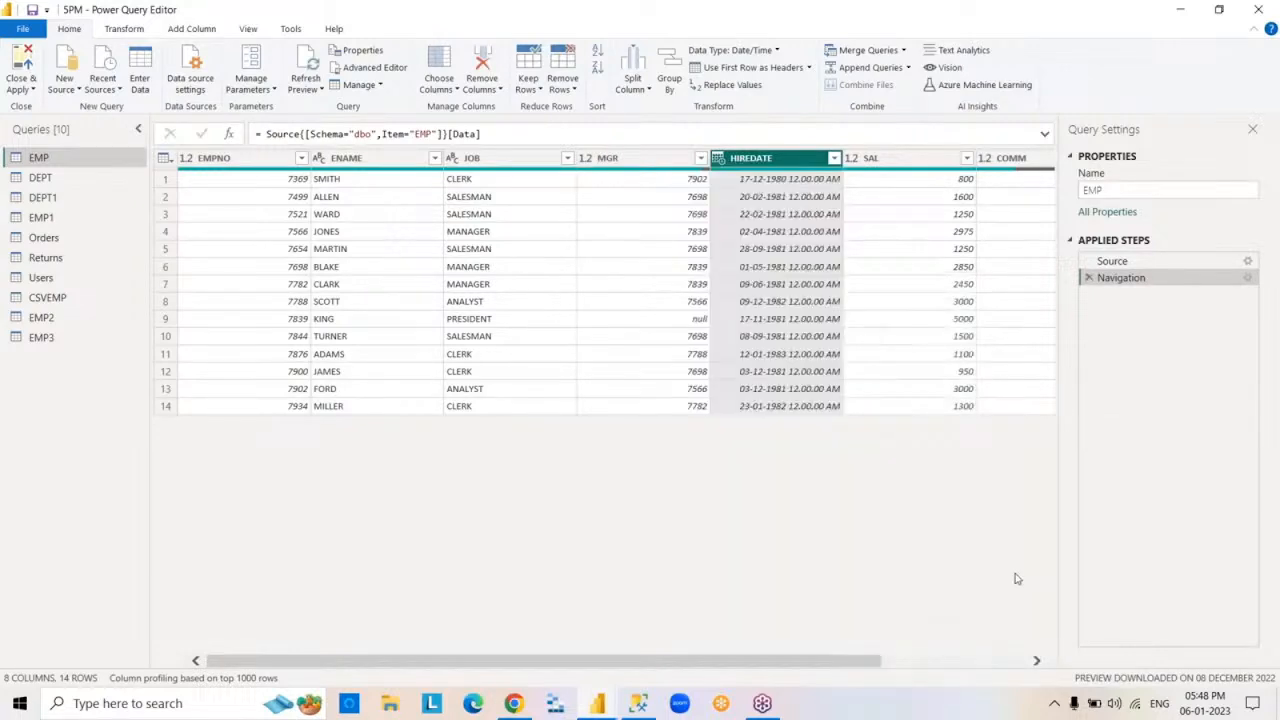
{"action": "left_click", "coordinate": [268, 158]}
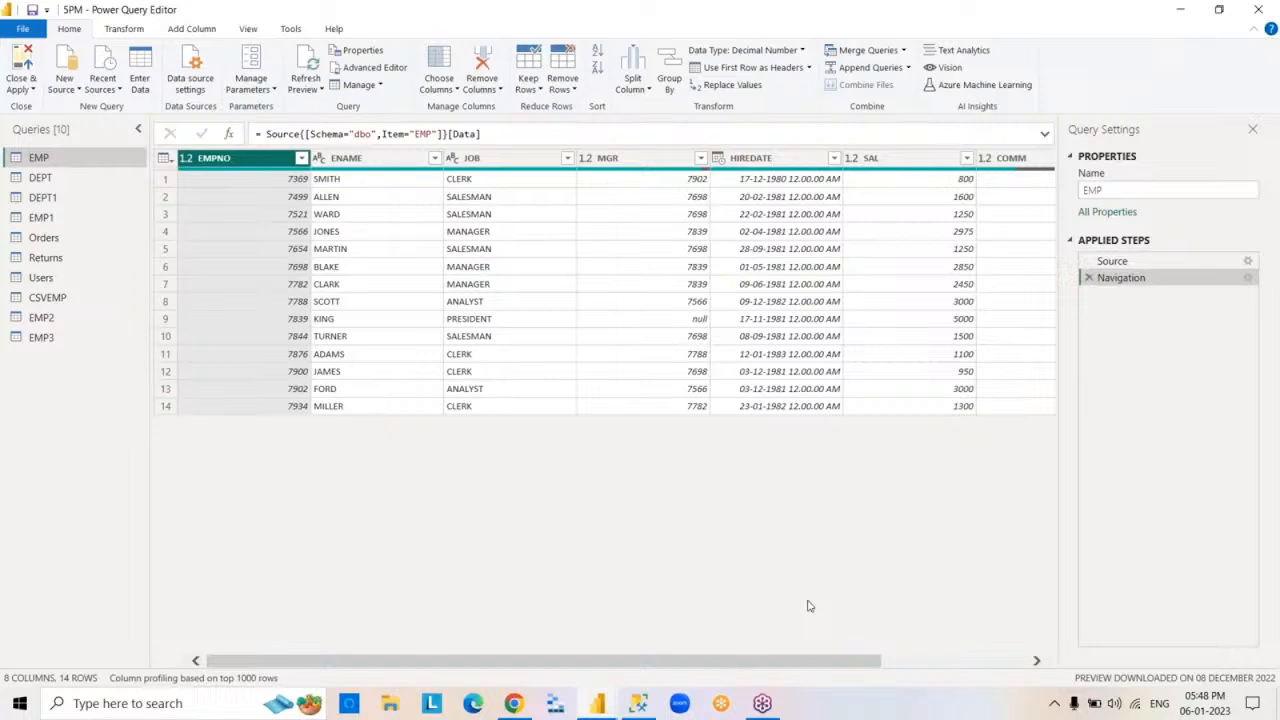
- Close the Power Query Editor applying the query changes, and close Power BI Desktop saving the report
{"action": "left_click", "coordinate": [1258, 9]}
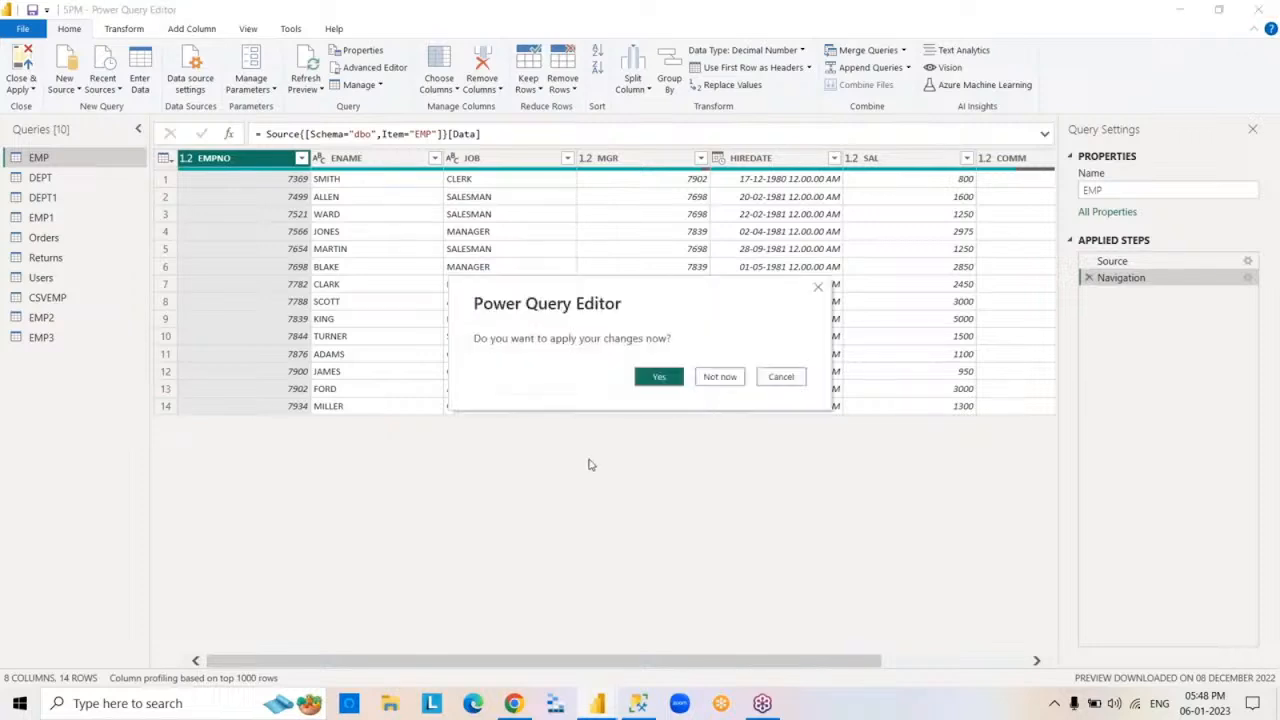
{"action": "left_click", "coordinate": [658, 377]}
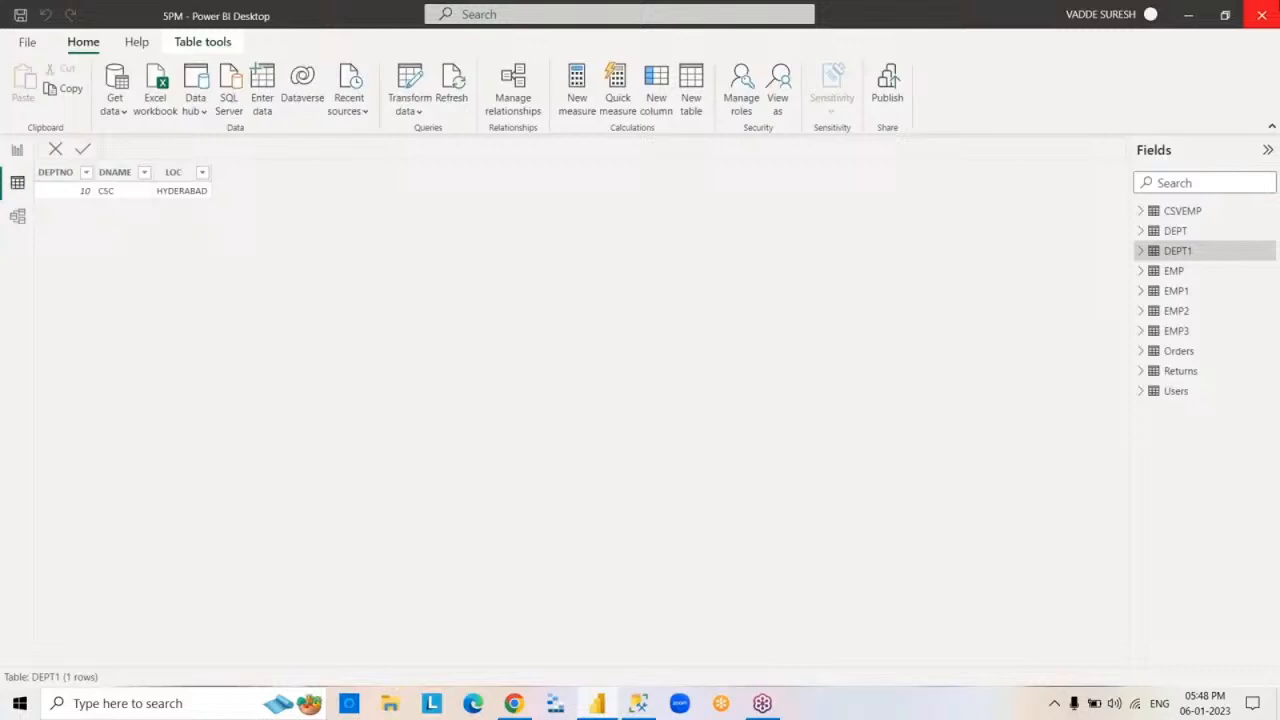
{"action": "left_click", "coordinate": [1262, 15]}
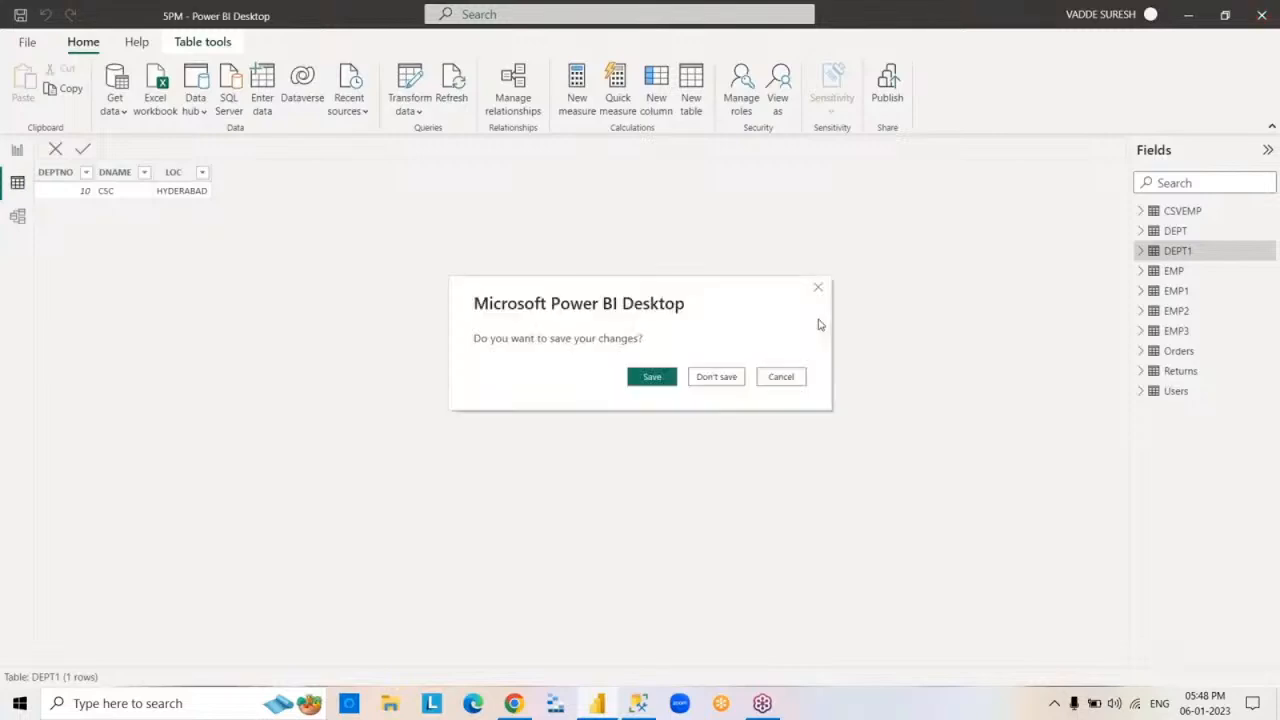
{"action": "left_click", "coordinate": [647, 380]}
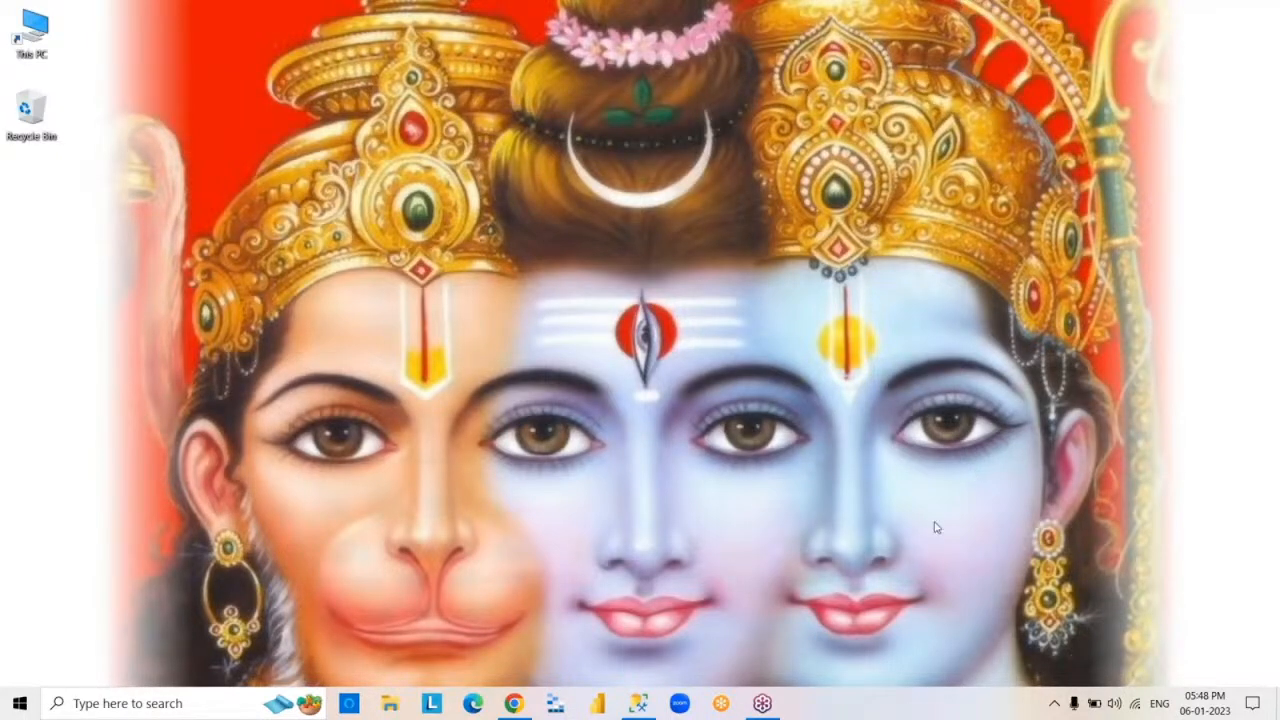
{"action": "left_click", "coordinate": [638, 705]}
{"action": "left_click", "coordinate": [693, 459]}
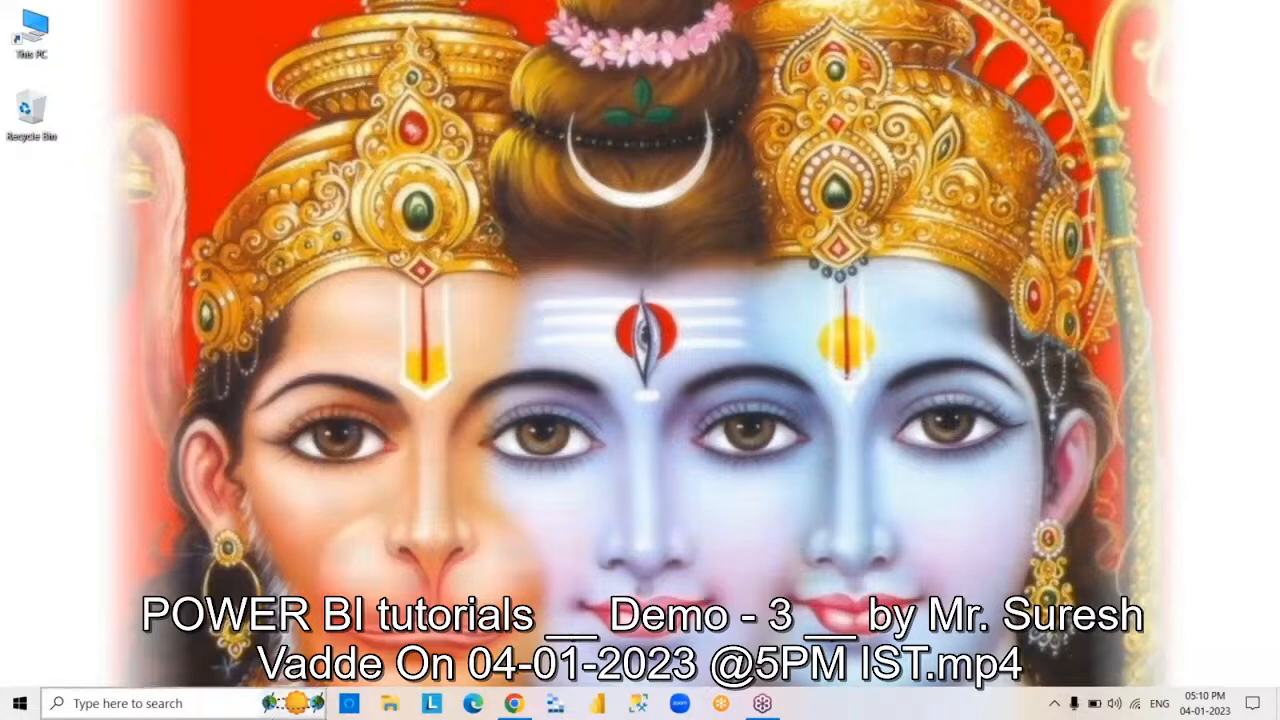
- Search Windows for PAINT and switch to the Paint app with a blank canvas
{"action": "left_click", "coordinate": [212, 708]}
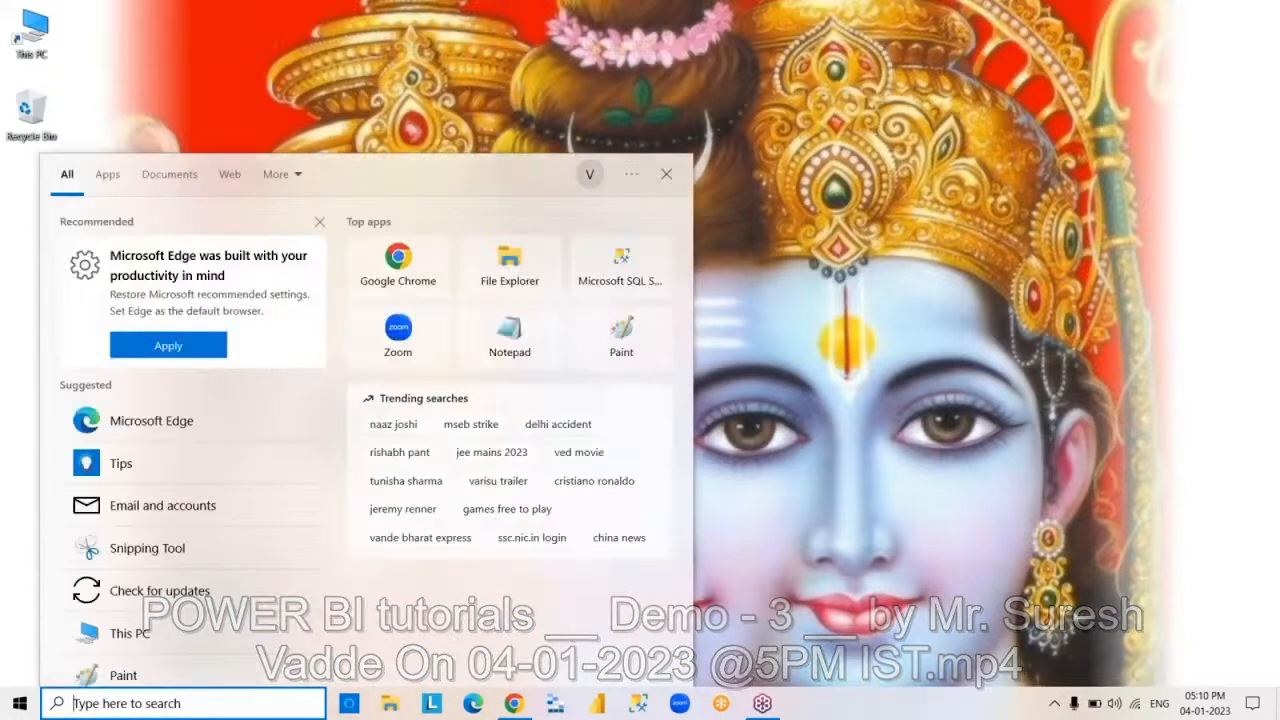
{"action": "type", "text": "PAINT"}
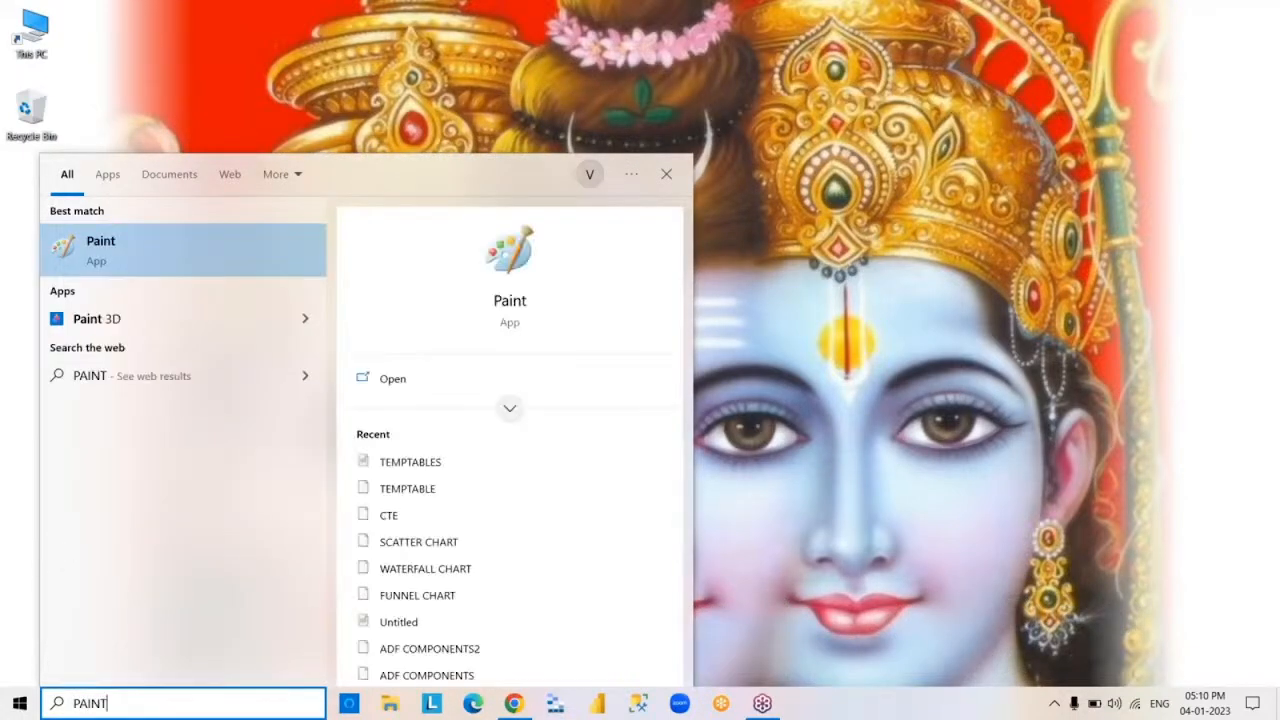
{"action": "key", "text": "Return"}
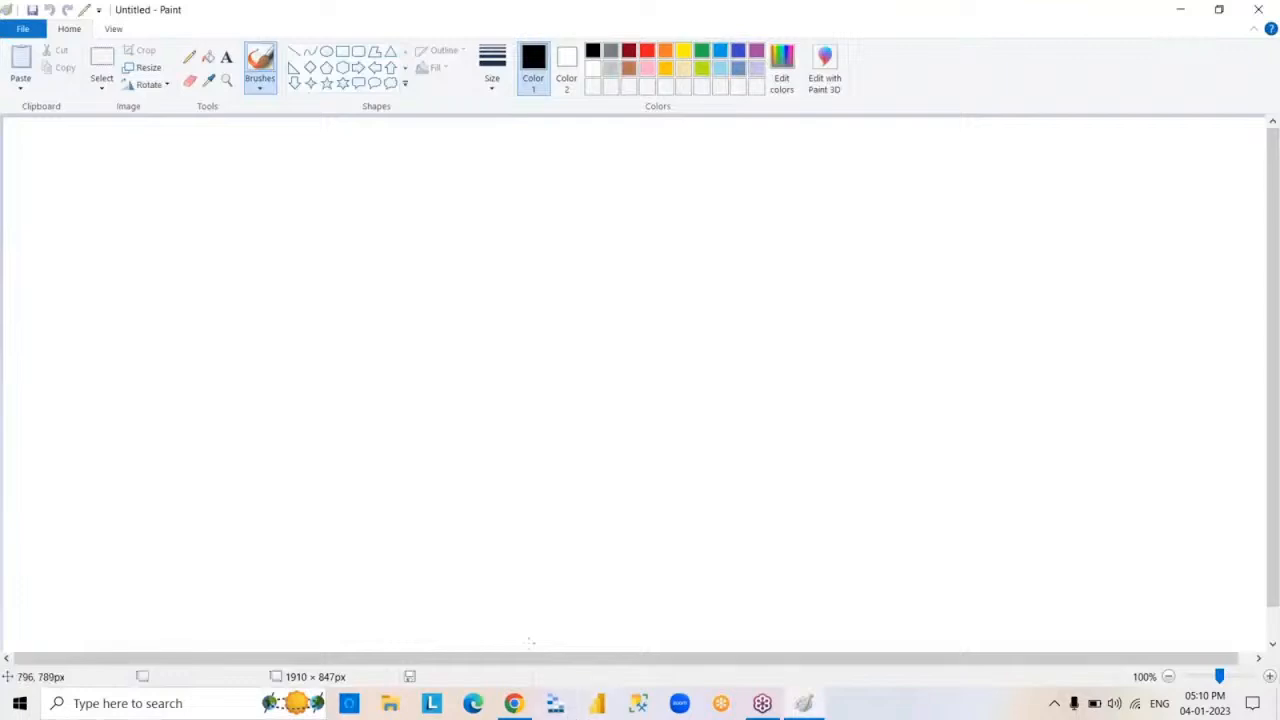
{"action": "left_click", "coordinate": [812, 705]}
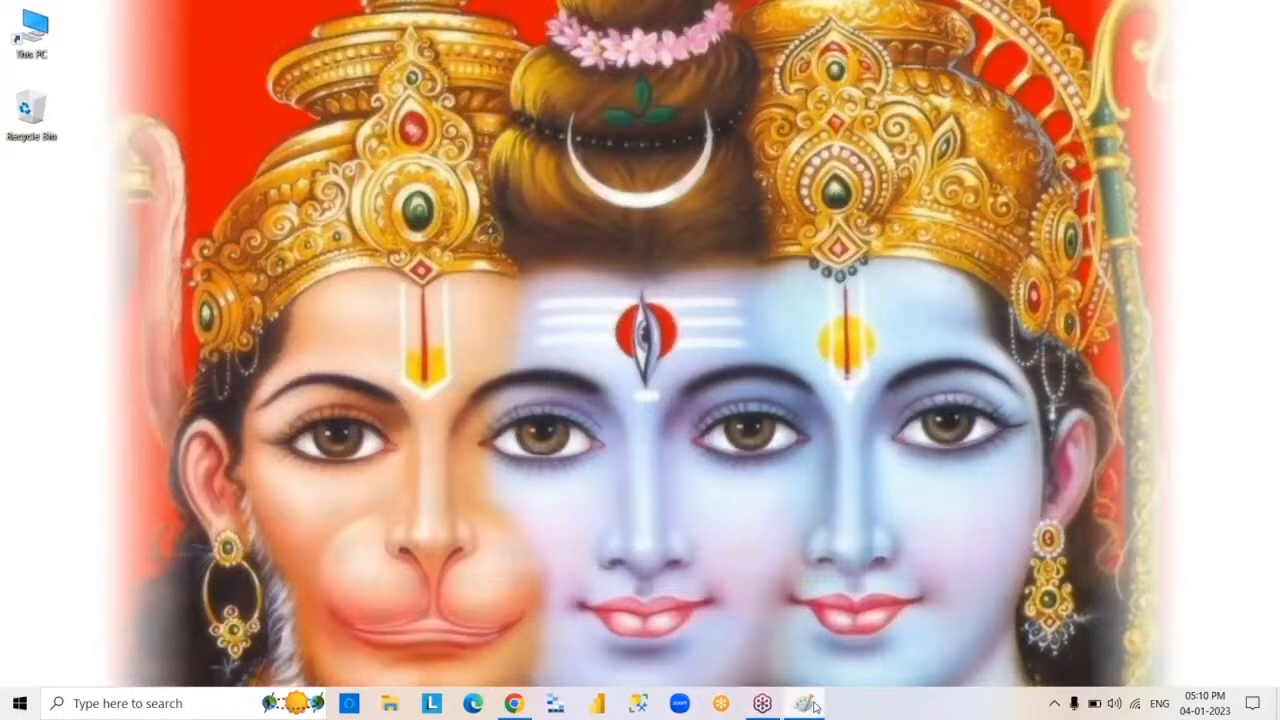
{"action": "left_click", "coordinate": [808, 705]}
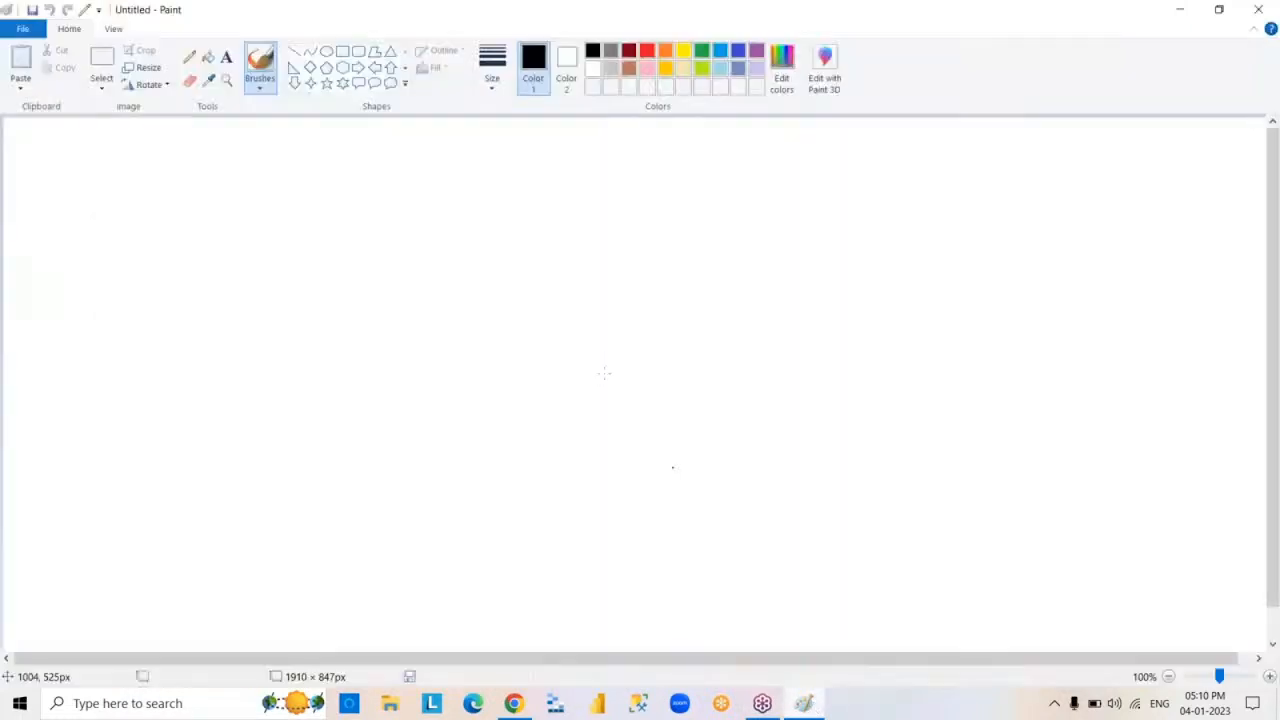
- Draw a text box about 863 × 561 px in the middle of the canvas with the Text tool
{"action": "left_click", "coordinate": [343, 53]}
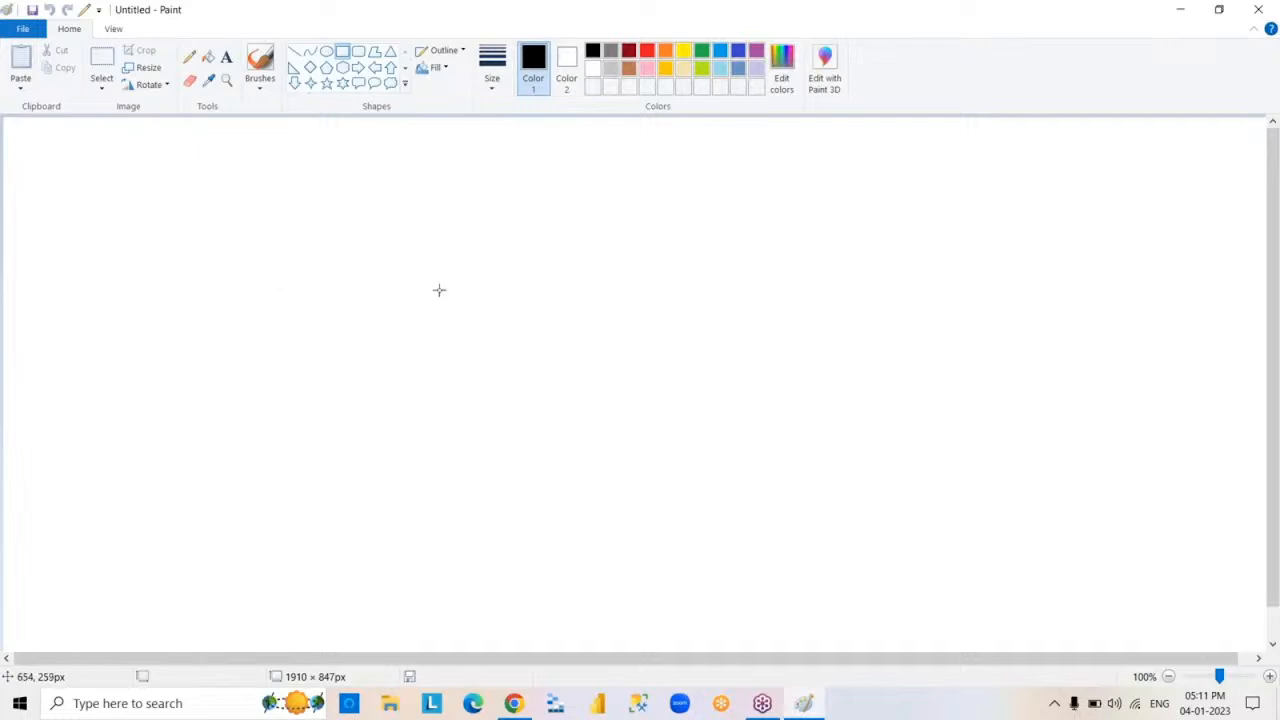
{"action": "left_click", "coordinate": [226, 57]}
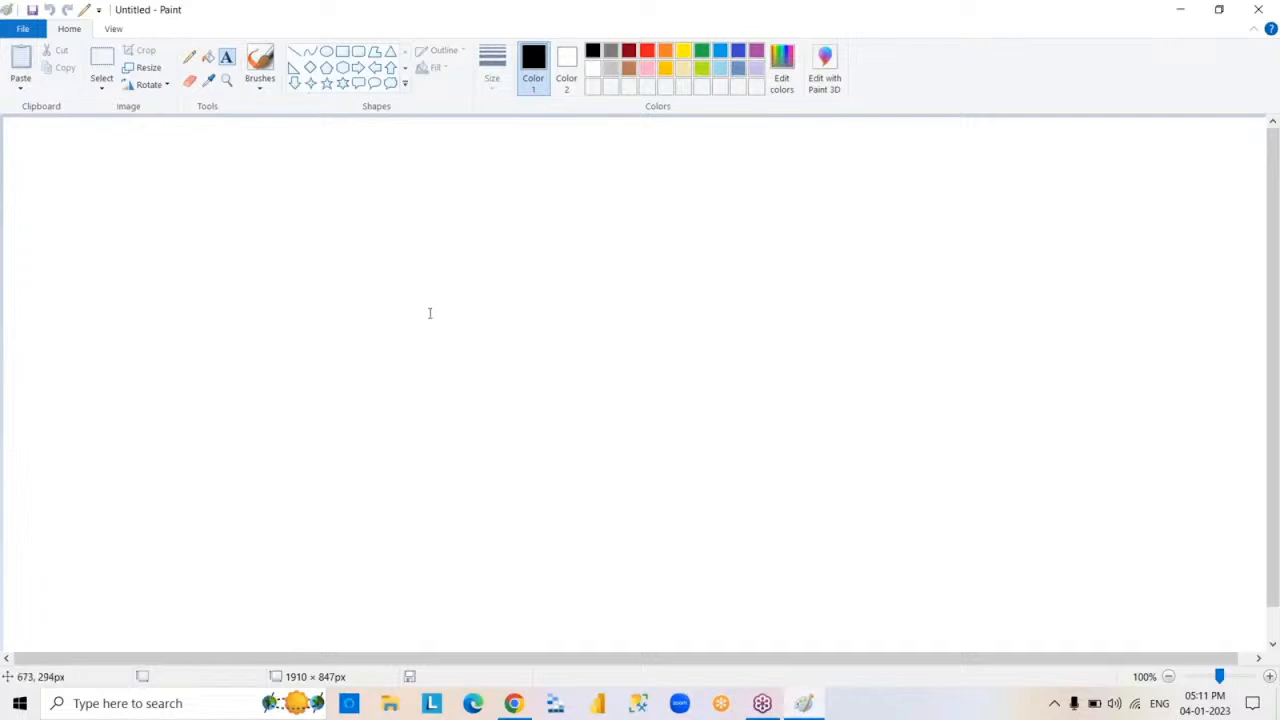
{"action": "left_click_drag", "start_coordinate": [350, 248], "coordinate": [926, 622]}
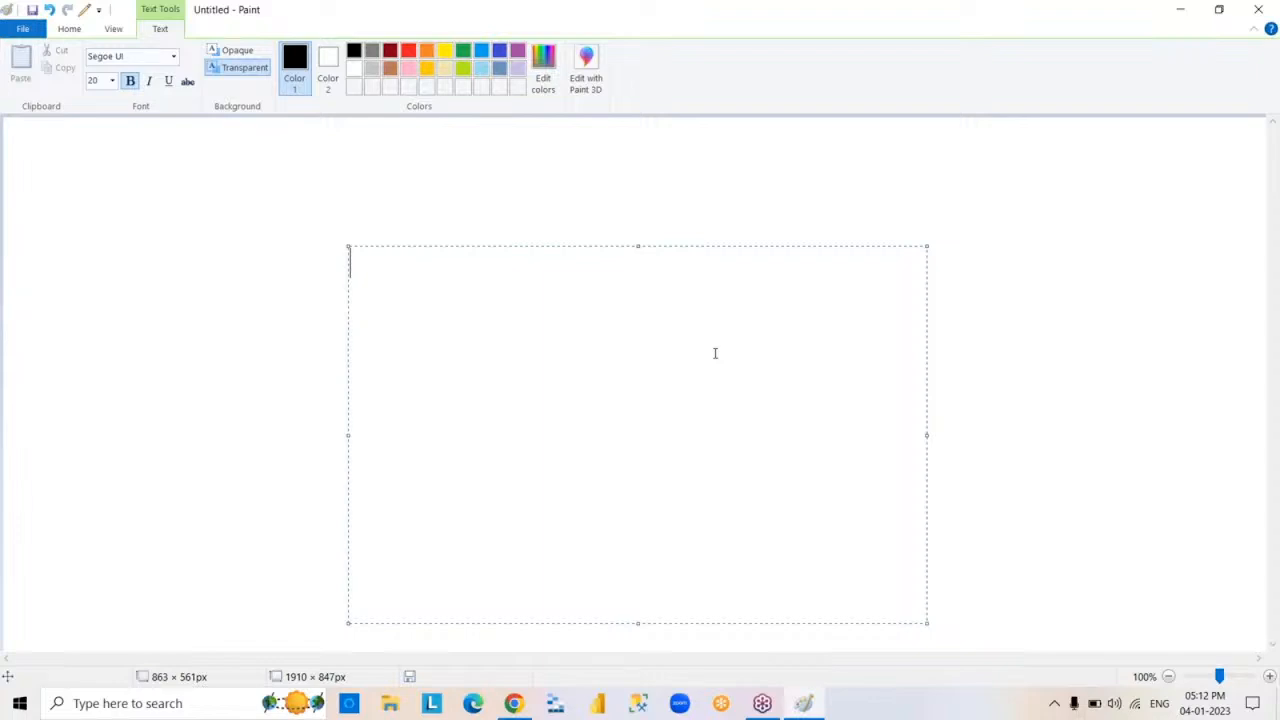
- Write FREE, PRO and PREMIUM on separate lines in the text box, with a blank line between them
{"action": "type", "text": "FREE"}
{"action": "key", "text": "Return"}
{"action": "key", "text": "Return"}
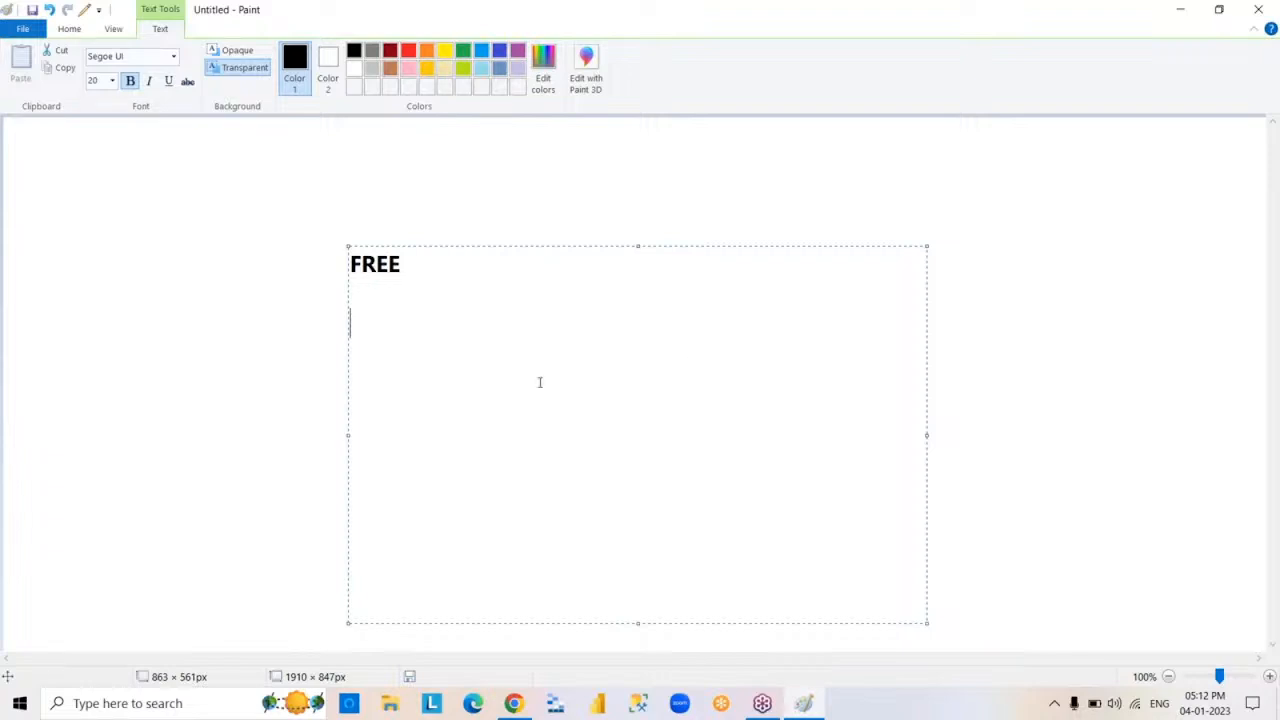
{"action": "type", "text": "PRO"}
{"action": "key", "text": "Return"}
{"action": "key", "text": "Return"}
{"action": "type", "text": "PREM"}
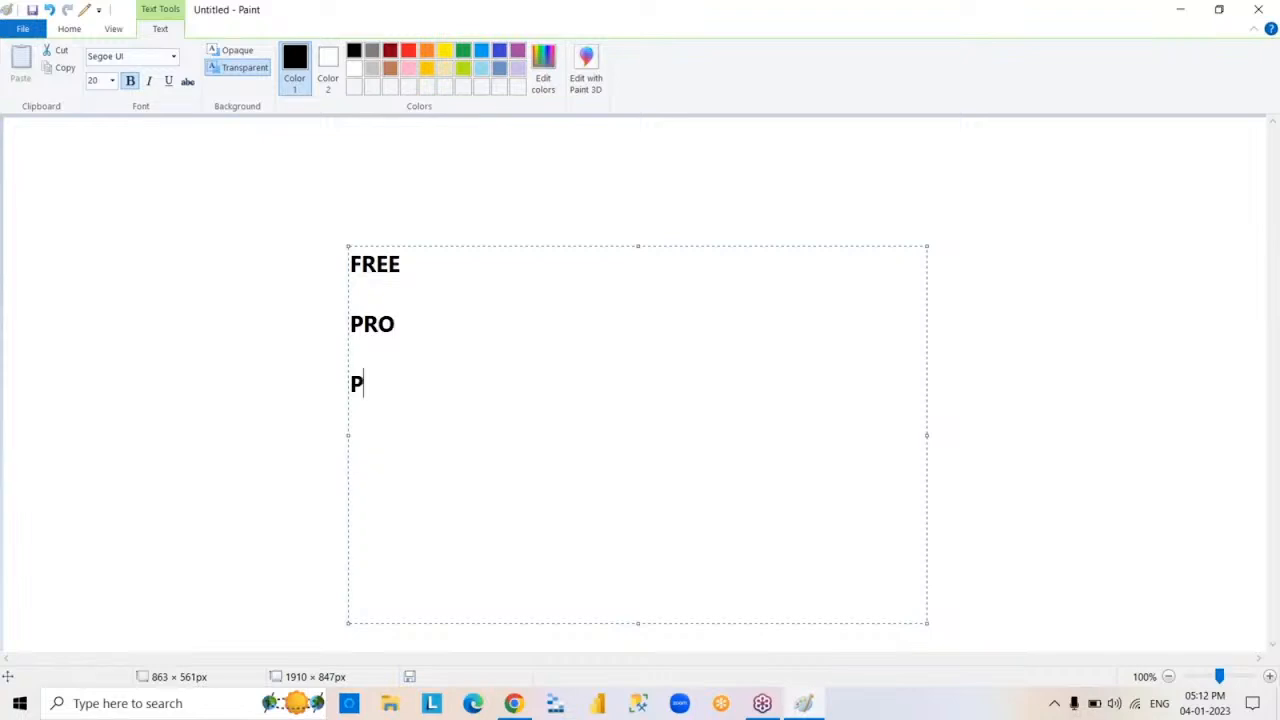
{"action": "type", "text": "UM"}
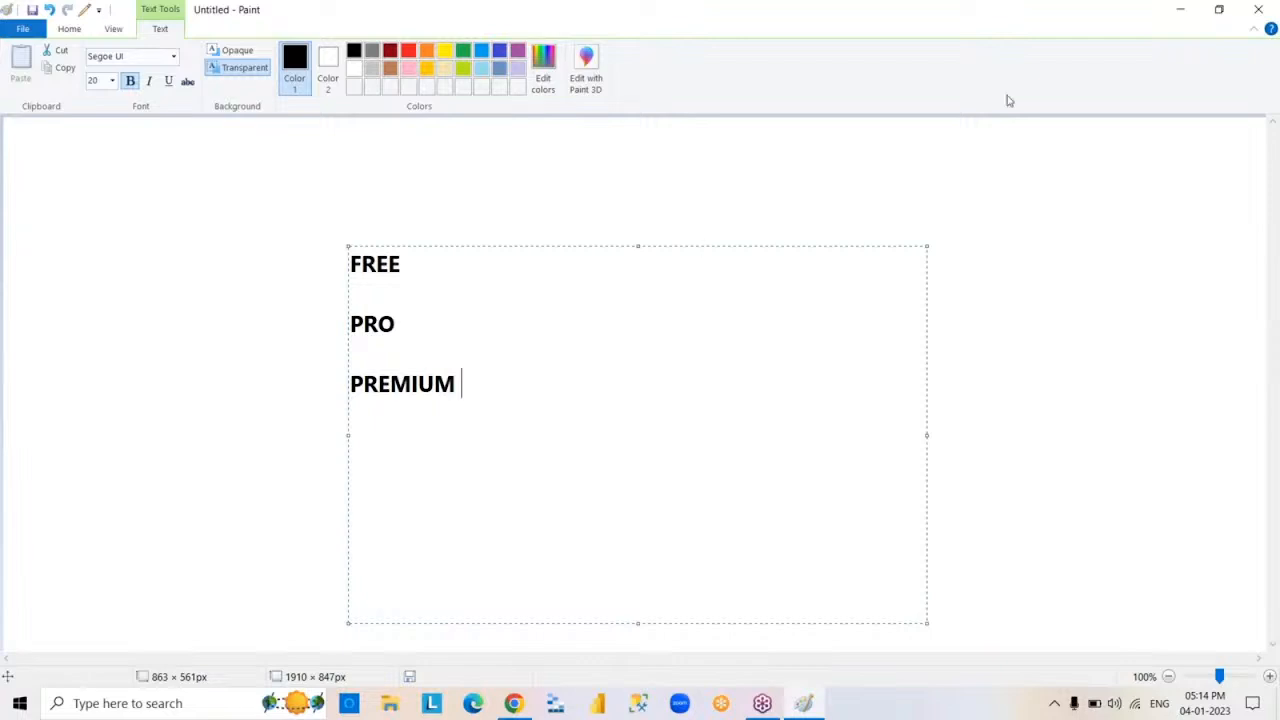
{"action": "left_click", "coordinate": [1044, 267]}
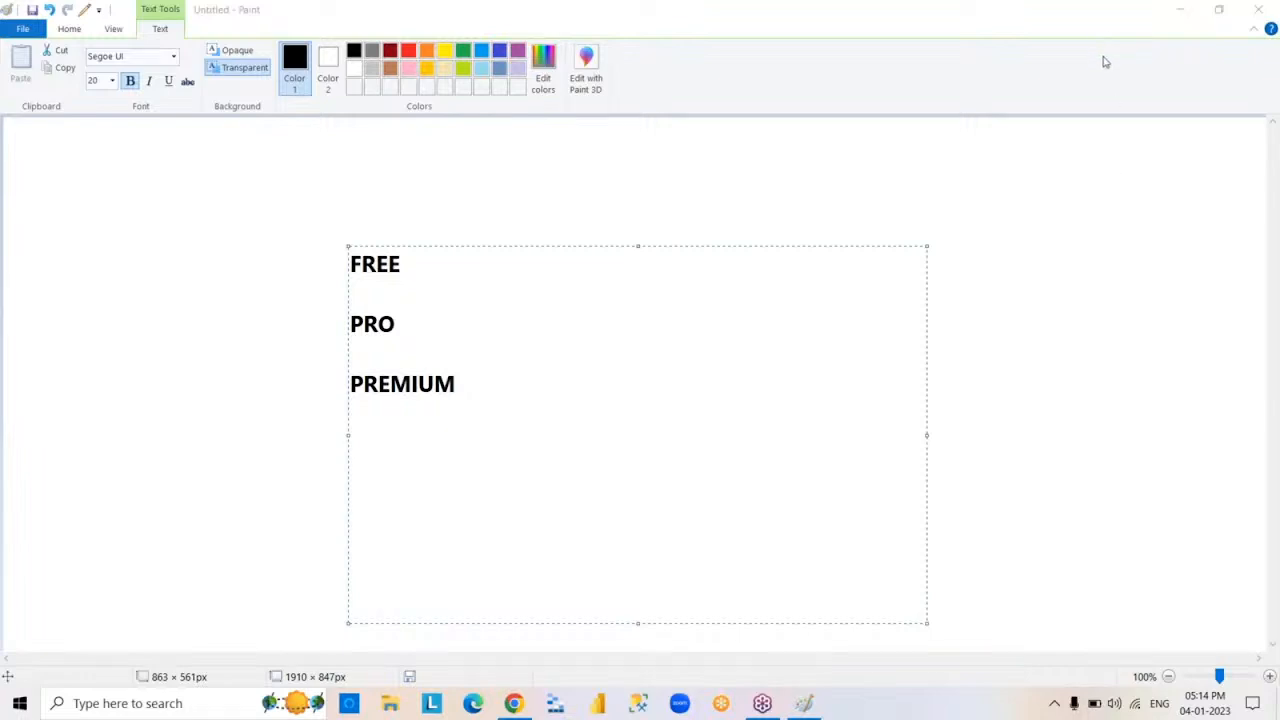
{"action": "left_click", "coordinate": [656, 443]}
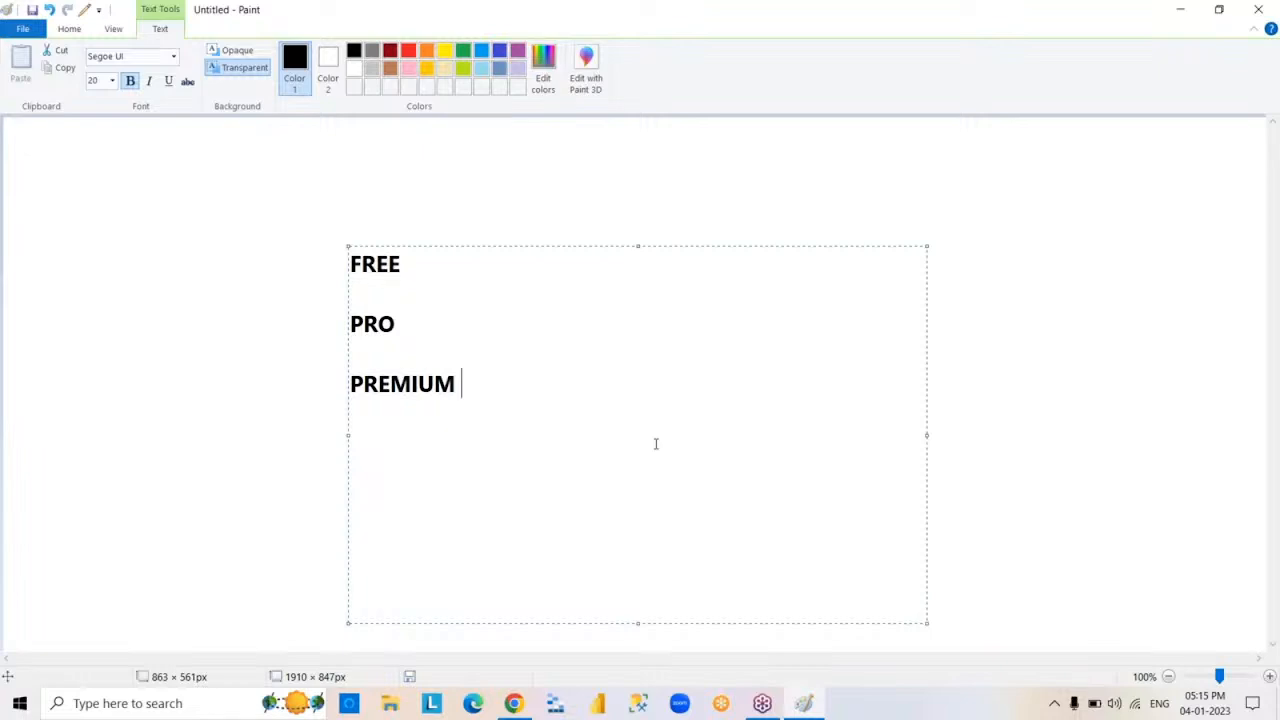
{"action": "left_click", "coordinate": [1041, 83]}
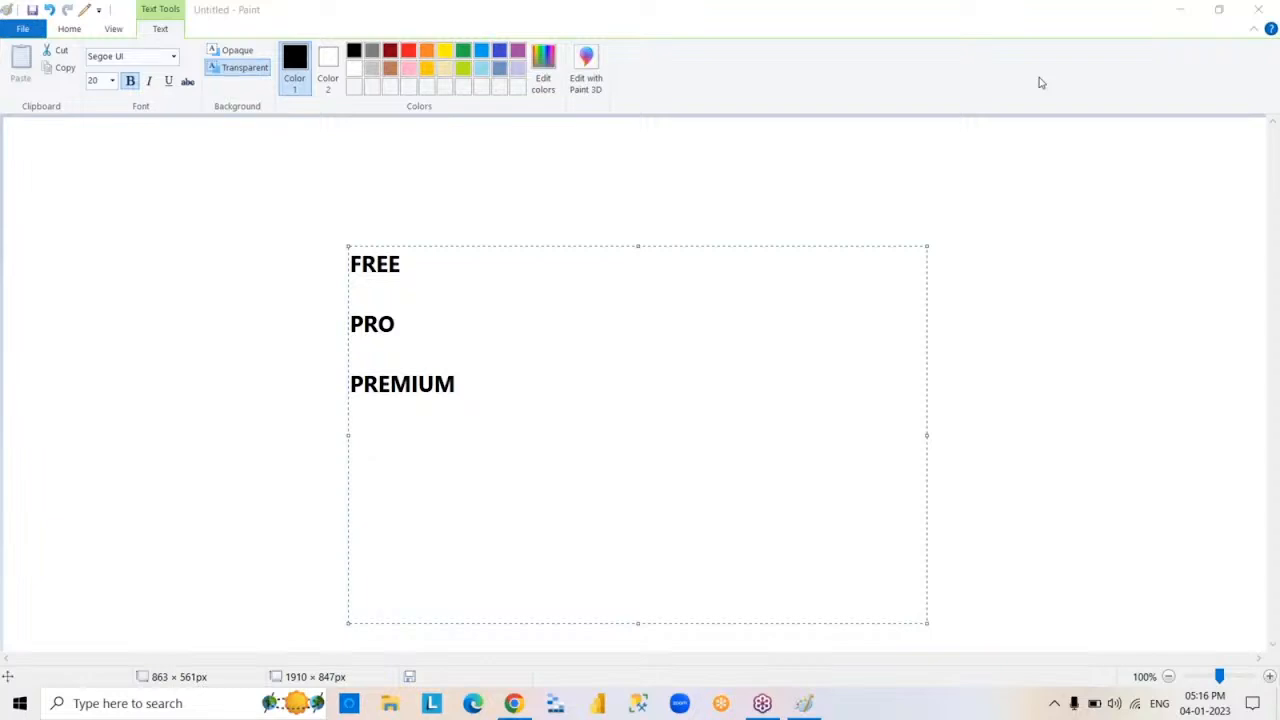
- Delete the FREE, PRO and PREMIUM text and close the empty text box, leaving the canvas blank
{"action": "left_click", "coordinate": [539, 443]}
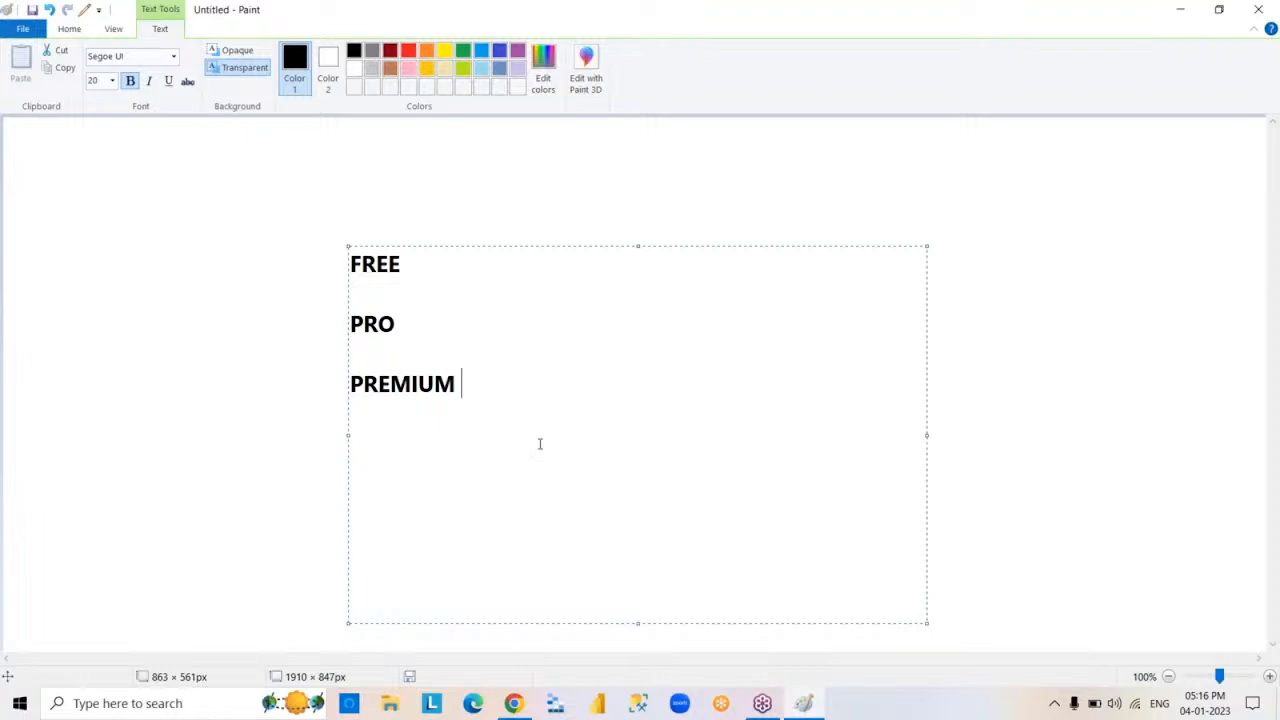
{"action": "key", "text": "ctrl+a"}
{"action": "key", "text": "Delete"}
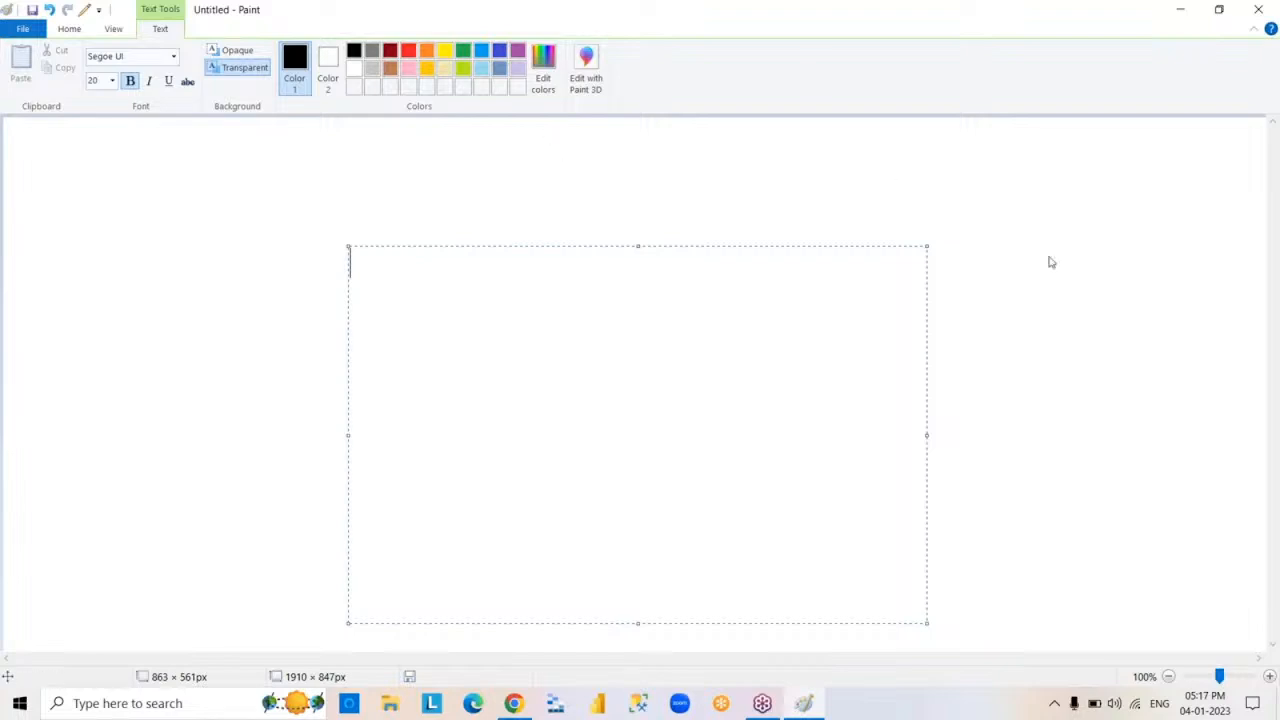
{"action": "left_click", "coordinate": [1043, 87]}
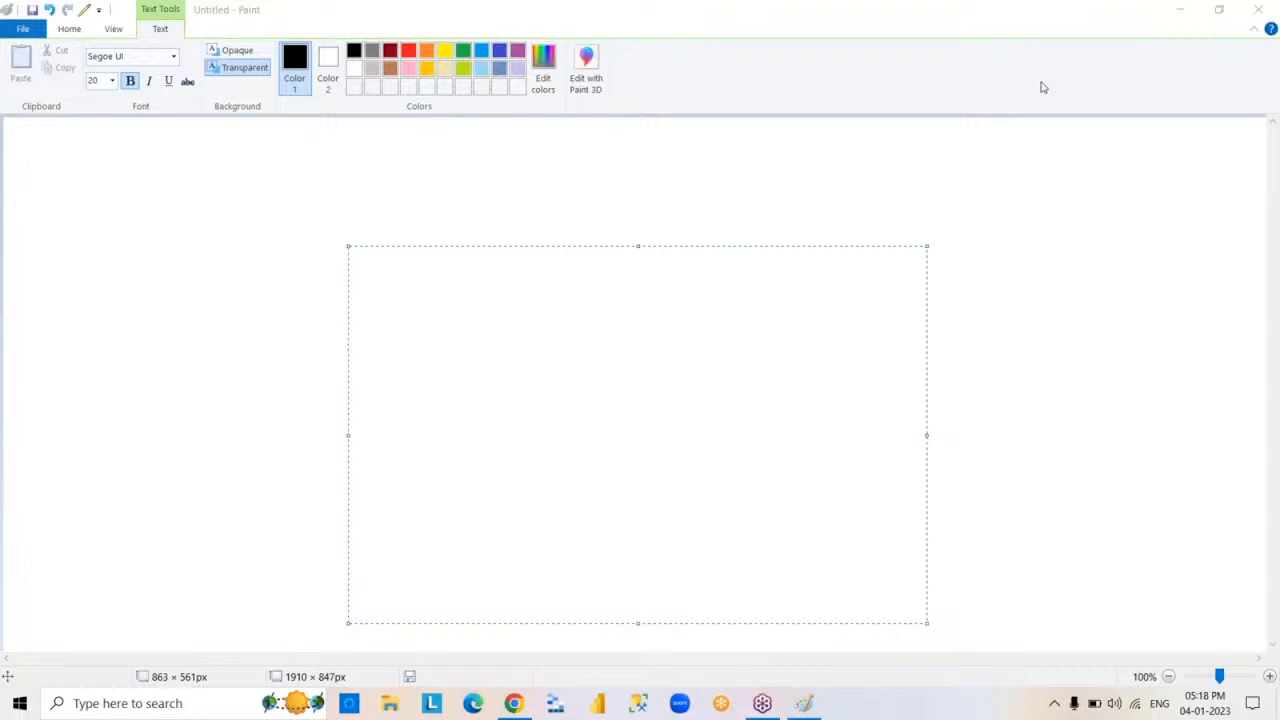
{"action": "left_click", "coordinate": [716, 374]}
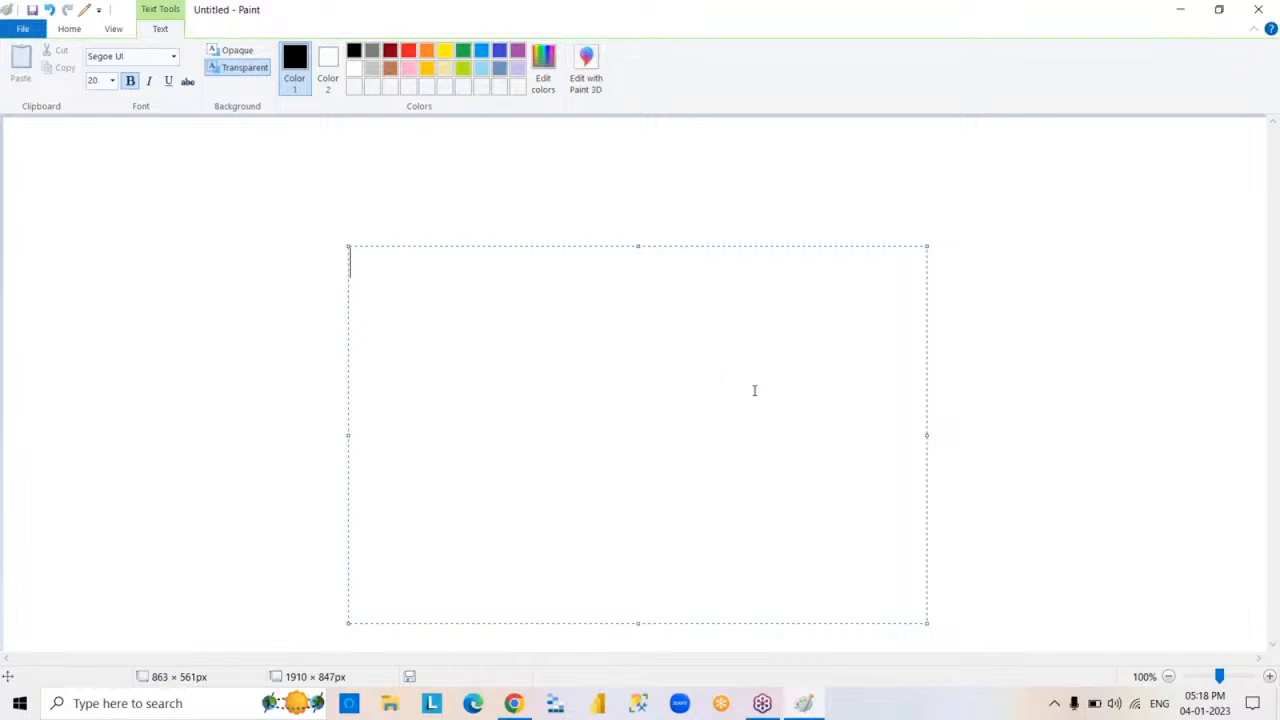
{"action": "left_click", "coordinate": [957, 480]}
- Draw two similar unfilled black rectangles side by side on the canvas, the right-hand one about 268 × 248 px
{"action": "left_click", "coordinate": [342, 52]}
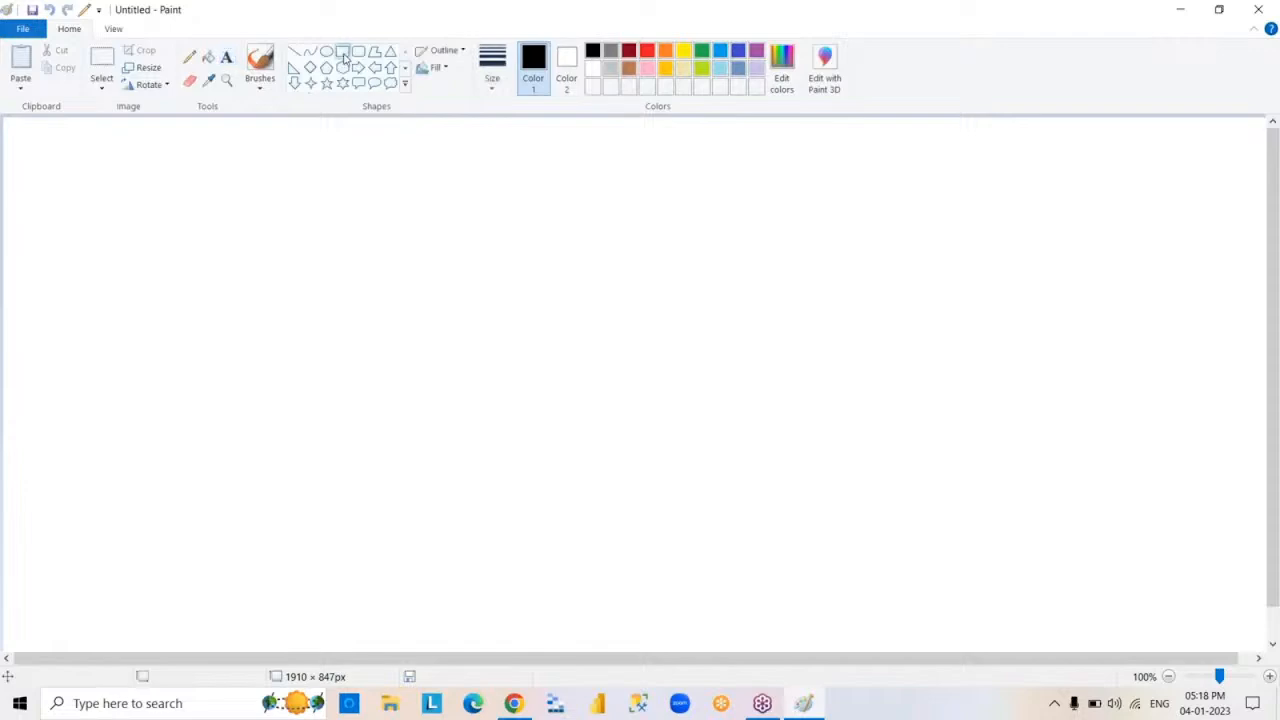
{"action": "mouse_move", "coordinate": [310, 250]}
{"action": "left_mouse_down"}
{"action": "mouse_move", "coordinate": [393, 411]}
{"action": "mouse_move", "coordinate": [484, 414]}
{"action": "left_mouse_up"}
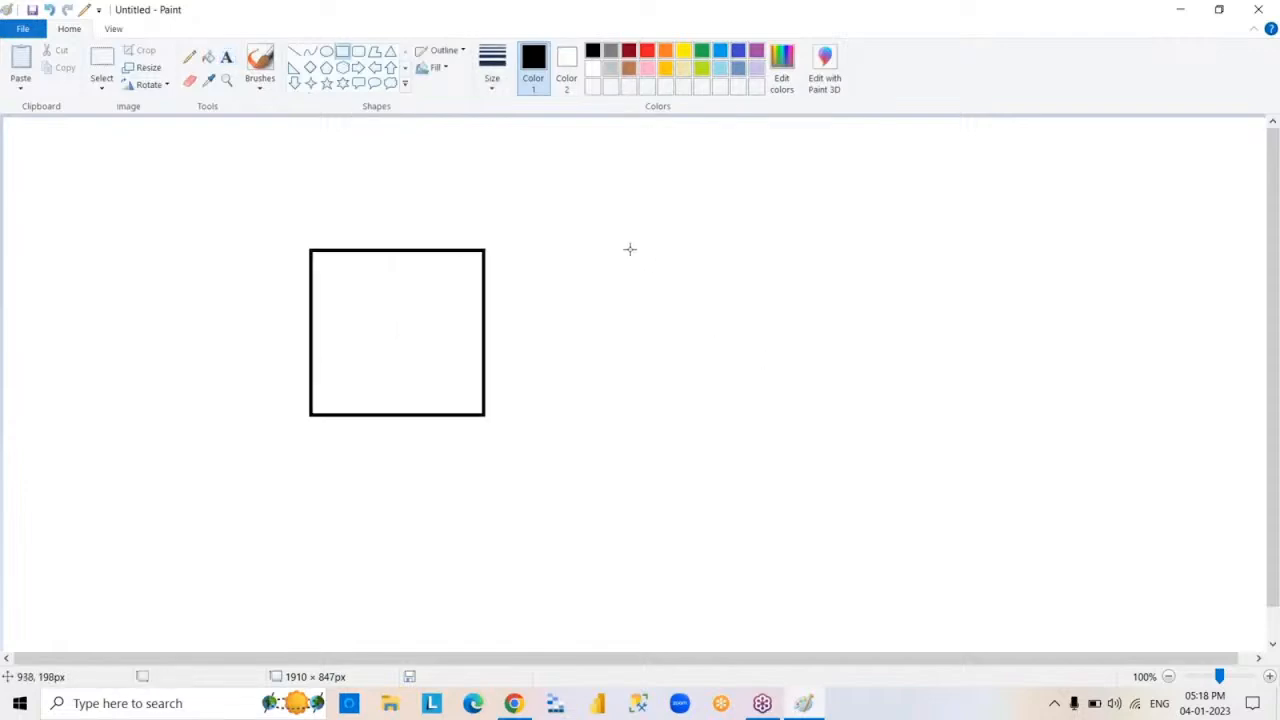
{"action": "left_click_drag", "start_coordinate": [629, 249], "coordinate": [809, 414]}
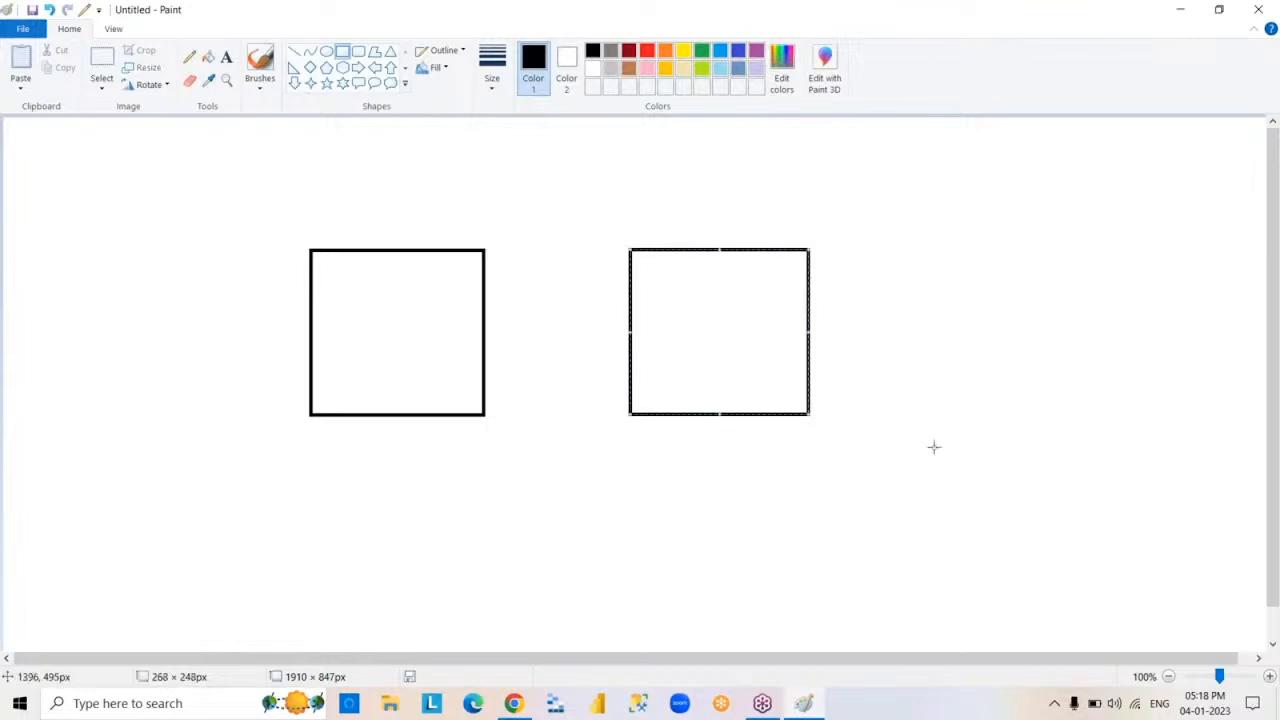
{"action": "left_click", "coordinate": [494, 157]}
- Write DATA SOURCE and SQLSERVER inside the left rectangle with the Text tool, separated by a blank line
{"action": "left_click", "coordinate": [228, 57]}
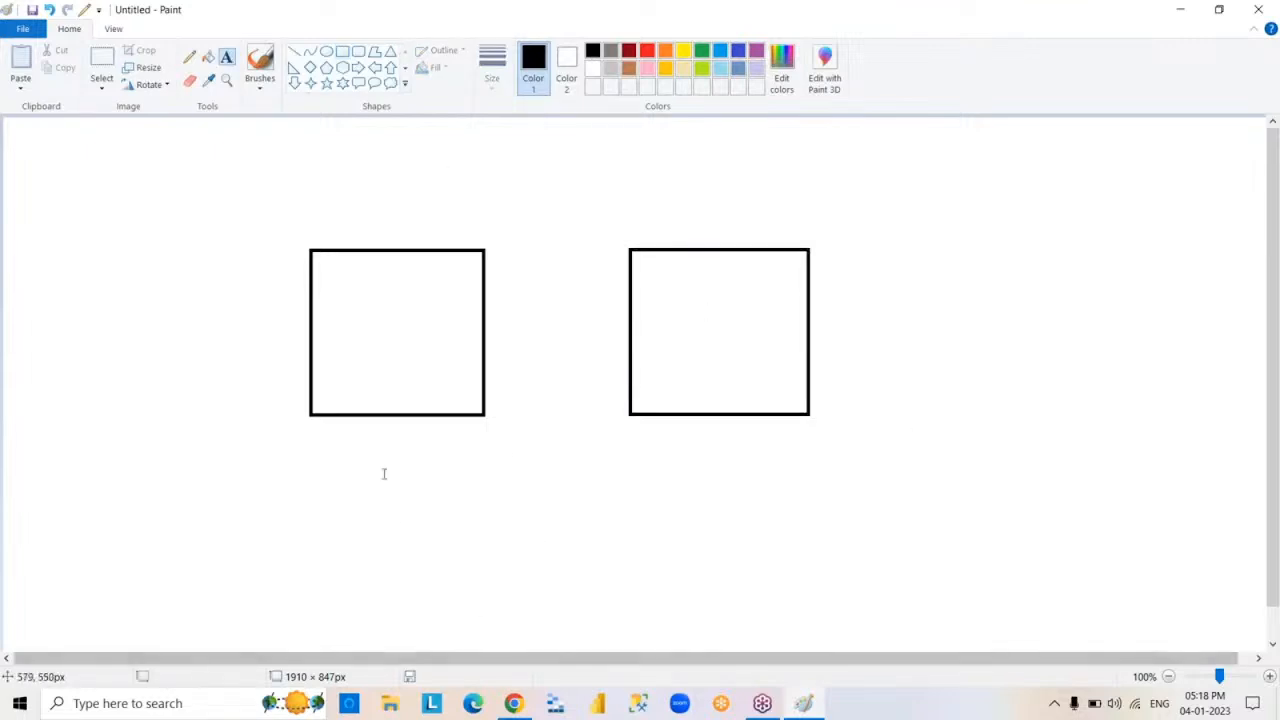
{"action": "left_click", "coordinate": [325, 273]}
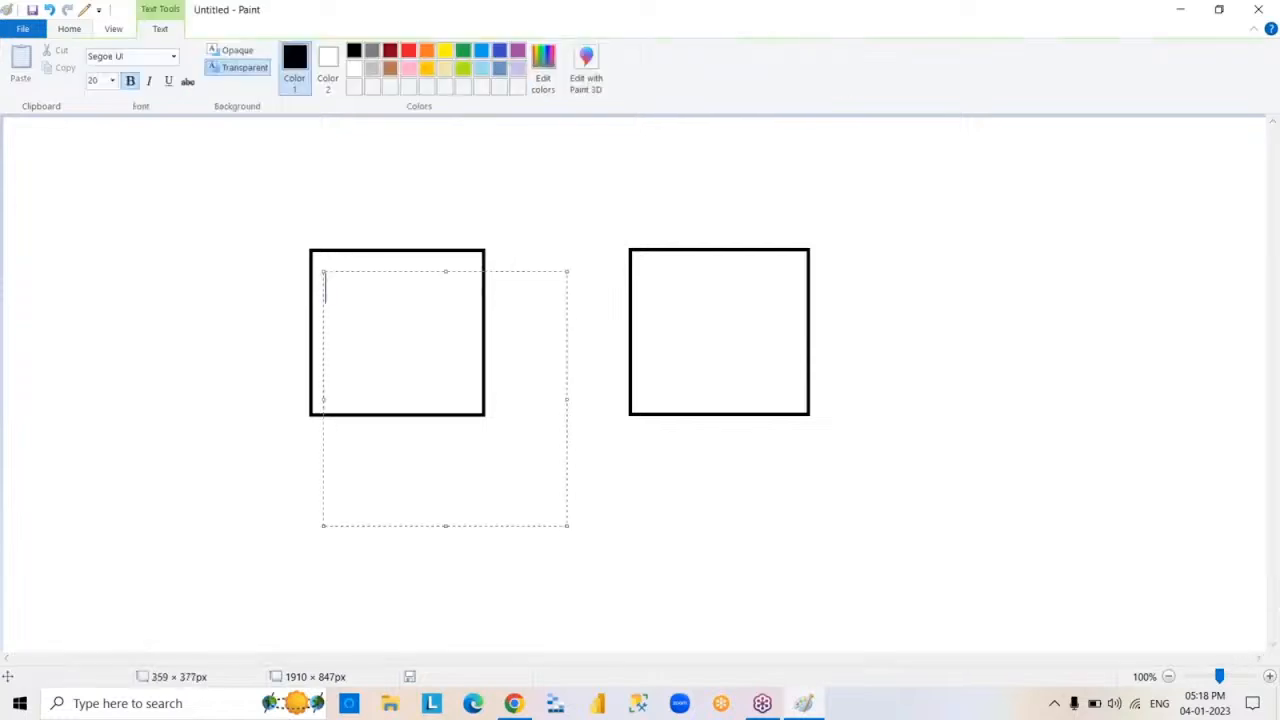
{"action": "type", "text": "DATA SOURCE"}
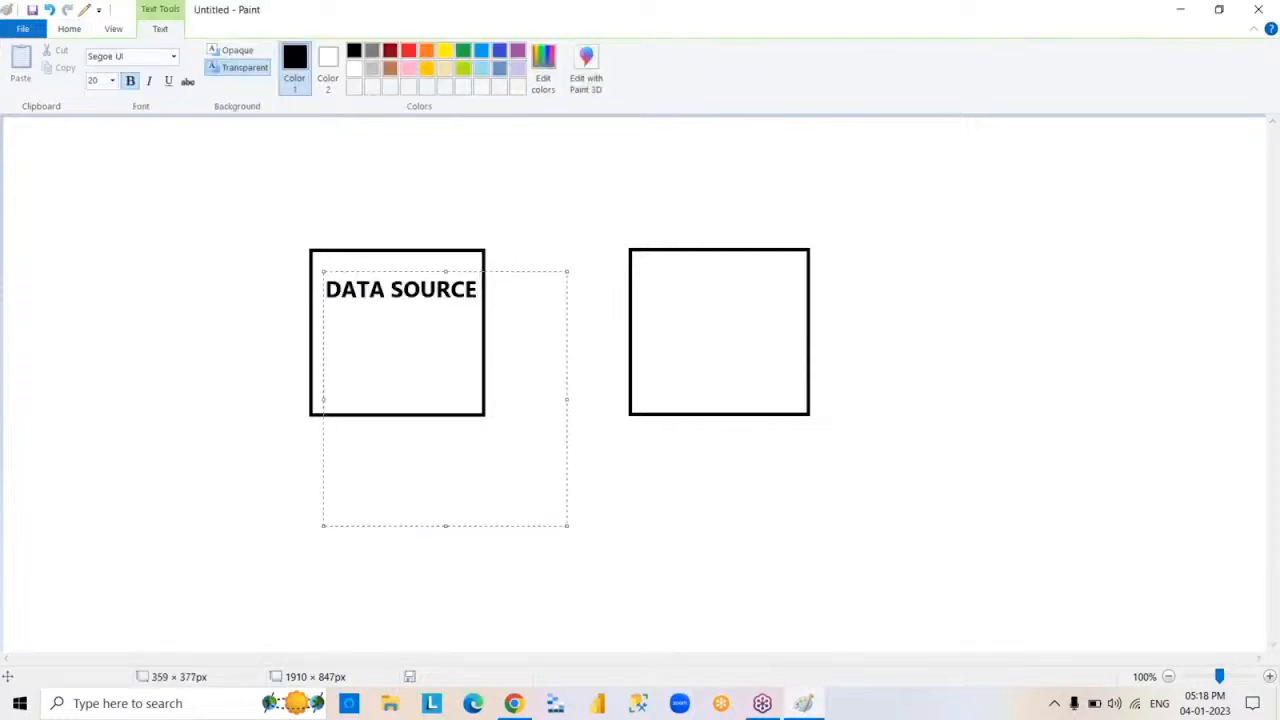
{"action": "key", "text": "Return"}
{"action": "key", "text": "Return"}
{"action": "type", "text": "SQLSERVER"}
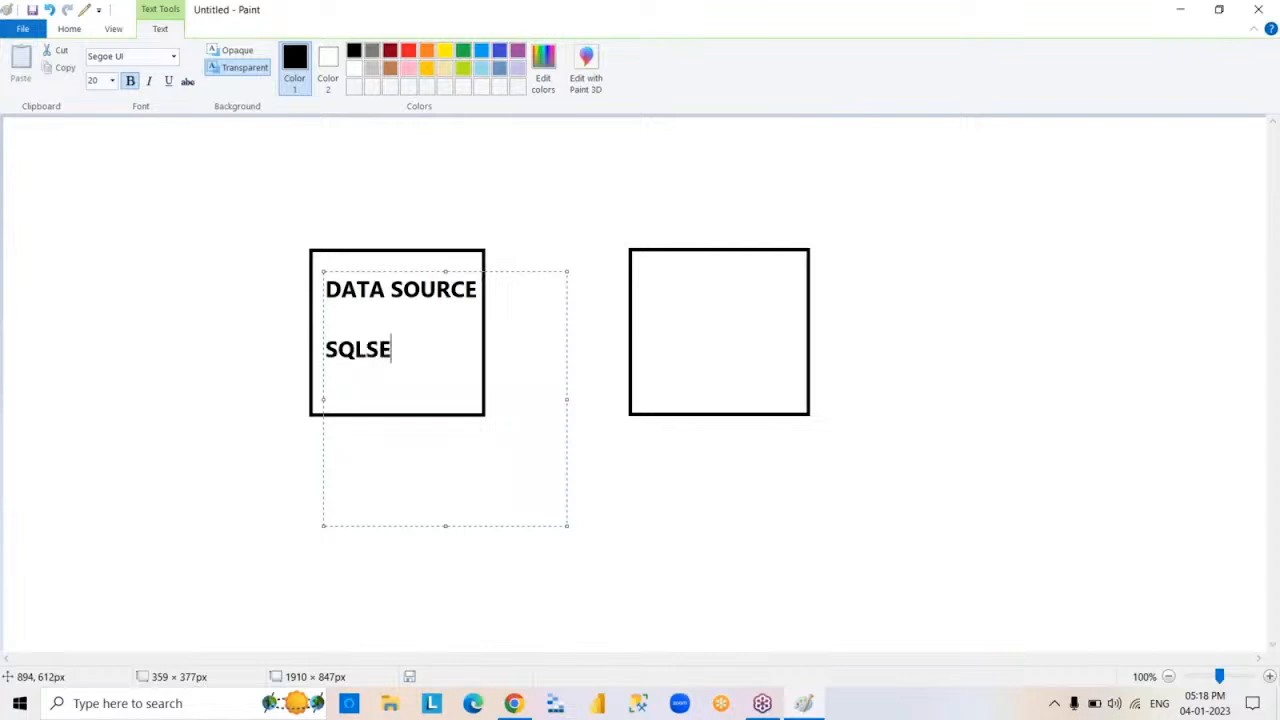
{"action": "left_click", "coordinate": [690, 495]}
- Write POWER BI inside the right rectangle, using a text box of about 418 × 384 px
{"action": "left_click_drag", "start_coordinate": [643, 280], "coordinate": [924, 537]}
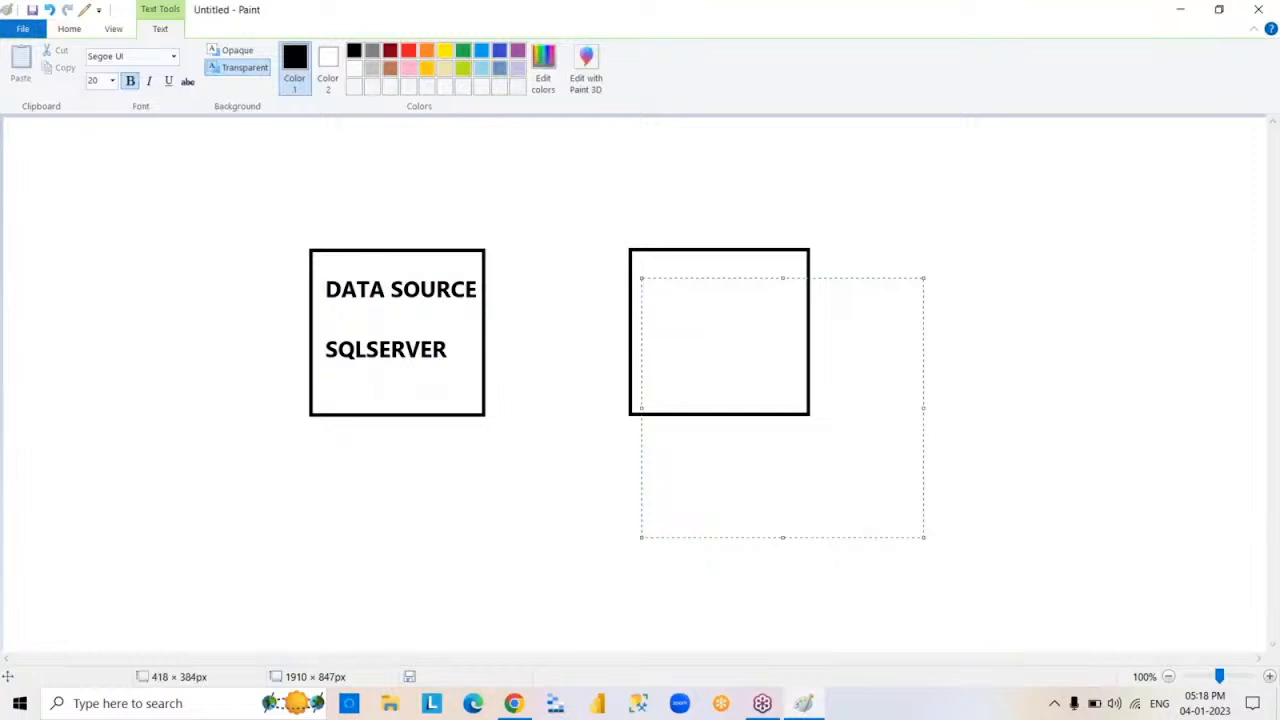
{"action": "type", "text": "POWER BI"}
{"action": "key", "text": "Return"}
{"action": "key", "text": "Return"}
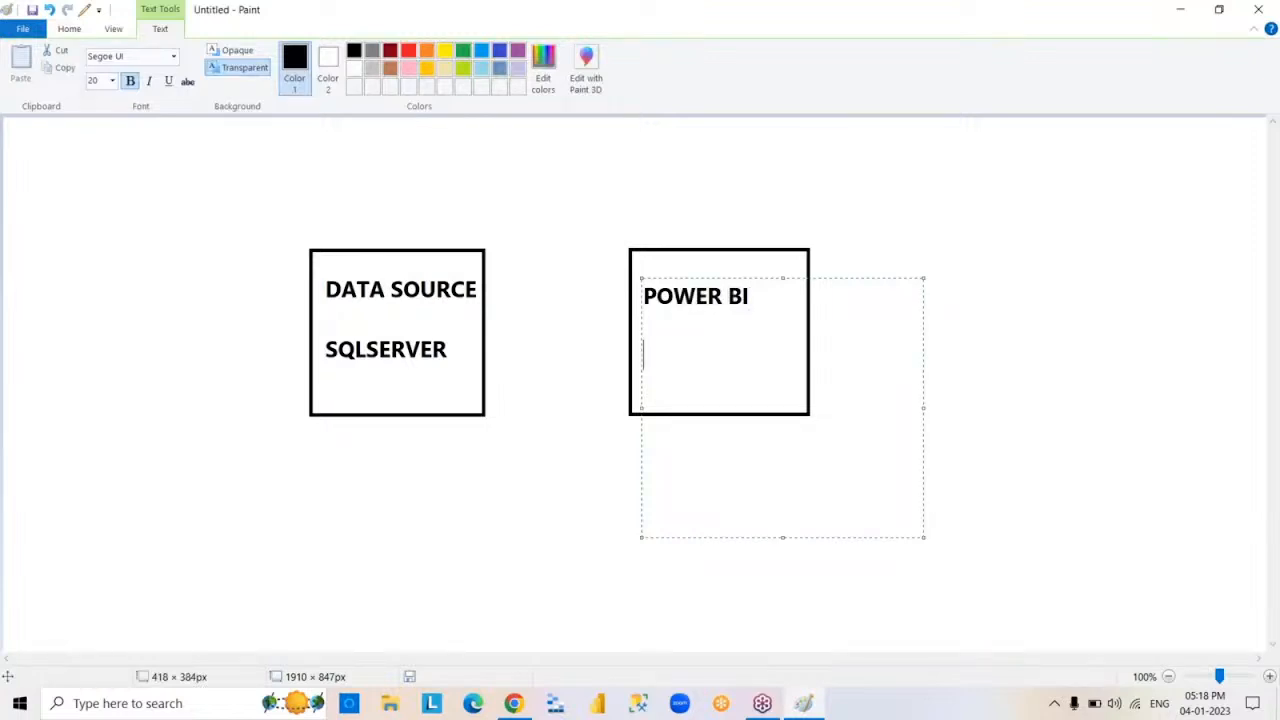
{"action": "left_click", "coordinate": [955, 515]}
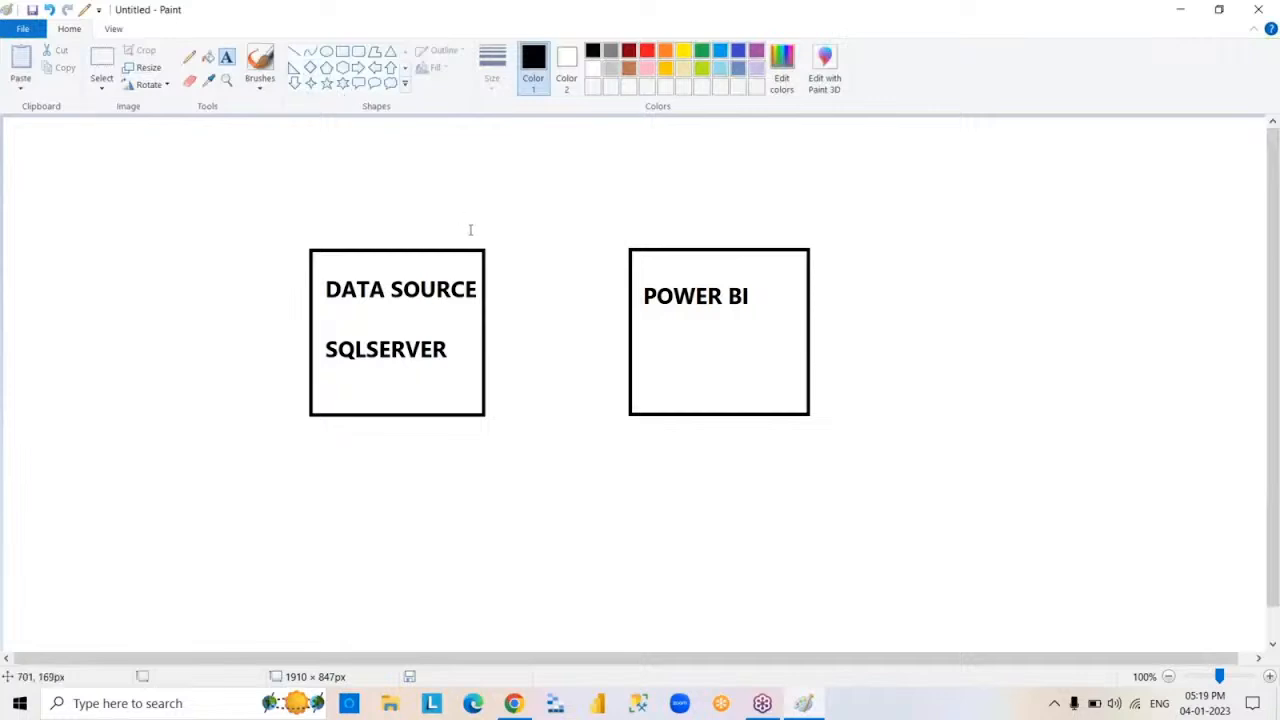
- Draw a right-pointing arrow about 173 × 32 px from the DATA SOURCE rectangle towards the POWER BI rectangle
{"action": "left_click", "coordinate": [359, 68]}
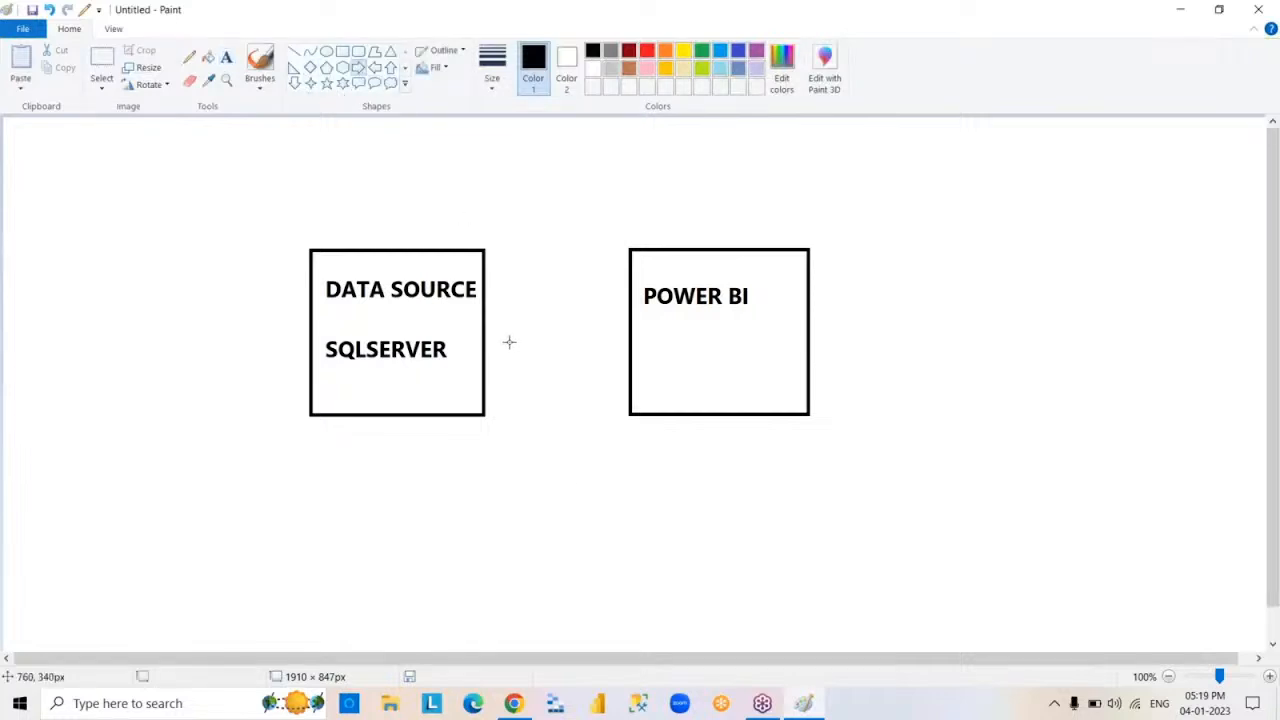
{"action": "mouse_move", "coordinate": [502, 334]}
{"action": "left_mouse_down"}
{"action": "mouse_move", "coordinate": [587, 366]}
{"action": "mouse_move", "coordinate": [618, 355]}
{"action": "left_mouse_up"}
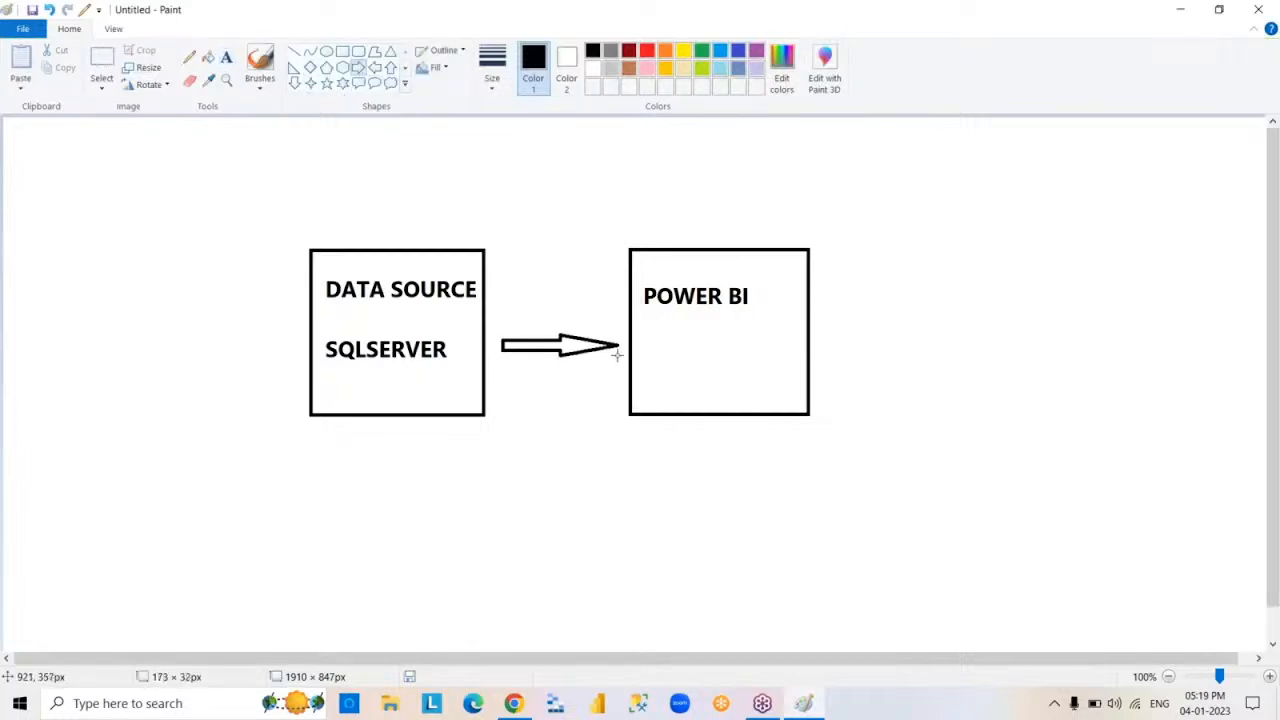
{"action": "left_click", "coordinate": [835, 523]}
- Activate the Text tool for adding text to the diagram
{"action": "left_click", "coordinate": [226, 56]}
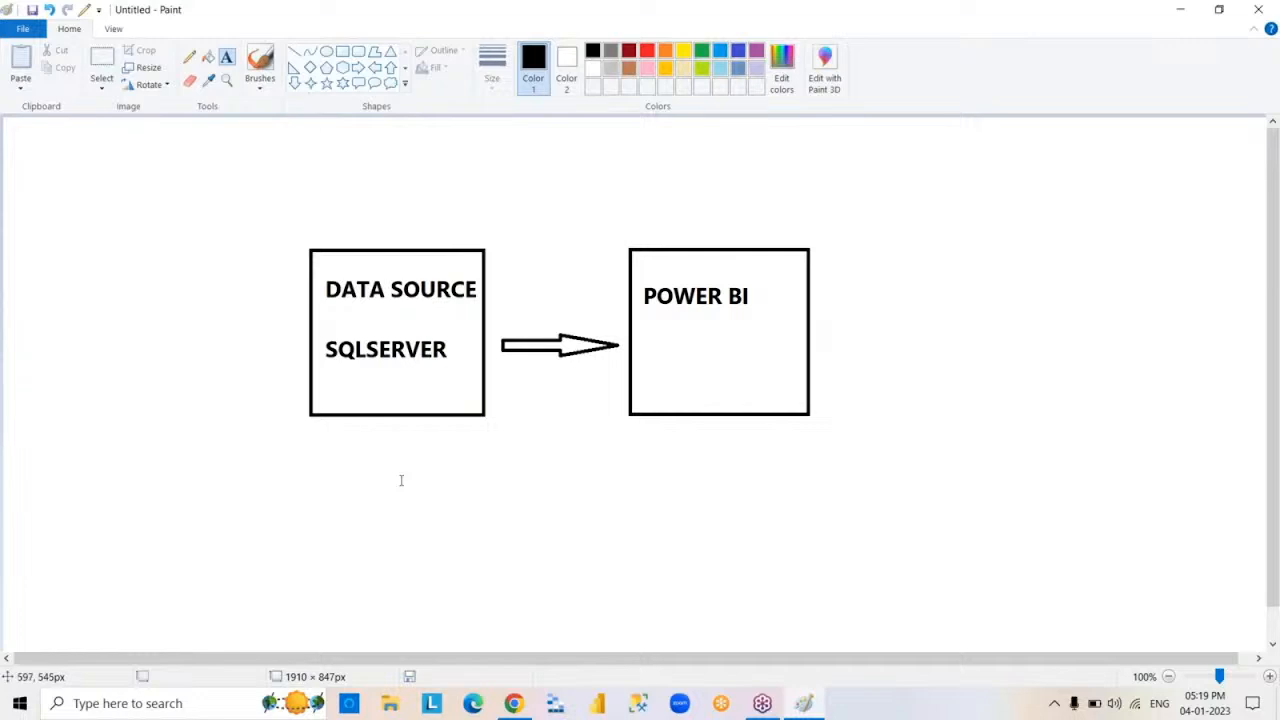